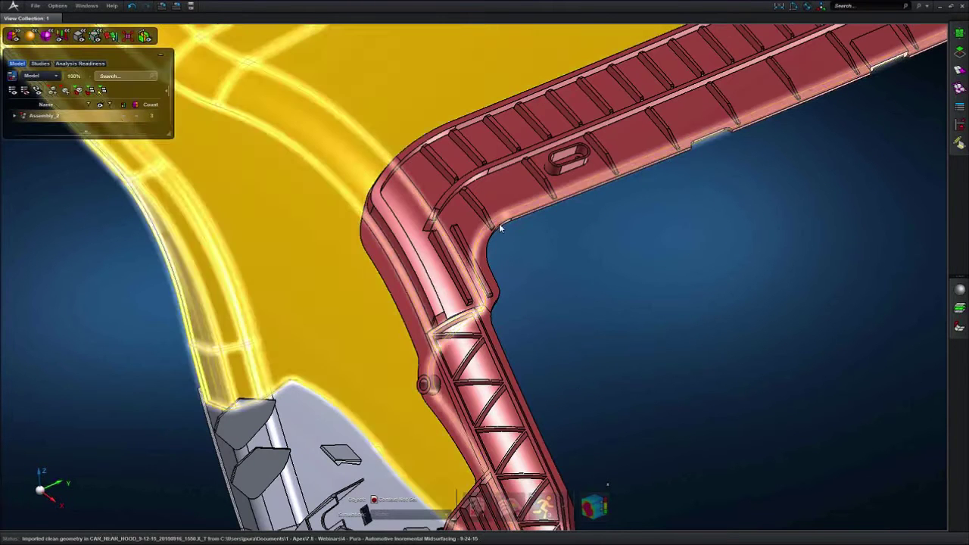
# - Show only the ribbed L-shaped solid in the hood assembly
pyautogui.rightClick(498, 228)
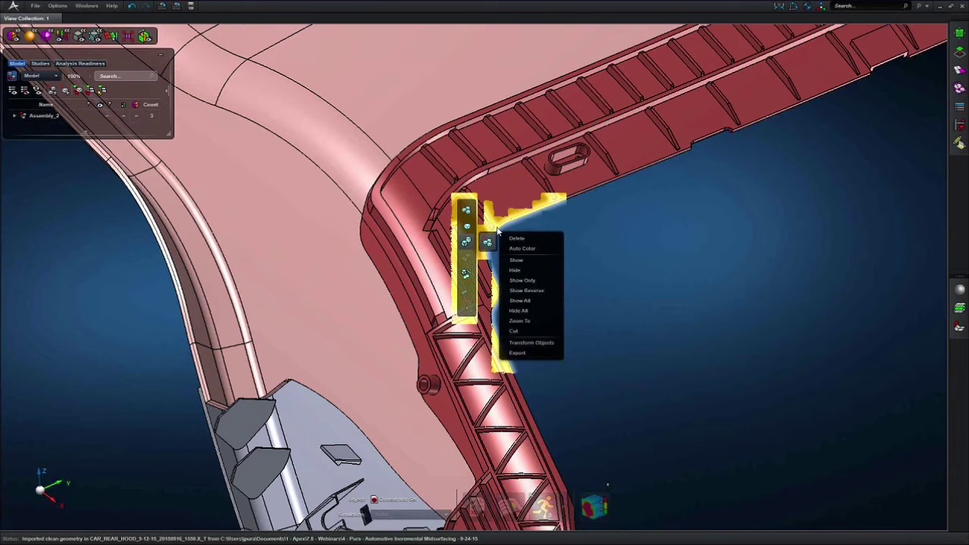
pyautogui.click(535, 281)
pyautogui.scroll(-5, 546, 287)
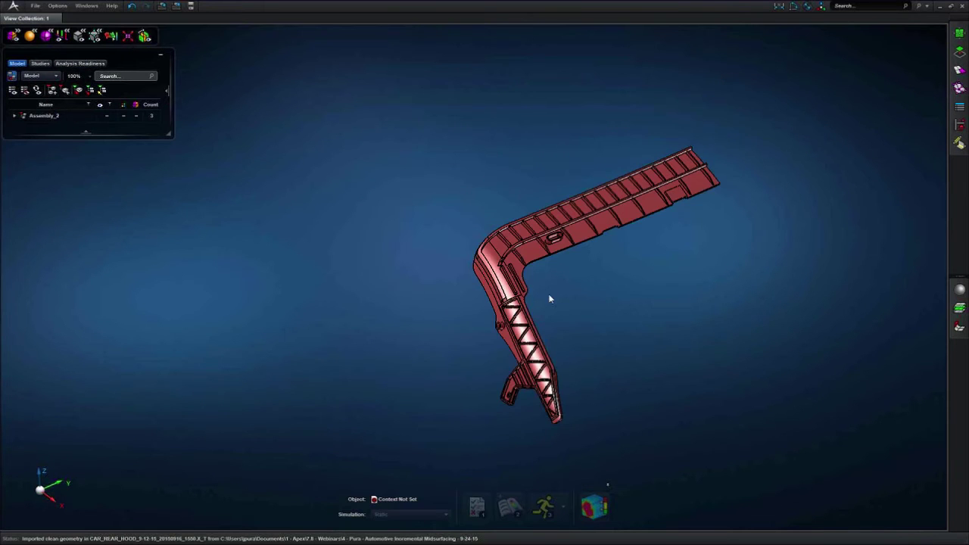
# - Measure a diagonal rib's thickness along its upper edge, where it meets the side wall near the cylindrical boss
pyautogui.moveTo(569, 364); pyautogui.dragTo(514, 354, button='middle')
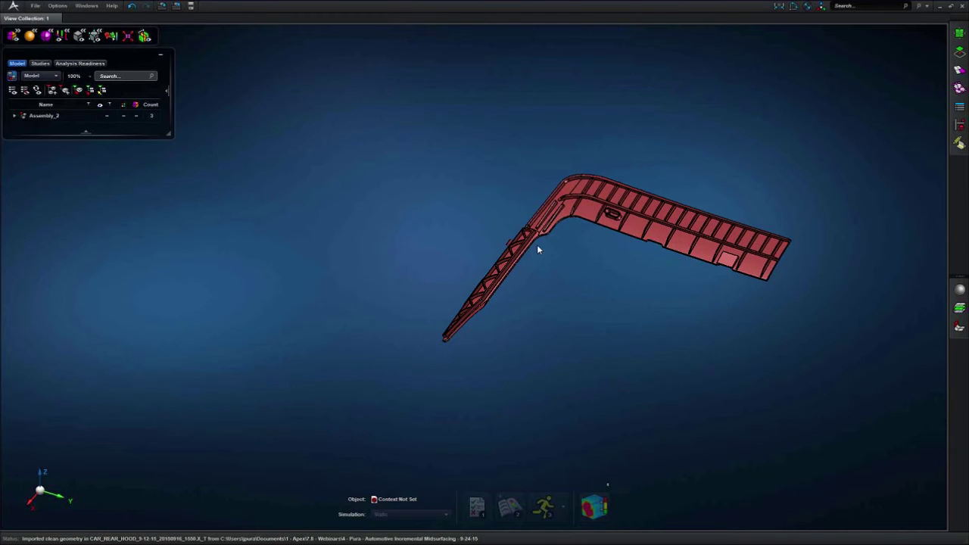
pyautogui.scroll(5, 537, 245)
pyautogui.moveTo(543, 274)
pyautogui.mouseDown(button='middle')
pyautogui.moveTo(494, 349)
pyautogui.moveTo(522, 333)
pyautogui.moveTo(425, 448)
pyautogui.moveTo(444, 447)
pyautogui.moveTo(483, 403)
pyautogui.moveTo(499, 428)
pyautogui.moveTo(485, 413)
pyautogui.mouseUp(button='middle')
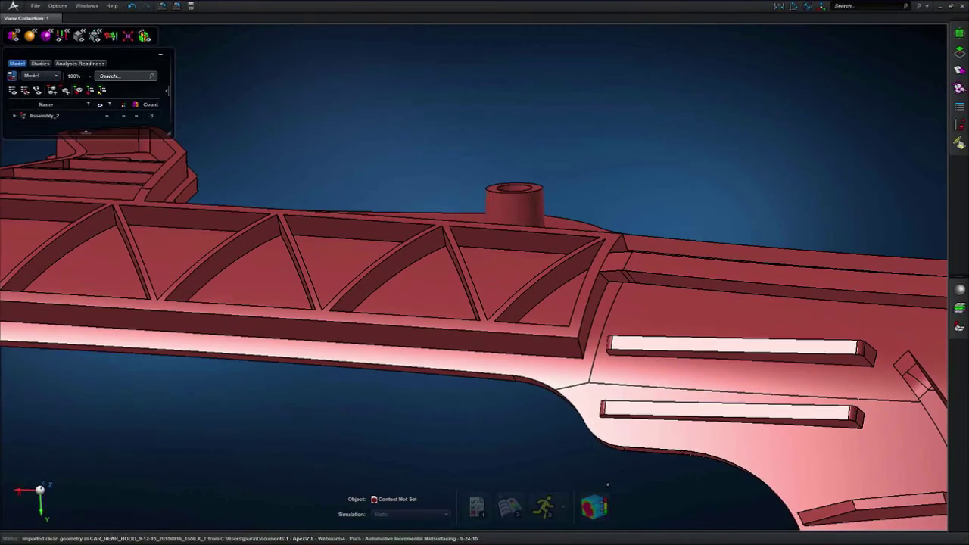
pyautogui.press('d')
pyautogui.scroll(7, 444, 222)
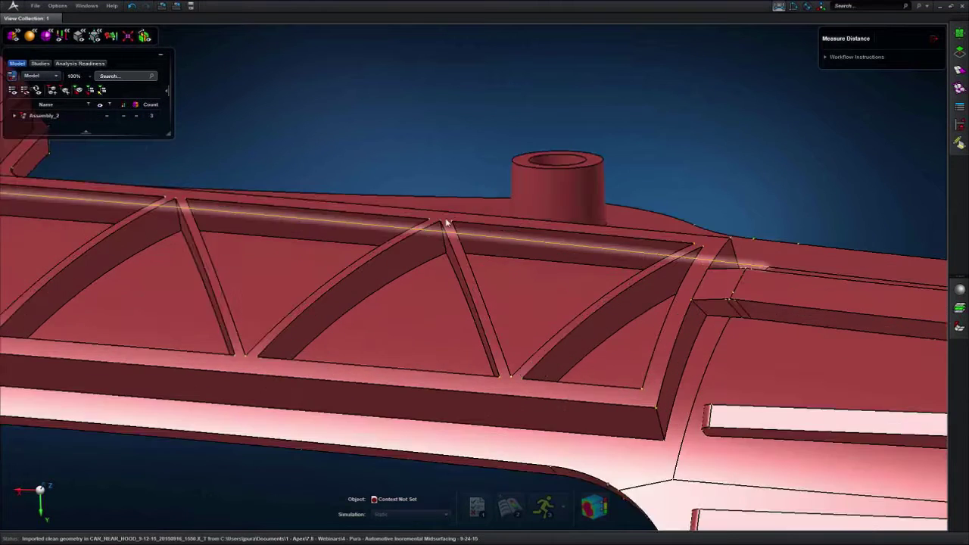
pyautogui.click(434, 227)
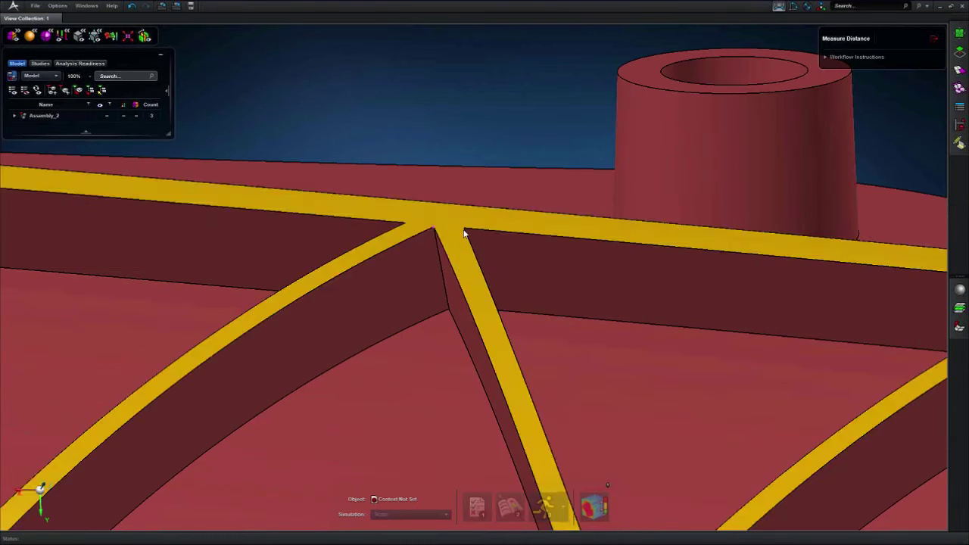
pyautogui.scroll(-6, 481, 244)
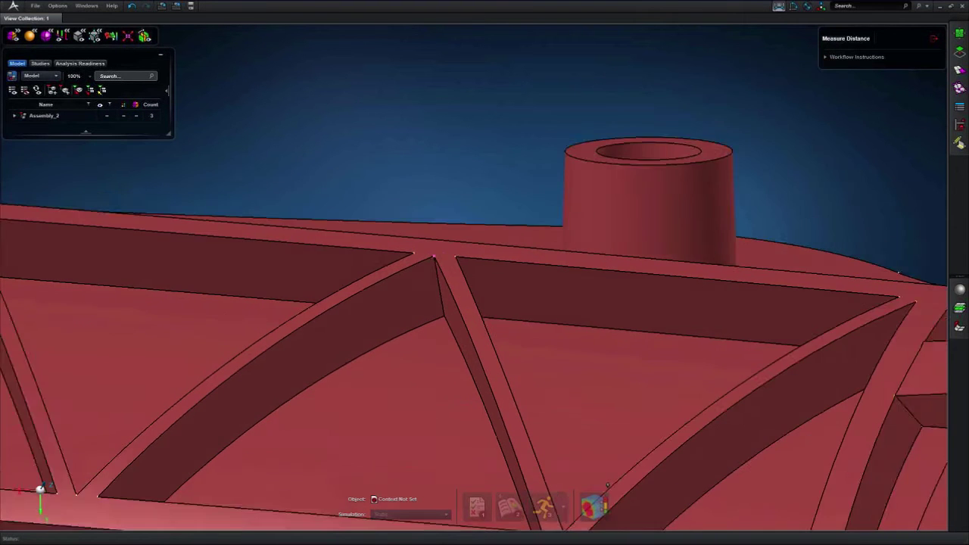
pyautogui.scroll(5, 468, 271)
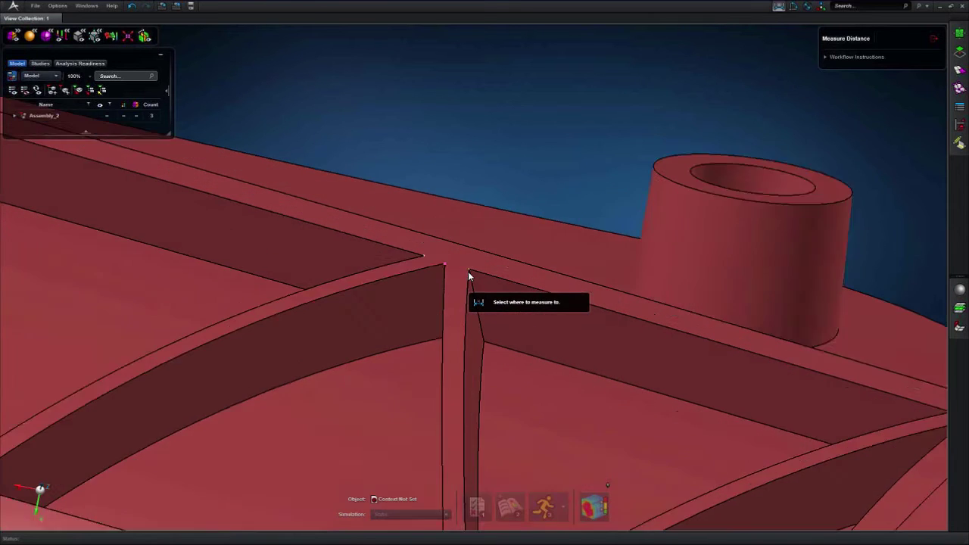
pyautogui.click(445, 302)
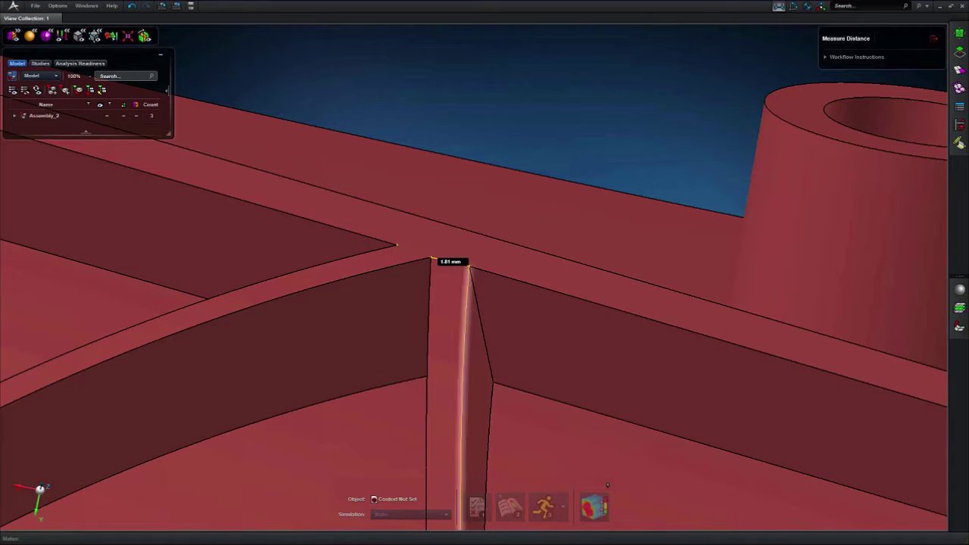
# - Measure the same diagonal rib's thickness at its base, directly below the first measurement
pyautogui.moveTo(442, 394); pyautogui.dragTo(424, 397, button='middle')
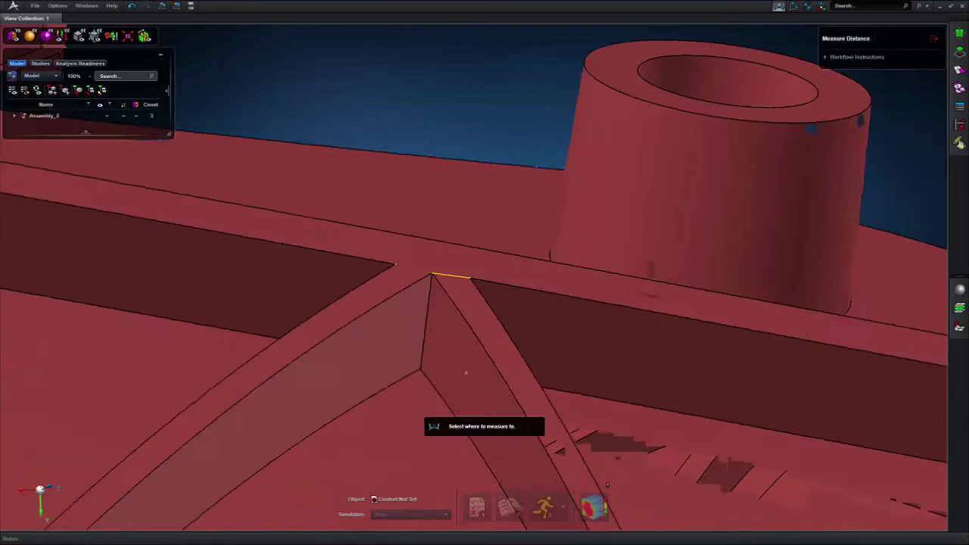
pyautogui.click(421, 372)
pyautogui.scroll(-6, 435, 411)
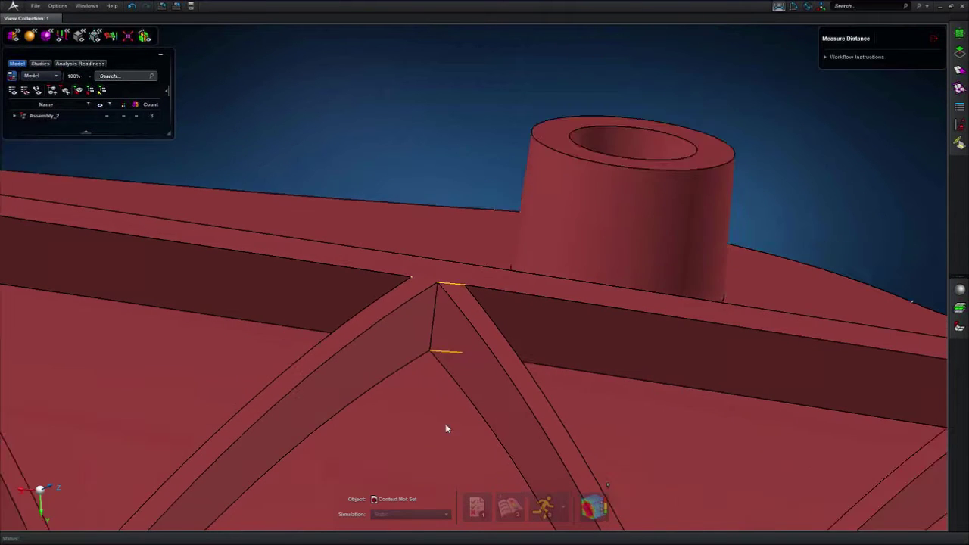
# - Measure the rib's thickness at its opposite end, both on the upper edge and at the base, and finish measuring
pyautogui.moveTo(489, 452); pyautogui.dragTo(517, 465, button='middle')
pyautogui.scroll(8, 508, 387)
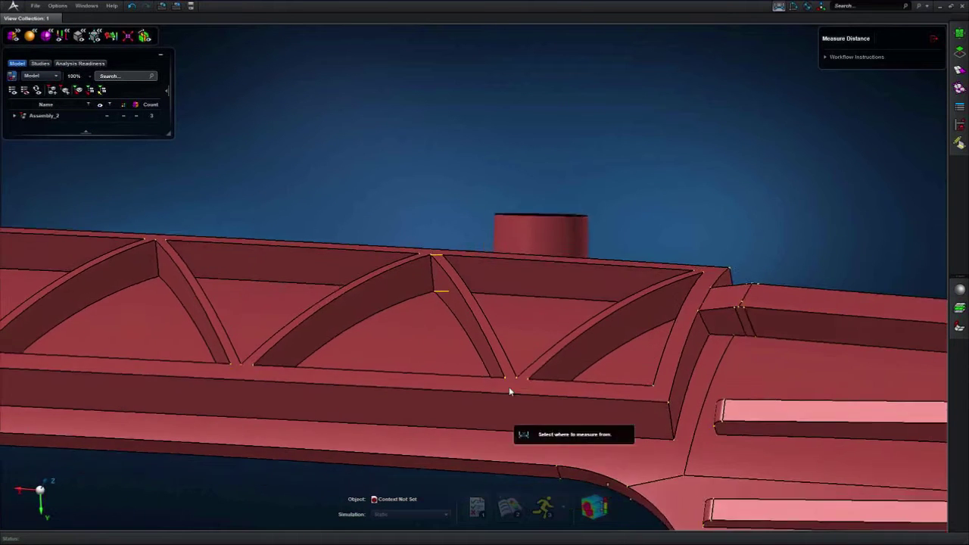
pyautogui.click(545, 354)
pyautogui.moveTo(552, 324); pyautogui.dragTo(265, 399, button='middle')
pyautogui.scroll(-3, 416, 290)
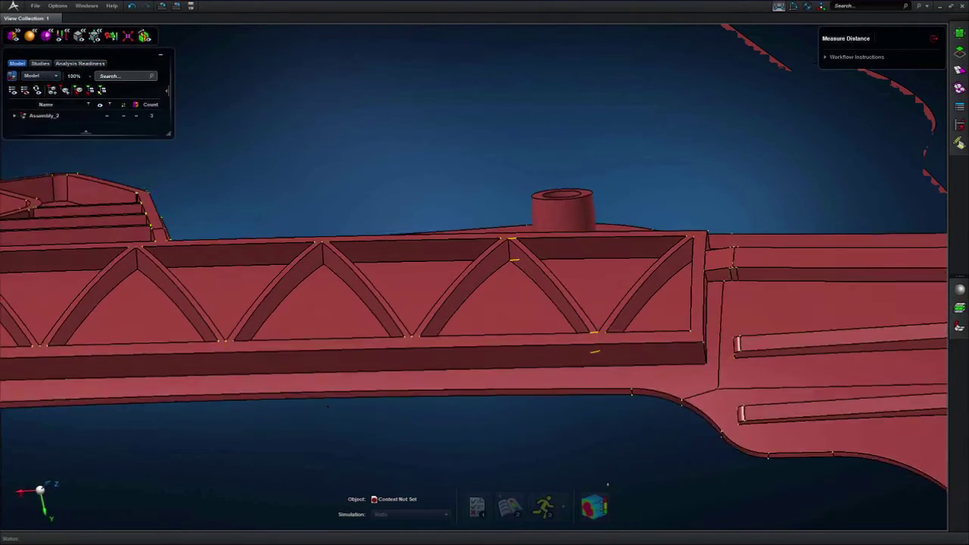
pyautogui.moveTo(328, 407); pyautogui.dragTo(295, 405, button='middle')
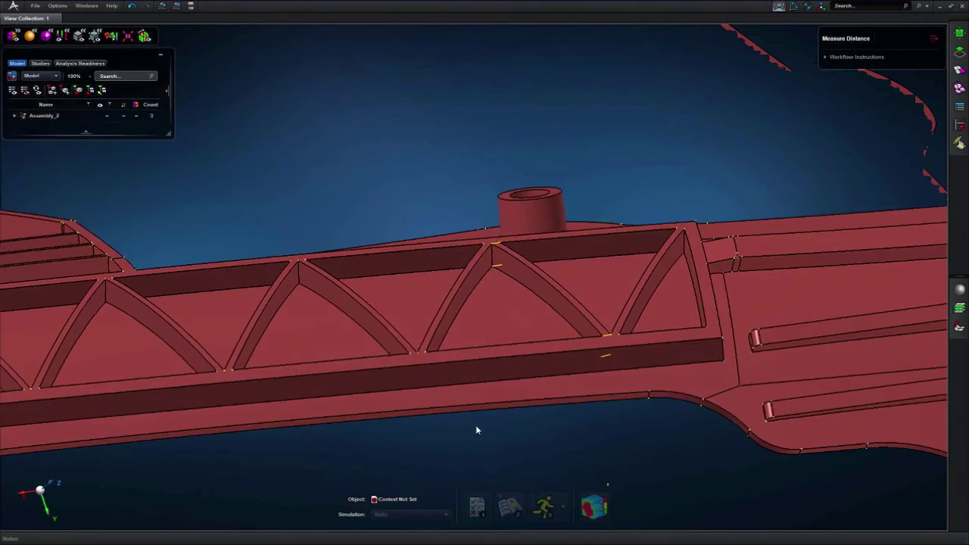
pyautogui.moveTo(498, 427); pyautogui.dragTo(462, 426, button='middle')
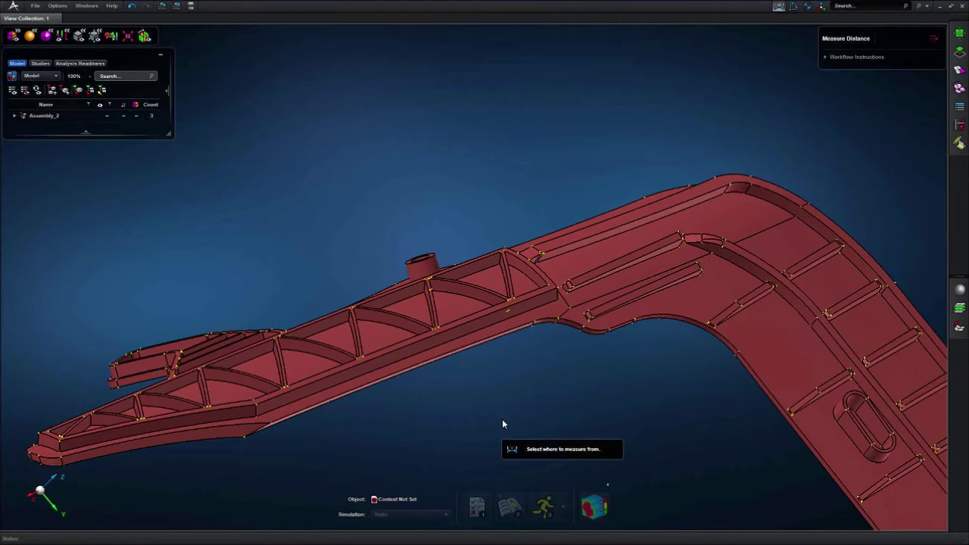
pyautogui.scroll(-6, 502, 421)
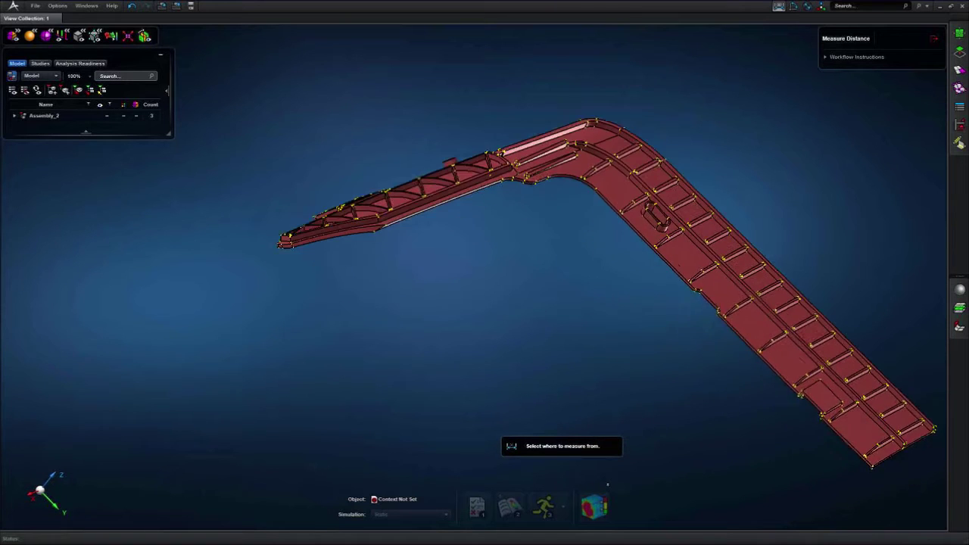
pyautogui.click(934, 37)
# - Copy the ribbed solid about 632 mm along the X axis with Transform Objects
pyautogui.moveTo(826, 105); pyautogui.dragTo(818, 87, button='middle')
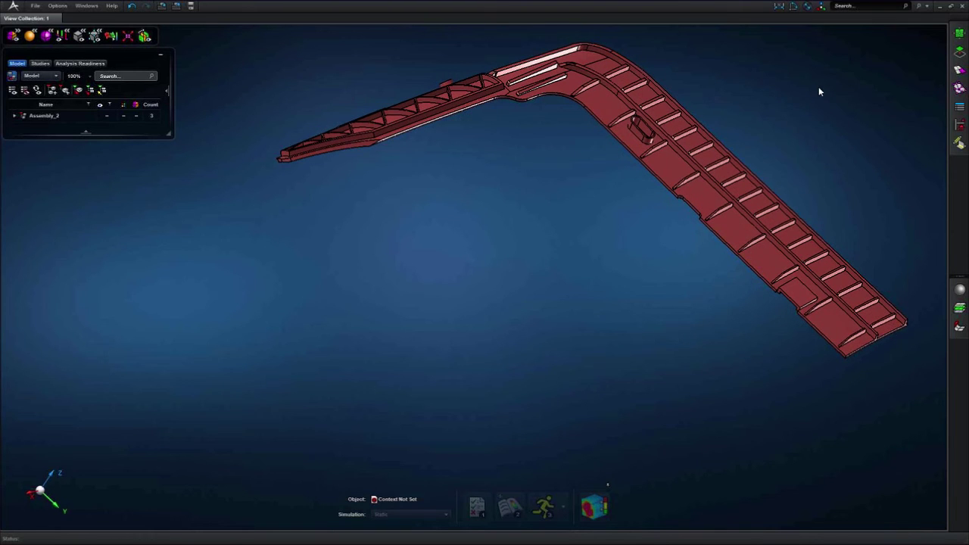
pyautogui.click(820, 7)
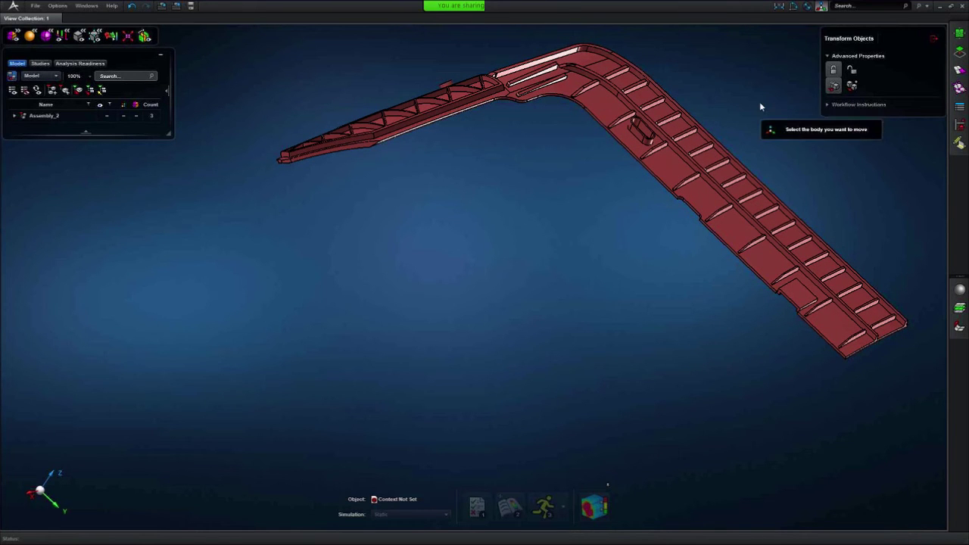
pyautogui.click(851, 87)
pyautogui.click(698, 156)
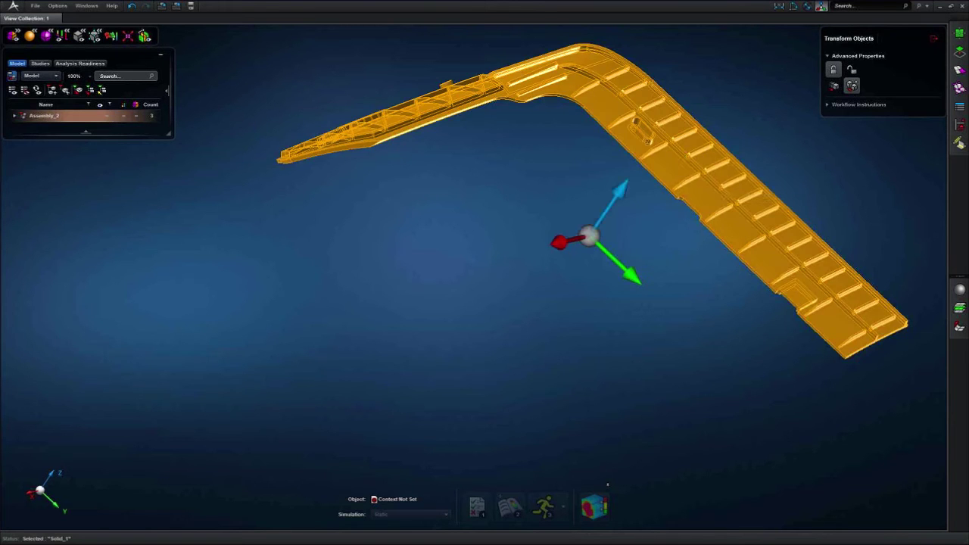
pyautogui.scroll(-3, 567, 167)
pyautogui.moveTo(562, 214); pyautogui.dragTo(550, 234, button='middle')
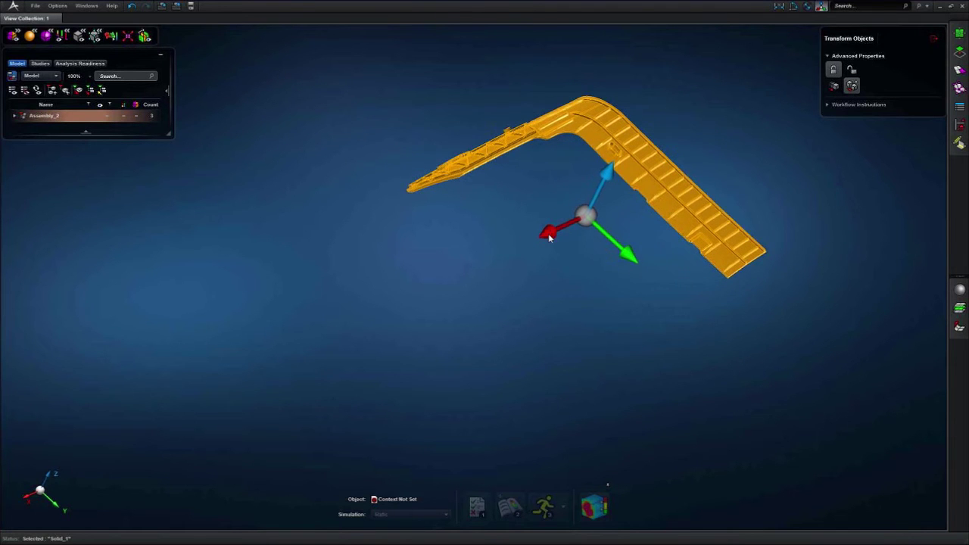
pyautogui.moveTo(550, 233); pyautogui.dragTo(322, 318)
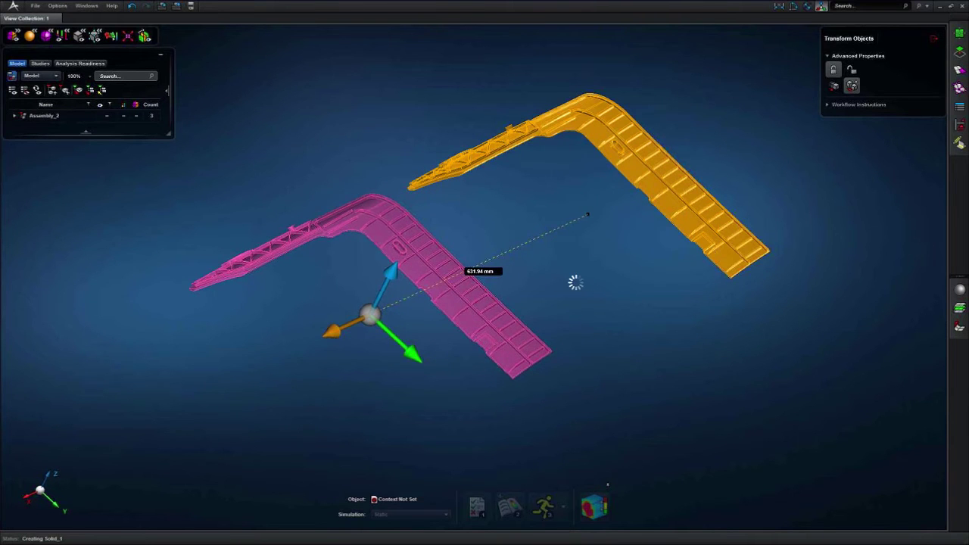
pyautogui.click(934, 38)
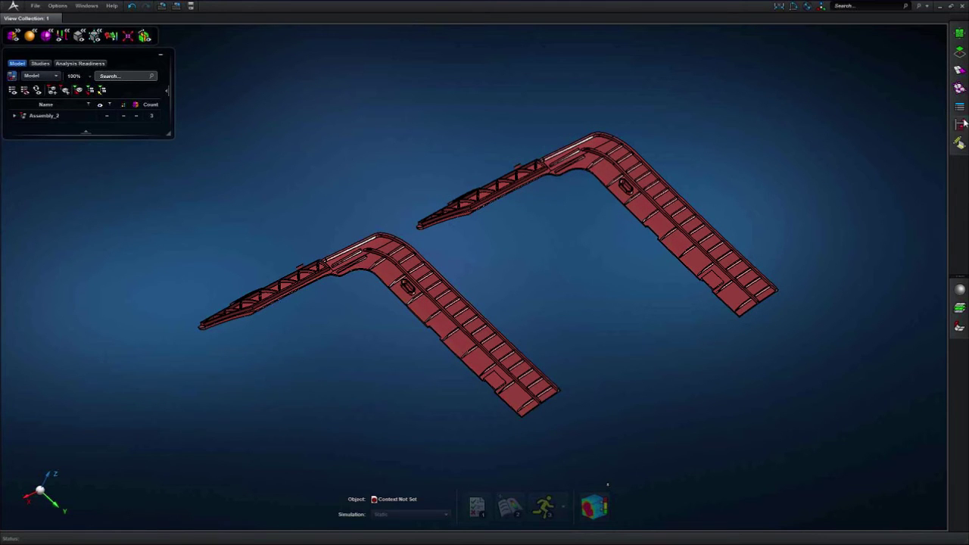
# - Identify the face pairs of the original ribbed solid using the incremental midsurfacing method
pyautogui.click(959, 51)
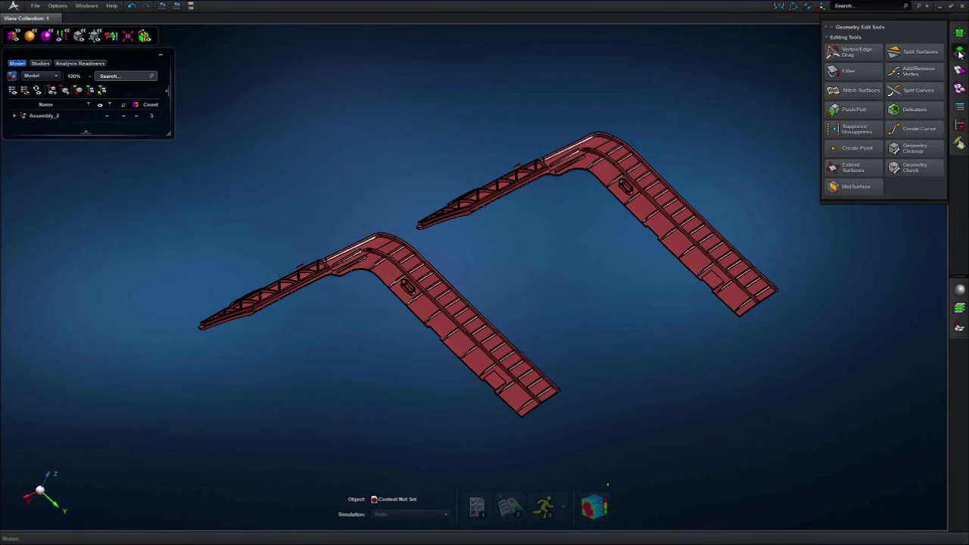
pyautogui.click(856, 186)
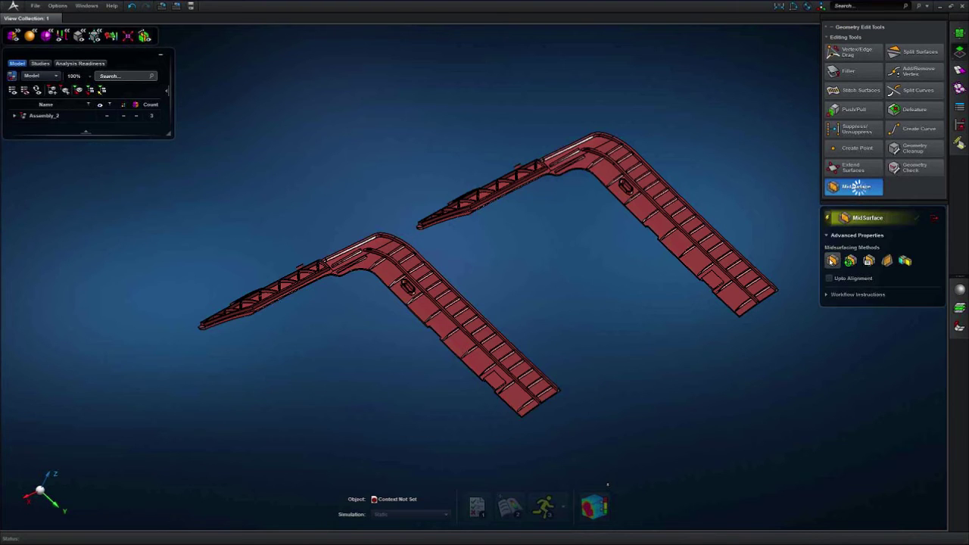
pyautogui.click(904, 261)
pyautogui.moveTo(751, 194); pyautogui.dragTo(530, 178, button='middle')
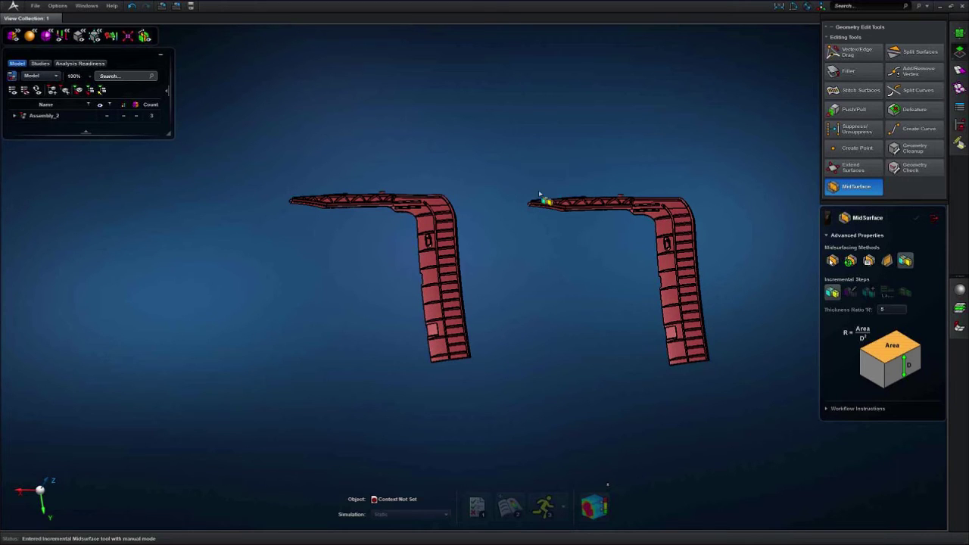
pyautogui.click(667, 306)
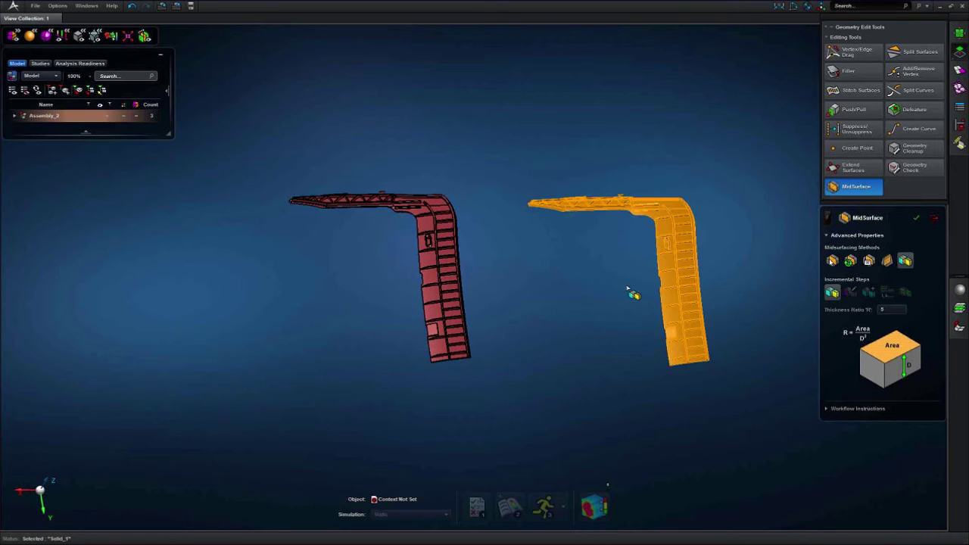
pyautogui.middleClick(713, 286)
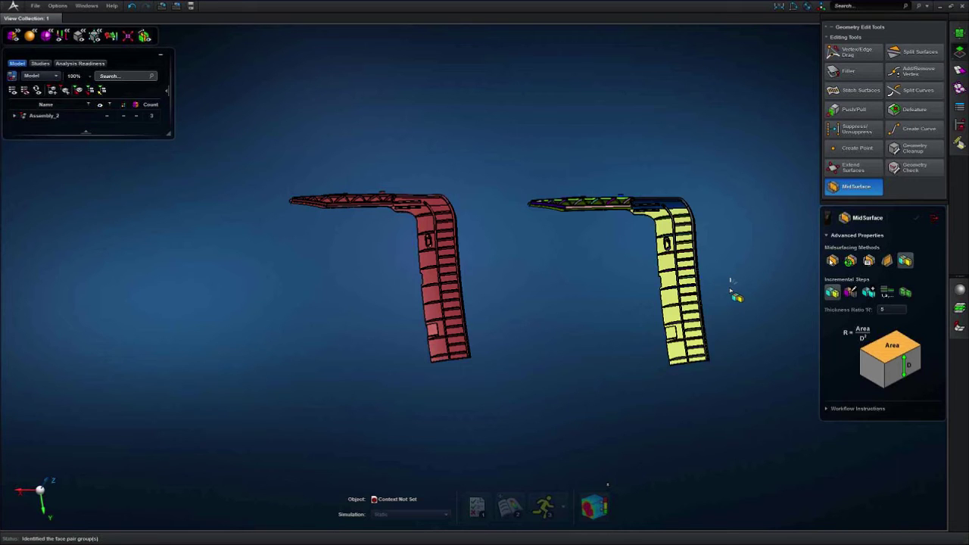
# - Extract midsurfaces from all face pairs of the original solid with Extend & Trim enabled
pyautogui.scroll(-3, 767, 309)
pyautogui.moveTo(767, 308); pyautogui.dragTo(681, 280, button='middle')
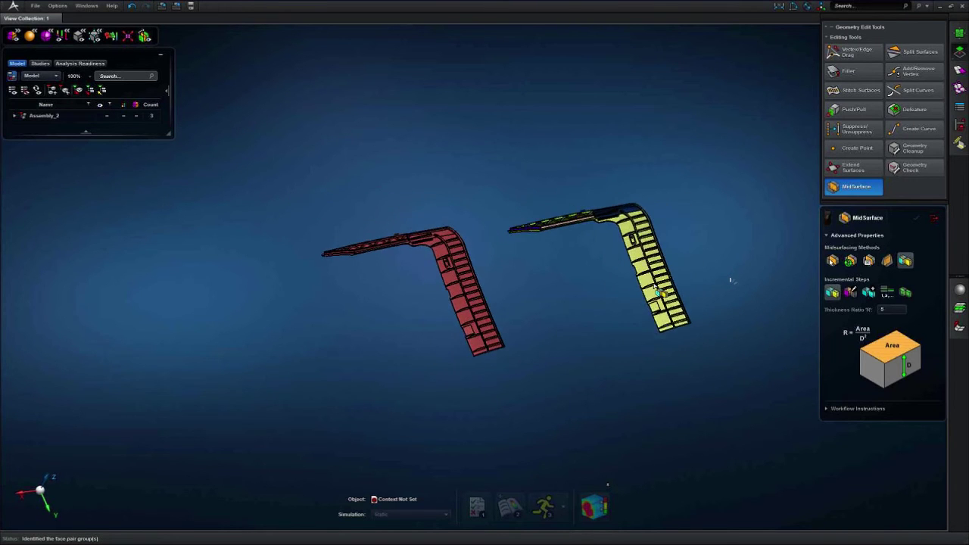
pyautogui.scroll(2, 580, 231)
pyautogui.scroll(4, 611, 268)
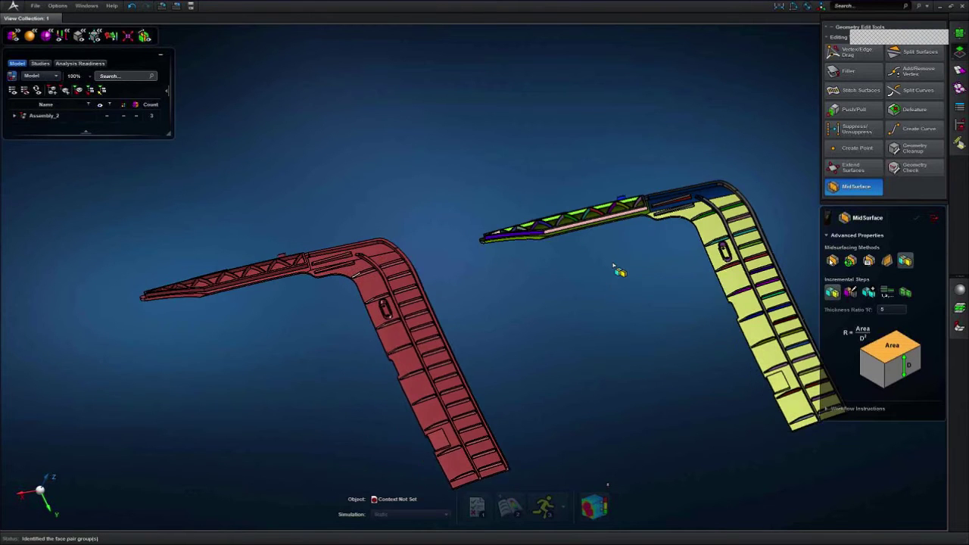
pyautogui.moveTo(614, 266); pyautogui.dragTo(541, 251, button='middle')
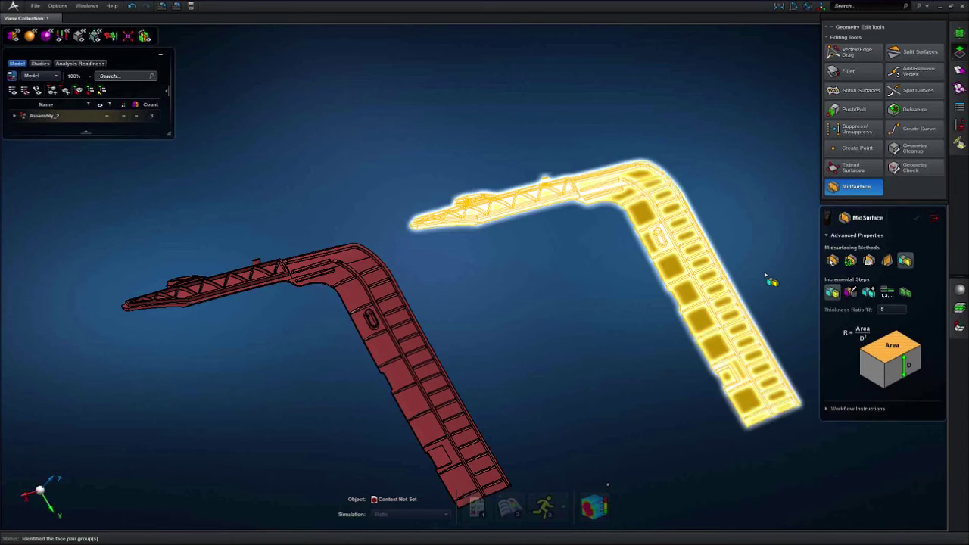
pyautogui.click(910, 294)
pyautogui.scroll(-3, 778, 261)
pyautogui.moveTo(778, 262); pyautogui.dragTo(715, 255, button='middle')
pyautogui.moveTo(558, 209); pyautogui.dragTo(664, 322)
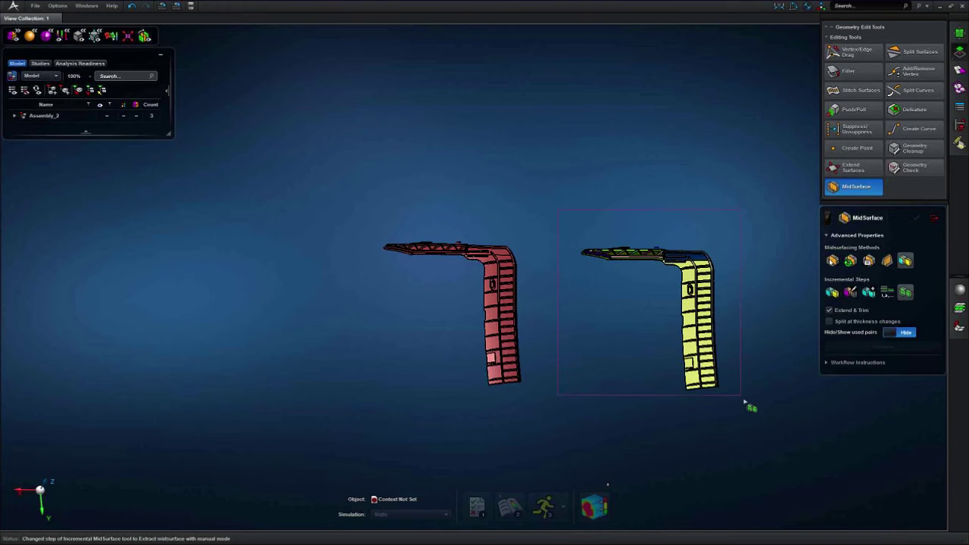
pyautogui.moveTo(745, 403); pyautogui.dragTo(748, 397)
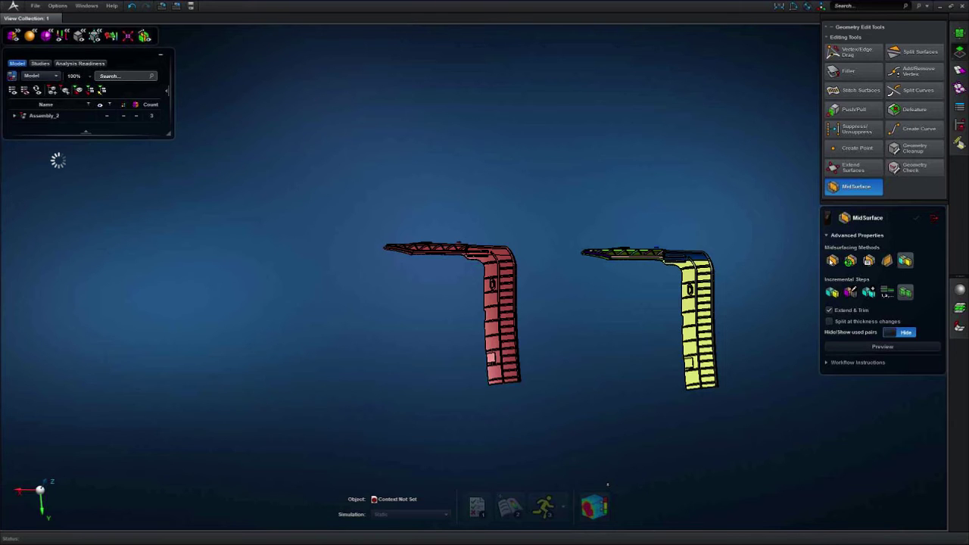
# - Hide Solid_1, listed under Part_1 of Assembly_2
pyautogui.click(39, 115)
pyautogui.click(15, 116)
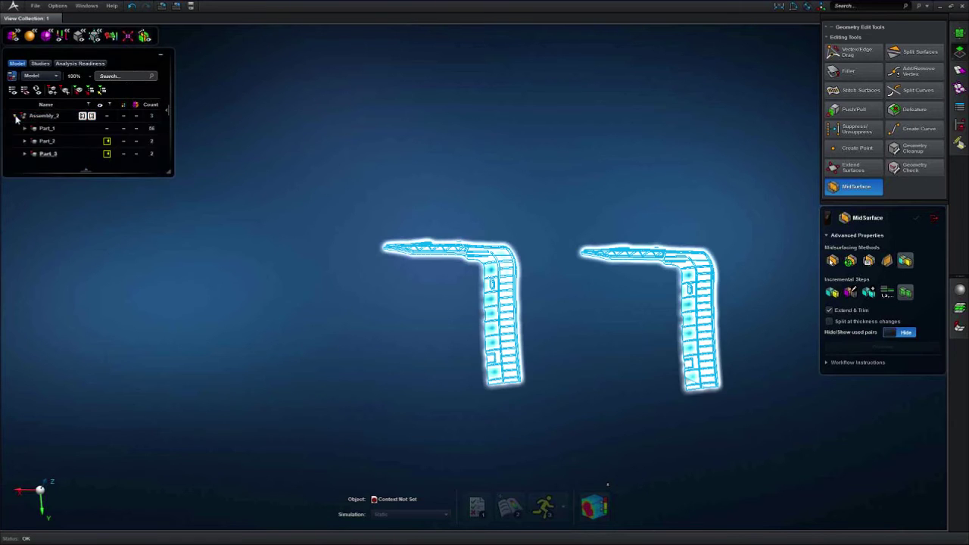
pyautogui.click(26, 129)
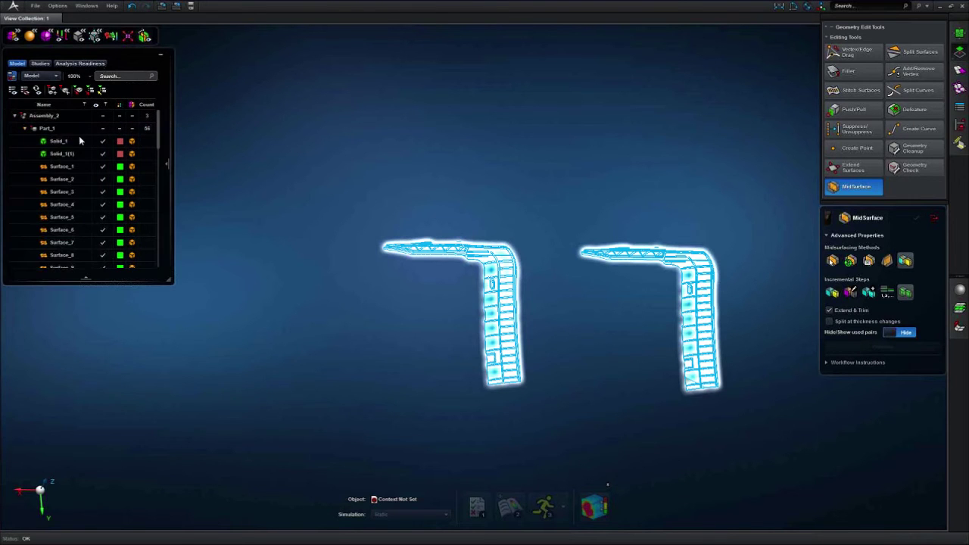
pyautogui.click(103, 143)
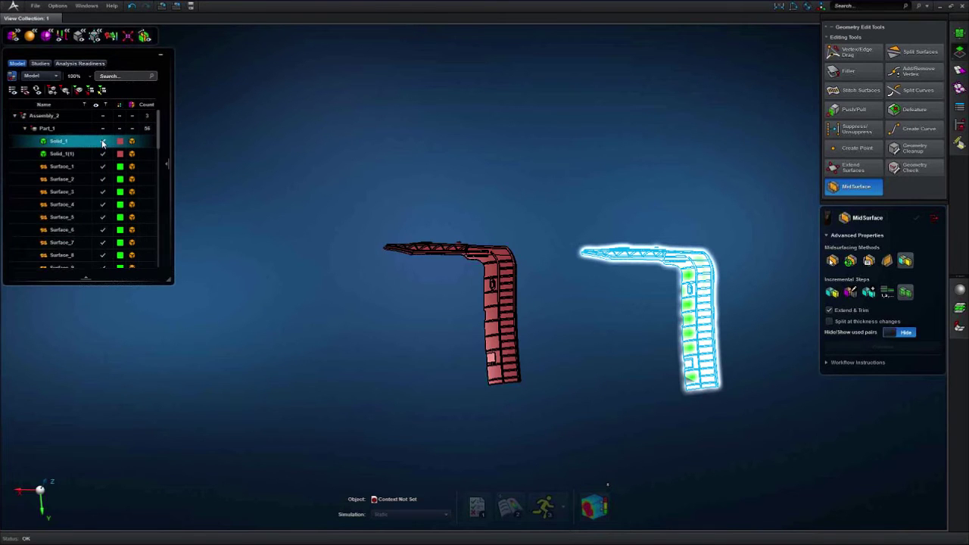
# - Turn off the display of the original solid to expose the midsurfaces extracted from it
pyautogui.click(103, 142)
pyautogui.moveTo(603, 290); pyautogui.dragTo(143, 152, button='middle')
pyautogui.scroll(5, 557, 279)
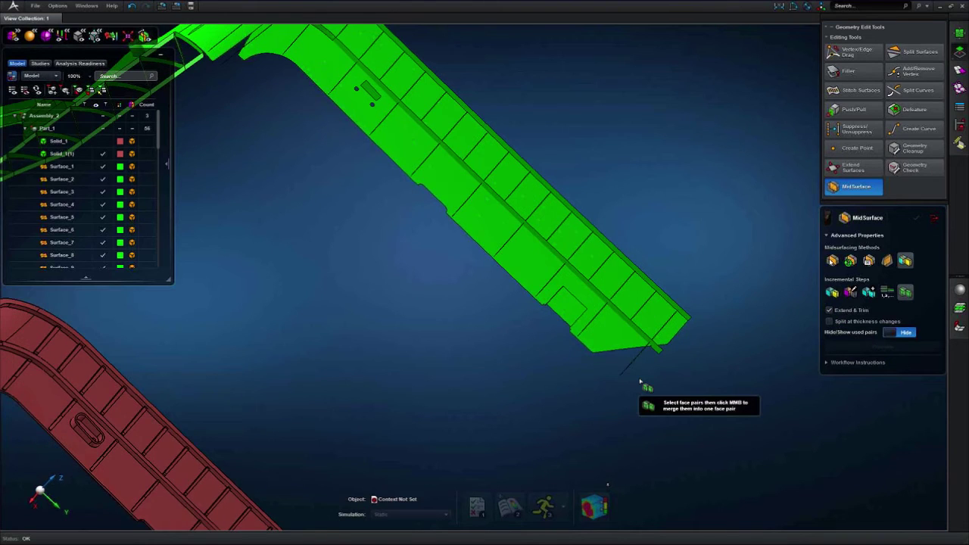
# - Examine the extracted midsurfaces from the straight rail's end to the ribbed arm and the bracket with the slotted hole
pyautogui.scroll(-3, 640, 382)
pyautogui.moveTo(641, 382); pyautogui.dragTo(623, 351, button='middle')
pyautogui.scroll(5, 623, 353)
pyautogui.scroll(-3, 530, 347)
pyautogui.scroll(-2, 606, 386)
pyautogui.moveTo(462, 302); pyautogui.dragTo(552, 412, button='right')
pyautogui.scroll(-2, 386, 359)
pyautogui.moveTo(381, 365); pyautogui.dragTo(383, 416, button='middle')
pyautogui.scroll(5, 454, 413)
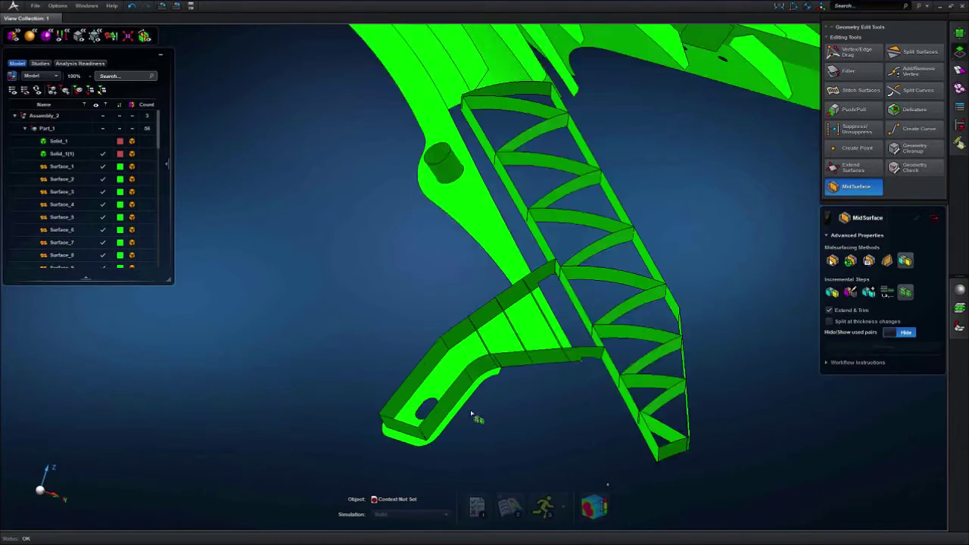
pyautogui.scroll(3, 471, 413)
pyautogui.moveTo(472, 411); pyautogui.dragTo(710, 292, button='middle')
pyautogui.moveTo(494, 399)
pyautogui.mouseDown(button='middle')
pyautogui.moveTo(512, 396)
pyautogui.moveTo(482, 403)
pyautogui.mouseUp(button='middle')
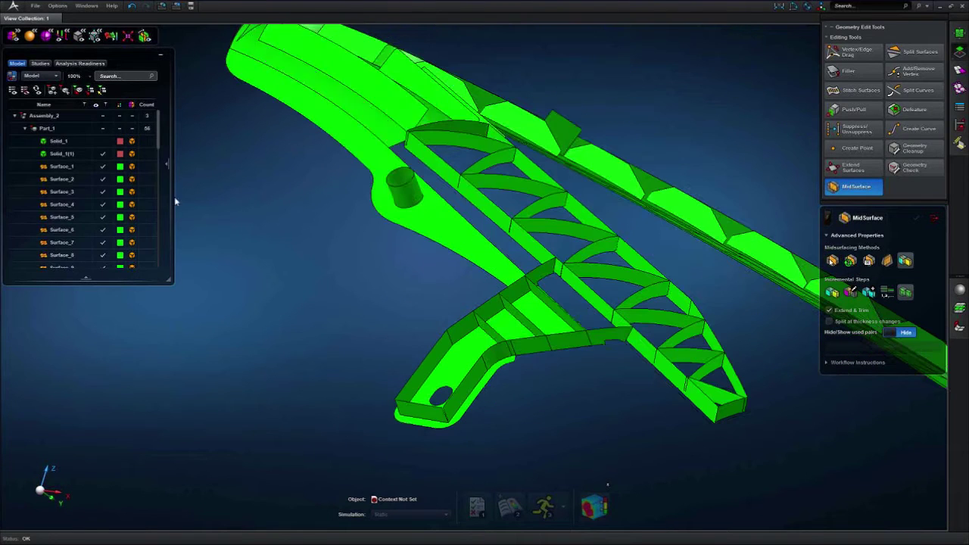
# - Show Solid_1 transparently over its midsurfaces and inspect how well they cover the bracket's base flange and rounded corners
pyautogui.click(132, 142)
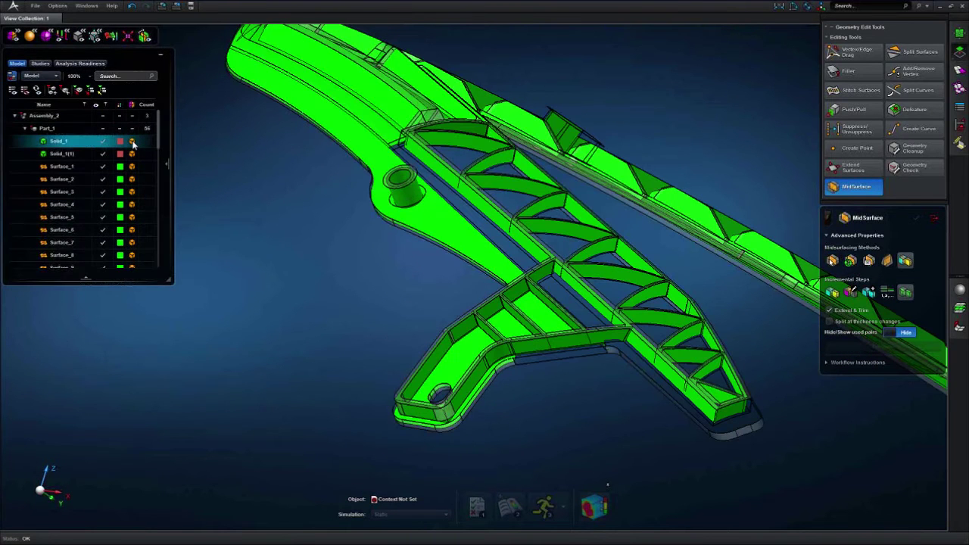
pyautogui.scroll(6, 386, 352)
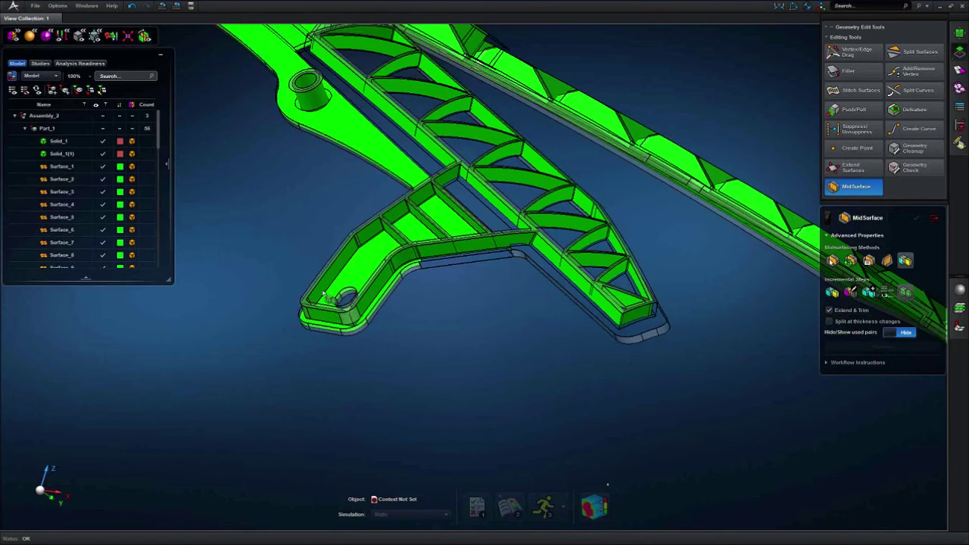
pyautogui.moveTo(228, 263); pyautogui.dragTo(258, 287, button='middle')
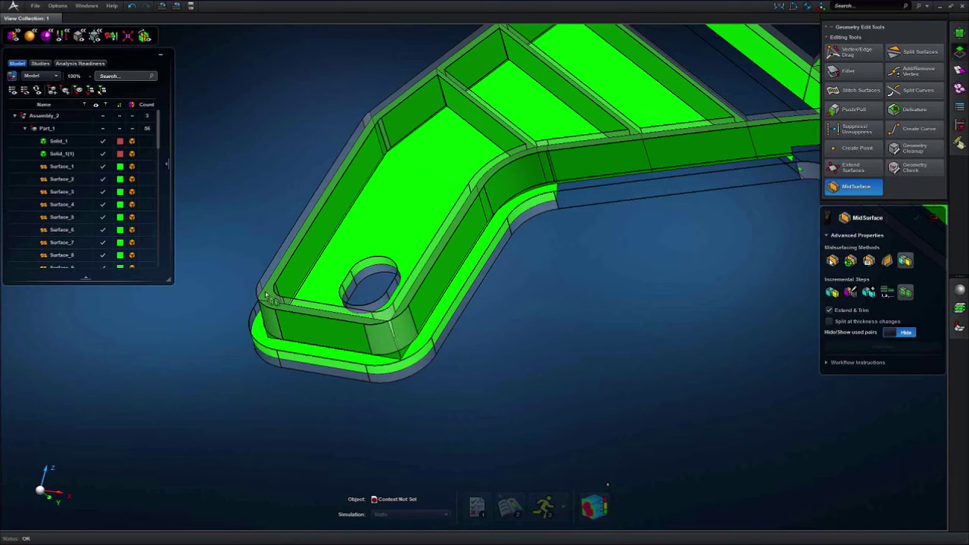
pyautogui.click(391, 327)
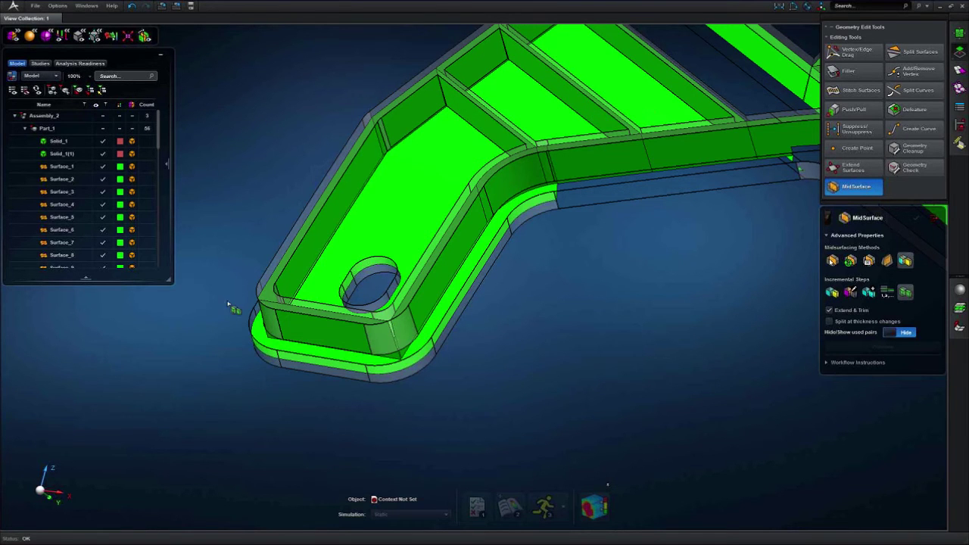
pyautogui.moveTo(234, 369); pyautogui.dragTo(645, 225, button='middle')
pyautogui.scroll(-5, 451, 342)
pyautogui.scroll(-5, 640, 324)
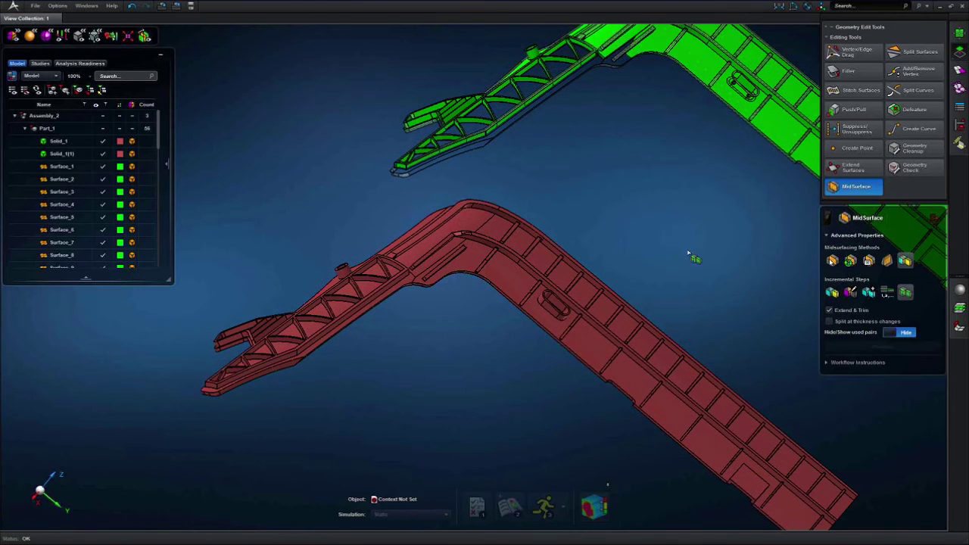
# - Hide the original solid again and identify the face pairs of the copied solid with incremental midsurfacing
pyautogui.click(832, 292)
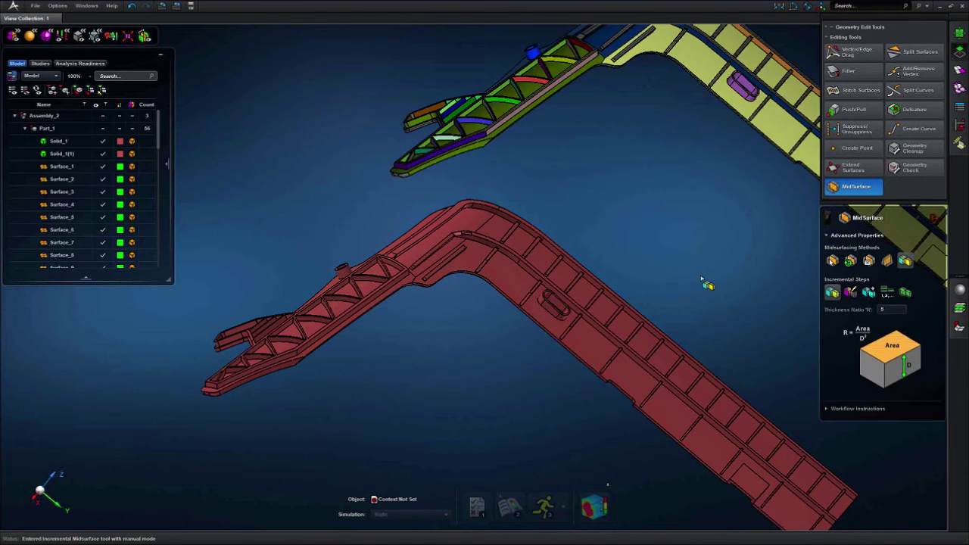
pyautogui.moveTo(687, 284); pyautogui.dragTo(720, 313, button='middle')
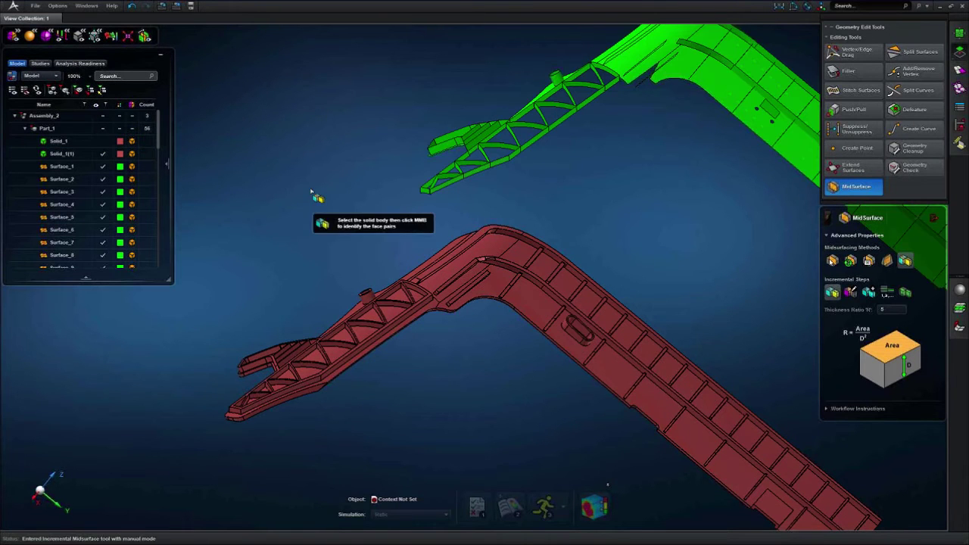
pyautogui.moveTo(317, 197); pyautogui.dragTo(318, 160, button='middle')
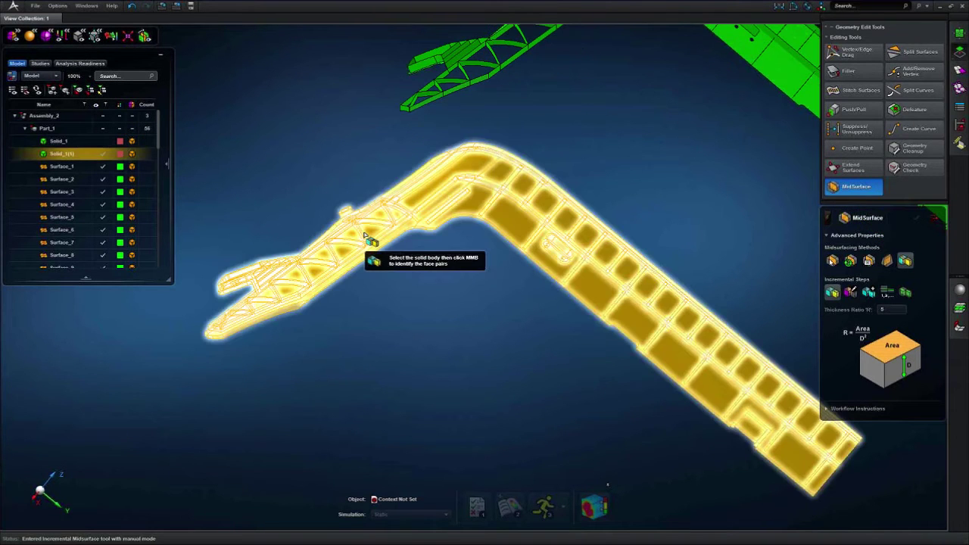
pyautogui.moveTo(368, 134); pyautogui.dragTo(345, 225, button='middle')
pyautogui.moveTo(530, 195); pyautogui.dragTo(517, 154, button='middle')
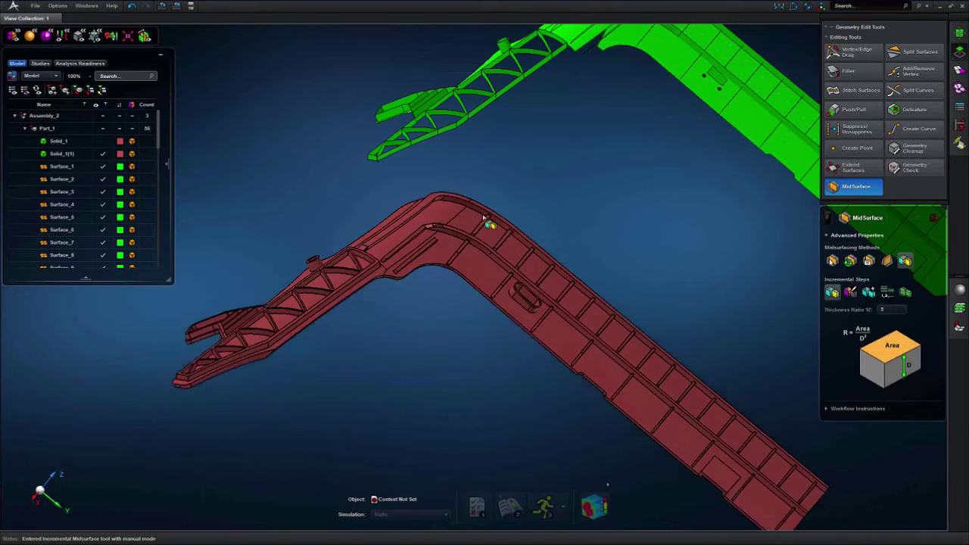
pyautogui.click(473, 267)
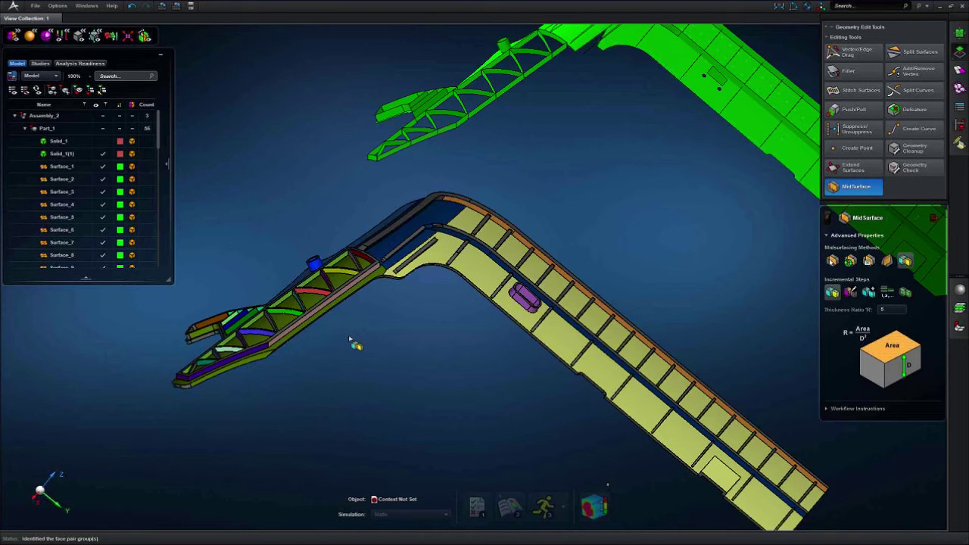
# - Compare the coloured face pairs on the copied solid's ribbed arm with the midsurfaces extracted from the original
pyautogui.moveTo(347, 343); pyautogui.dragTo(383, 336, button='middle')
pyautogui.scroll(3, 383, 326)
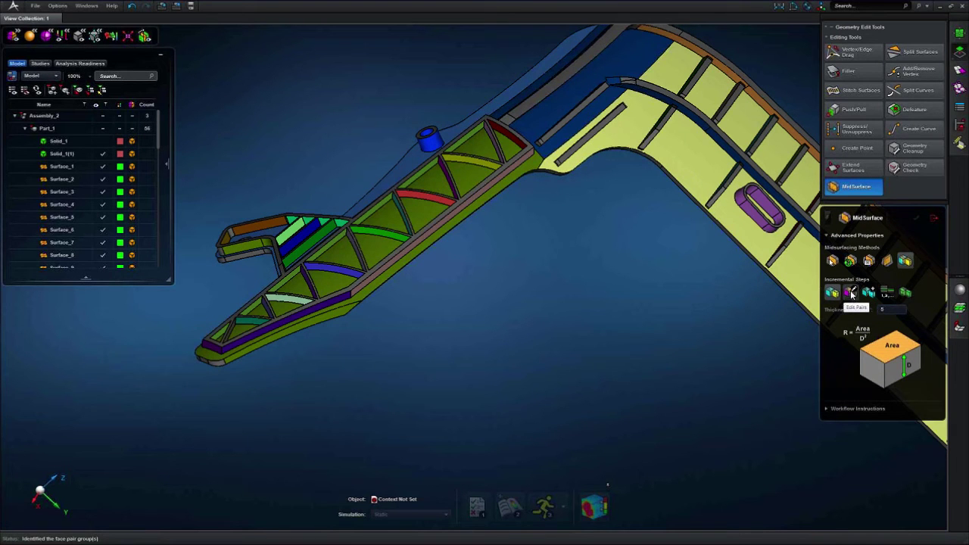
pyautogui.click(906, 292)
pyautogui.moveTo(432, 324); pyautogui.dragTo(524, 362, button='middle')
pyautogui.scroll(-4, 525, 363)
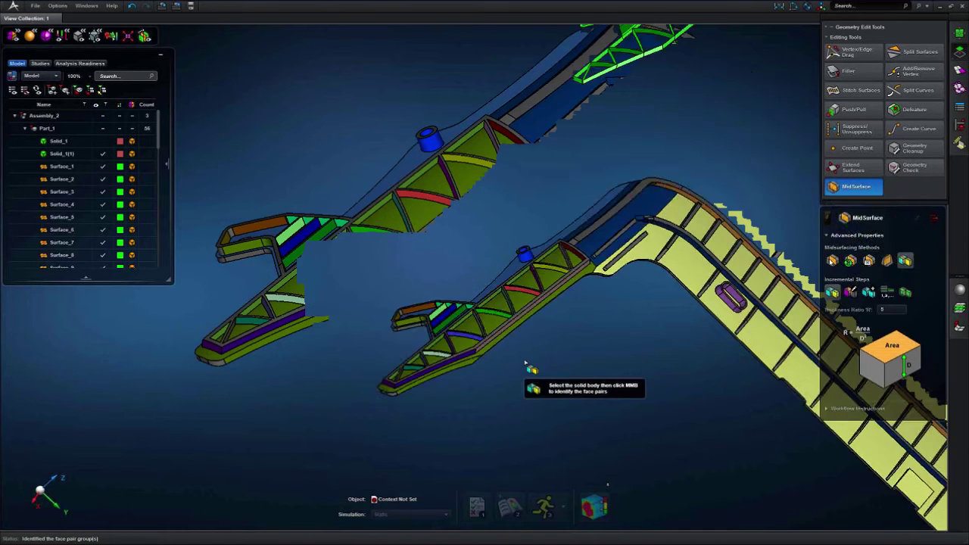
pyautogui.scroll(-4, 525, 362)
pyautogui.moveTo(631, 207); pyautogui.dragTo(610, 245, button='middle')
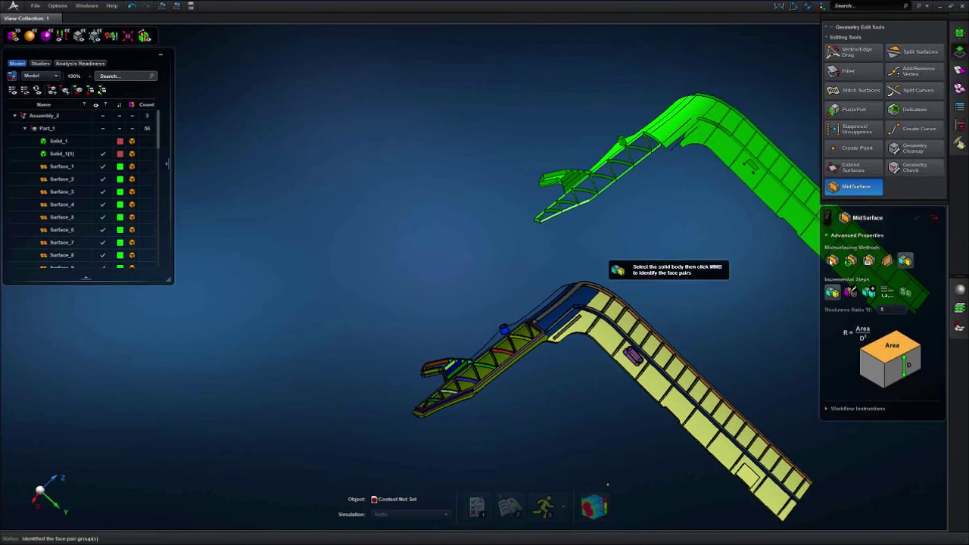
pyautogui.scroll(6, 606, 209)
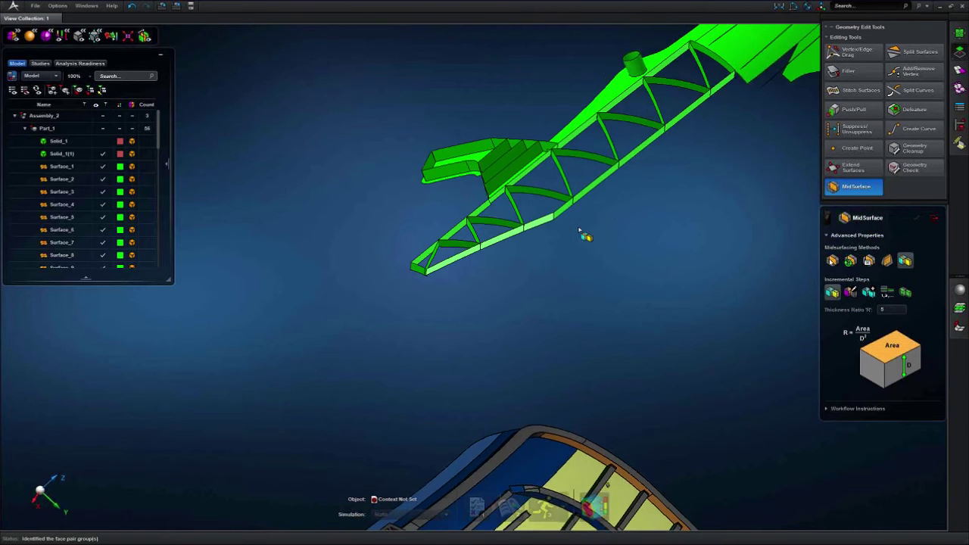
pyautogui.moveTo(568, 269); pyautogui.dragTo(570, 245, button='middle')
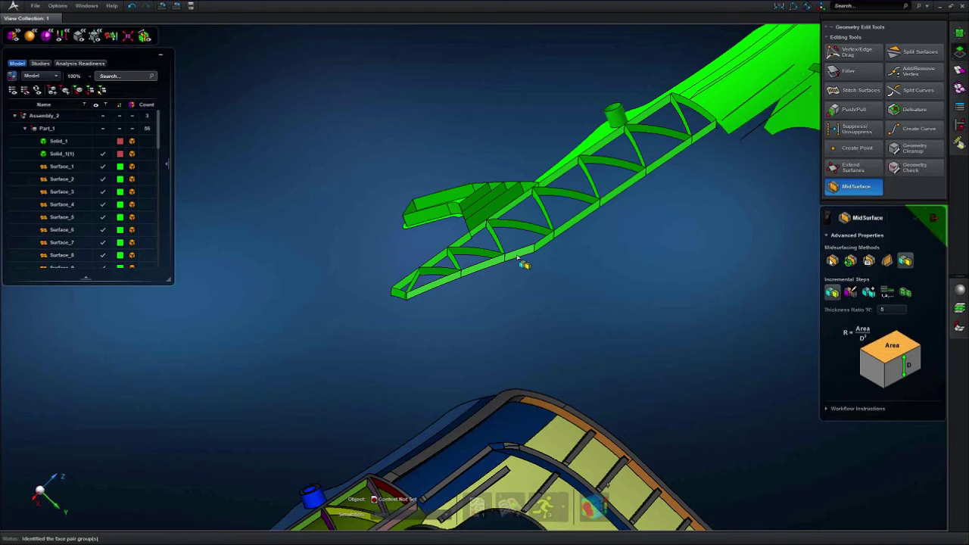
pyautogui.moveTo(608, 277); pyautogui.dragTo(570, 312, button='middle')
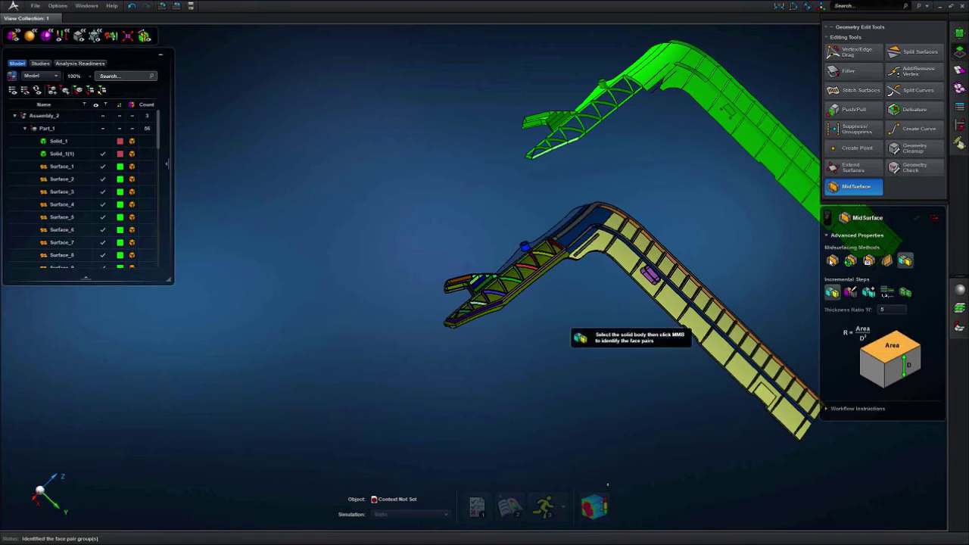
pyautogui.scroll(5, 492, 313)
pyautogui.middleClick(492, 314)
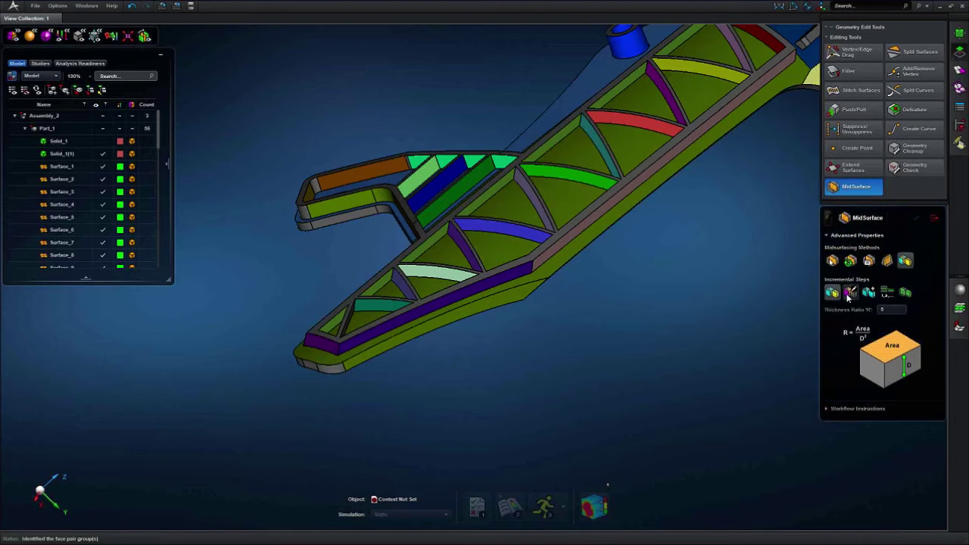
# - Try to edit the ribbed arm's base face pair on the copied solid by removing its outer side face
pyautogui.click(850, 292)
pyautogui.moveTo(604, 295); pyautogui.dragTo(542, 371, button='middle')
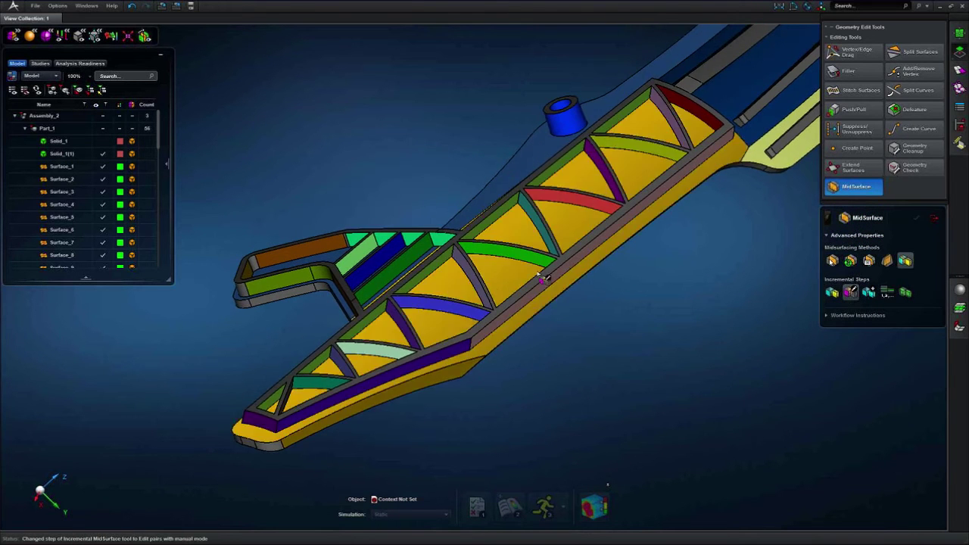
pyautogui.click(507, 270)
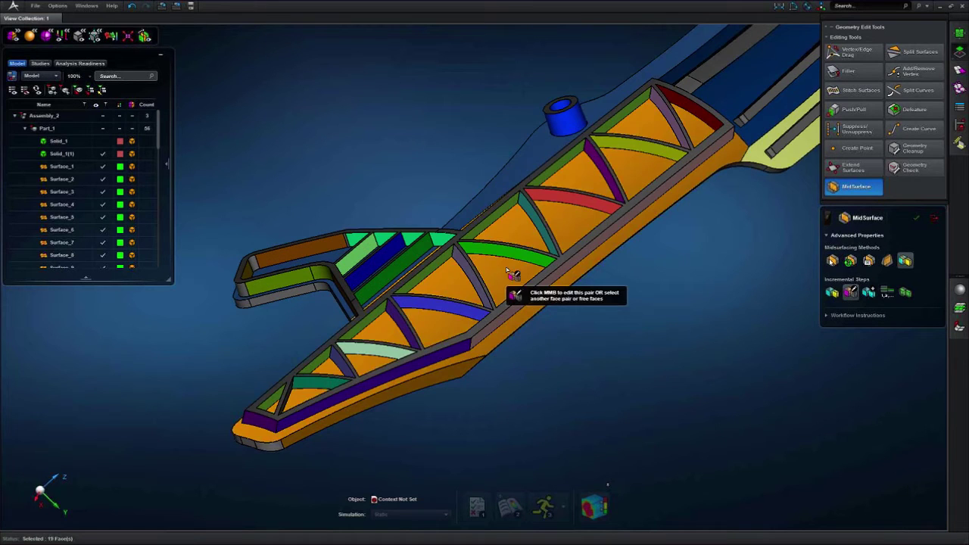
pyautogui.middleClick(579, 313)
pyautogui.moveTo(551, 341); pyautogui.dragTo(606, 331, button='middle')
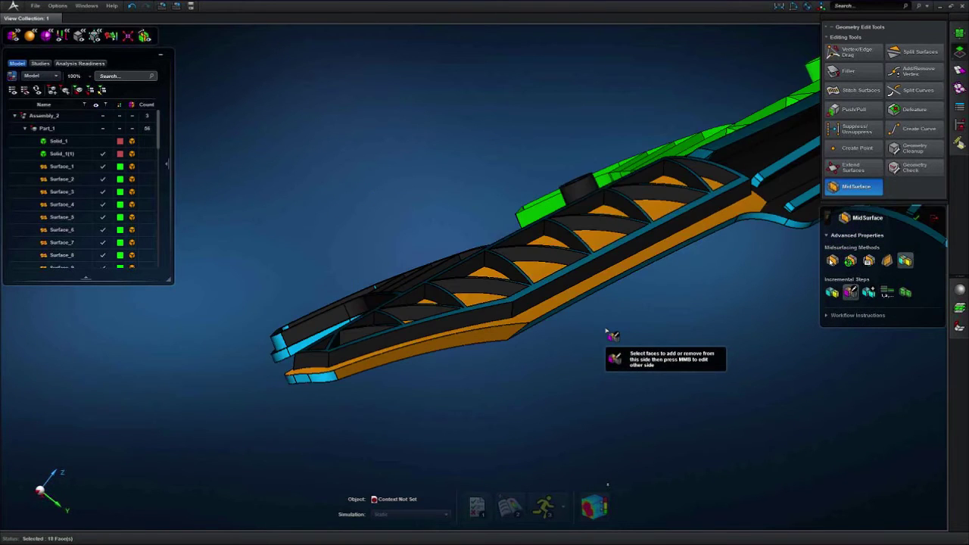
pyautogui.scroll(-3, 605, 330)
pyautogui.scroll(6, 564, 346)
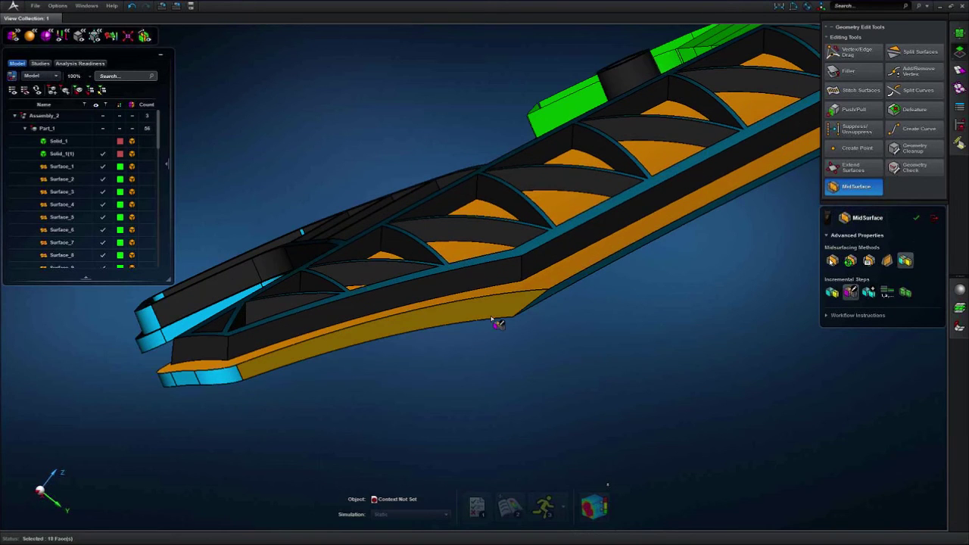
pyautogui.middleClick(574, 327)
pyautogui.moveTo(606, 317); pyautogui.dragTo(582, 318, button='middle')
pyautogui.moveTo(624, 221); pyautogui.dragTo(597, 308, button='middle')
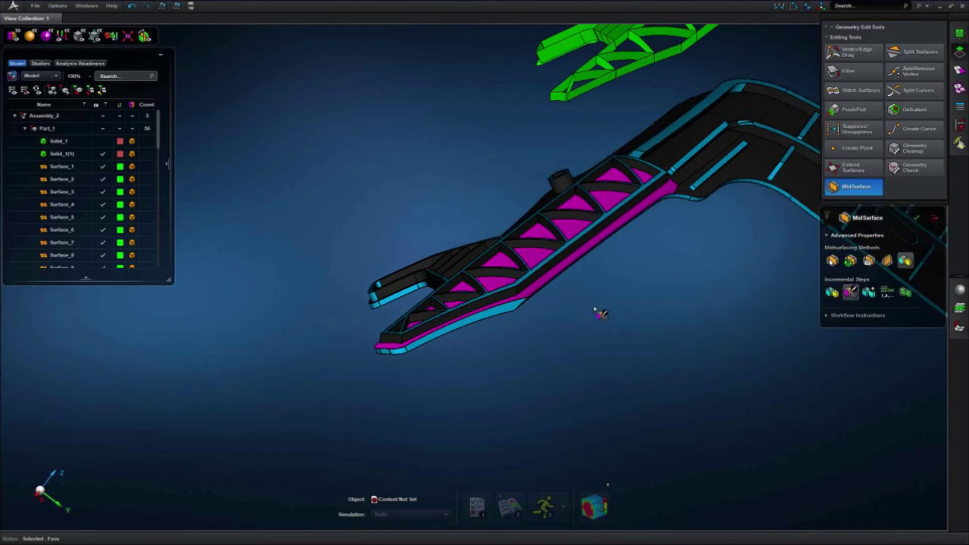
# - Try to preview the midsurface of the ribbed arm's base face pair with Extend & Trim enabled
pyautogui.click(905, 293)
pyautogui.scroll(4, 552, 312)
pyautogui.scroll(3, 542, 304)
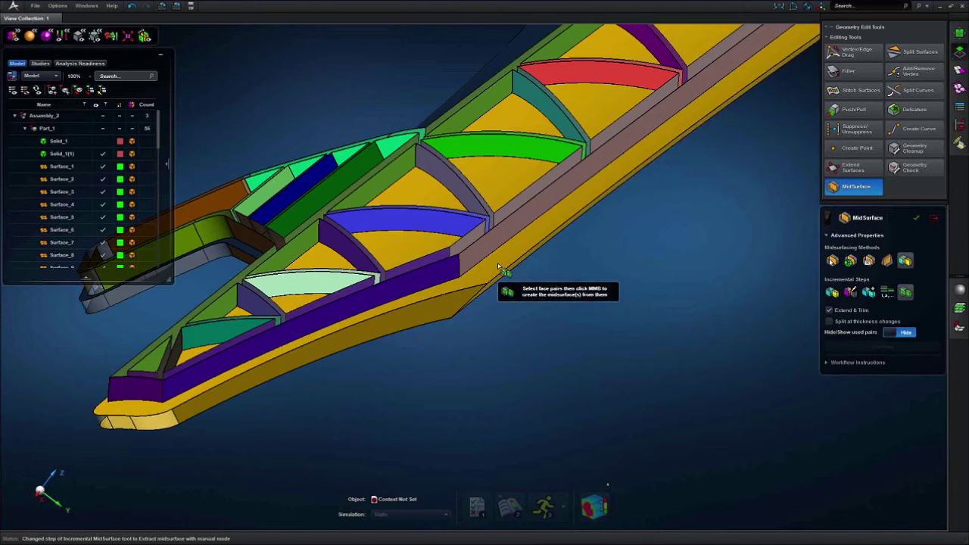
pyautogui.click(498, 267)
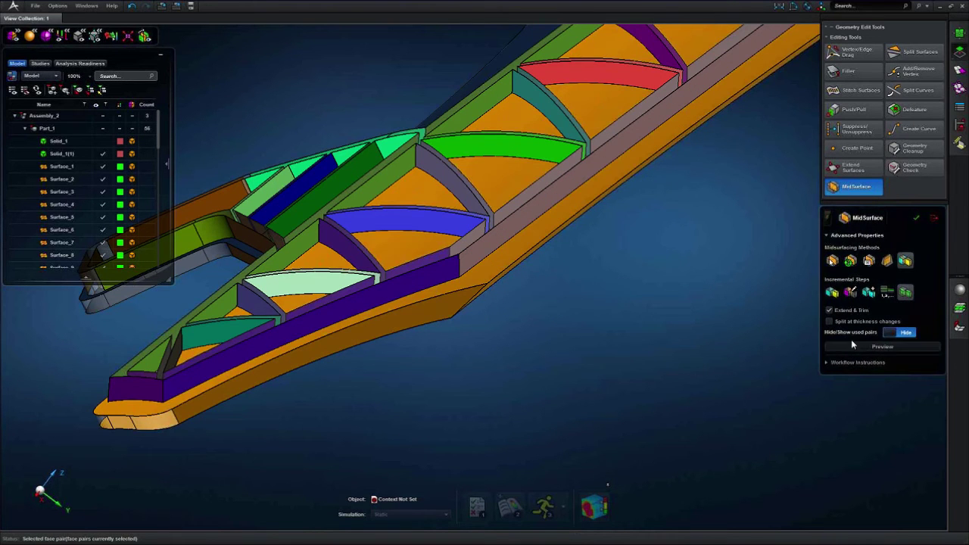
pyautogui.click(878, 346)
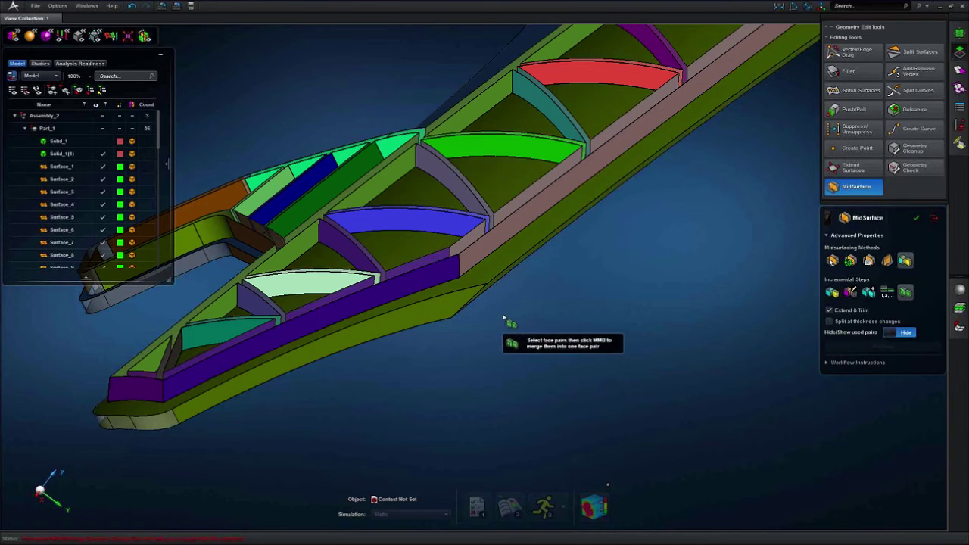
pyautogui.click(509, 258)
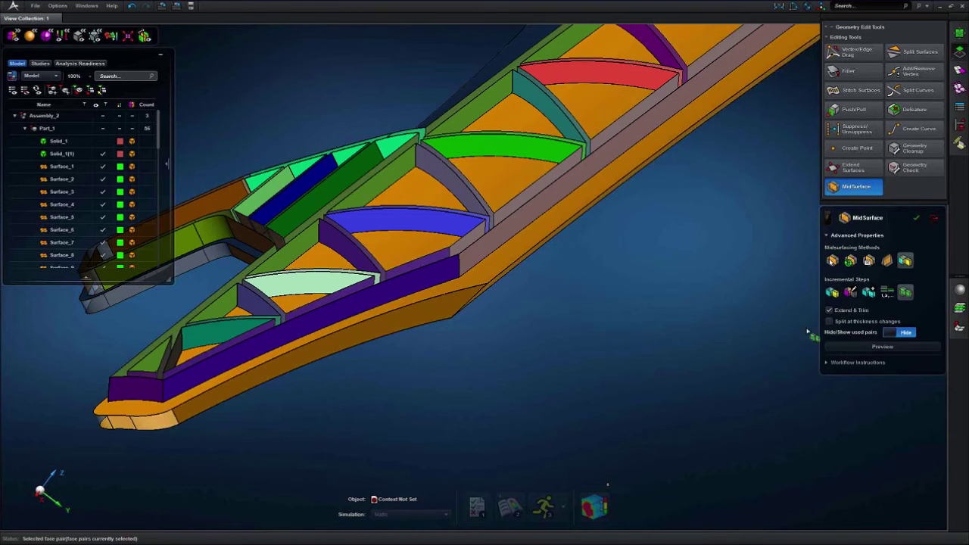
pyautogui.click(868, 345)
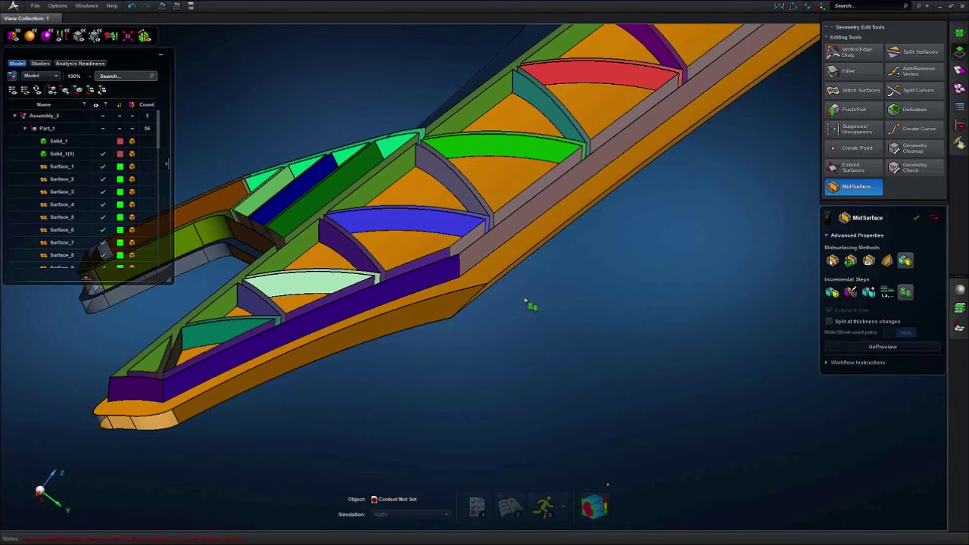
pyautogui.moveTo(602, 302); pyautogui.dragTo(598, 340, button='middle')
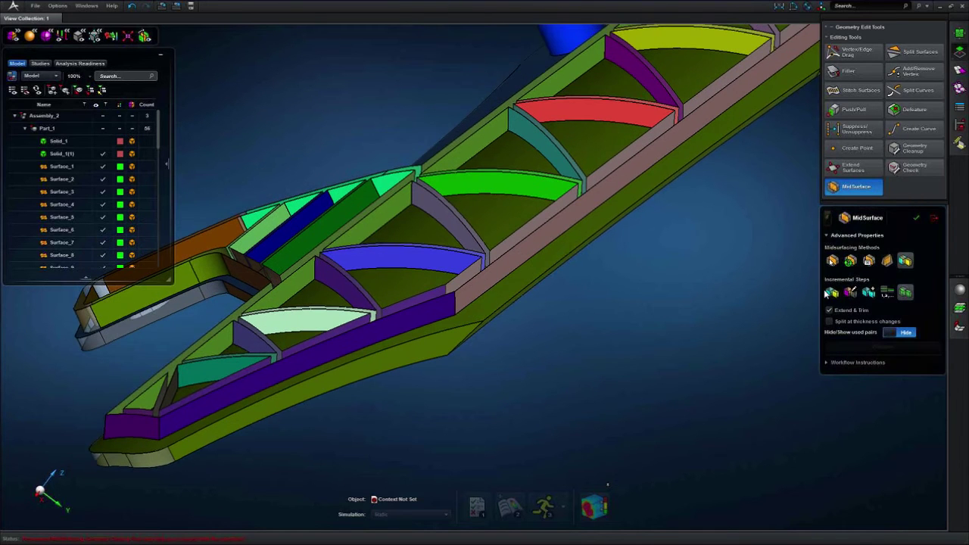
# - Remove the outer side face from the first side of the arm's base face pair and finalize the edited pair
pyautogui.click(850, 291)
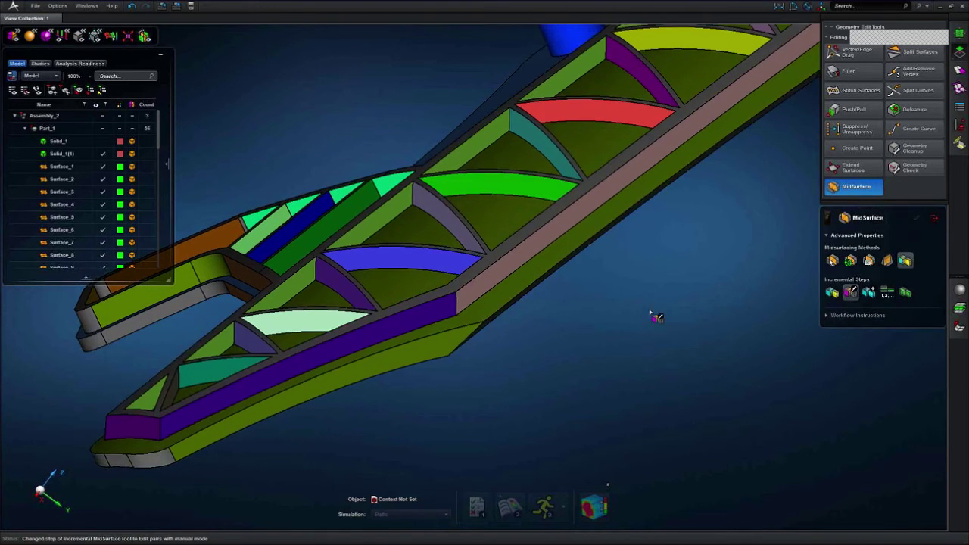
pyautogui.click(545, 293)
pyautogui.middleClick(586, 320)
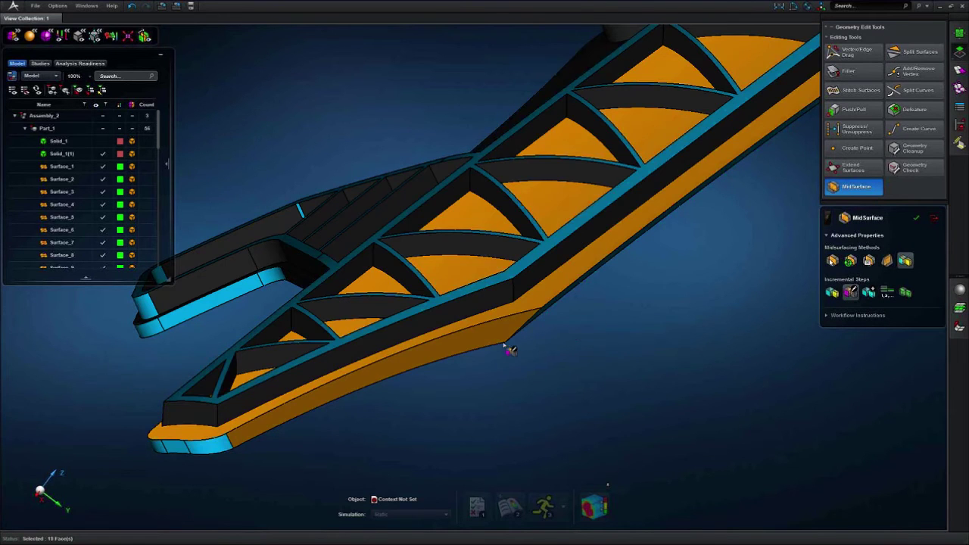
pyautogui.click(495, 333)
pyautogui.middleClick(563, 337)
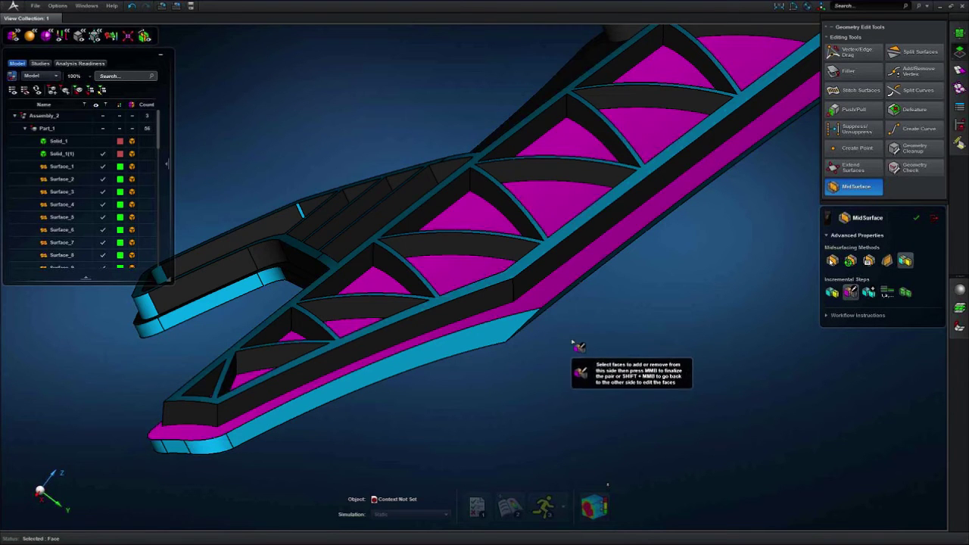
pyautogui.moveTo(572, 340); pyautogui.dragTo(550, 331, button='middle')
pyautogui.middleClick(557, 336)
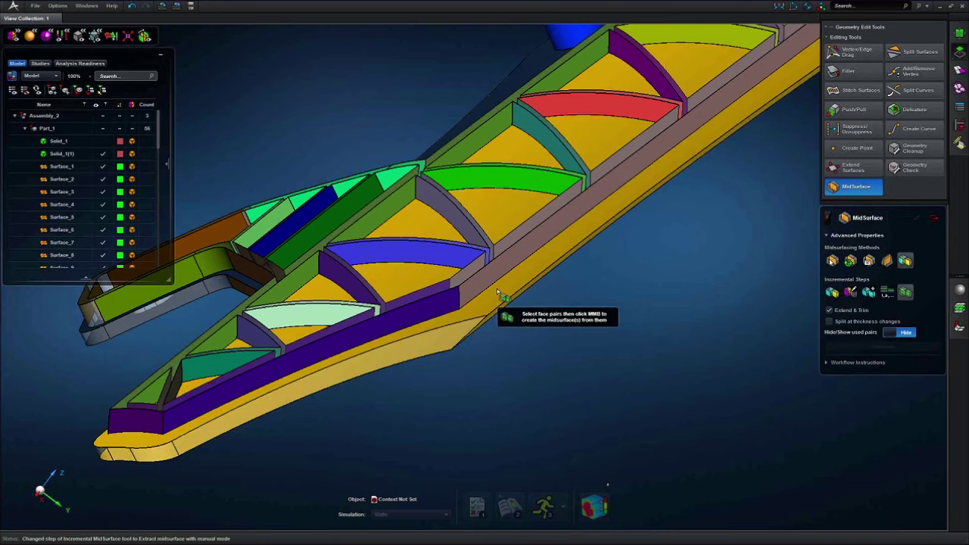
# - Preview the midsurface of the ribbed arm's edited base face pair with Extend & Trim enabled and inspect its outline
pyautogui.click(868, 347)
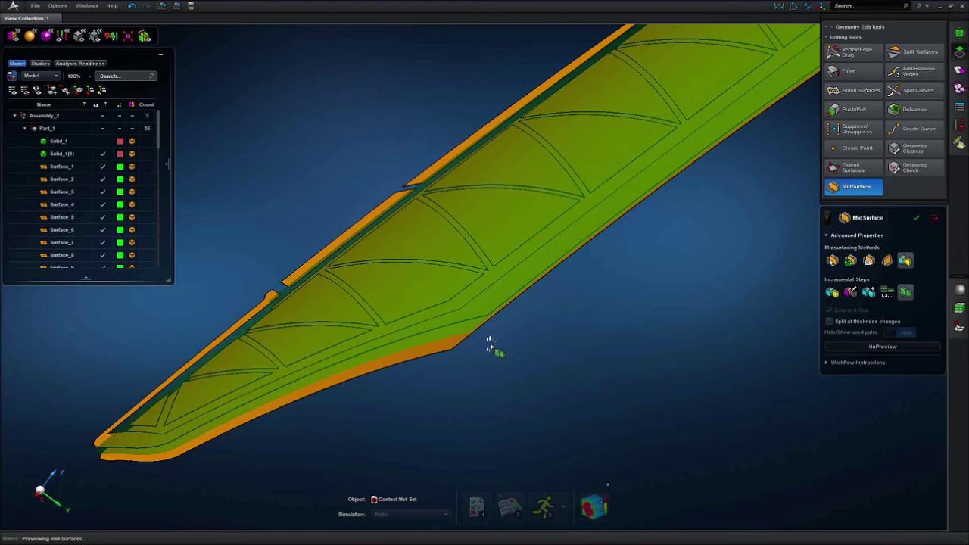
pyautogui.scroll(-5, 477, 333)
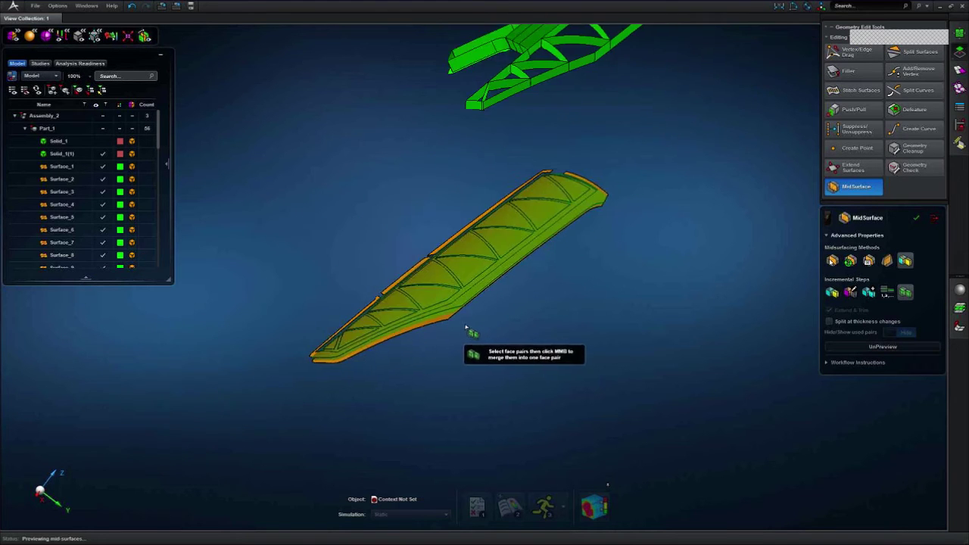
pyautogui.moveTo(470, 324)
pyautogui.mouseDown(button='middle')
pyautogui.moveTo(479, 324)
pyautogui.moveTo(465, 326)
pyautogui.mouseUp(button='middle')
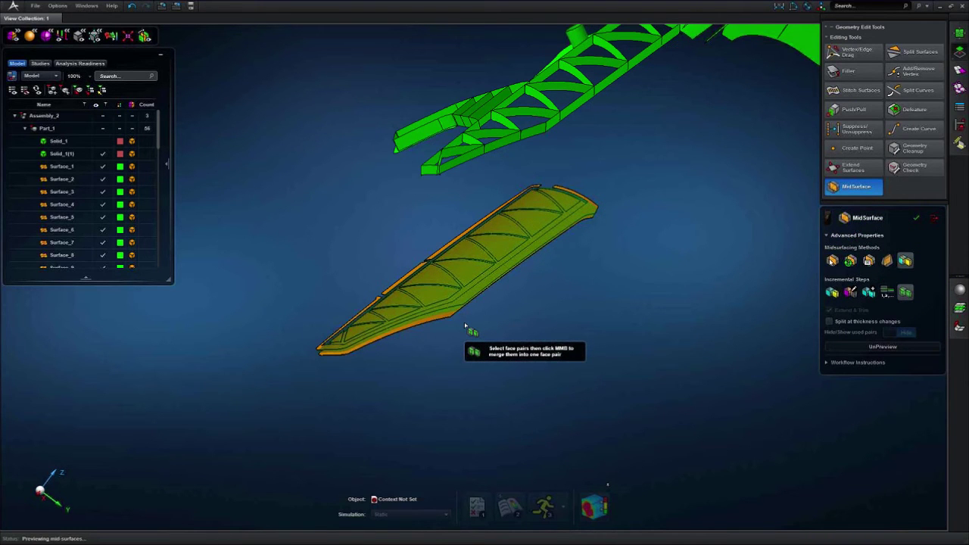
pyautogui.moveTo(470, 324)
pyautogui.mouseDown(button='middle')
pyautogui.moveTo(459, 333)
pyautogui.moveTo(476, 335)
pyautogui.moveTo(456, 335)
pyautogui.moveTo(488, 323)
pyautogui.moveTo(461, 327)
pyautogui.moveTo(468, 337)
pyautogui.moveTo(460, 325)
pyautogui.moveTo(485, 334)
pyautogui.mouseUp(button='middle')
pyautogui.scroll(3, 459, 333)
pyautogui.scroll(3, 459, 329)
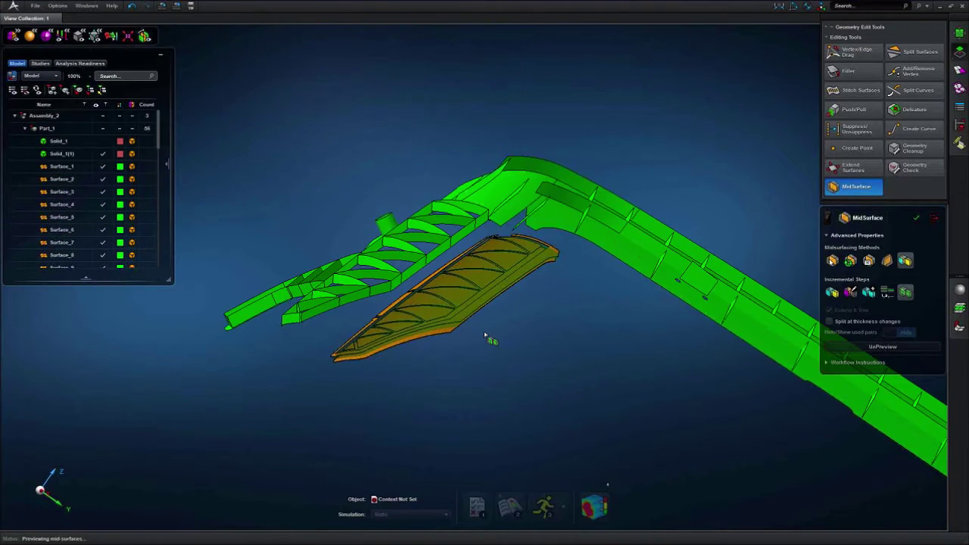
# - Return to face pair editing and compare the side bracket's wall midsurface on the original with the copied solid's matching face pairs
pyautogui.click(850, 292)
pyautogui.moveTo(610, 345); pyautogui.dragTo(624, 364, button='middle')
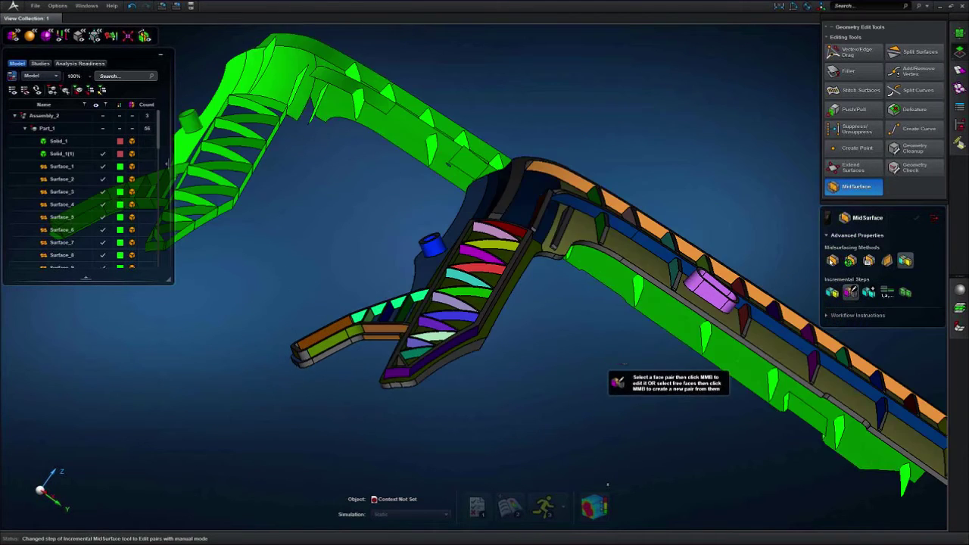
pyautogui.scroll(-5, 615, 355)
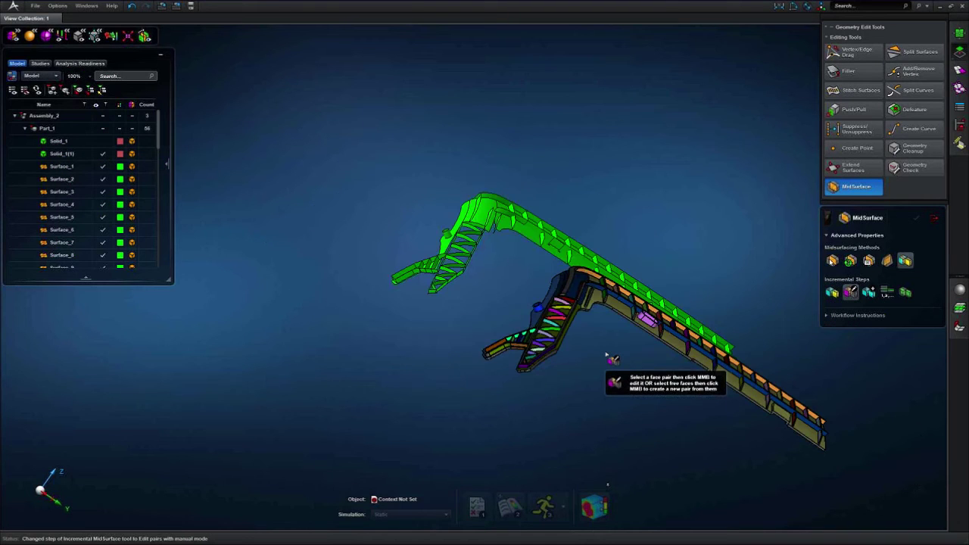
pyautogui.moveTo(417, 301); pyautogui.dragTo(516, 326, button='middle')
pyautogui.scroll(5, 531, 306)
pyautogui.scroll(5, 551, 311)
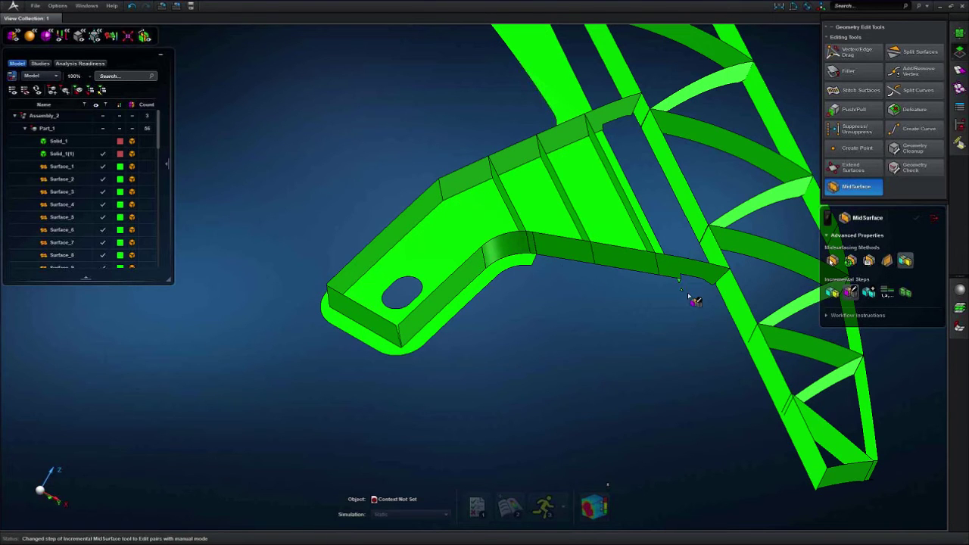
pyautogui.scroll(6, 672, 264)
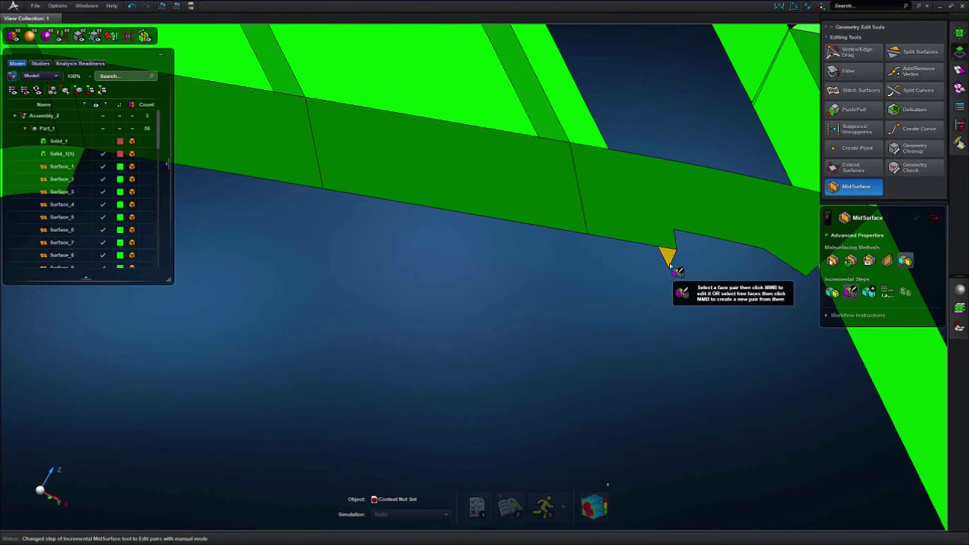
pyautogui.scroll(-4, 668, 274)
pyautogui.moveTo(667, 301); pyautogui.dragTo(587, 302, button='middle')
pyautogui.scroll(-10, 587, 302)
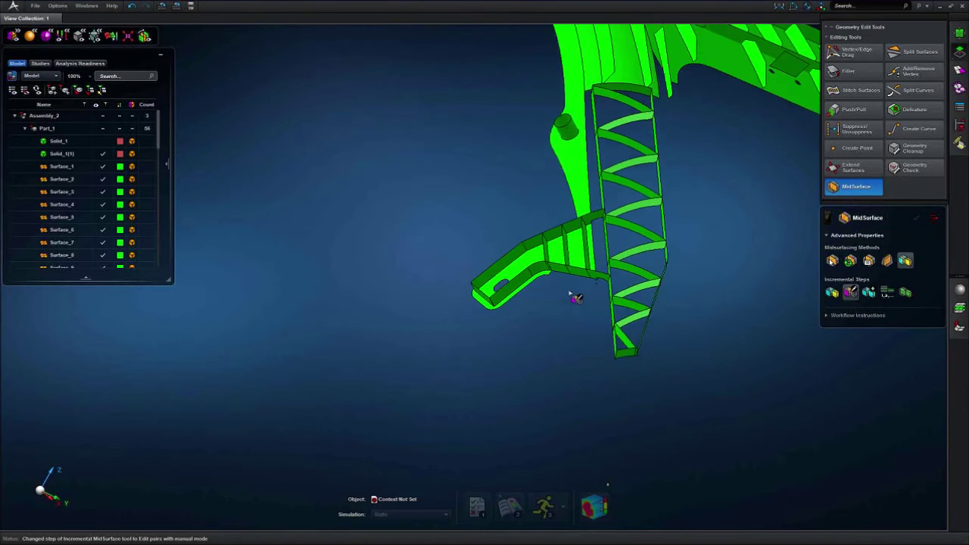
pyautogui.scroll(8, 595, 353)
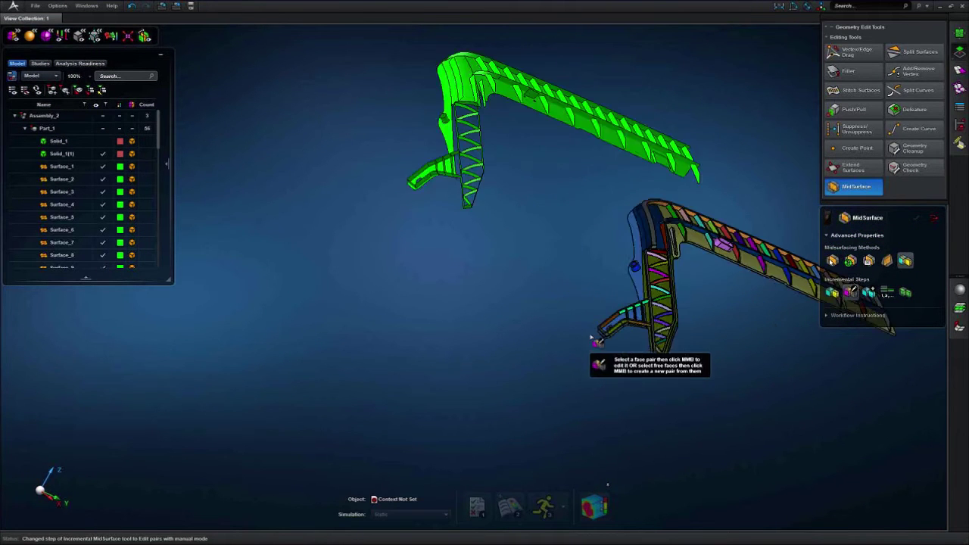
pyautogui.scroll(10, 590, 346)
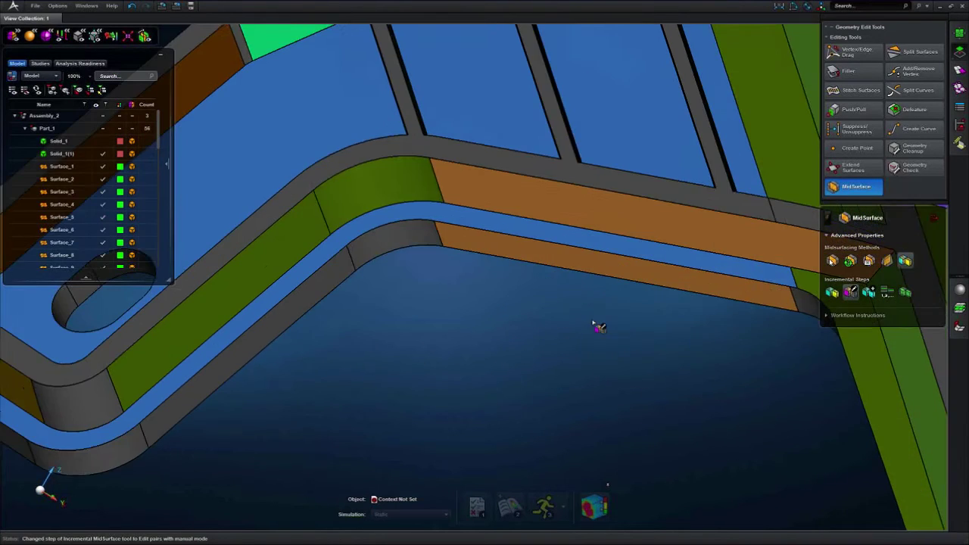
# - Remove the lower flange edge face from the face pair of the bracket's straight wall near the arm and finalize the pair
pyautogui.moveTo(592, 323); pyautogui.dragTo(546, 334, button='middle')
pyautogui.scroll(-4, 550, 346)
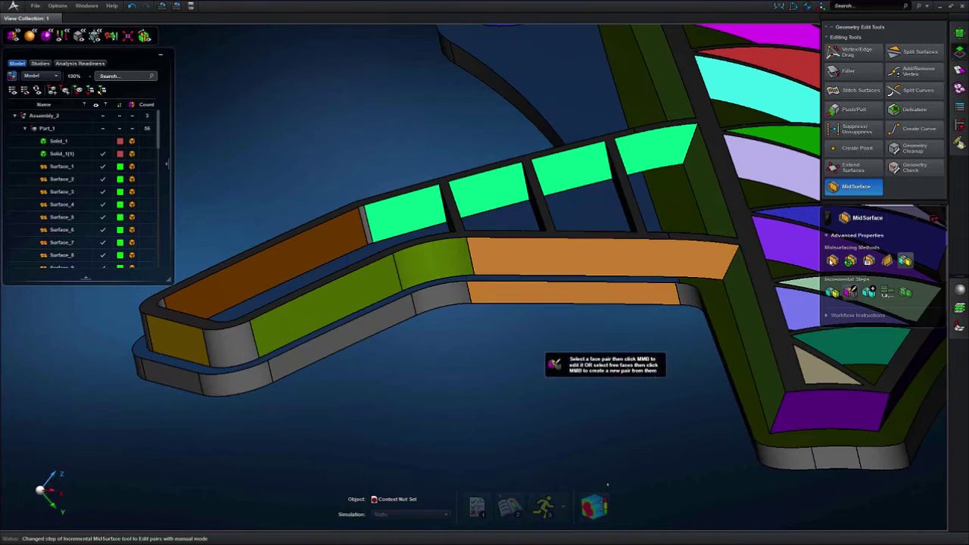
pyautogui.click(555, 284)
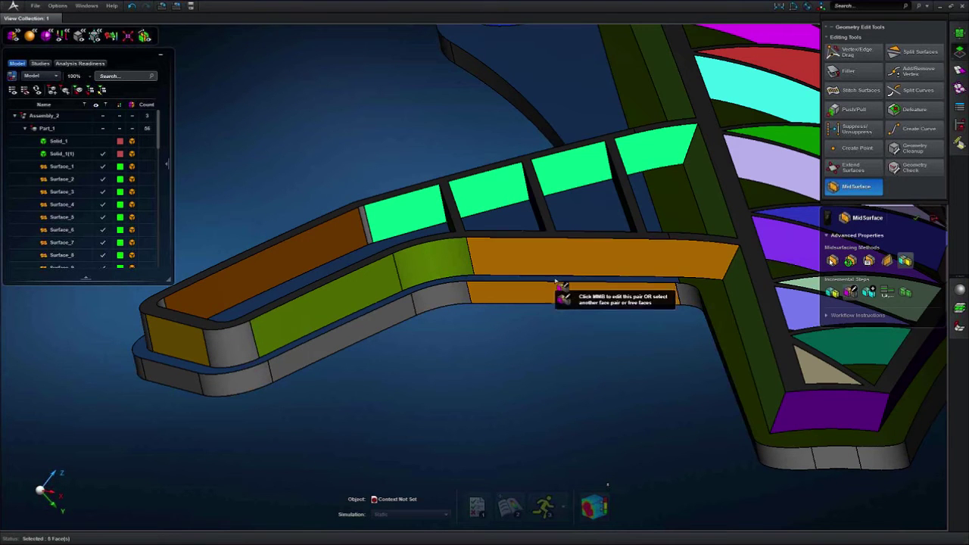
pyautogui.middleClick(572, 342)
pyautogui.moveTo(579, 333); pyautogui.dragTo(590, 315, button='middle')
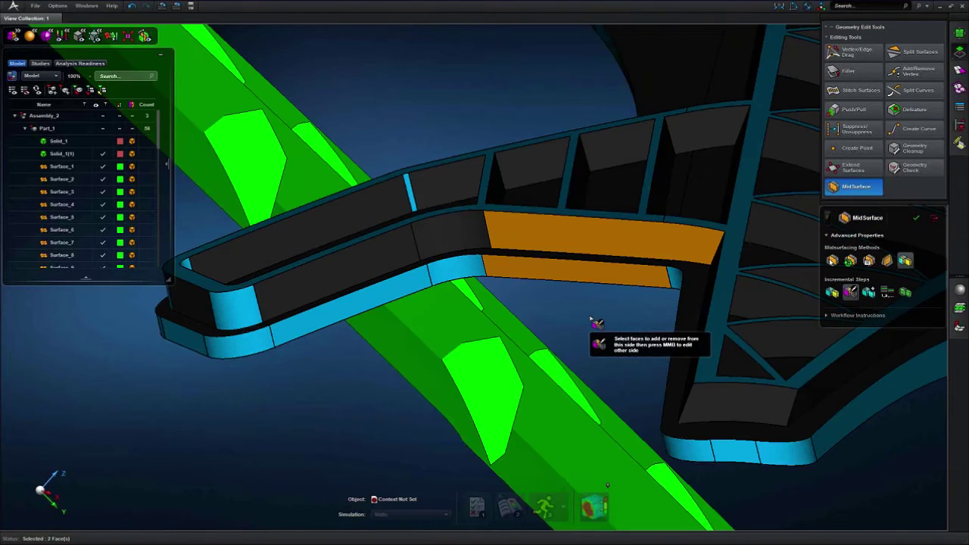
pyautogui.scroll(5, 595, 323)
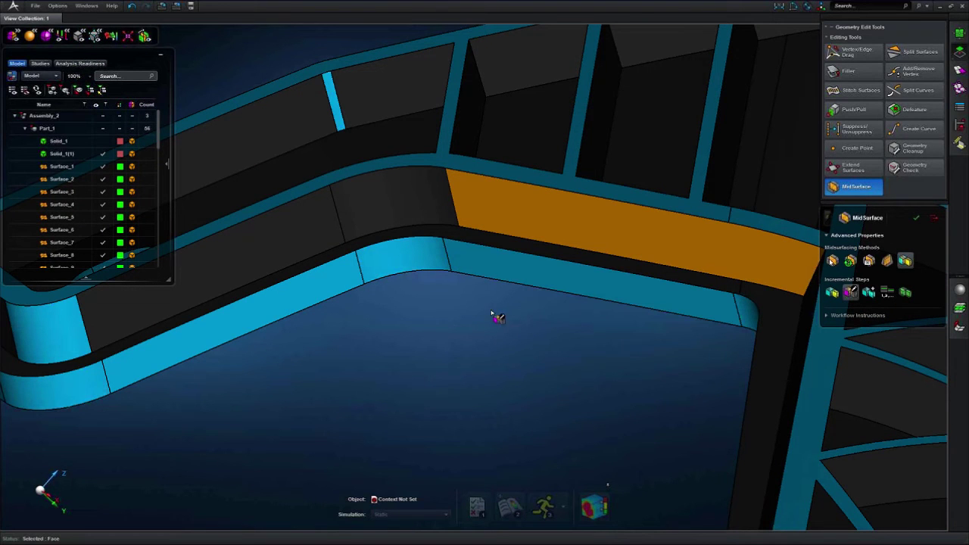
pyautogui.middleClick(521, 306)
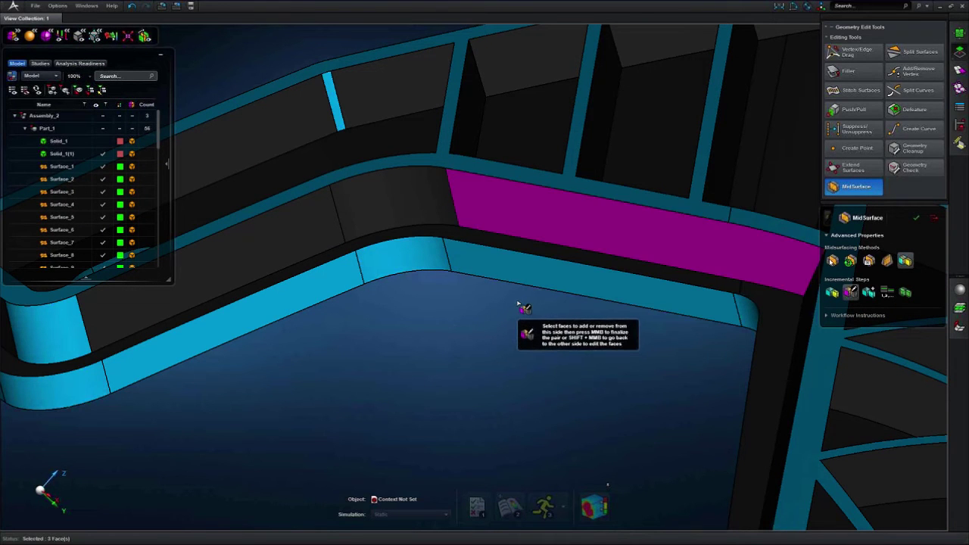
pyautogui.middleClick(519, 306)
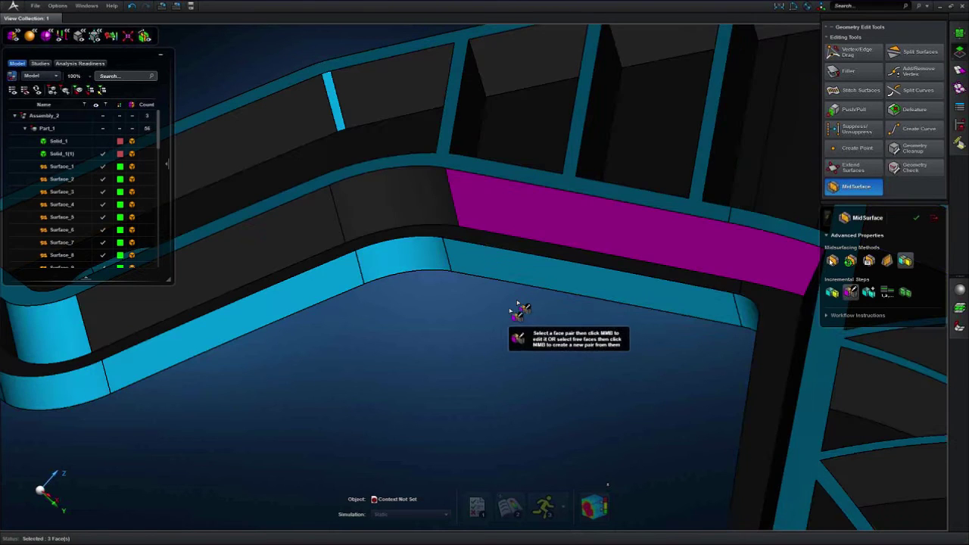
# - Create a face pair from the free rounded corner faces joining the bracket's end wall to its bent side wall
pyautogui.scroll(-5, 530, 312)
pyautogui.moveTo(520, 304); pyautogui.dragTo(523, 324, button='middle')
pyautogui.scroll(4, 506, 317)
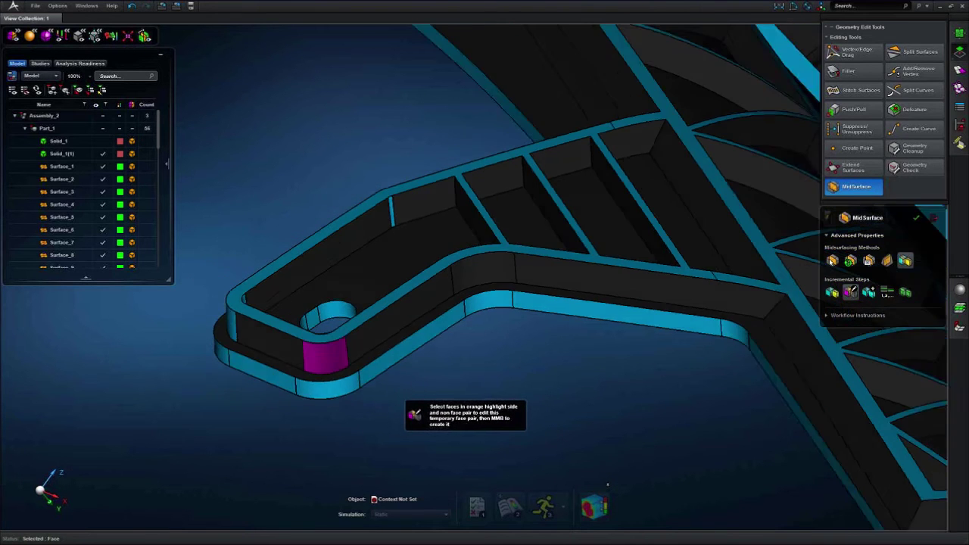
pyautogui.moveTo(433, 392); pyautogui.dragTo(401, 412, button='middle')
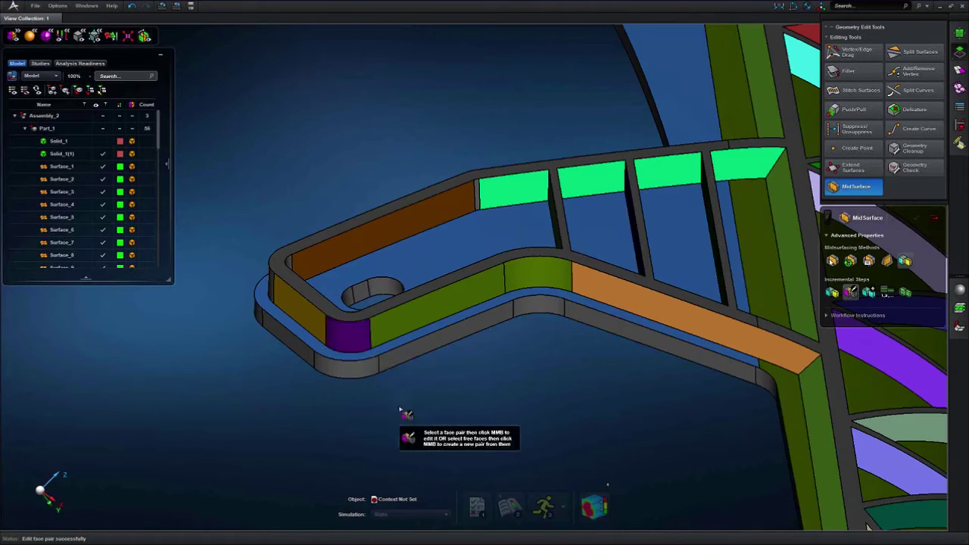
# - Create a face pair from the free rounded faces at the other corner of the bracket's end wall
pyautogui.moveTo(352, 343); pyautogui.dragTo(432, 404, button='middle')
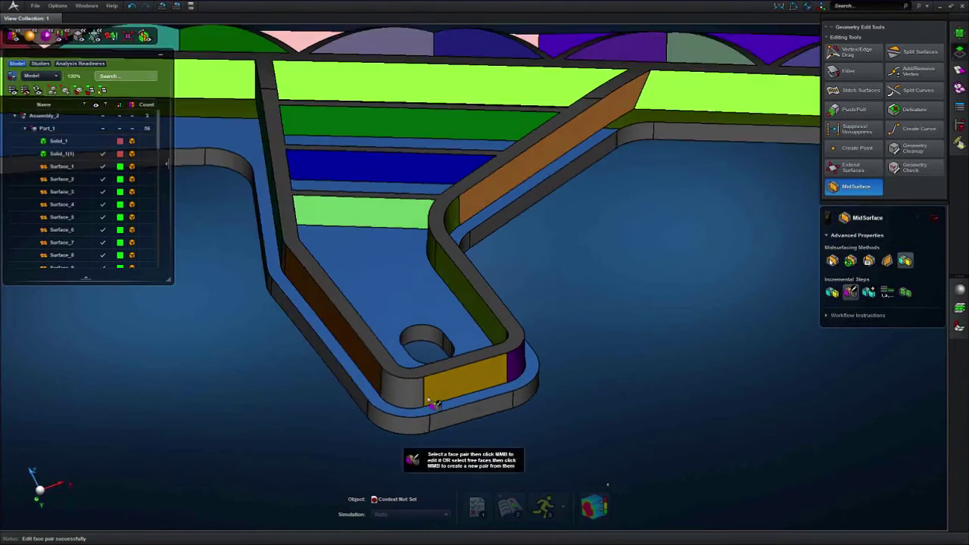
pyautogui.click(430, 403)
pyautogui.middleClick(633, 395)
pyautogui.moveTo(633, 395); pyautogui.dragTo(424, 269, button='middle')
pyautogui.middleClick(476, 394)
# - Create a face pair from the narrow free faces at the bend of the bracket's far side wall
pyautogui.scroll(3, 425, 269)
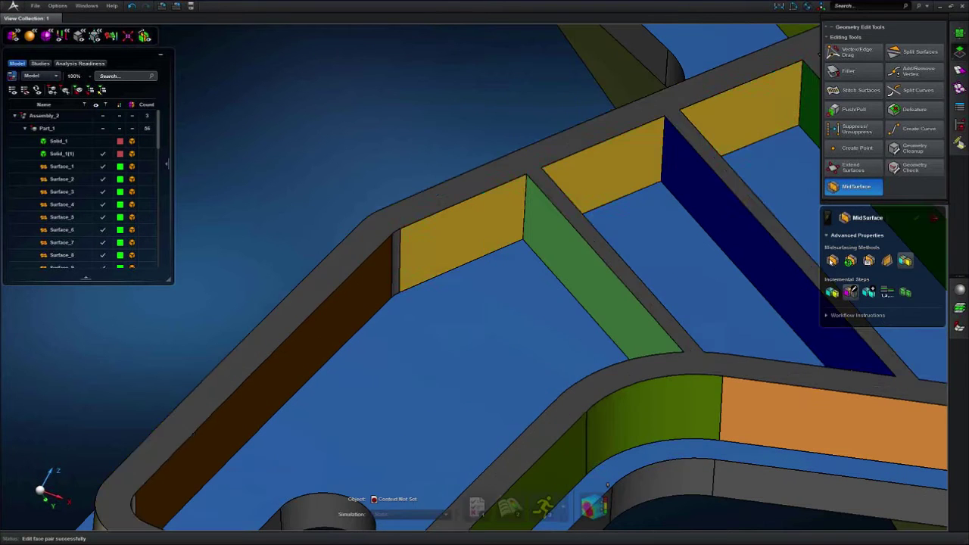
pyautogui.click(425, 269)
pyautogui.click(396, 264)
pyautogui.middleClick(304, 189)
pyautogui.middleClick(304, 190)
pyautogui.middleClick(360, 222)
pyautogui.moveTo(359, 222); pyautogui.dragTo(355, 189, button='middle')
pyautogui.middleClick(349, 209)
pyautogui.scroll(-3, 353, 207)
pyautogui.moveTo(583, 351); pyautogui.dragTo(592, 340, button='middle')
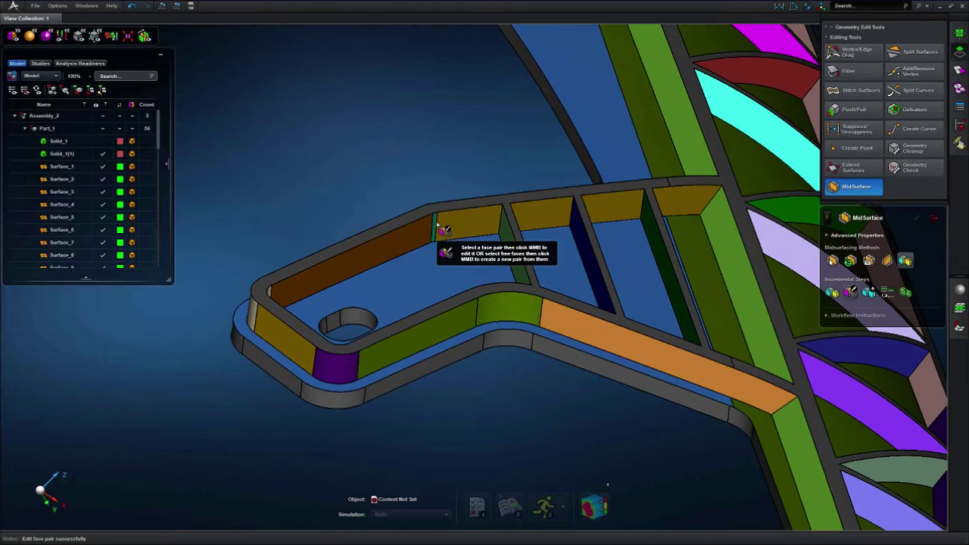
pyautogui.moveTo(461, 185); pyautogui.dragTo(483, 367, button='middle')
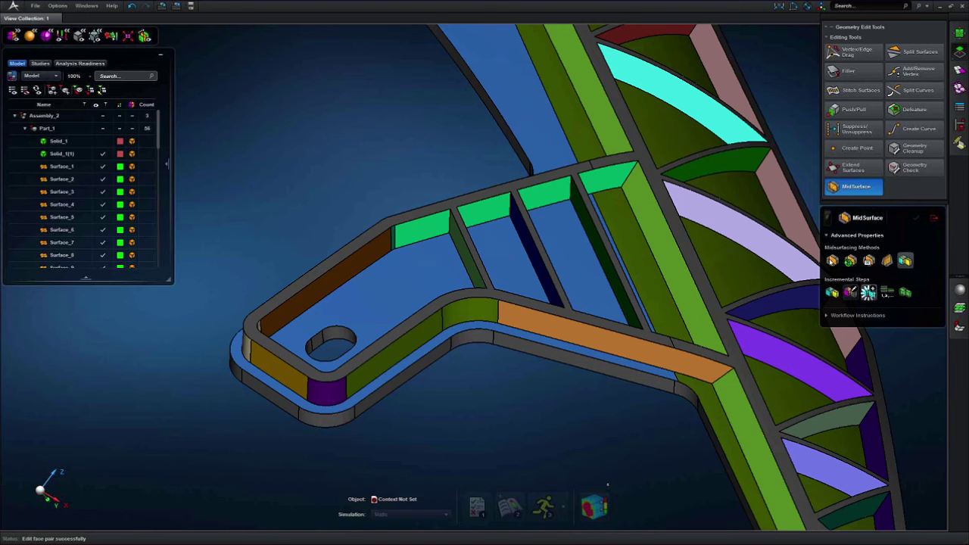
# - Merge all face pairs along the bracket's perimeter wall, including the rounded corners and narrow bend, into one face pair
pyautogui.click(868, 292)
pyautogui.click(547, 326)
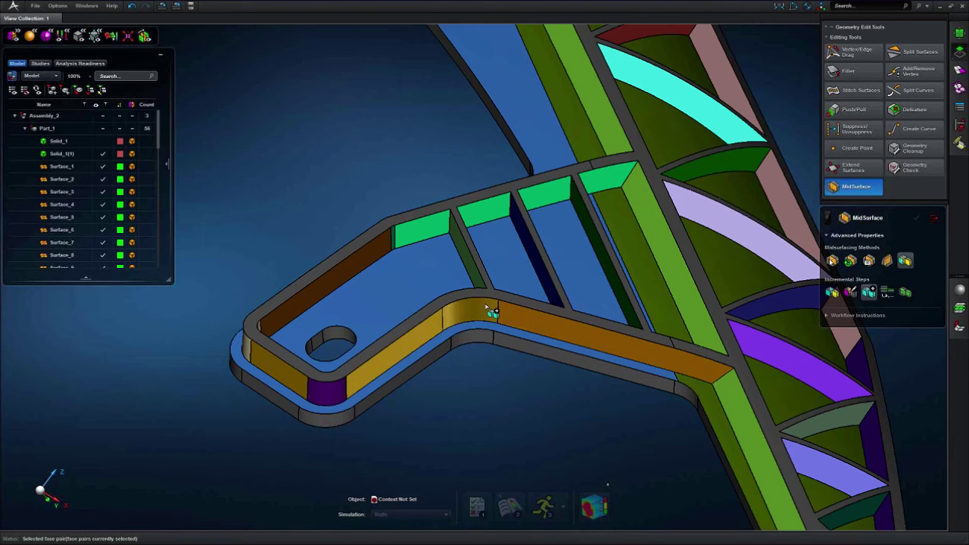
pyautogui.click(479, 312)
pyautogui.click(324, 392)
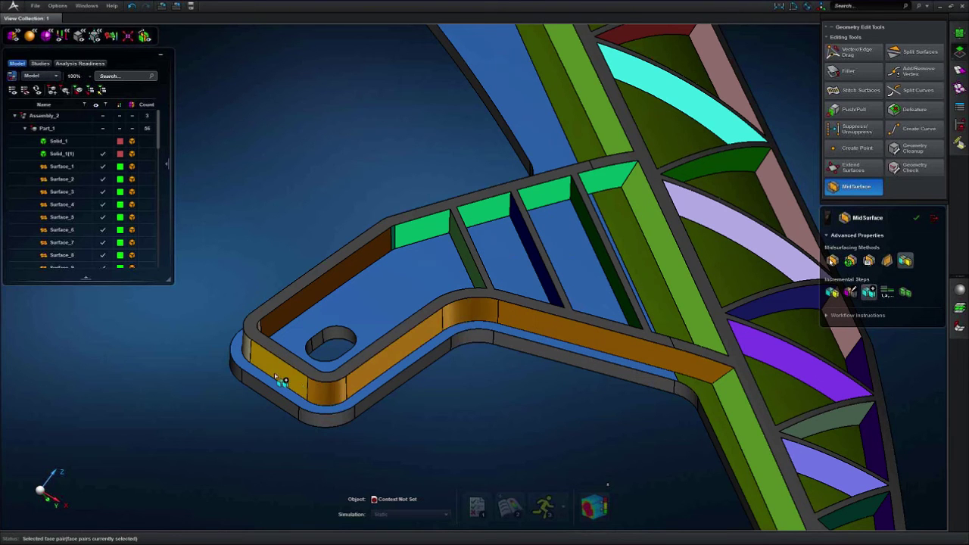
pyautogui.click(281, 322)
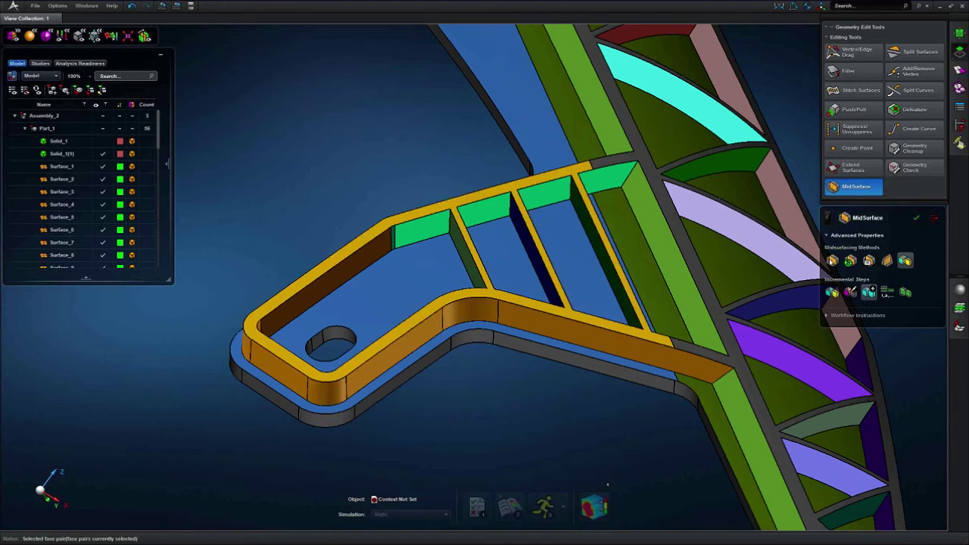
pyautogui.click(406, 233)
pyautogui.middleClick(407, 234)
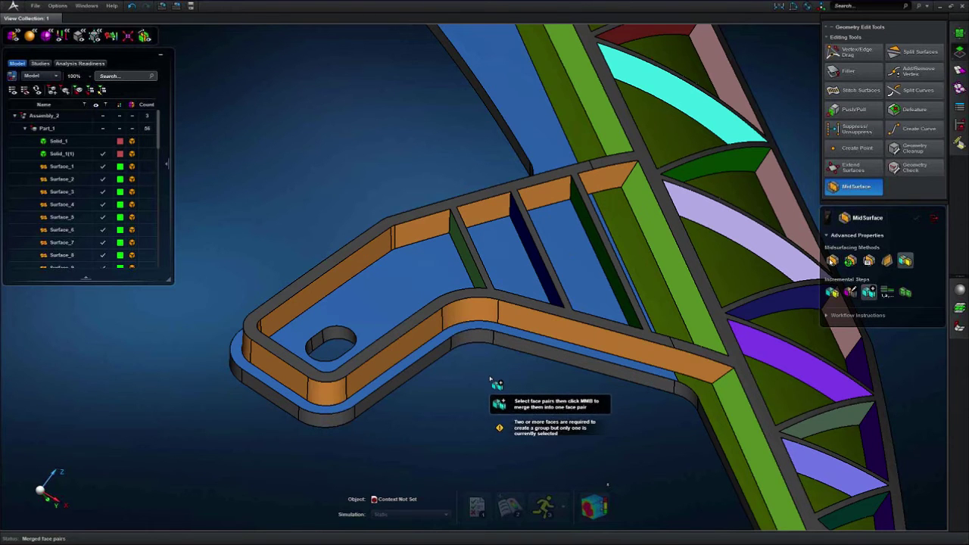
# - Preview the midsurface of the bracket's merged perimeter wall pair with Extend & Trim enabled and inspect it
pyautogui.moveTo(510, 382); pyautogui.dragTo(537, 359, button='middle')
pyautogui.click(906, 293)
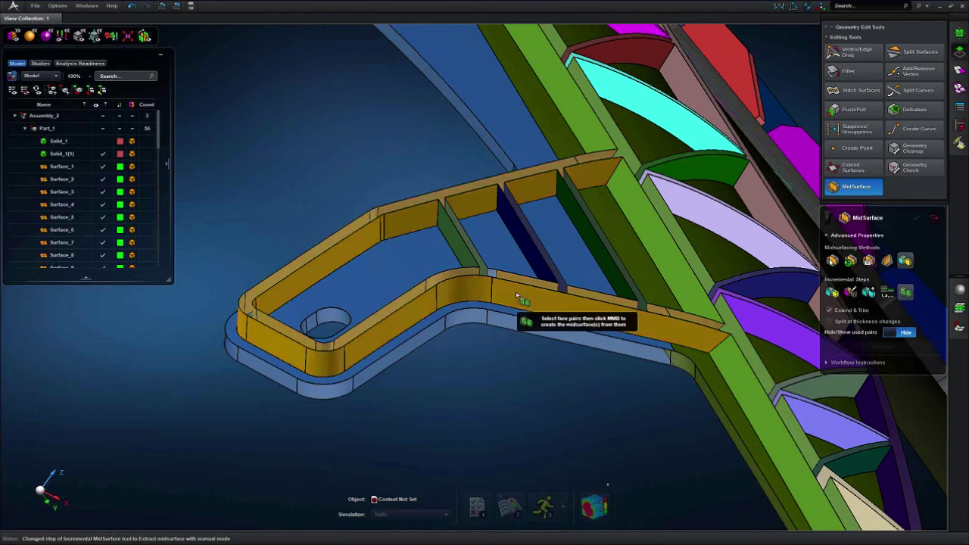
pyautogui.click(879, 347)
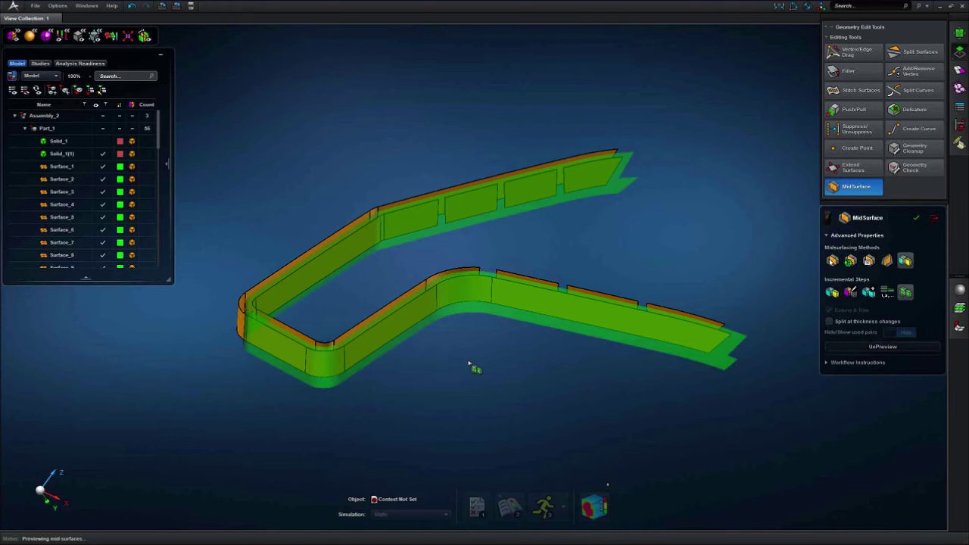
pyautogui.moveTo(469, 362)
pyautogui.mouseDown(button='middle')
pyautogui.moveTo(472, 374)
pyautogui.moveTo(455, 375)
pyautogui.moveTo(464, 375)
pyautogui.mouseUp(button='middle')
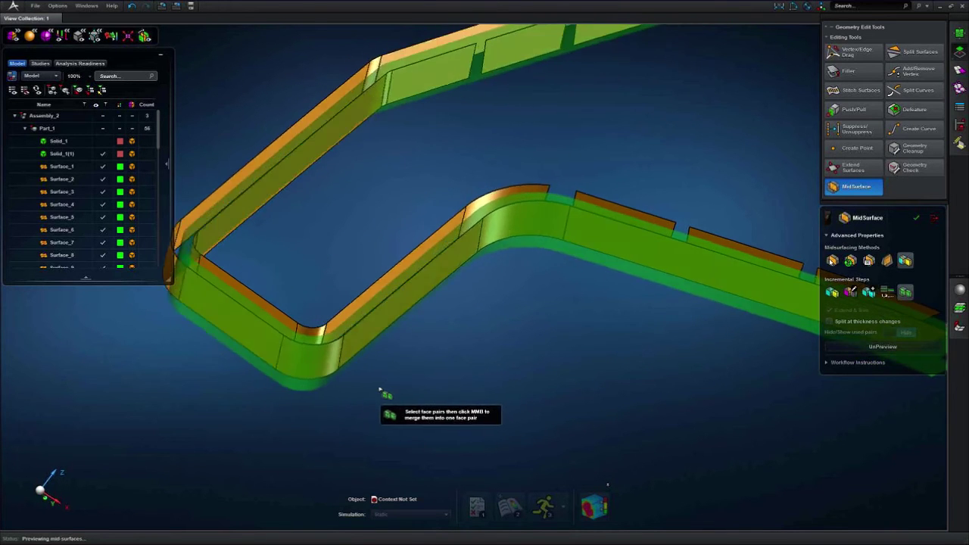
pyautogui.scroll(-5, 454, 350)
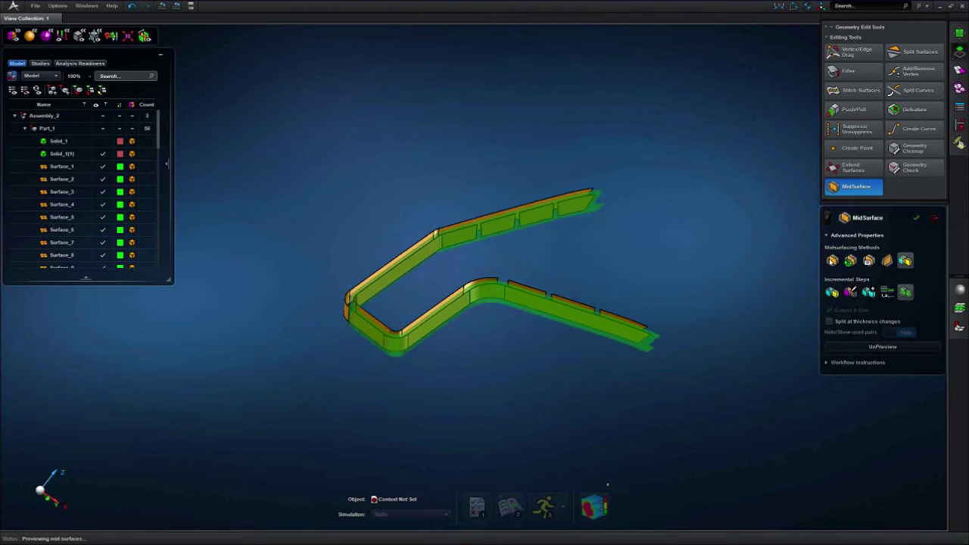
pyautogui.scroll(3, 454, 352)
pyautogui.moveTo(456, 352); pyautogui.dragTo(482, 355, button='middle')
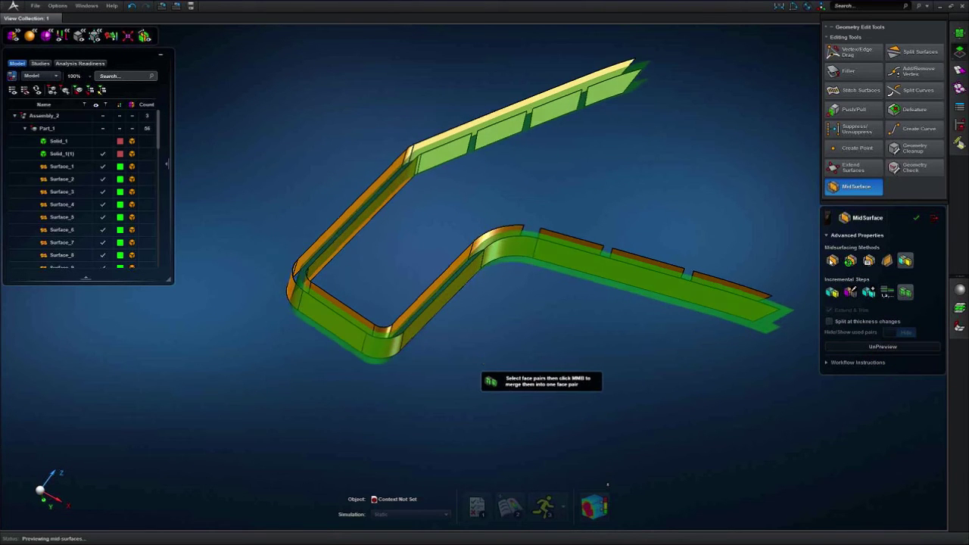
pyautogui.moveTo(482, 363); pyautogui.dragTo(428, 375, button='right')
# - Return to face pair editing and inspect the copied solid's face pairs around the bracket and ribbed arm
pyautogui.click(852, 295)
pyautogui.scroll(-5, 492, 357)
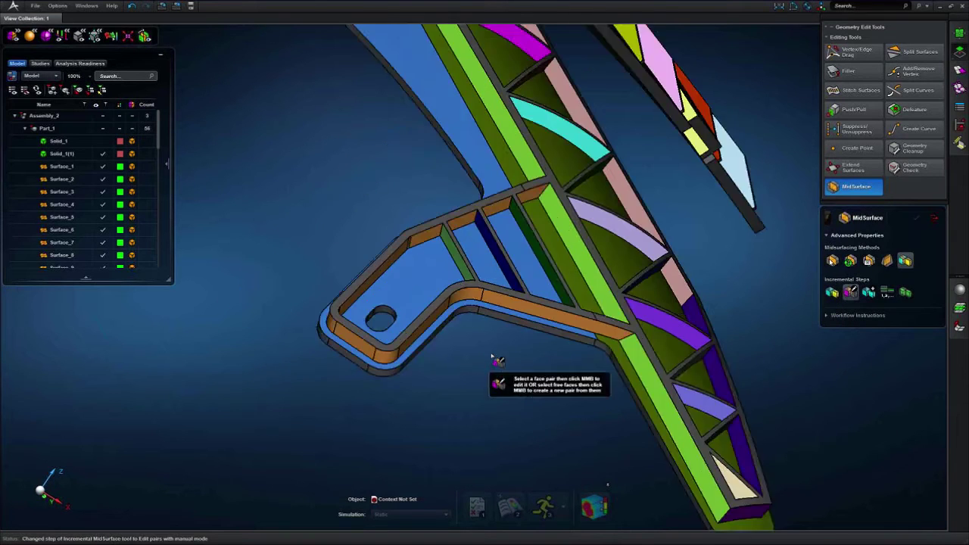
pyautogui.moveTo(500, 361); pyautogui.dragTo(463, 357, button='middle')
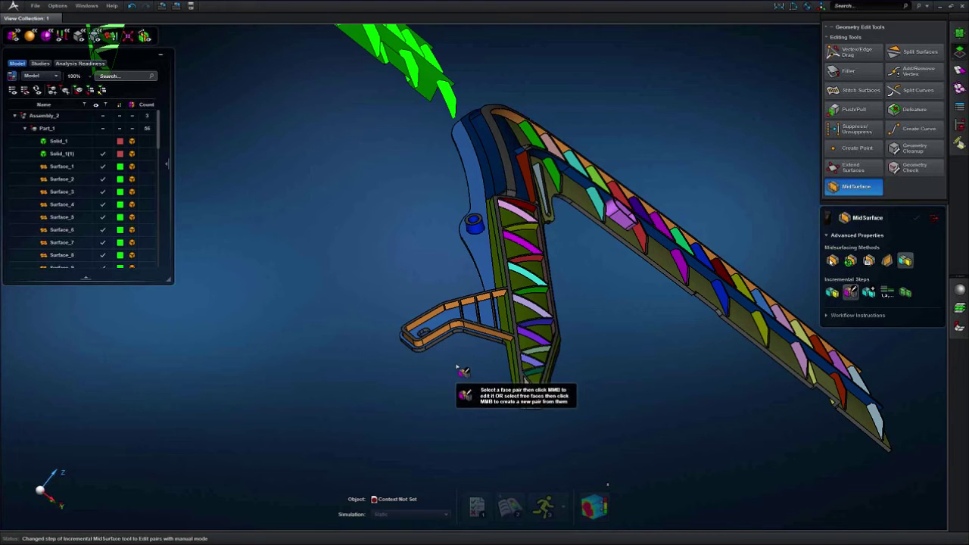
pyautogui.scroll(-4, 457, 369)
pyautogui.moveTo(437, 379); pyautogui.dragTo(409, 373, button='right')
pyautogui.scroll(5, 415, 376)
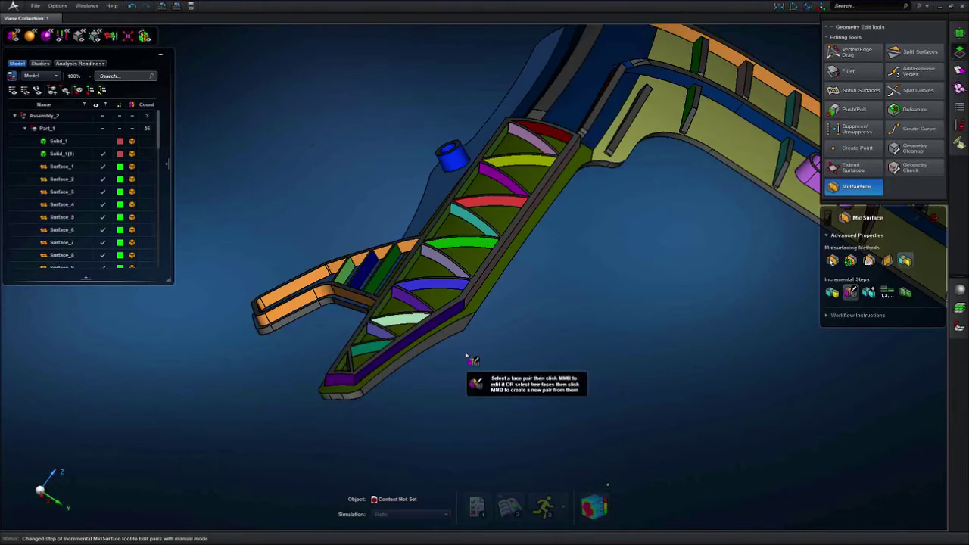
# - Examine the finished midsurfaces at the ribbed arm's end, comparing the last rib's small end face with Solid_1 temporarily shown
pyautogui.moveTo(462, 356); pyautogui.dragTo(497, 286, button='right')
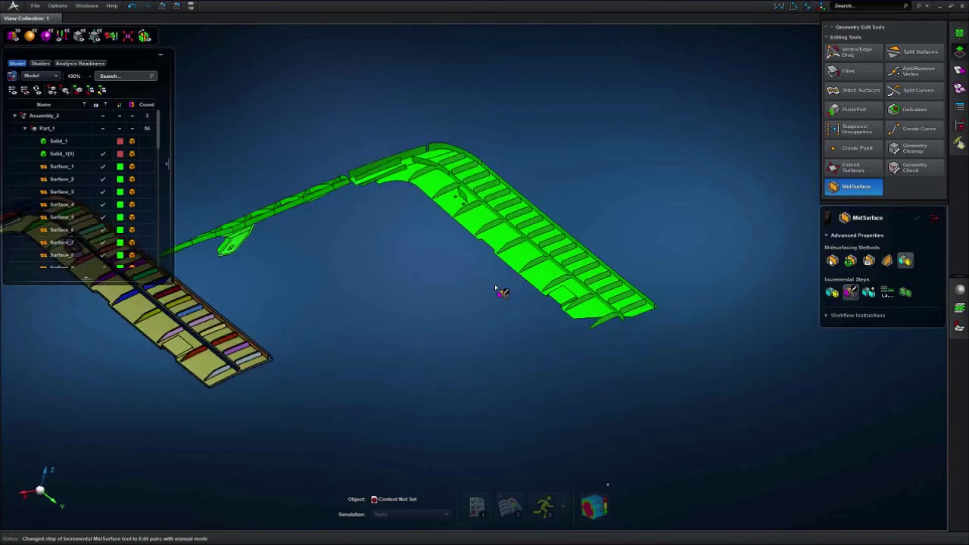
pyautogui.scroll(5, 608, 330)
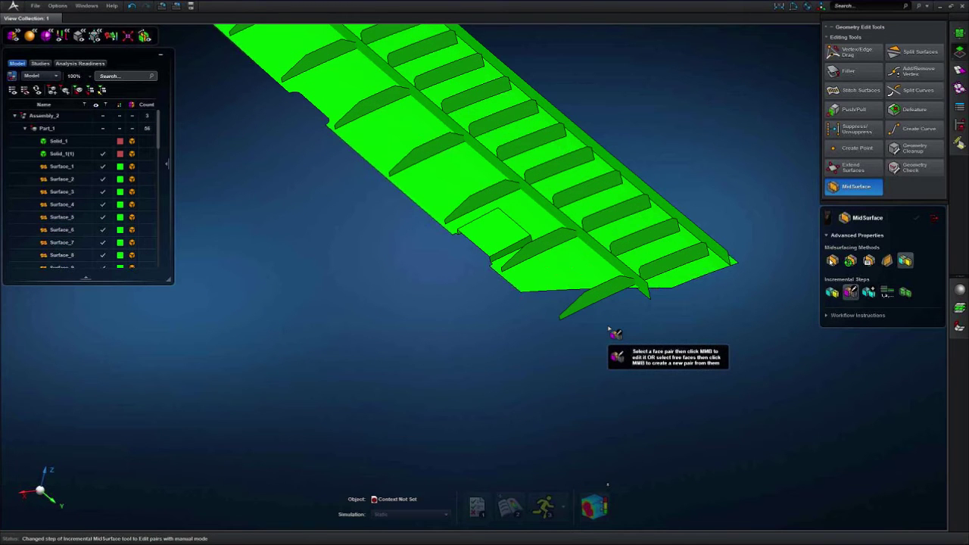
pyautogui.scroll(2, 556, 323)
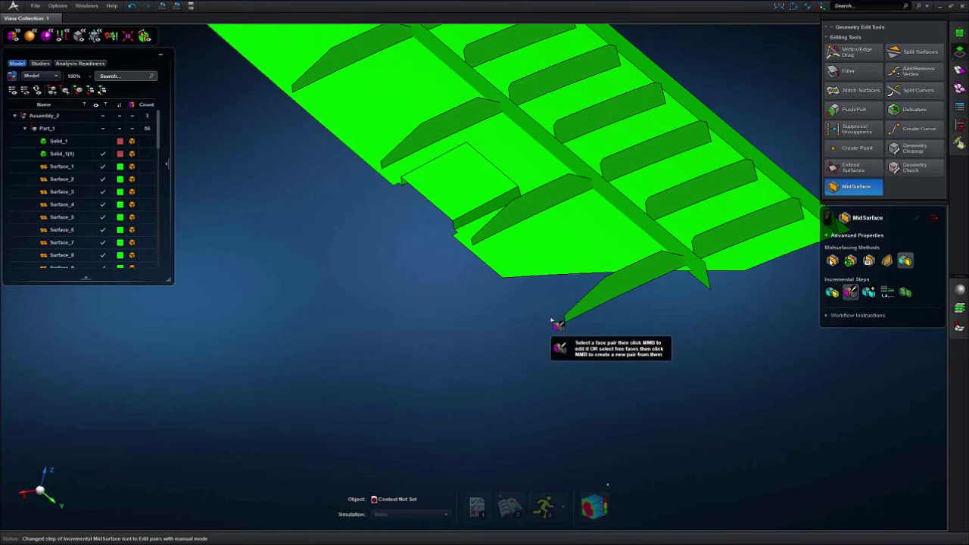
pyautogui.scroll(3, 556, 326)
pyautogui.moveTo(533, 289); pyautogui.dragTo(586, 332, button='right')
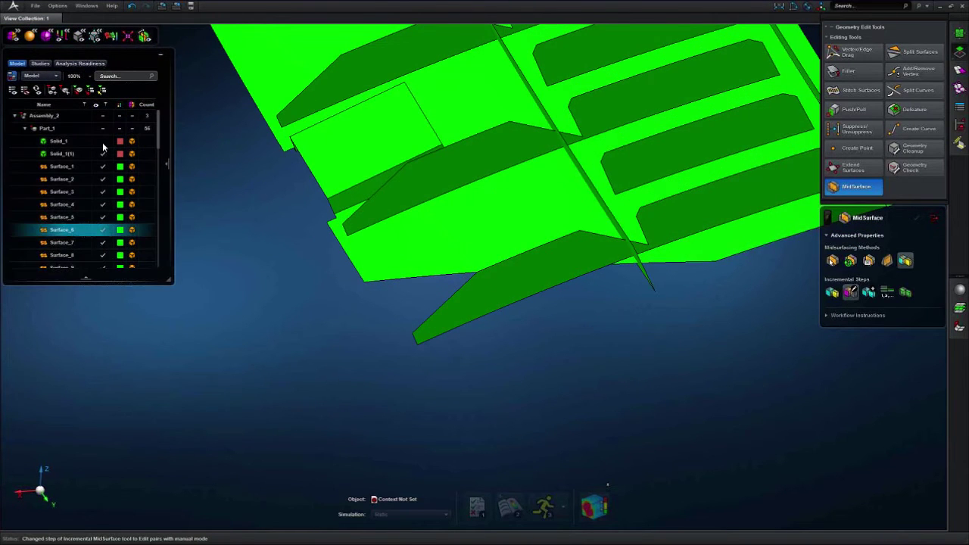
pyautogui.click(103, 142)
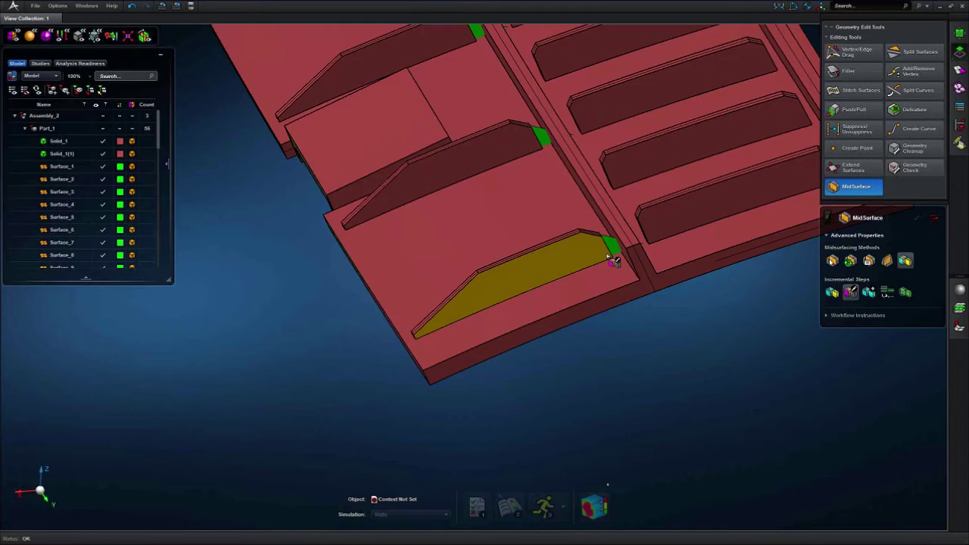
pyautogui.scroll(5, 608, 257)
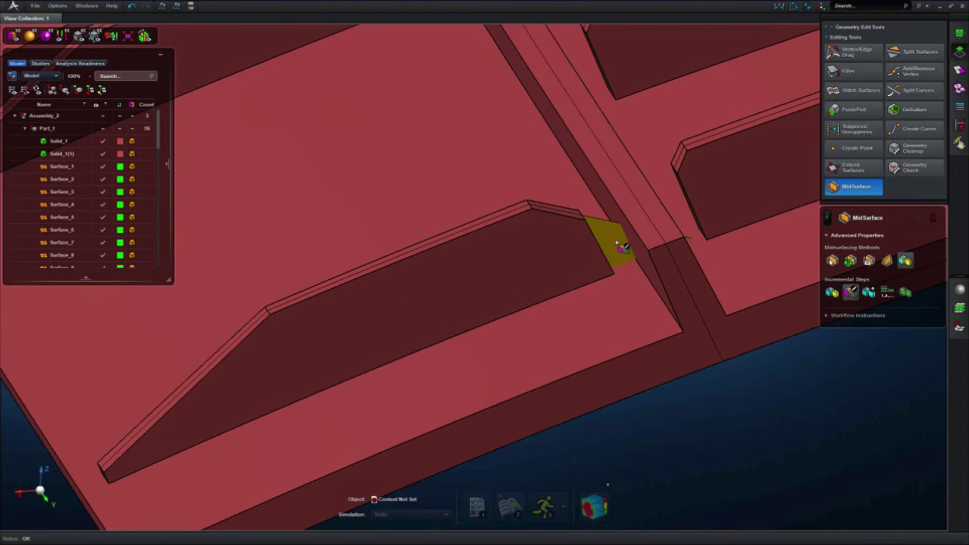
pyautogui.click(617, 244)
pyautogui.scroll(-5, 619, 250)
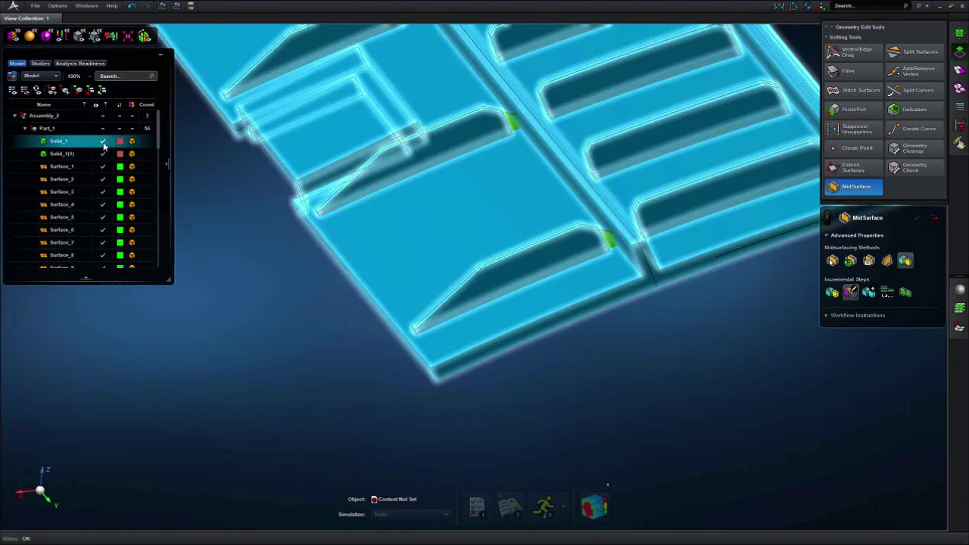
pyautogui.click(103, 142)
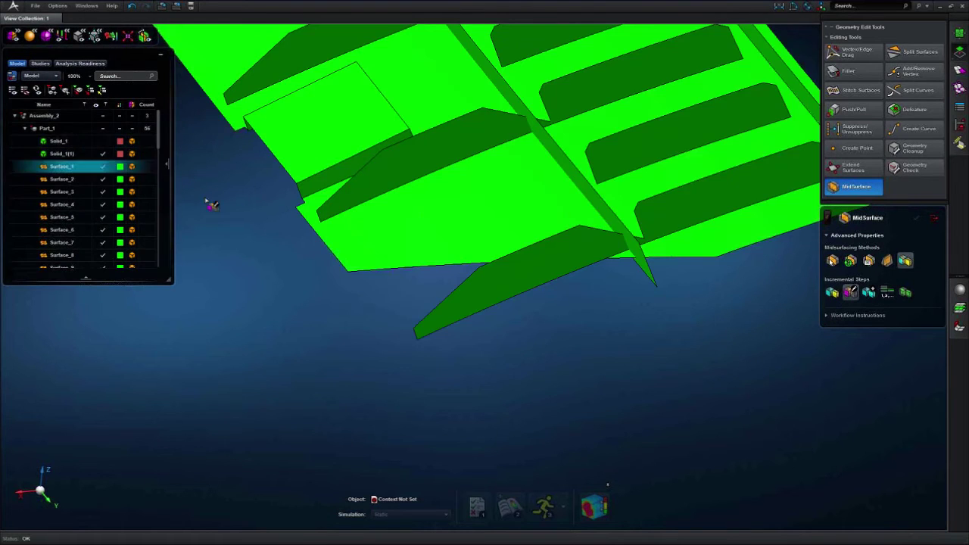
# - Open the copied solid's ribbed base plate face pair for editing
pyautogui.scroll(-3, 281, 274)
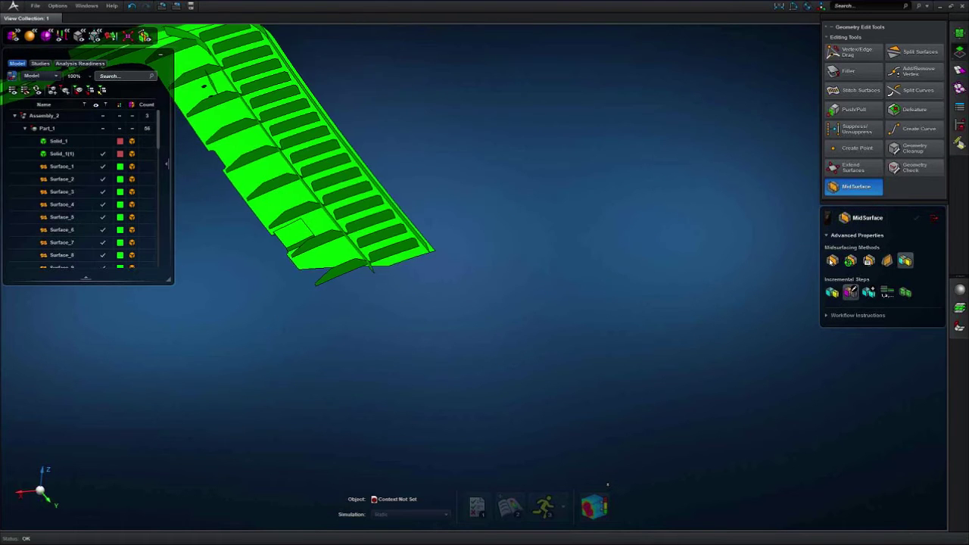
pyautogui.moveTo(280, 275); pyautogui.dragTo(458, 265, button='middle')
pyautogui.scroll(-4, 458, 265)
pyautogui.moveTo(392, 283); pyautogui.dragTo(642, 301, button='middle')
pyautogui.moveTo(412, 329); pyautogui.dragTo(434, 330, button='middle')
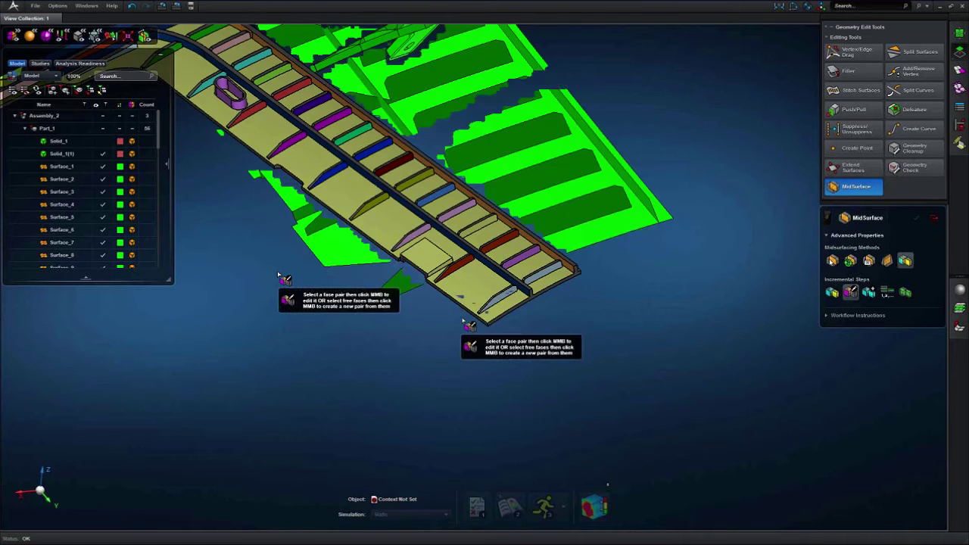
pyautogui.scroll(3, 426, 328)
pyautogui.scroll(-2, 463, 285)
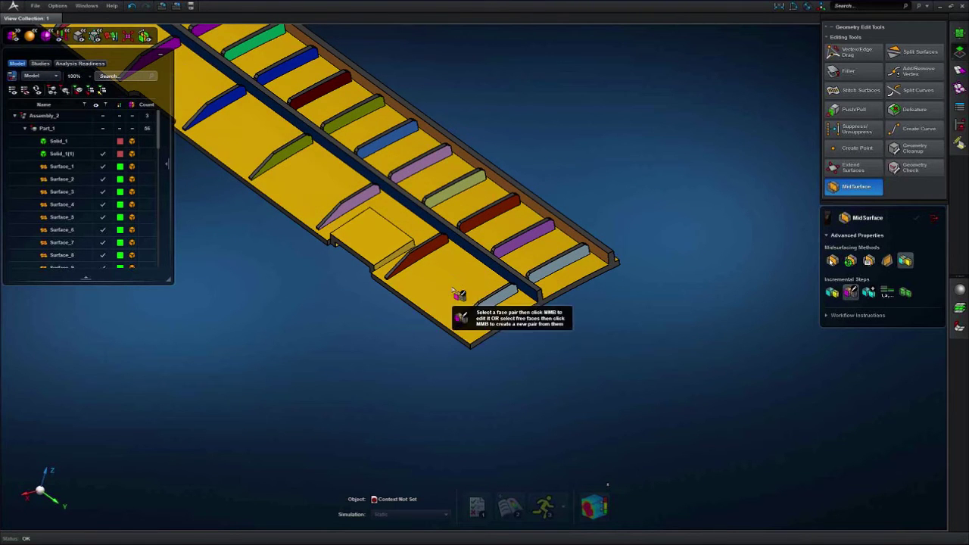
pyautogui.click(453, 289)
pyautogui.middleClick(387, 319)
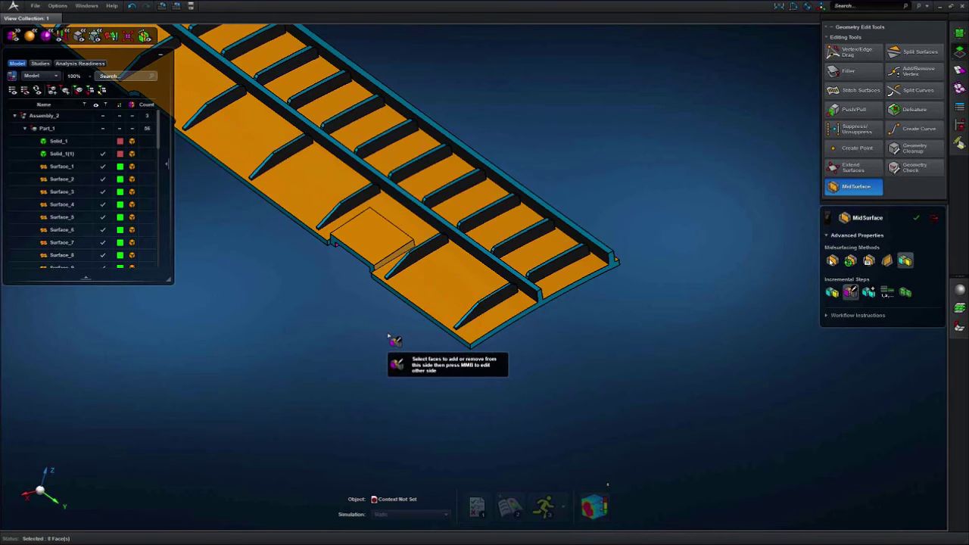
# - Examine the faces on both sides of the base plate pair, especially around the raised rectangular pad near its end
pyautogui.moveTo(388, 338); pyautogui.dragTo(391, 335, button='middle')
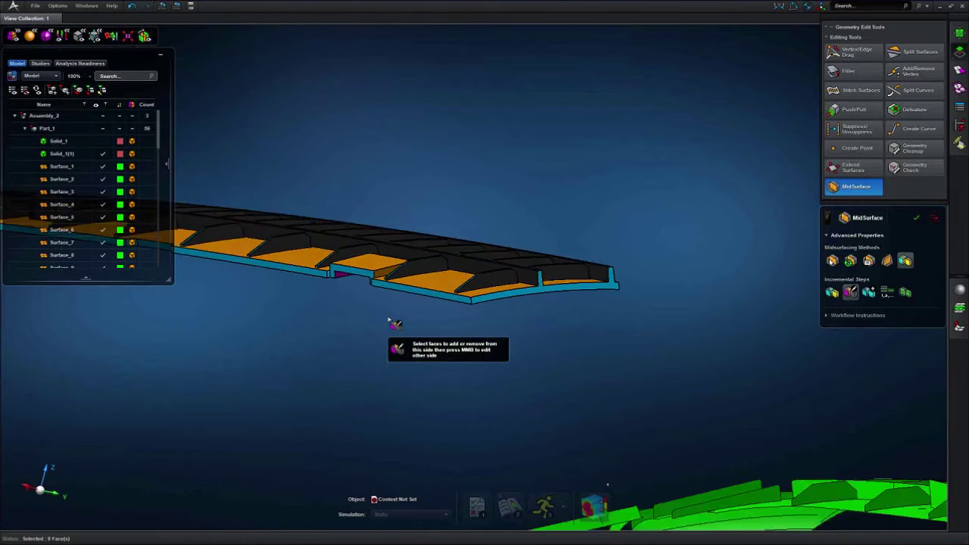
pyautogui.moveTo(389, 319); pyautogui.dragTo(406, 219, button='middle')
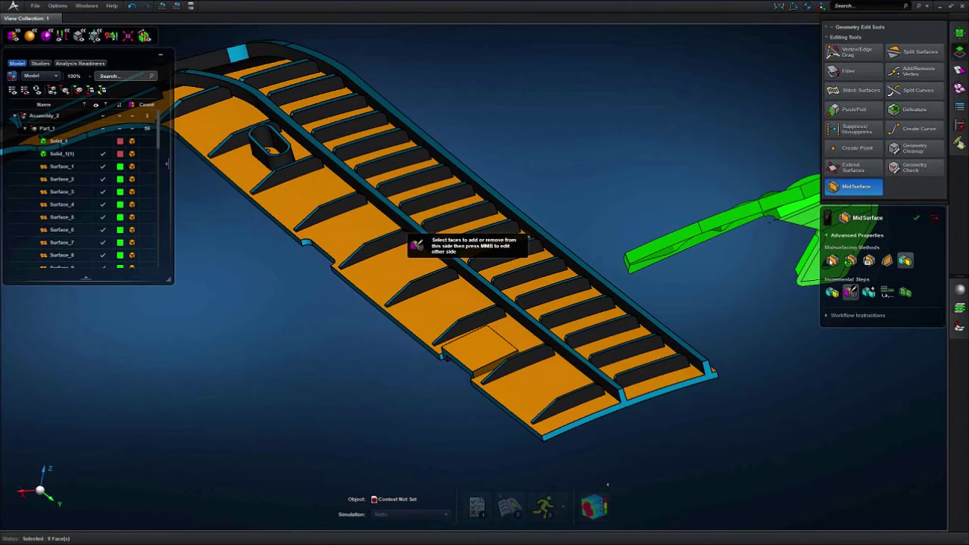
pyautogui.scroll(5, 384, 360)
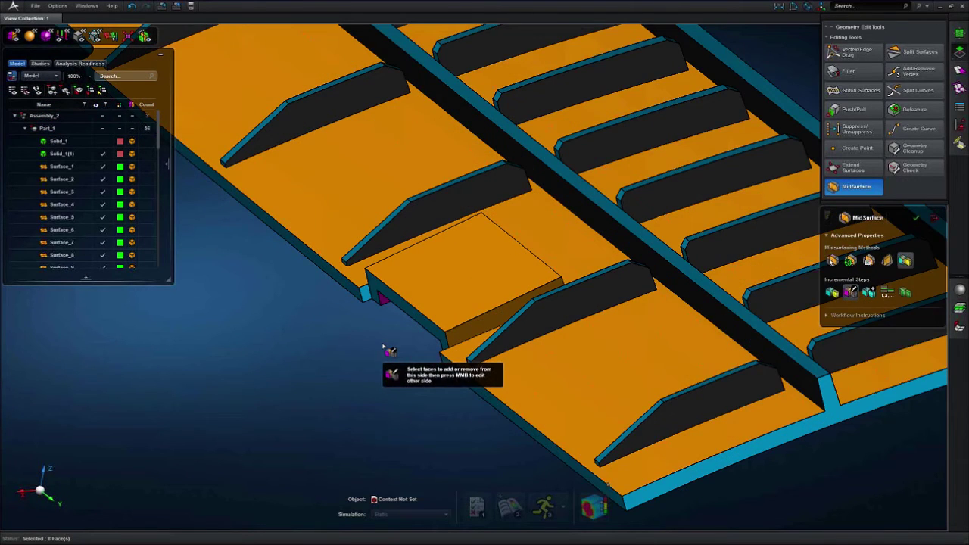
pyautogui.scroll(-5, 316, 309)
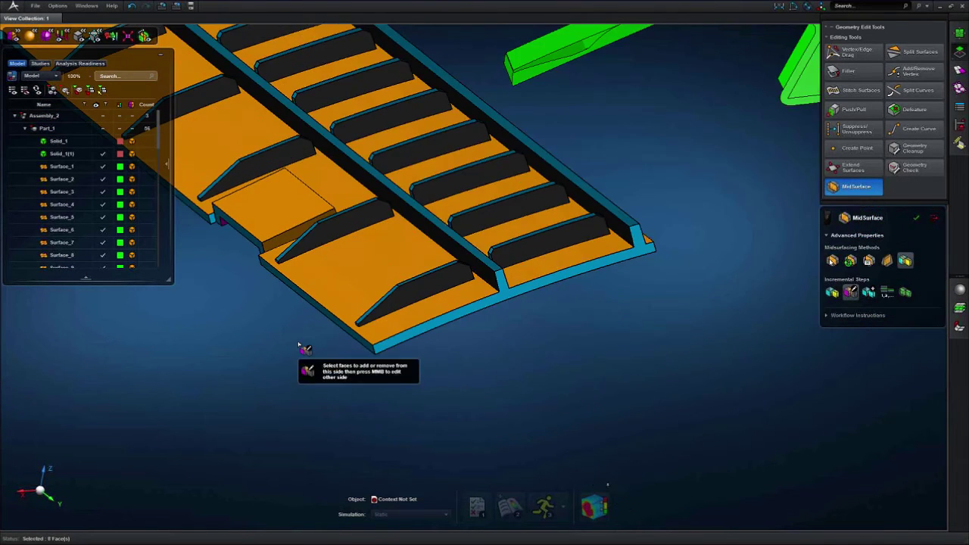
pyautogui.middleClick(298, 346)
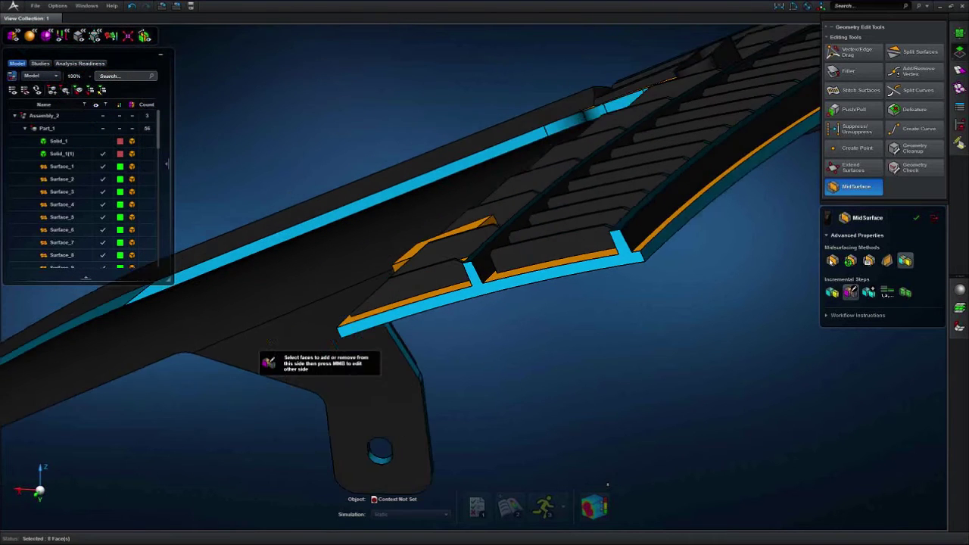
pyautogui.scroll(-4, 284, 336)
pyautogui.moveTo(285, 336); pyautogui.dragTo(423, 351, button='middle')
pyautogui.moveTo(277, 319); pyautogui.dragTo(341, 343, button='middle')
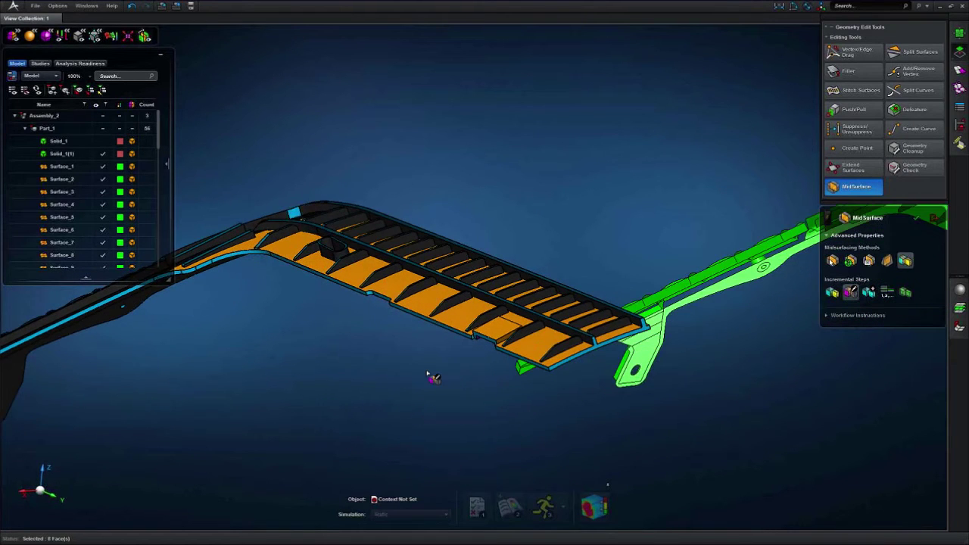
pyautogui.scroll(10, 368, 325)
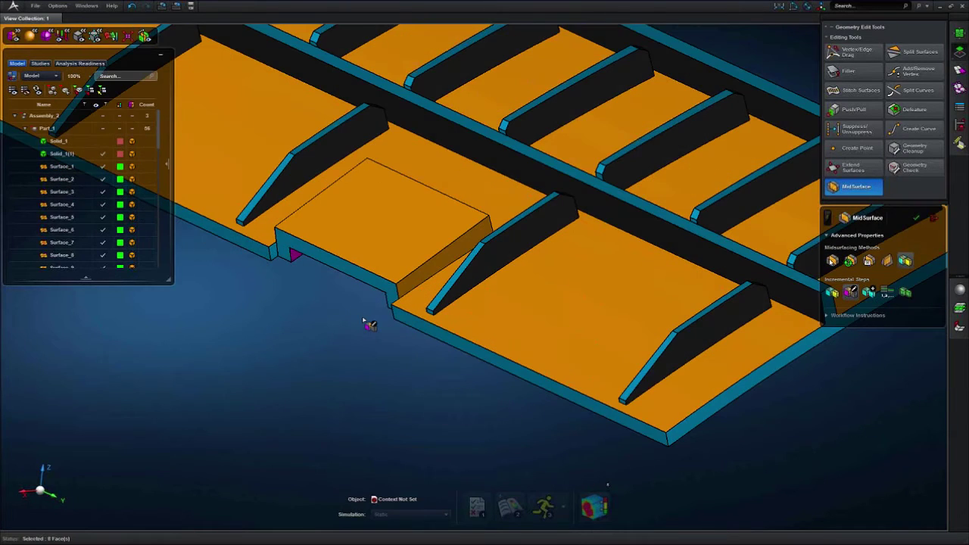
pyautogui.scroll(8, 357, 320)
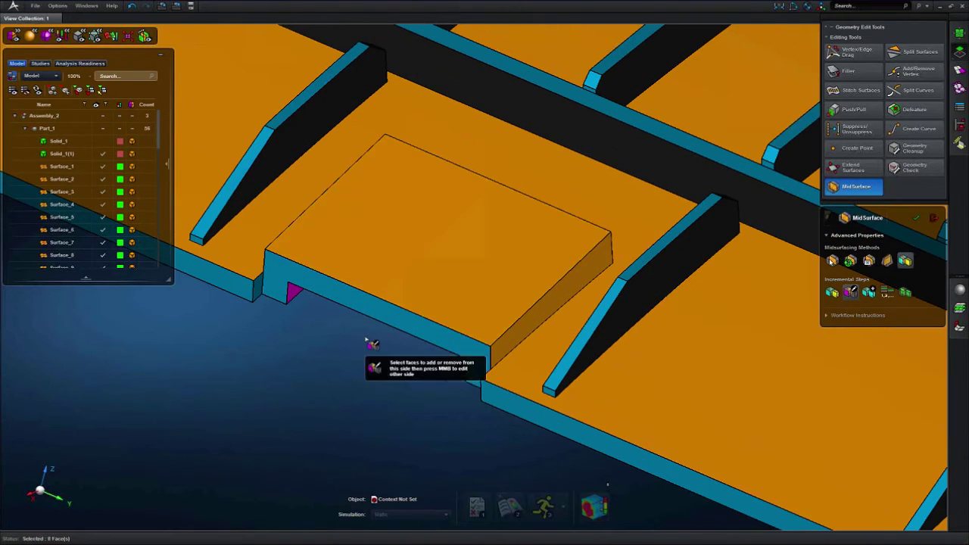
pyautogui.scroll(-8, 371, 340)
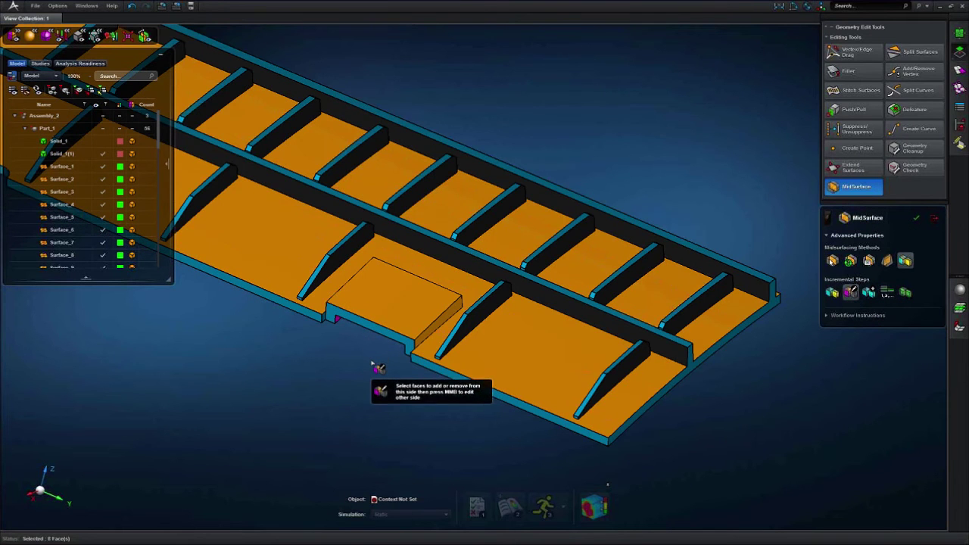
pyautogui.moveTo(371, 361); pyautogui.dragTo(382, 325, button='middle')
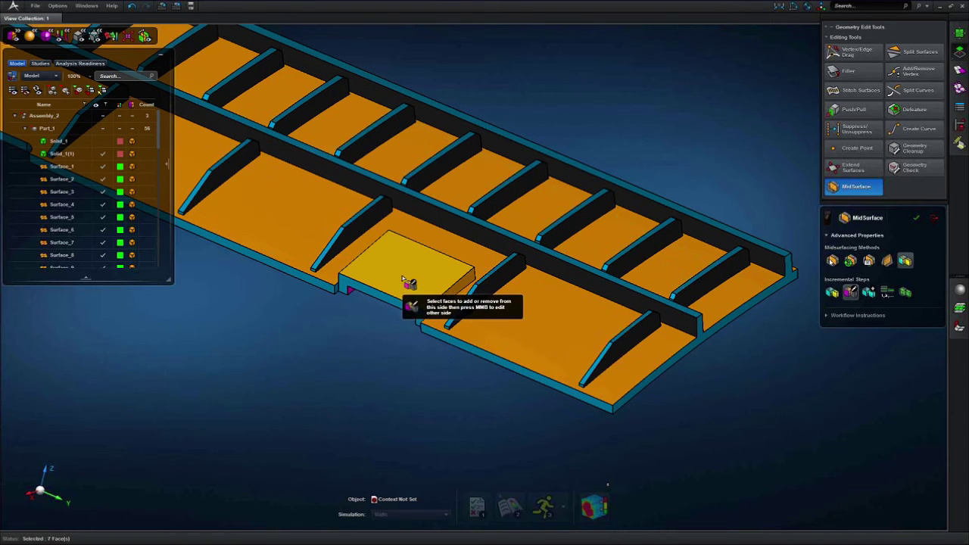
# - Remove the raised rectangular pad's faces from both sides of the base plate's face pair and finalize the pair
pyautogui.middleClick(384, 333)
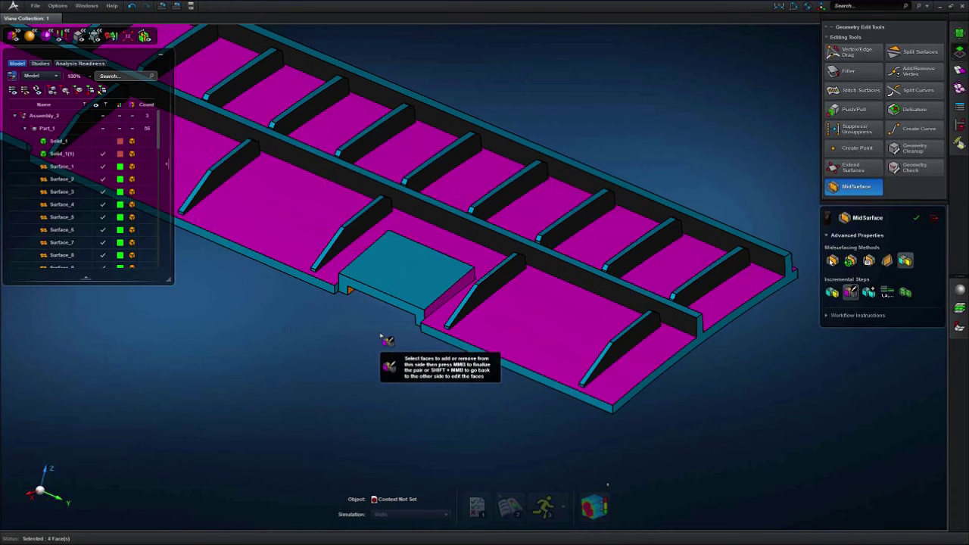
pyautogui.middleClick(383, 336)
pyautogui.click(406, 280)
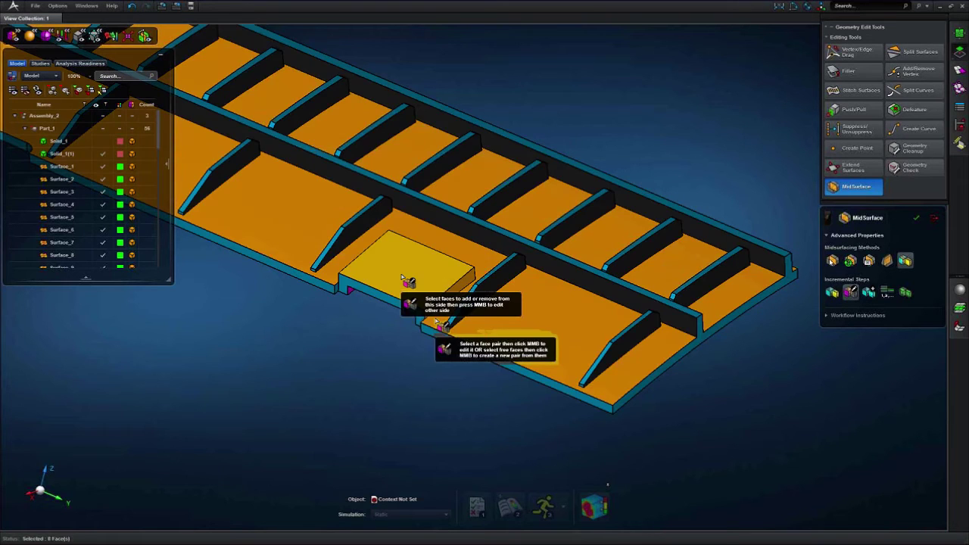
pyautogui.click(406, 281)
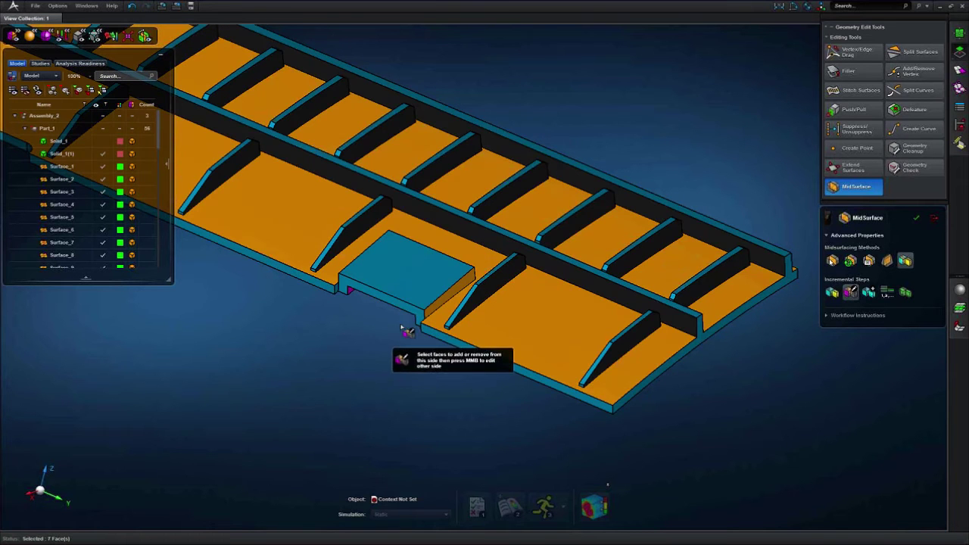
pyautogui.moveTo(426, 330); pyautogui.dragTo(446, 374, button='middle')
pyautogui.middleClick(452, 363)
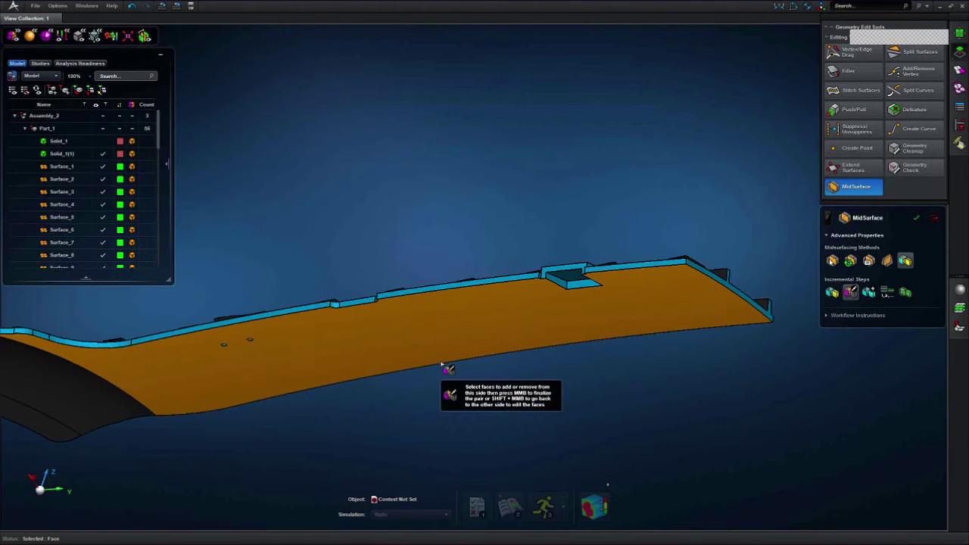
pyautogui.moveTo(252, 389); pyautogui.dragTo(280, 258, button='middle')
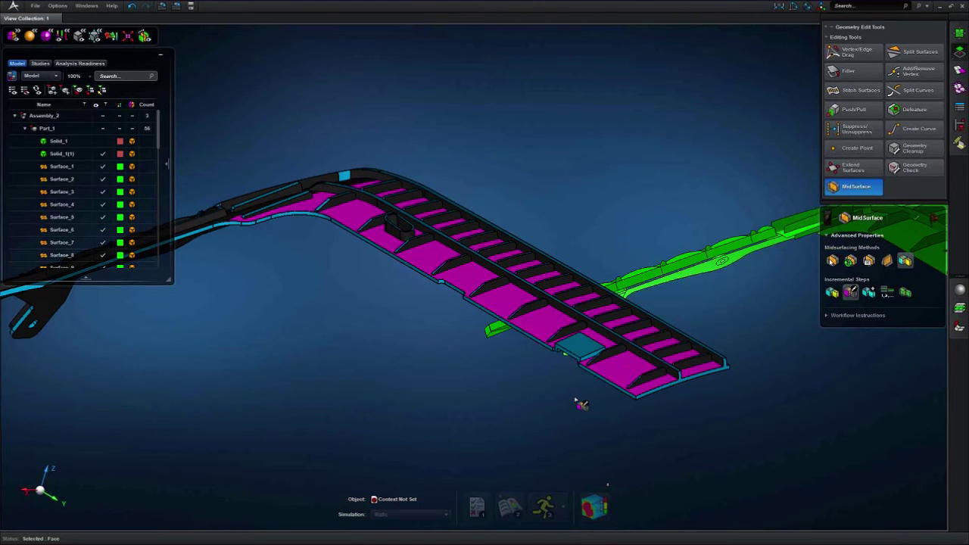
pyautogui.moveTo(579, 405); pyautogui.dragTo(504, 428, button='middle')
pyautogui.moveTo(492, 392); pyautogui.dragTo(533, 365, button='middle')
pyautogui.middleClick(528, 365)
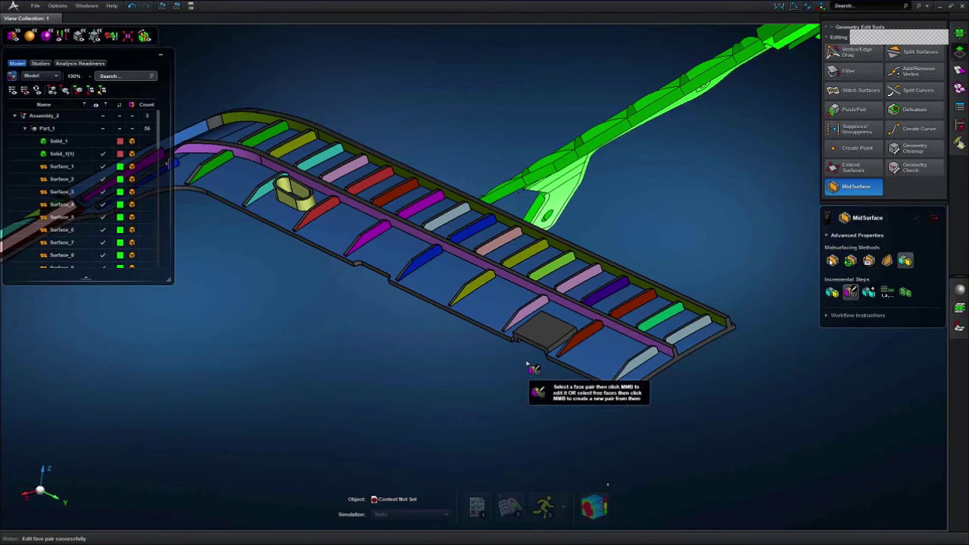
# - Preview the midsurface of the edited base plate face pair with Extend & Trim enabled and inspect it around the raised pad
pyautogui.scroll(6, 529, 363)
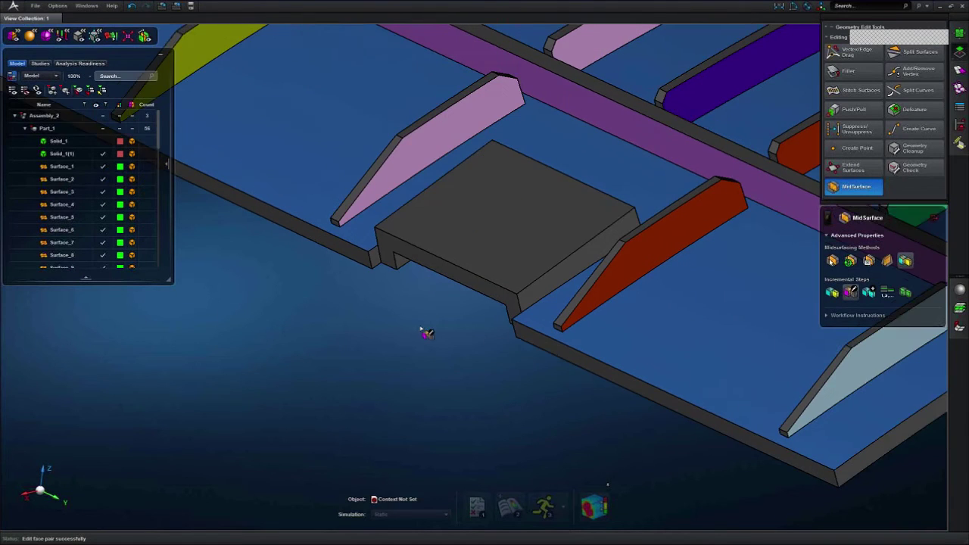
pyautogui.scroll(-3, 424, 332)
pyautogui.moveTo(421, 330); pyautogui.dragTo(367, 320, button='middle')
pyautogui.scroll(-3, 375, 325)
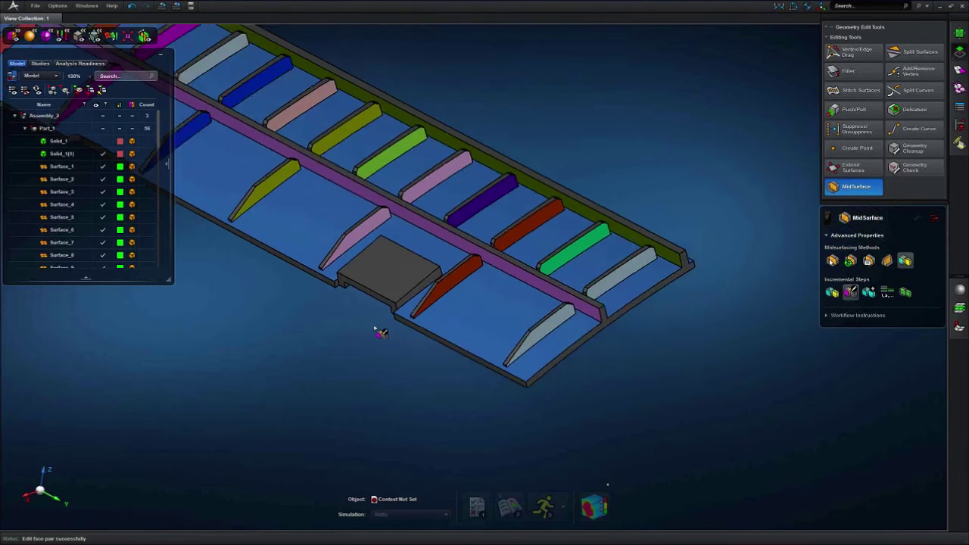
pyautogui.click(850, 290)
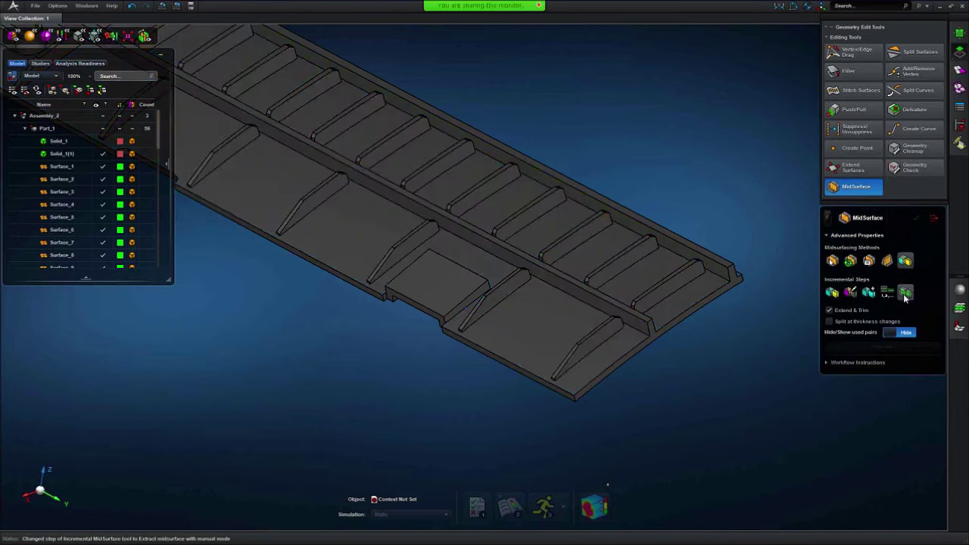
pyautogui.click(522, 353)
pyautogui.moveTo(411, 374)
pyautogui.mouseDown(button='middle')
pyautogui.moveTo(443, 365)
pyautogui.moveTo(408, 361)
pyautogui.mouseUp(button='middle')
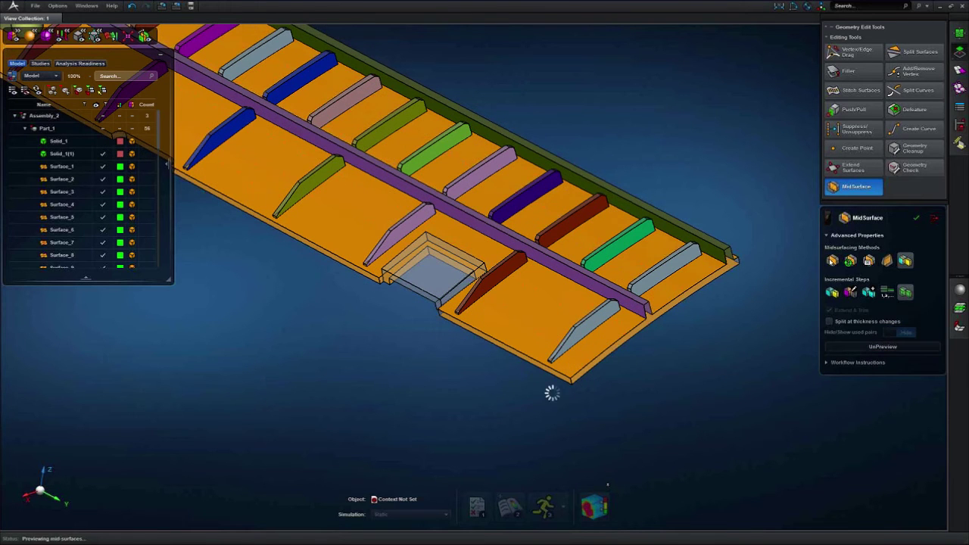
pyautogui.moveTo(440, 370); pyautogui.dragTo(487, 364, button='middle')
pyautogui.scroll(-5, 506, 357)
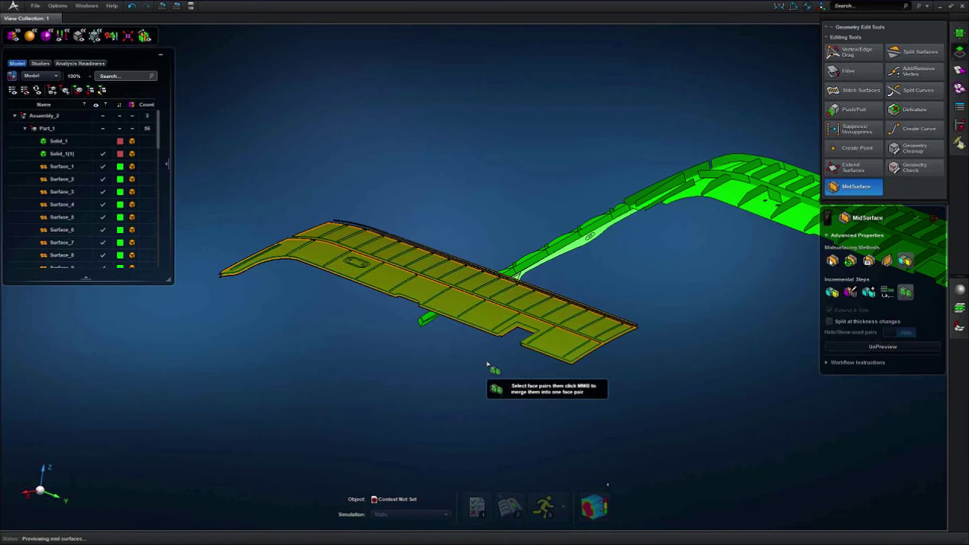
# - Create a separate face pair from the raised rectangular pad's top face and its opposite underside face
pyautogui.click(850, 291)
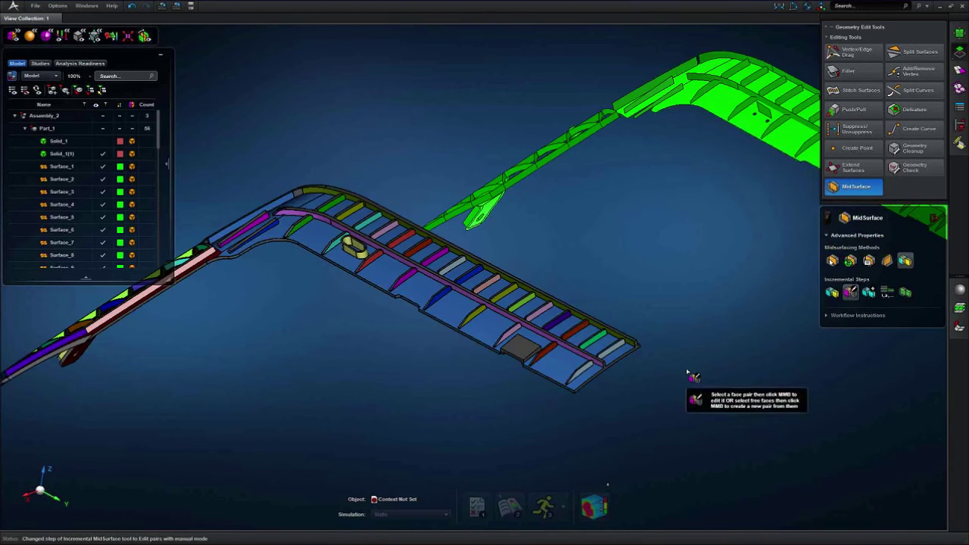
pyautogui.scroll(10, 580, 368)
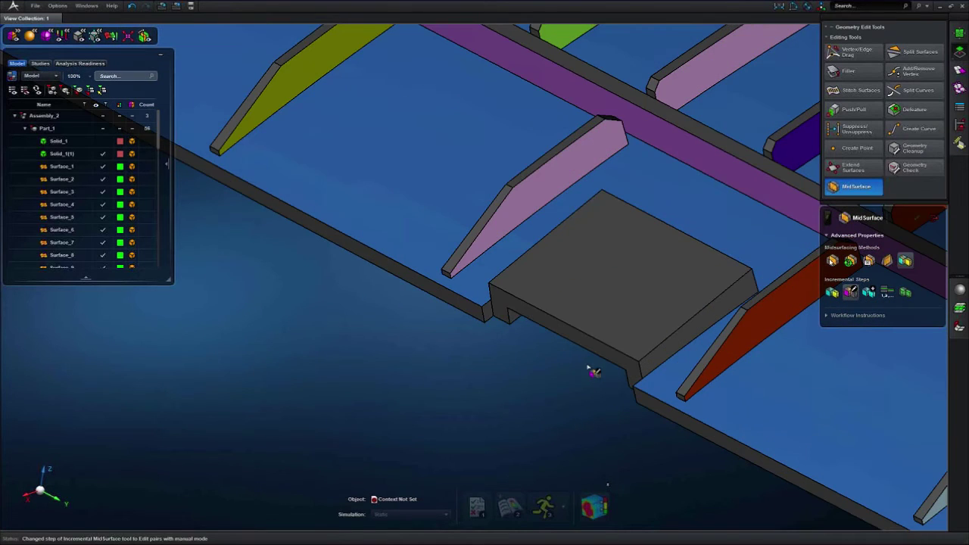
pyautogui.moveTo(570, 371); pyautogui.dragTo(501, 356, button='middle')
pyautogui.click(485, 279)
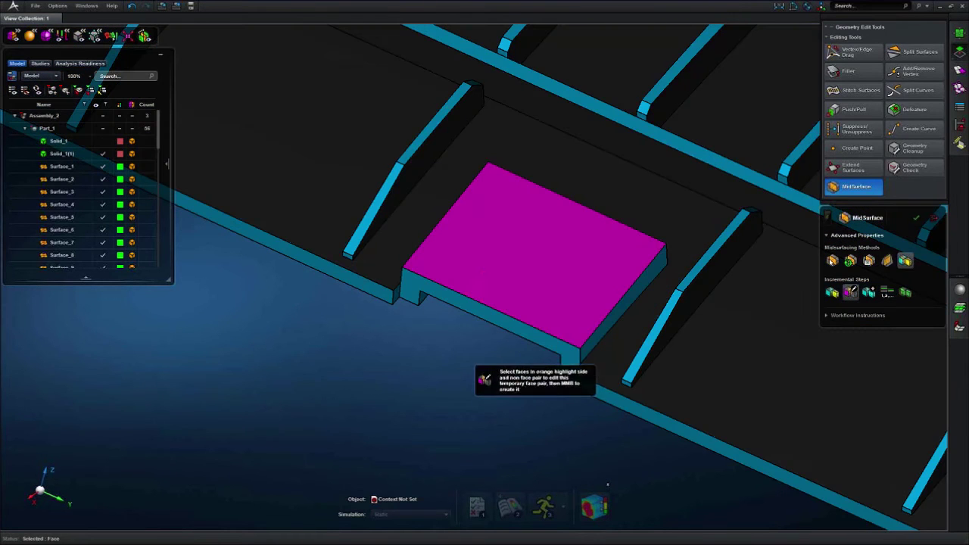
pyautogui.moveTo(449, 382); pyautogui.dragTo(490, 371, button='middle')
pyautogui.middleClick(462, 374)
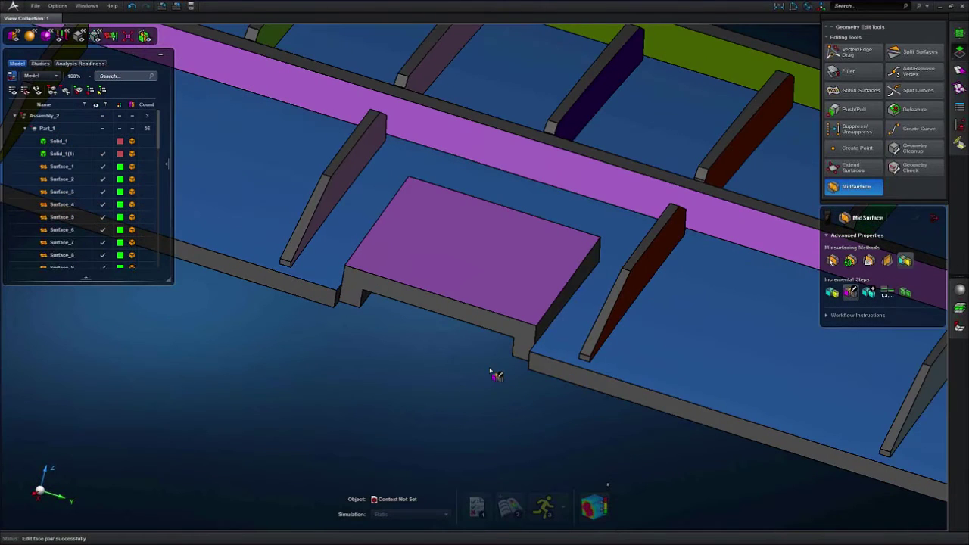
# - Create another face pair from the raised pad's side wall faces and their opposite inner faces on the underside
pyautogui.scroll(-10, 492, 375)
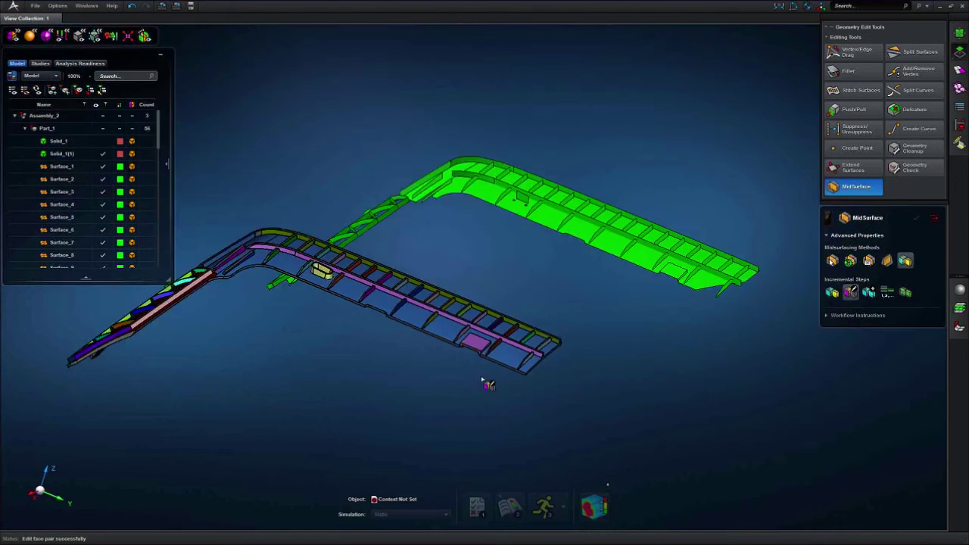
pyautogui.moveTo(482, 380); pyautogui.dragTo(616, 378, button='right')
pyautogui.scroll(10, 493, 346)
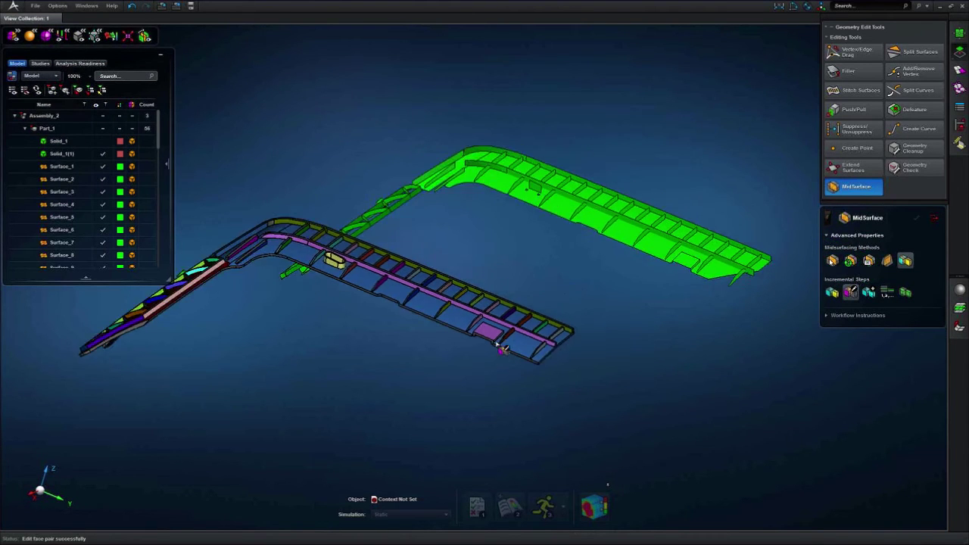
pyautogui.scroll(5, 493, 346)
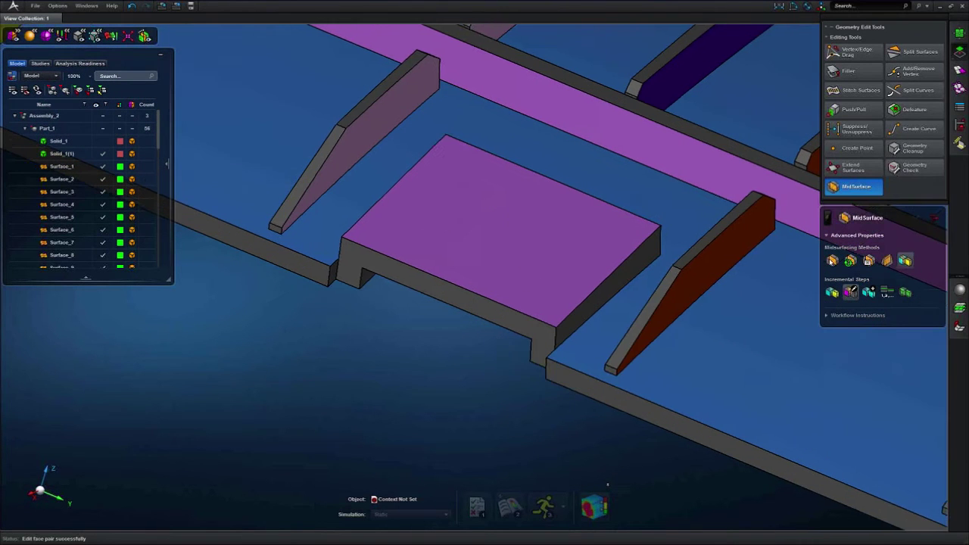
pyautogui.moveTo(556, 307); pyautogui.dragTo(571, 382, button='right')
pyautogui.click(606, 348)
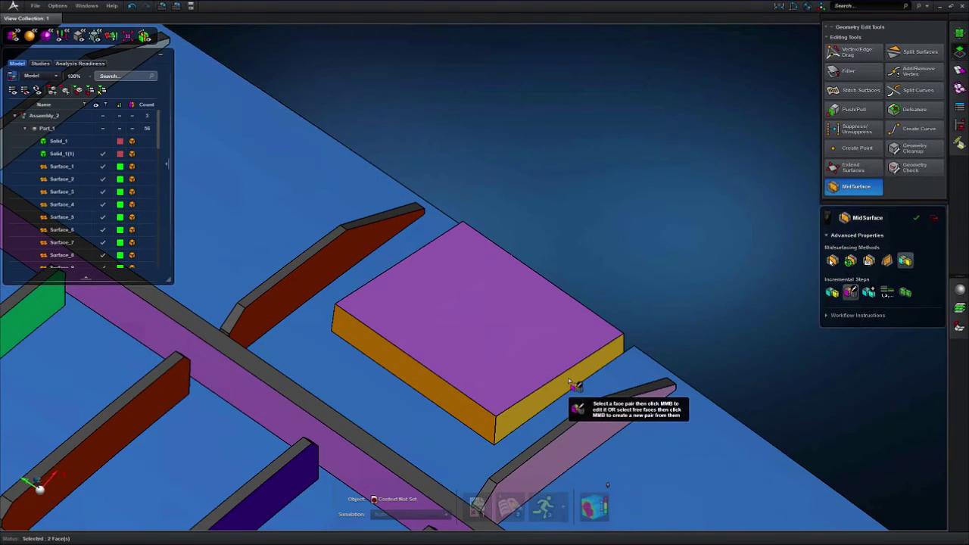
pyautogui.click(570, 380)
pyautogui.moveTo(682, 342); pyautogui.dragTo(519, 301, button='middle')
pyautogui.middleClick(575, 377)
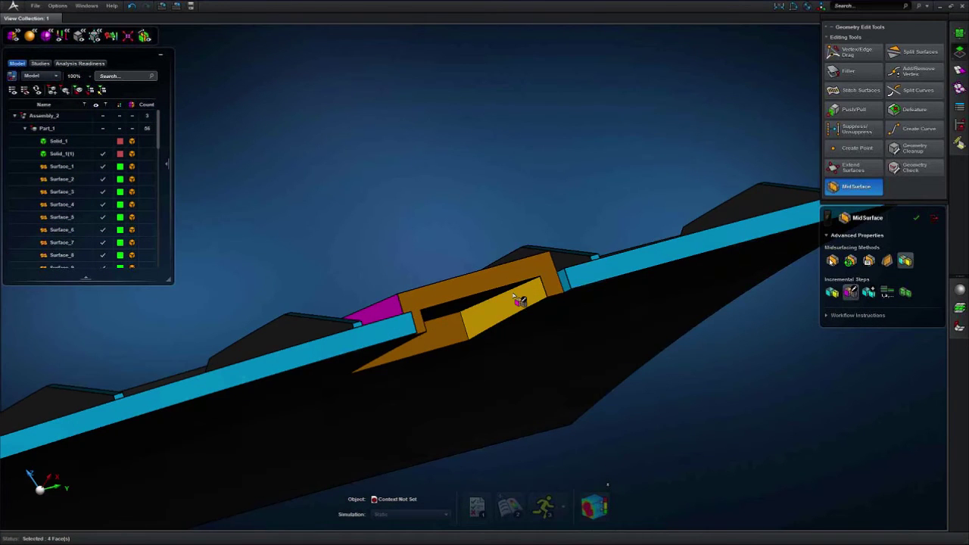
pyautogui.moveTo(622, 209); pyautogui.dragTo(557, 248, button='middle')
pyautogui.middleClick(498, 348)
# - Show Solid_1 over the extracted surfaces at 70% transparency and recolour it grey
pyautogui.moveTo(498, 348)
pyautogui.mouseDown(button='middle')
pyautogui.moveTo(516, 359)
pyautogui.moveTo(540, 353)
pyautogui.moveTo(489, 367)
pyautogui.moveTo(558, 330)
pyautogui.moveTo(573, 343)
pyautogui.moveTo(541, 351)
pyautogui.moveTo(496, 335)
pyautogui.moveTo(493, 325)
pyautogui.moveTo(542, 348)
pyautogui.moveTo(472, 338)
pyautogui.moveTo(503, 346)
pyautogui.mouseUp(button='middle')
pyautogui.scroll(-5, 472, 338)
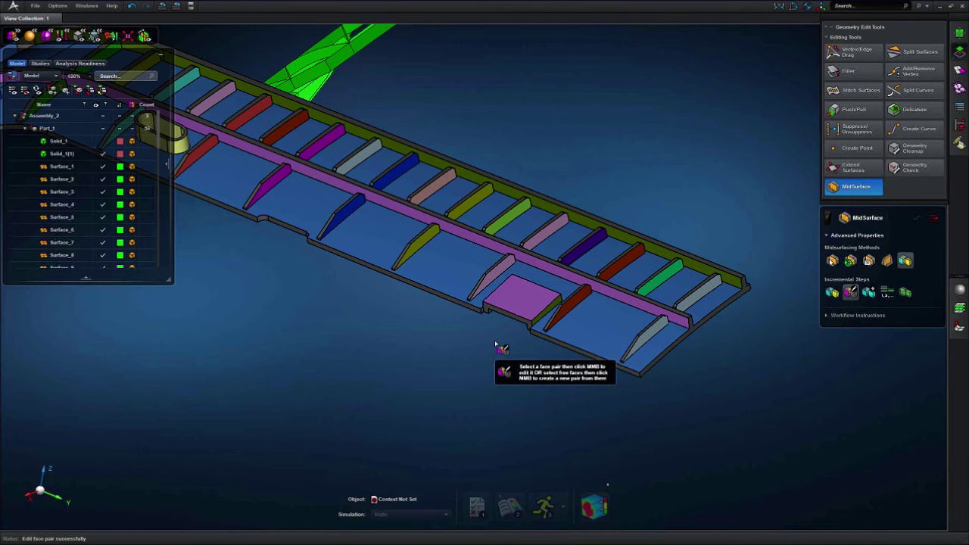
pyautogui.scroll(-5, 496, 344)
pyautogui.moveTo(499, 345); pyautogui.dragTo(394, 406, button='middle')
pyautogui.scroll(6, 403, 325)
pyautogui.click(102, 142)
pyautogui.click(131, 142)
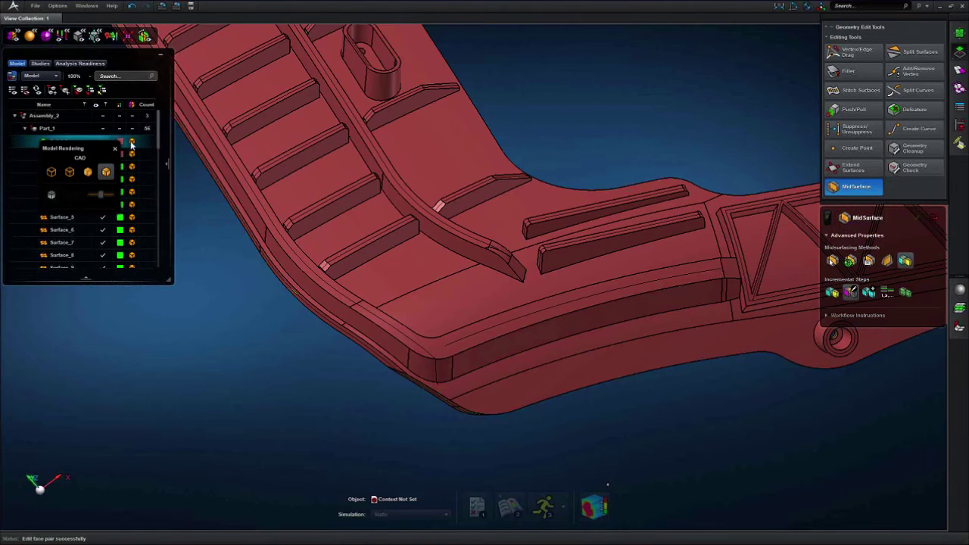
pyautogui.click(101, 196)
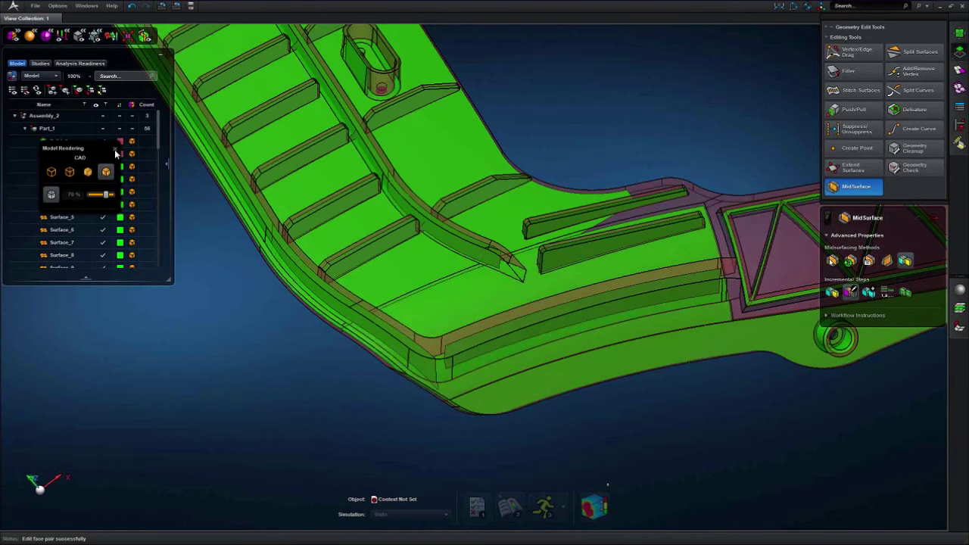
pyautogui.click(120, 142)
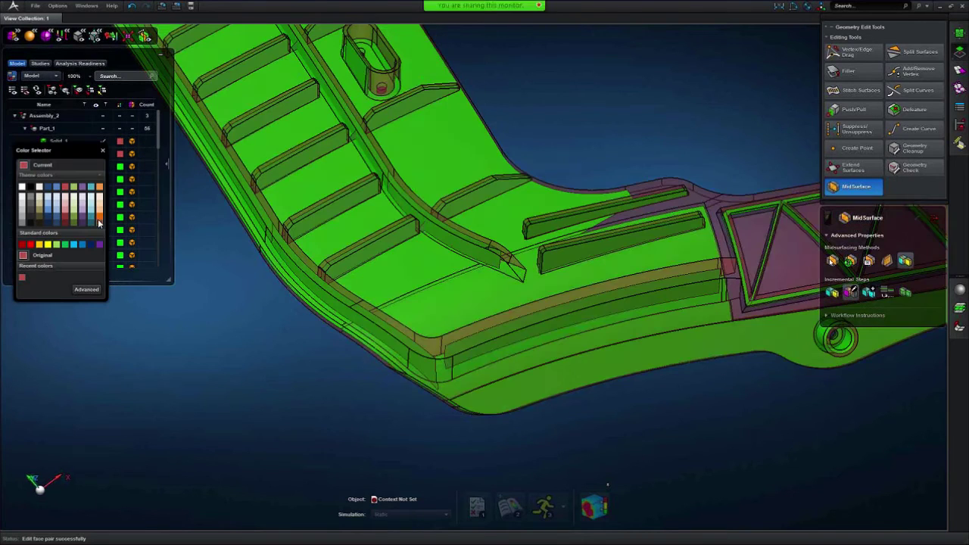
pyautogui.click(27, 226)
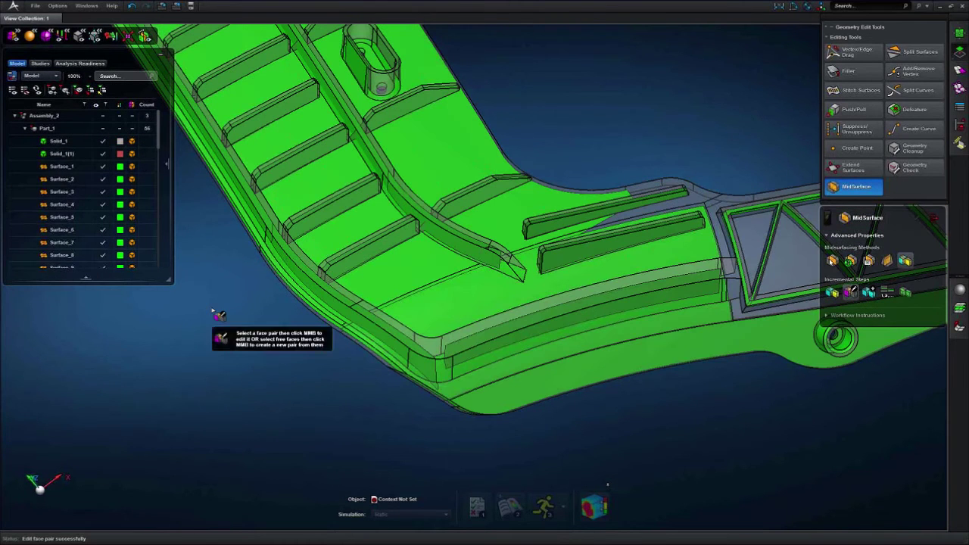
# - Examine the extracted midsurfaces inside the transparent solid around the bend, checking the curved corner wall, central rib end and thickness transition
pyautogui.moveTo(265, 345); pyautogui.dragTo(216, 369, button='middle')
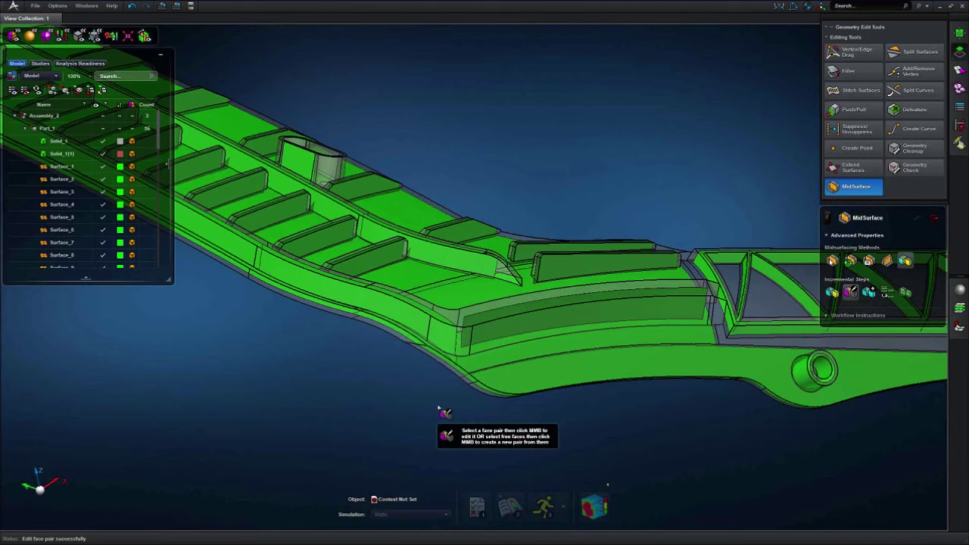
pyautogui.scroll(6, 442, 401)
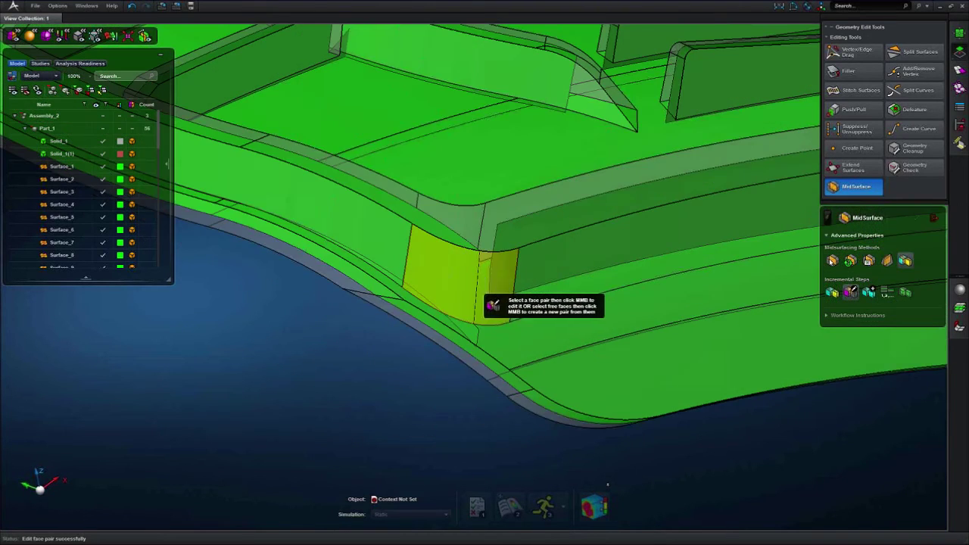
pyautogui.moveTo(484, 267); pyautogui.dragTo(454, 289, button='middle')
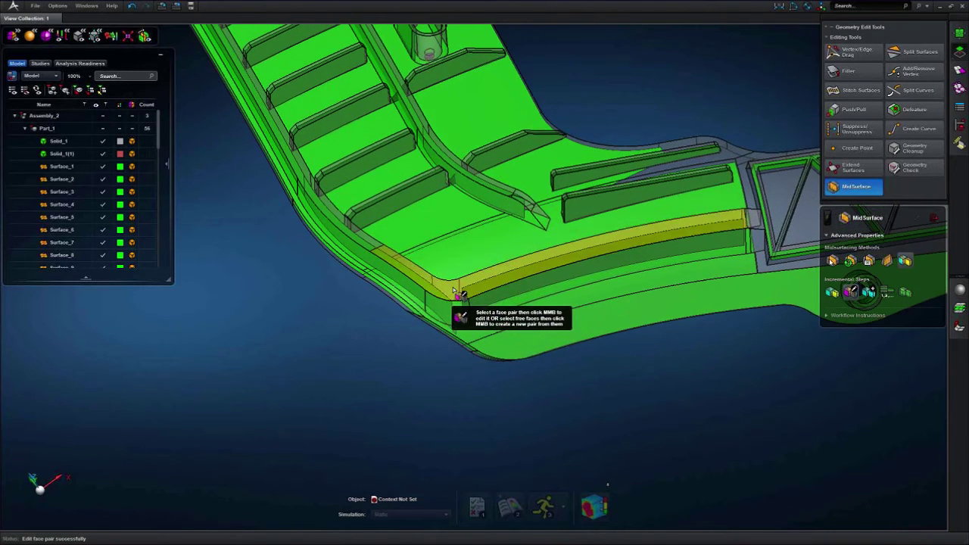
pyautogui.scroll(5, 535, 217)
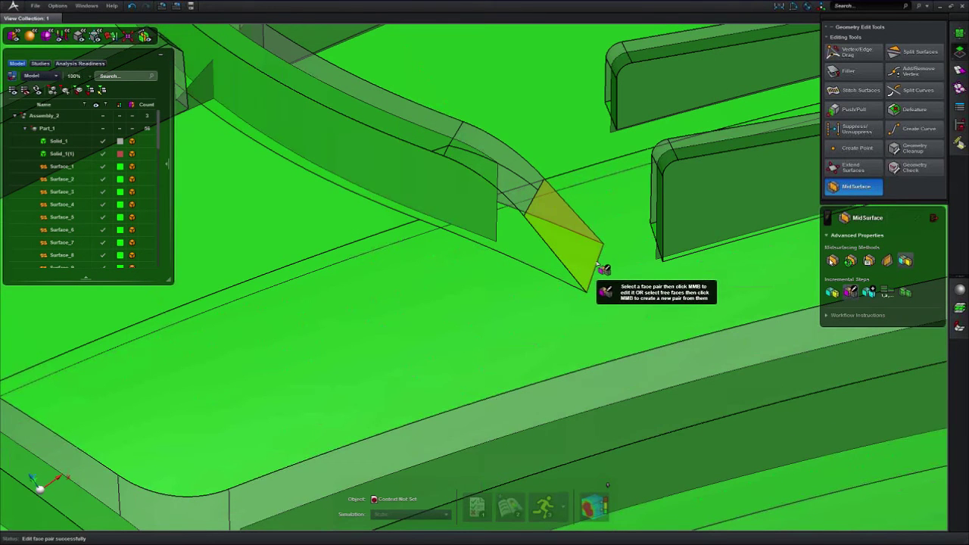
pyautogui.scroll(-5, 596, 264)
pyautogui.moveTo(562, 312); pyautogui.dragTo(493, 356, button='middle')
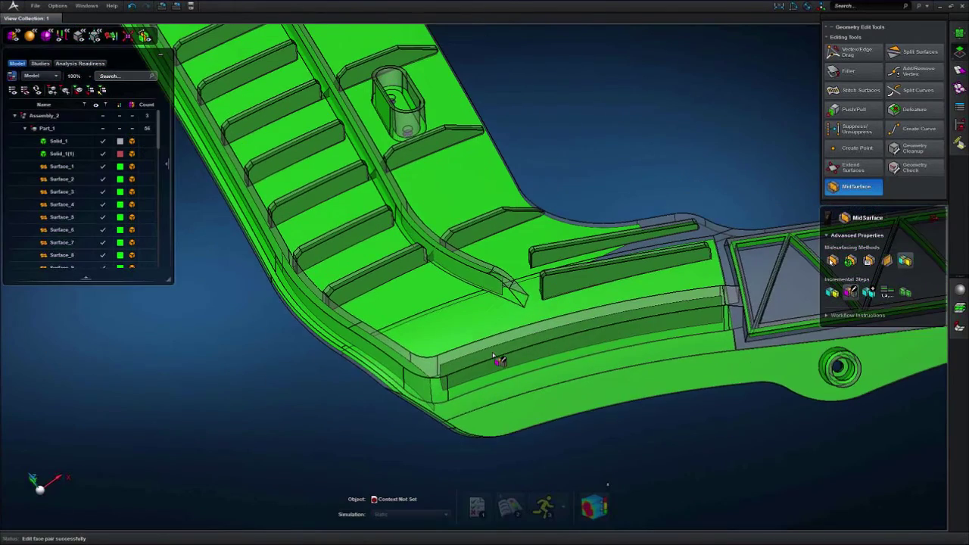
pyautogui.scroll(5, 587, 284)
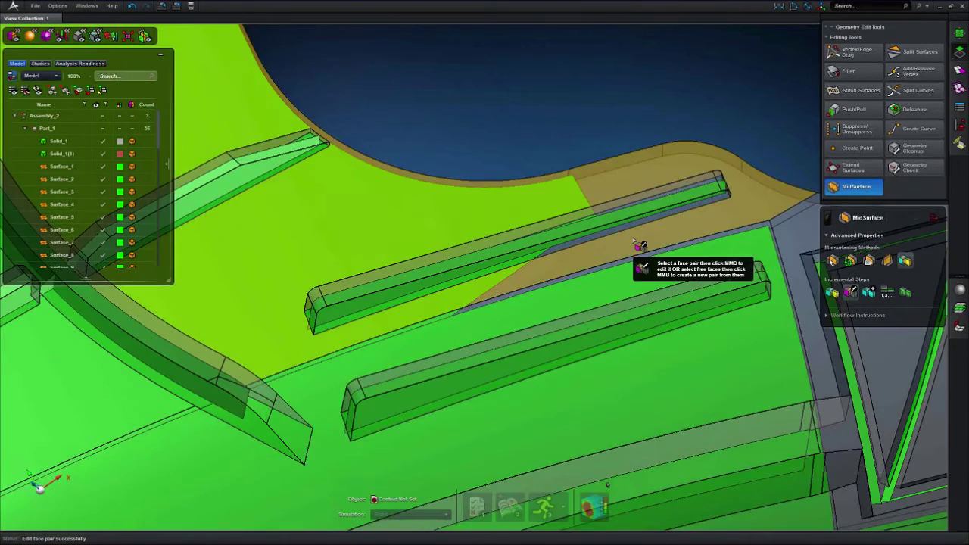
pyautogui.scroll(-5, 638, 244)
pyautogui.scroll(-5, 636, 405)
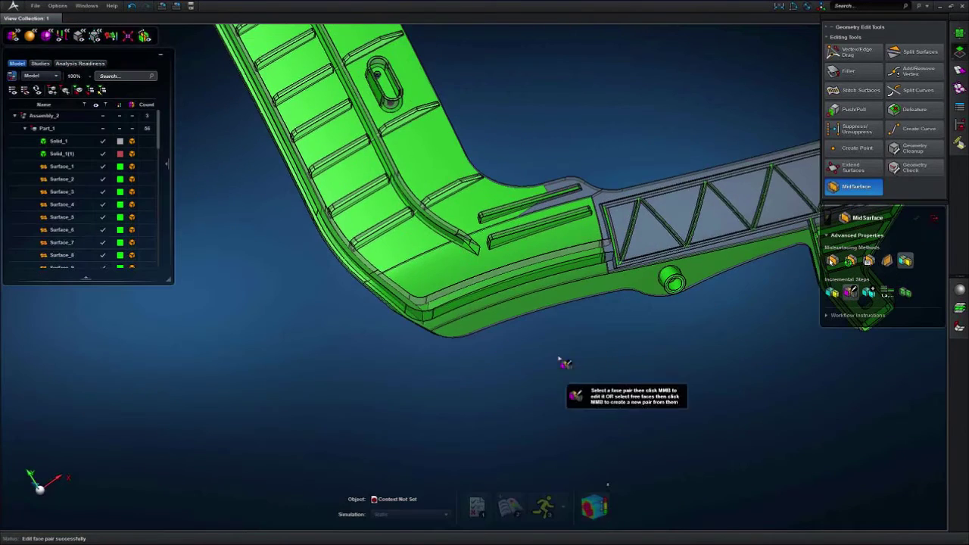
# - Open the copied solid's face pair covering both the base plate bend and its raised side wall for editing
pyautogui.scroll(-5, 552, 351)
pyautogui.moveTo(654, 250); pyautogui.dragTo(471, 392, button='middle')
pyautogui.moveTo(557, 335); pyautogui.dragTo(565, 321, button='middle')
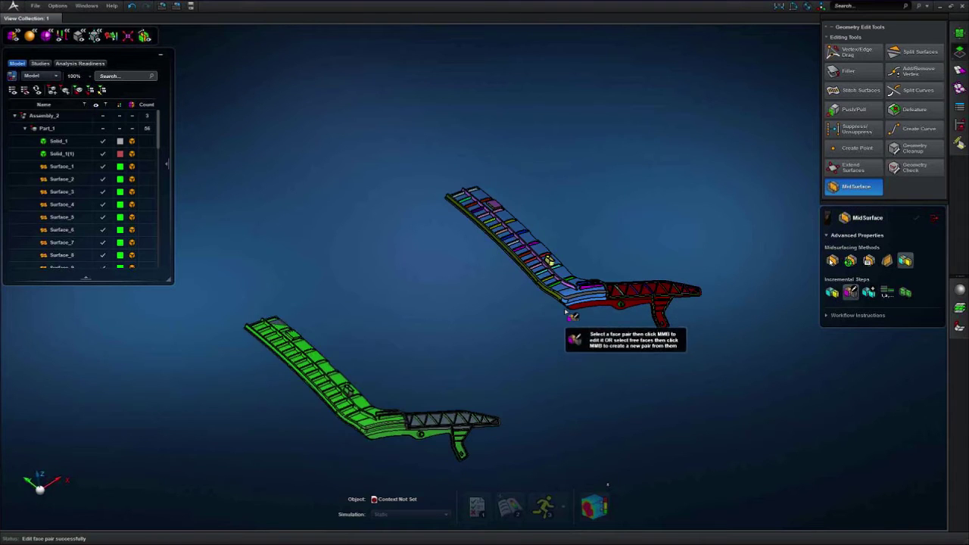
pyautogui.scroll(8, 572, 308)
pyautogui.moveTo(614, 331); pyautogui.dragTo(488, 366, button='middle')
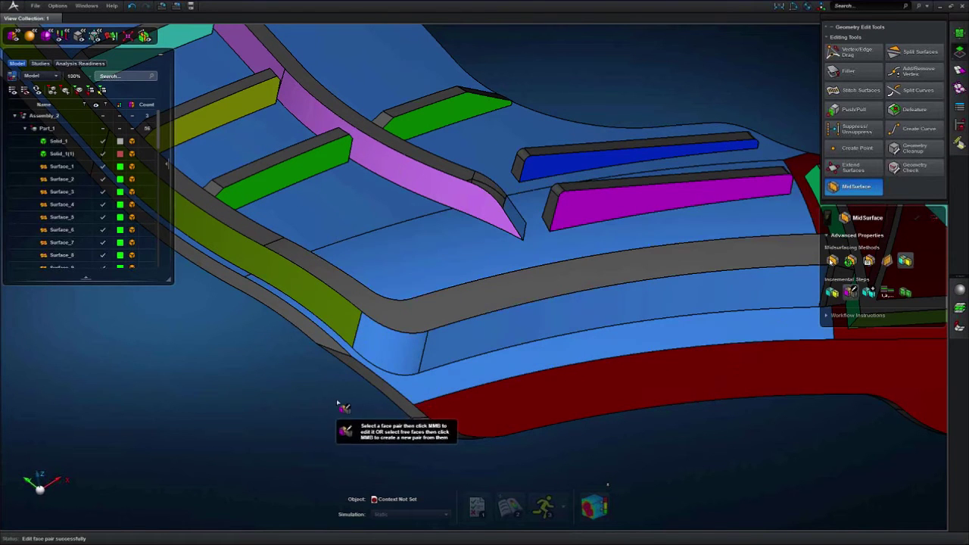
pyautogui.moveTo(344, 403); pyautogui.dragTo(318, 351, button='middle')
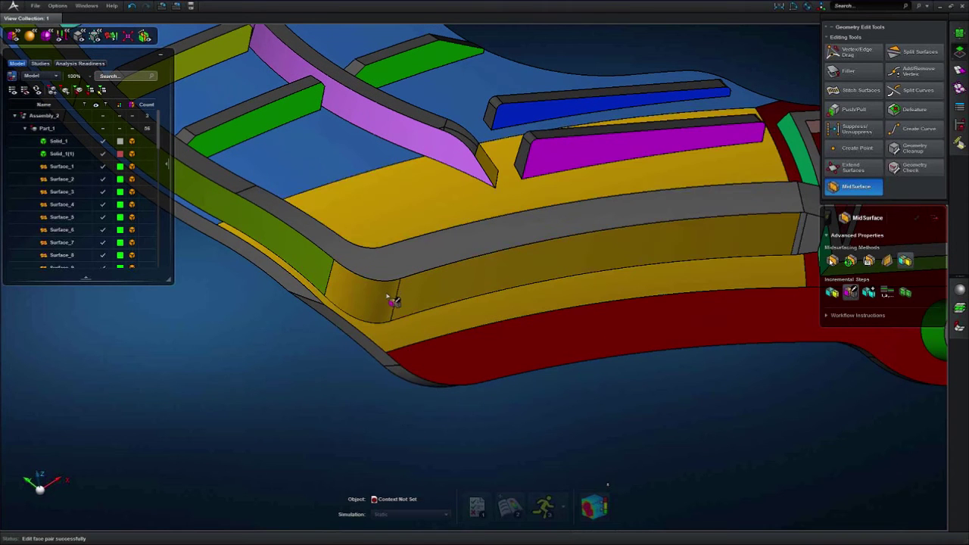
pyautogui.click(426, 320)
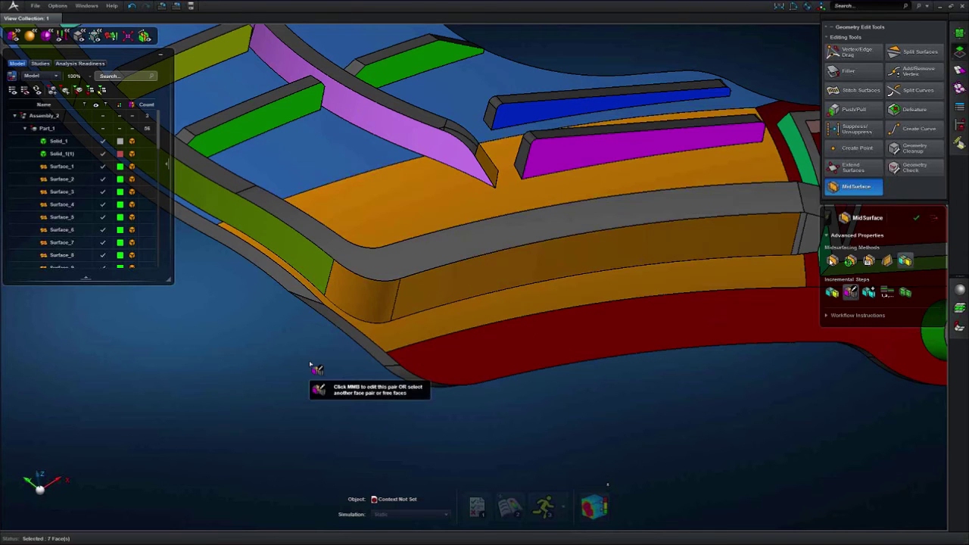
pyautogui.middleClick(311, 366)
# - Remove the raised side wall's faces and the central rib's end face from the bend's base plate face pair and finalize it
pyautogui.moveTo(606, 248)
pyautogui.mouseDown(button='middle')
pyautogui.moveTo(632, 190)
pyautogui.moveTo(584, 197)
pyautogui.moveTo(617, 261)
pyautogui.mouseUp(button='middle')
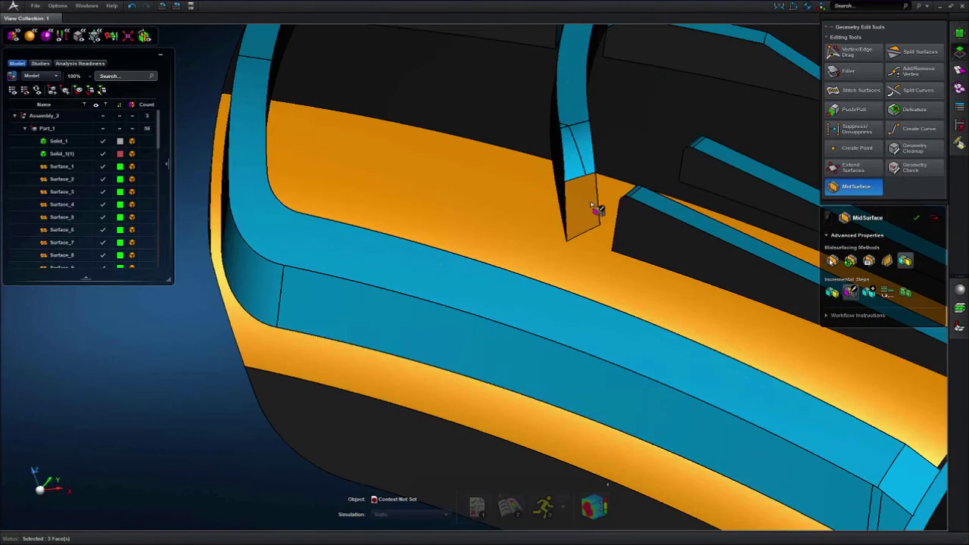
pyautogui.scroll(3, 589, 203)
pyautogui.scroll(-6, 589, 201)
pyautogui.scroll(3, 531, 240)
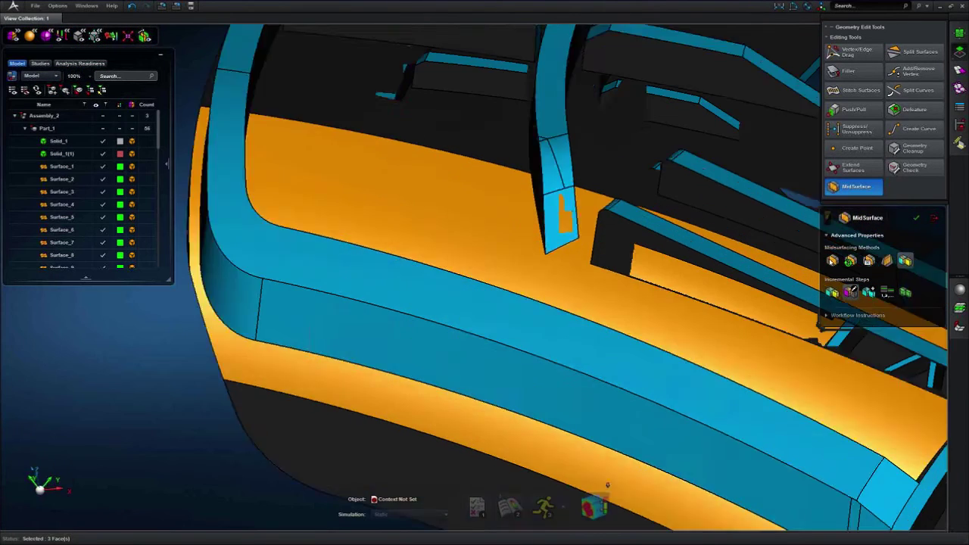
pyautogui.scroll(-3, 529, 250)
pyautogui.moveTo(371, 261); pyautogui.dragTo(414, 363, button='middle')
pyautogui.middleClick(349, 320)
pyautogui.middleClick(415, 363)
pyautogui.scroll(-1, 411, 364)
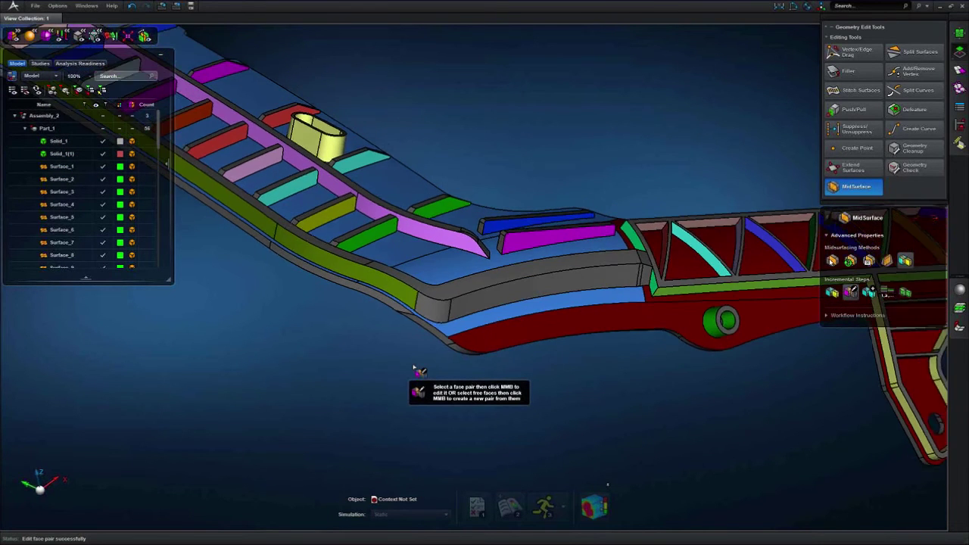
# - Create a new face pair from the raised side wall's outer faces, including the rounded corner and short end faces, with their opposite faces
pyautogui.scroll(5, 419, 371)
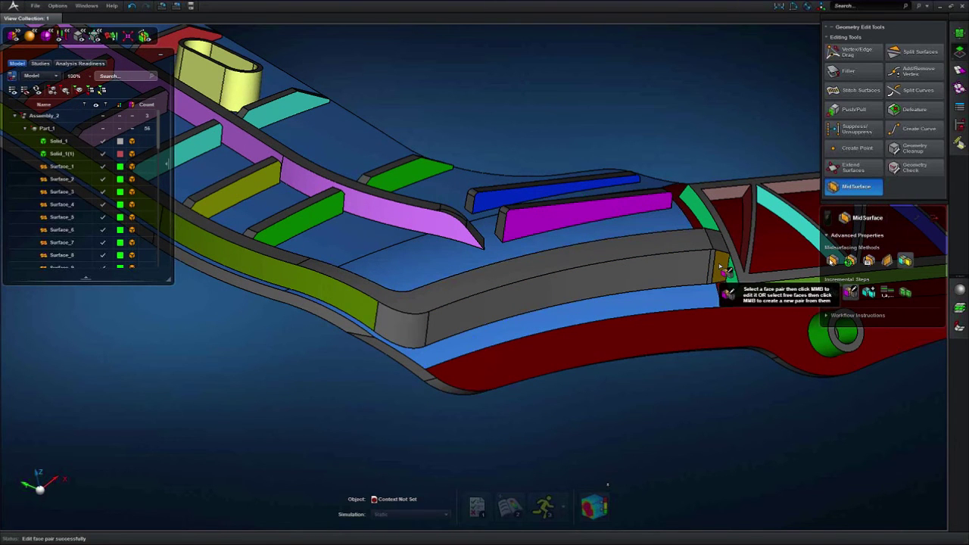
pyautogui.scroll(2, 720, 269)
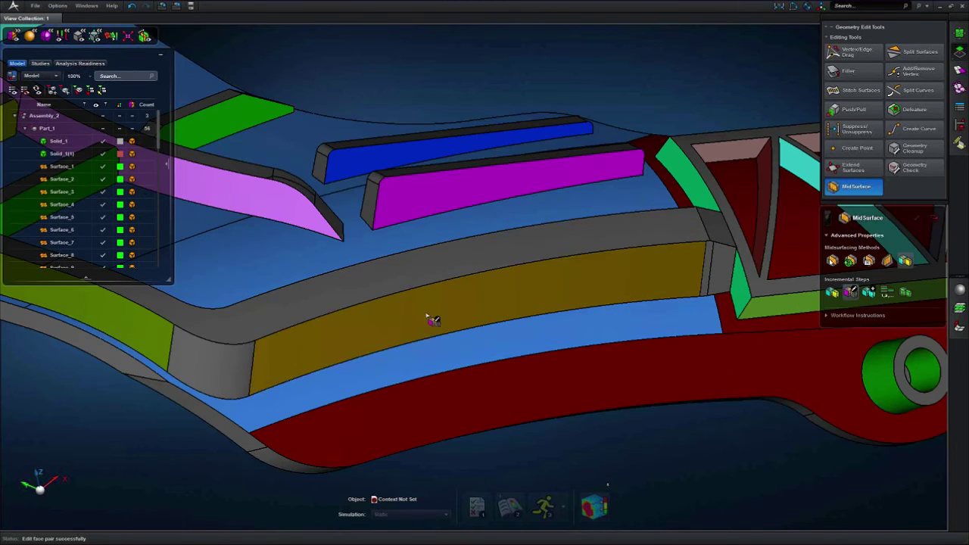
pyautogui.click(232, 361)
pyautogui.click(297, 350)
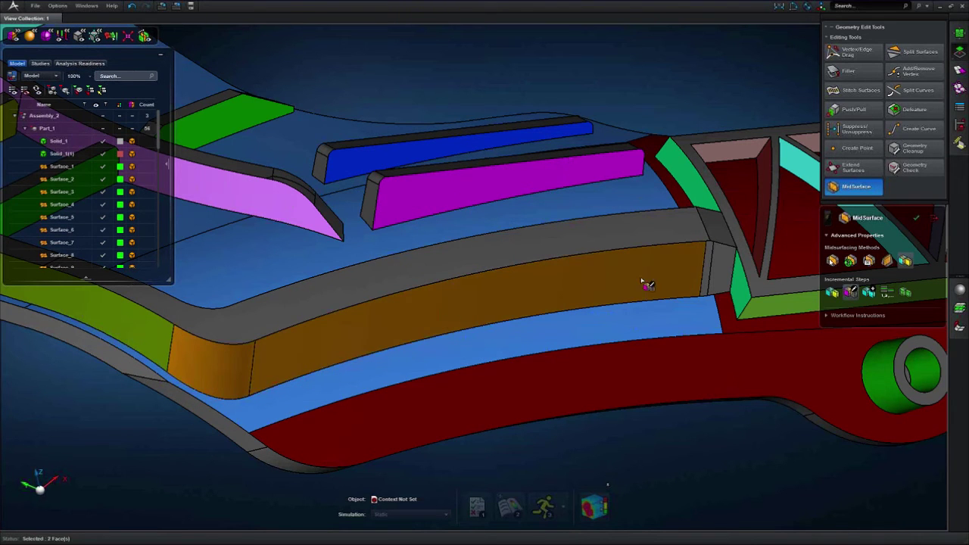
pyautogui.middleClick(691, 266)
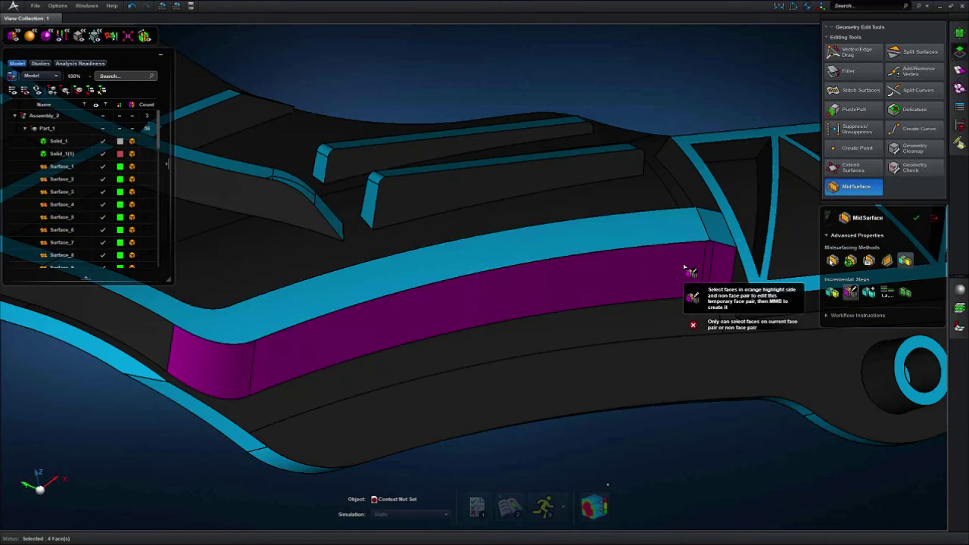
pyautogui.moveTo(457, 340); pyautogui.dragTo(412, 336, button='middle')
pyautogui.middleClick(615, 404)
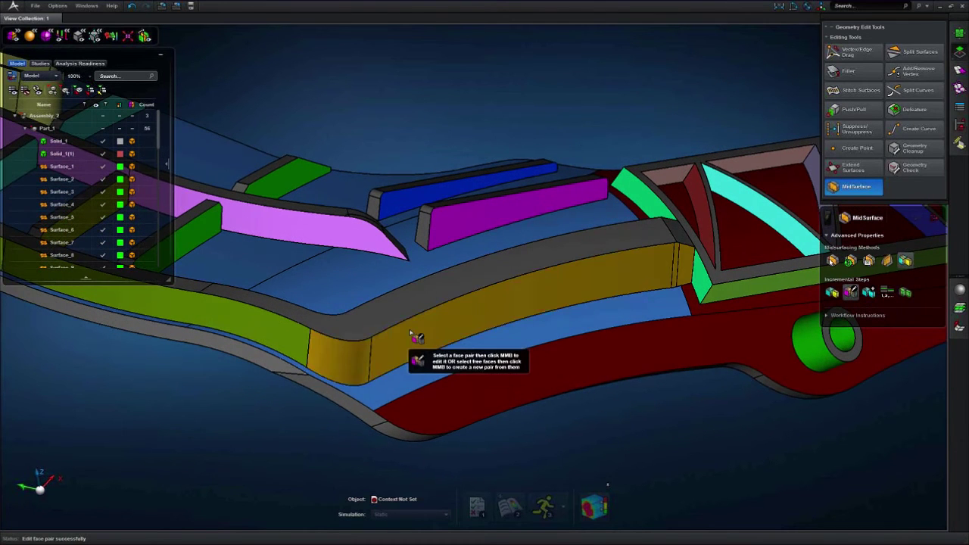
# - Merge the raised side wall's face pair at the bend, including the rounded corner, with the adjoining long side wall's face pair
pyautogui.click(466, 334)
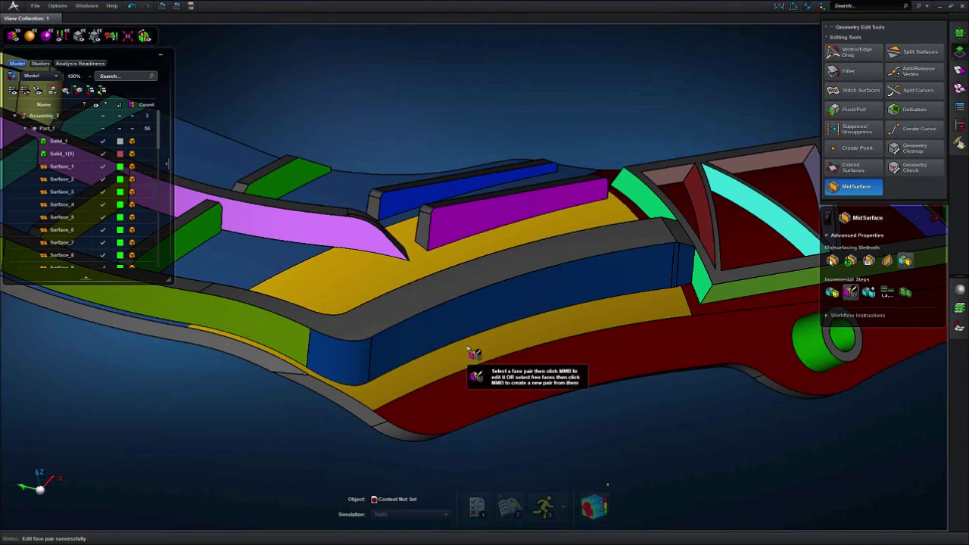
pyautogui.click(464, 312)
pyautogui.moveTo(464, 313); pyautogui.dragTo(338, 336, button='middle')
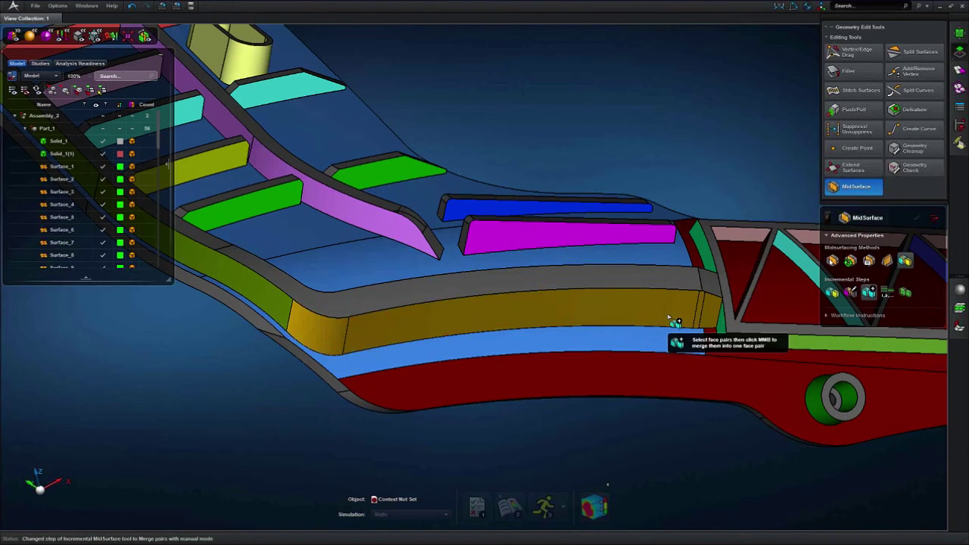
pyautogui.moveTo(671, 320); pyautogui.dragTo(402, 301, button='middle')
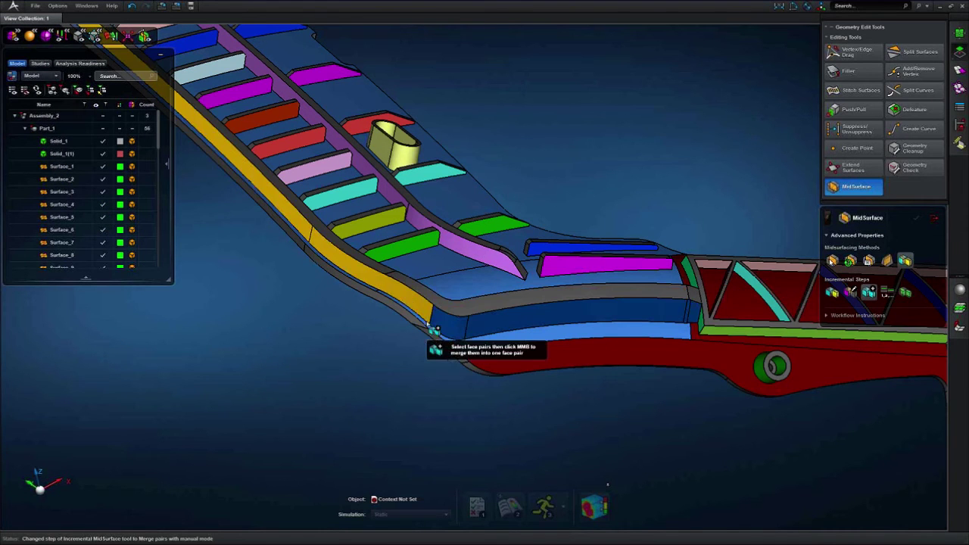
pyautogui.scroll(3, 447, 333)
pyautogui.click(423, 301)
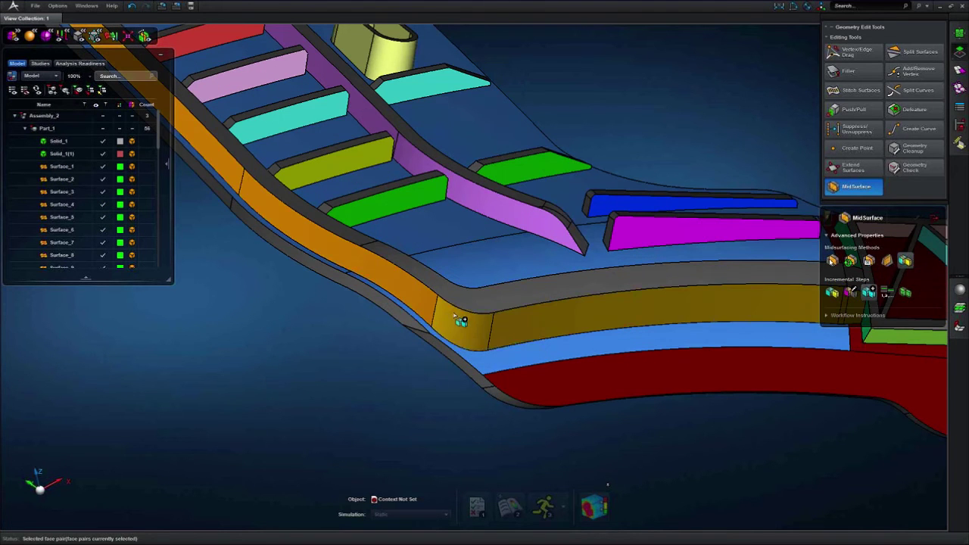
pyautogui.middleClick(378, 339)
# - Examine the merged side wall face pair along its full run, checking the rounded corner and the end beside the triangular ribs
pyautogui.scroll(-2, 391, 342)
pyautogui.scroll(-2, 386, 336)
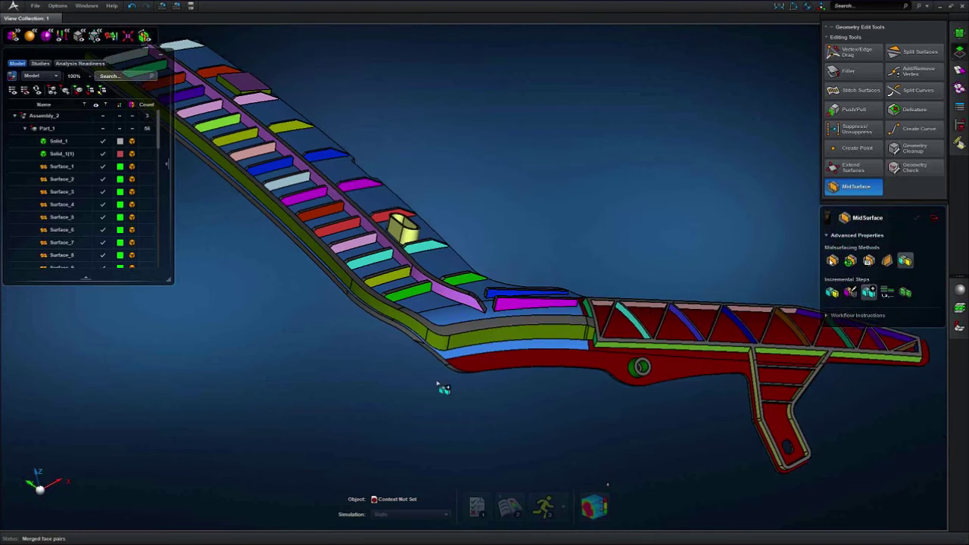
pyautogui.scroll(3, 449, 388)
pyautogui.scroll(3, 452, 371)
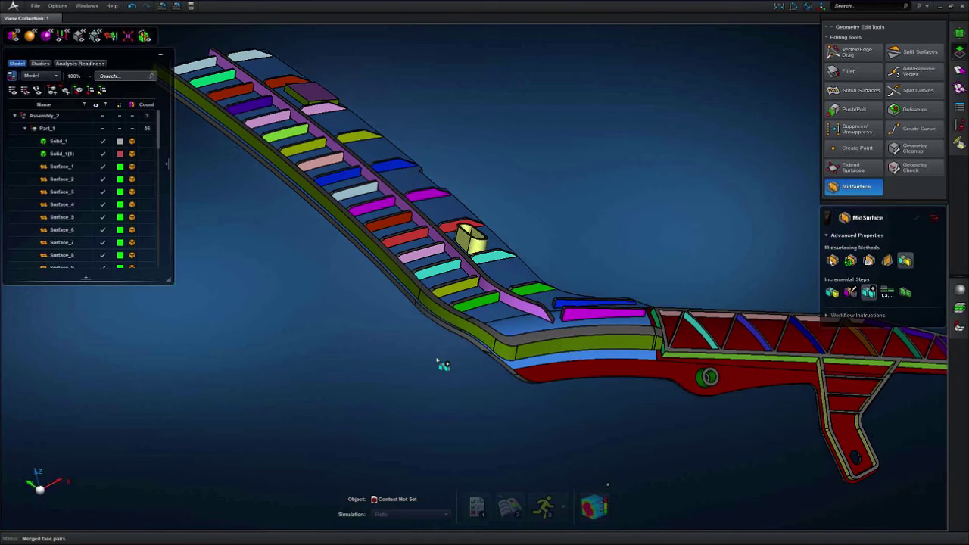
pyautogui.scroll(3, 475, 371)
pyautogui.moveTo(459, 373); pyautogui.dragTo(331, 367, button='middle')
pyautogui.scroll(3, 331, 367)
pyautogui.scroll(-3, 332, 367)
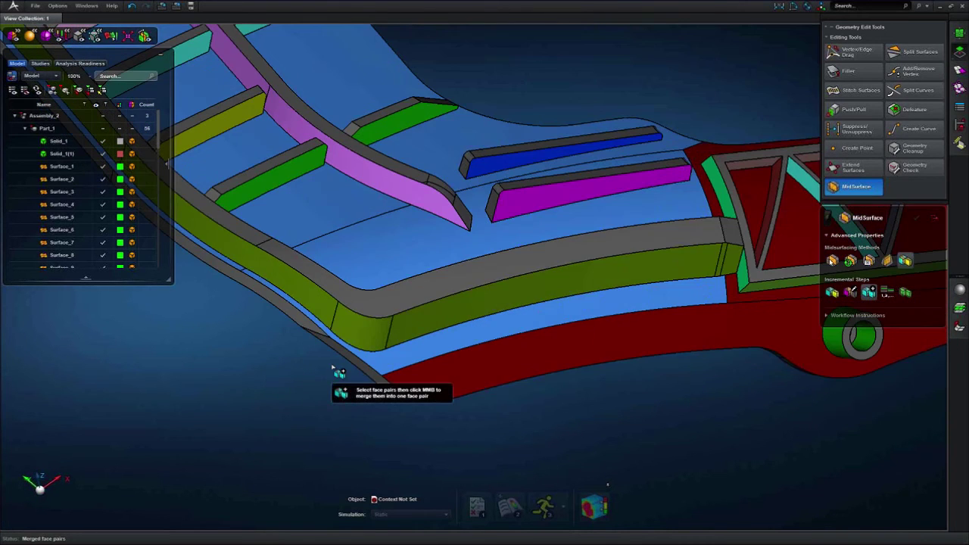
pyautogui.scroll(-3, 334, 382)
pyautogui.scroll(3, 335, 386)
pyautogui.moveTo(335, 383)
pyautogui.mouseDown(button='middle')
pyautogui.moveTo(341, 377)
pyautogui.moveTo(319, 397)
pyautogui.moveTo(331, 387)
pyautogui.mouseUp(button='middle')
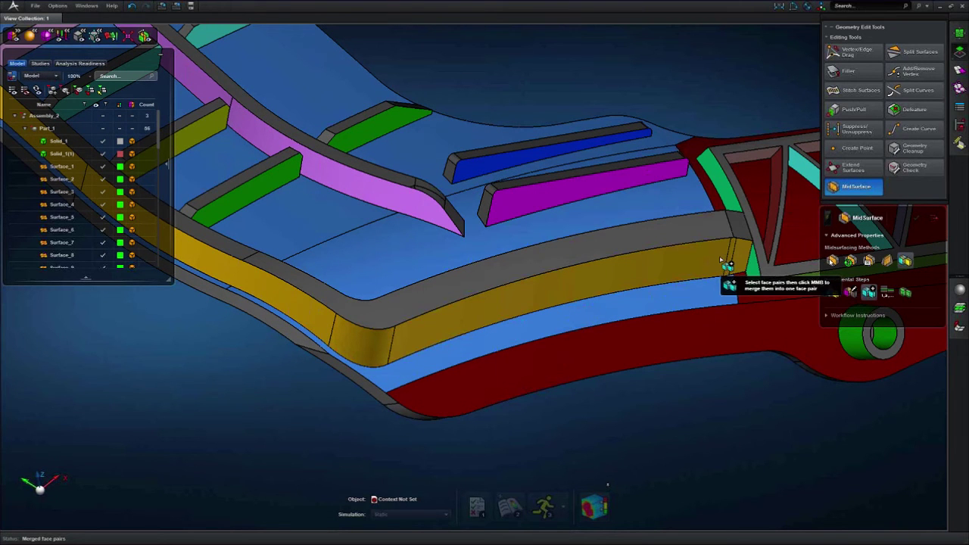
# - Preview the midsurface of the merged side wall face pair with Extend & Trim enabled
pyautogui.click(906, 293)
pyautogui.middleClick(666, 260)
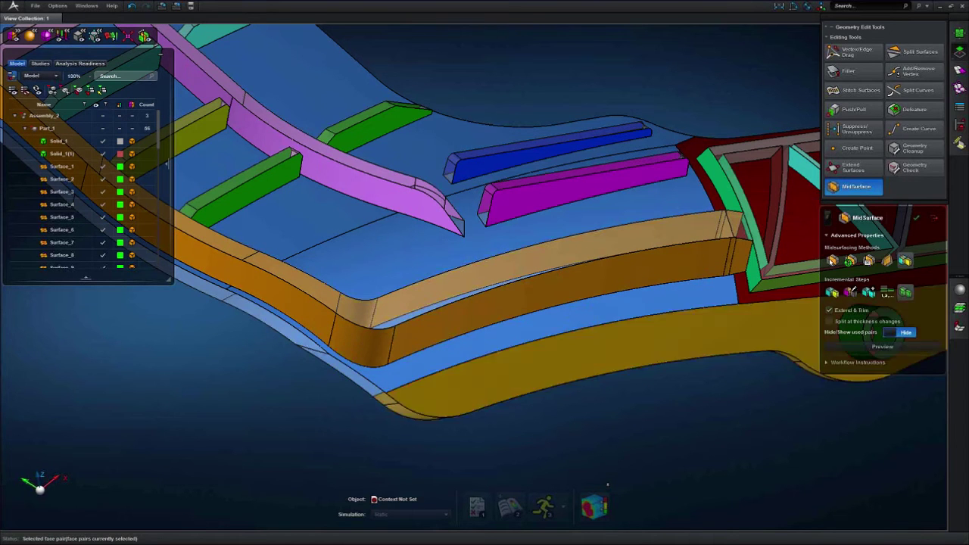
pyautogui.click(861, 347)
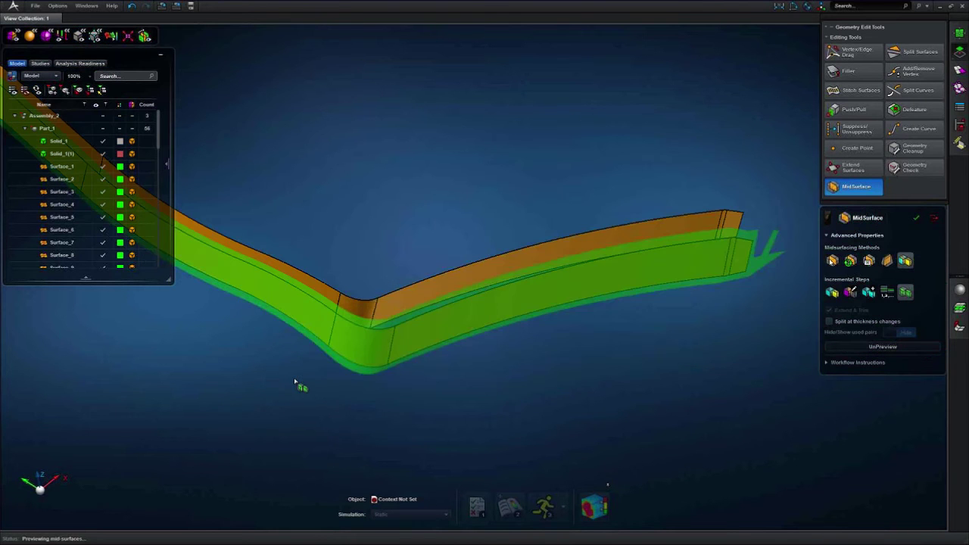
# - Examine the previewed side wall midsurface between its paired faces, checking the rounded corner and the extended end near the triangular ribs
pyautogui.moveTo(293, 384); pyautogui.dragTo(462, 417, button='middle')
pyautogui.scroll(-4, 346, 401)
pyautogui.scroll(-4, 463, 417)
pyautogui.moveTo(462, 417); pyautogui.dragTo(475, 417, button='right')
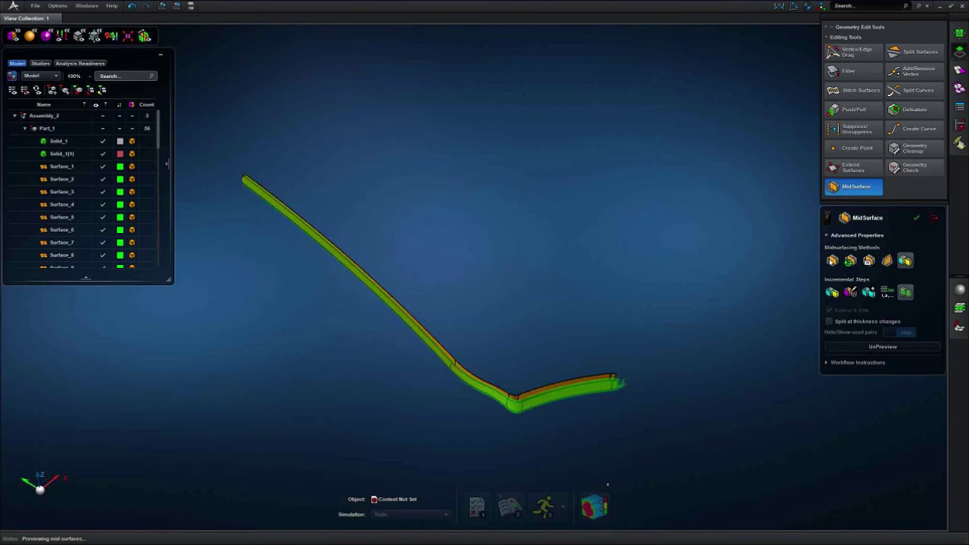
pyautogui.scroll(5, 469, 420)
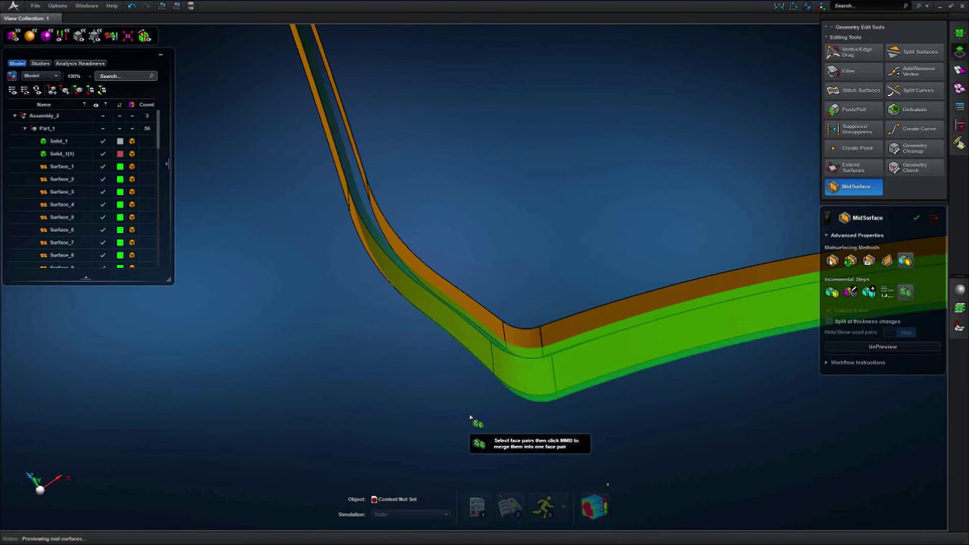
pyautogui.moveTo(470, 417); pyautogui.dragTo(484, 434, button='right')
pyautogui.moveTo(485, 434); pyautogui.dragTo(275, 387, button='middle')
pyautogui.scroll(5, 787, 278)
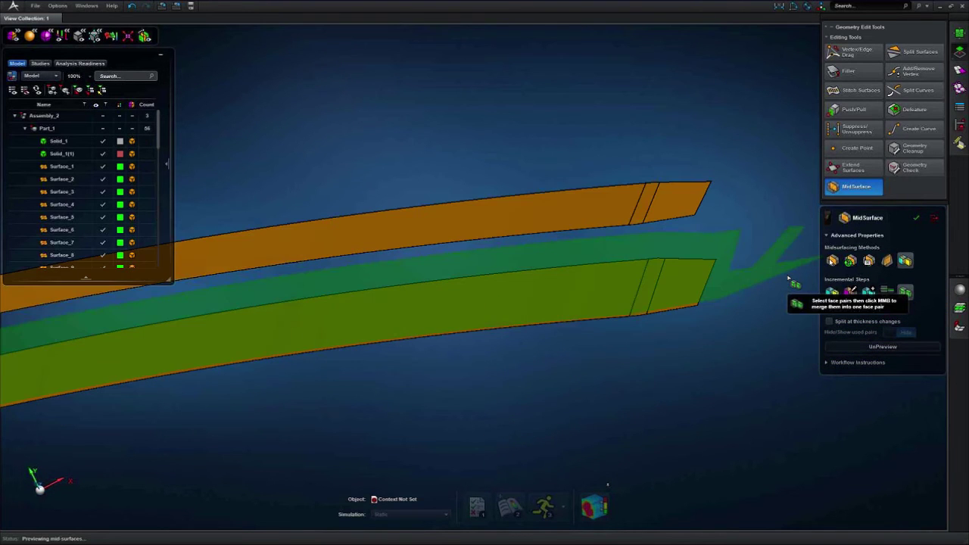
pyautogui.moveTo(787, 278); pyautogui.dragTo(717, 270, button='middle')
pyautogui.moveTo(723, 229); pyautogui.dragTo(680, 299, button='middle')
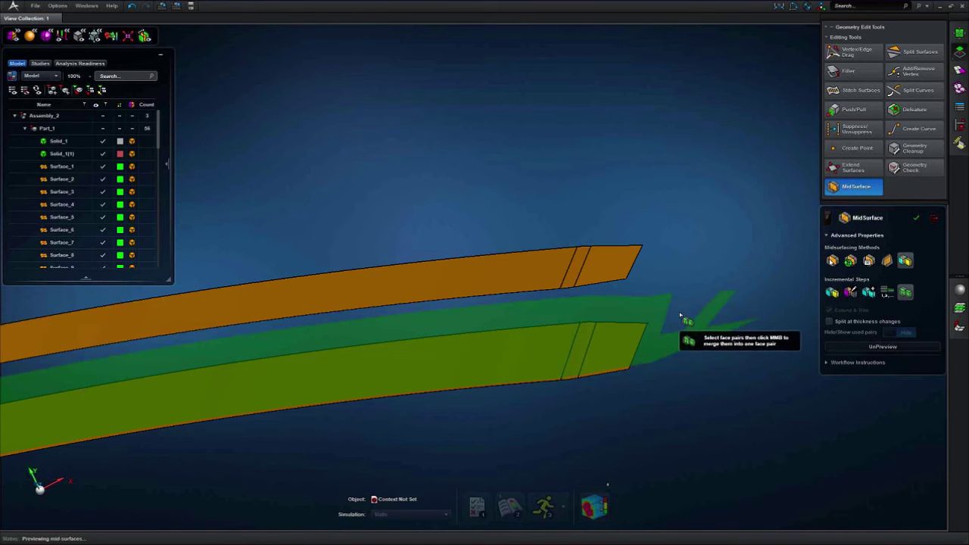
pyautogui.scroll(-3, 680, 315)
pyautogui.moveTo(648, 365); pyautogui.dragTo(709, 336, button='middle')
pyautogui.moveTo(216, 368); pyautogui.dragTo(383, 416, button='middle')
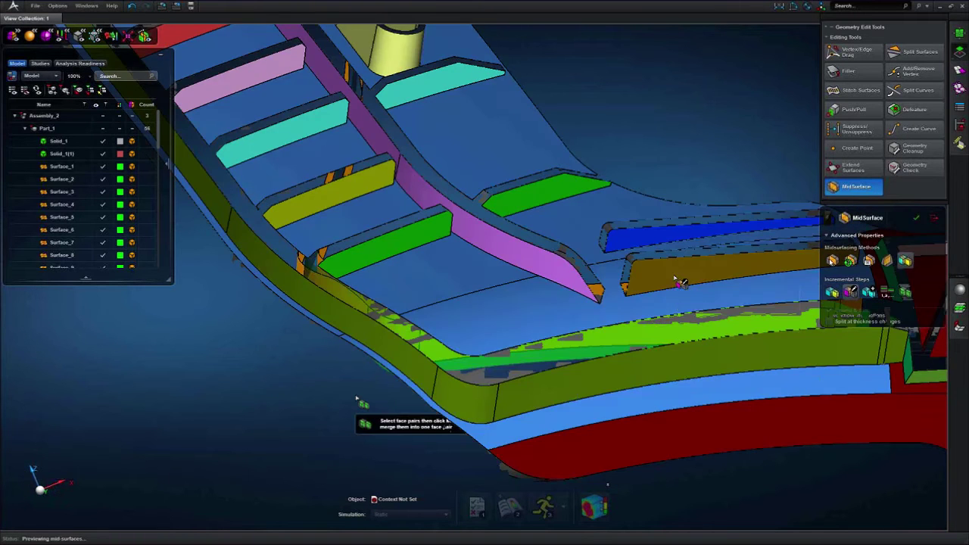
# - Merge the base plate's face pair on the narrow ribbed arm with the large base plate's face pair from the underside
pyautogui.scroll(-5, 674, 278)
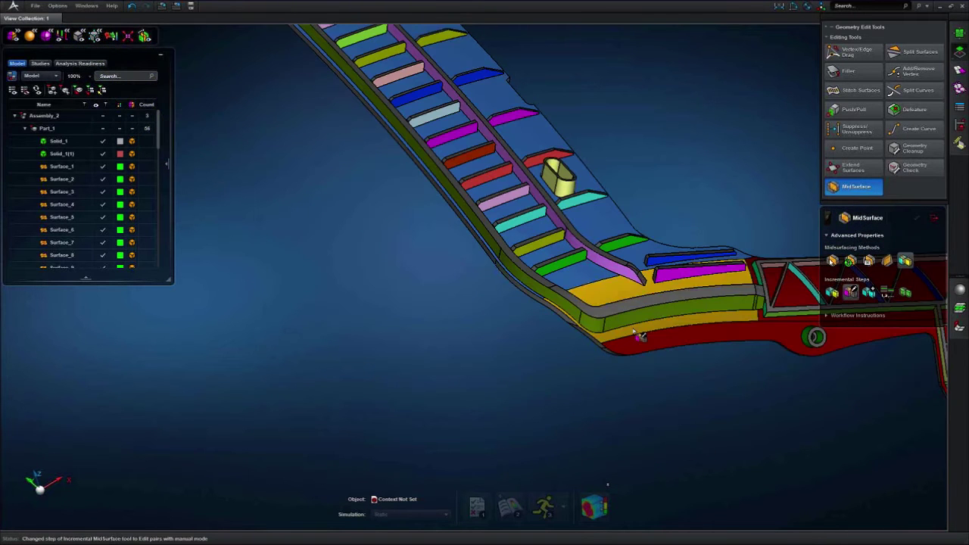
pyautogui.moveTo(571, 384); pyautogui.dragTo(541, 368, button='middle')
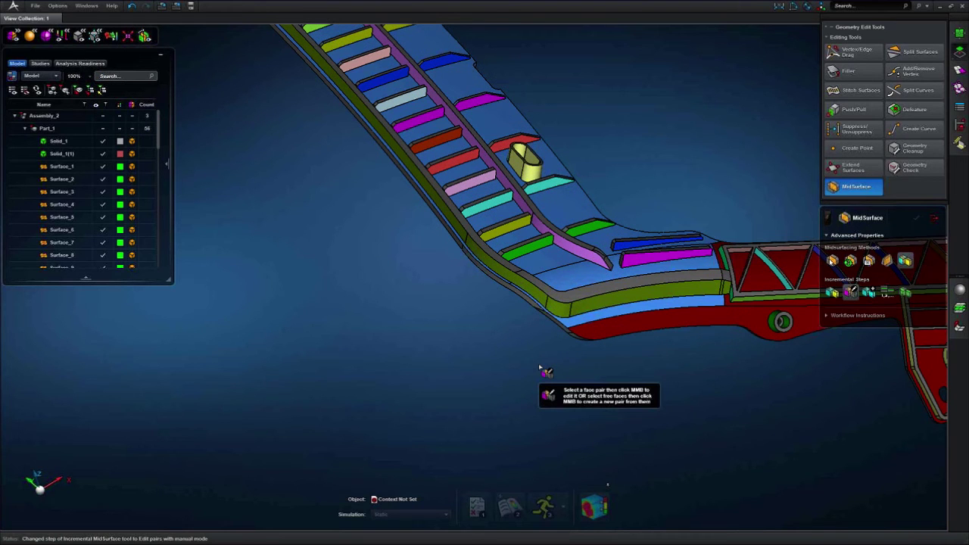
pyautogui.moveTo(542, 355); pyautogui.dragTo(493, 366, button='middle')
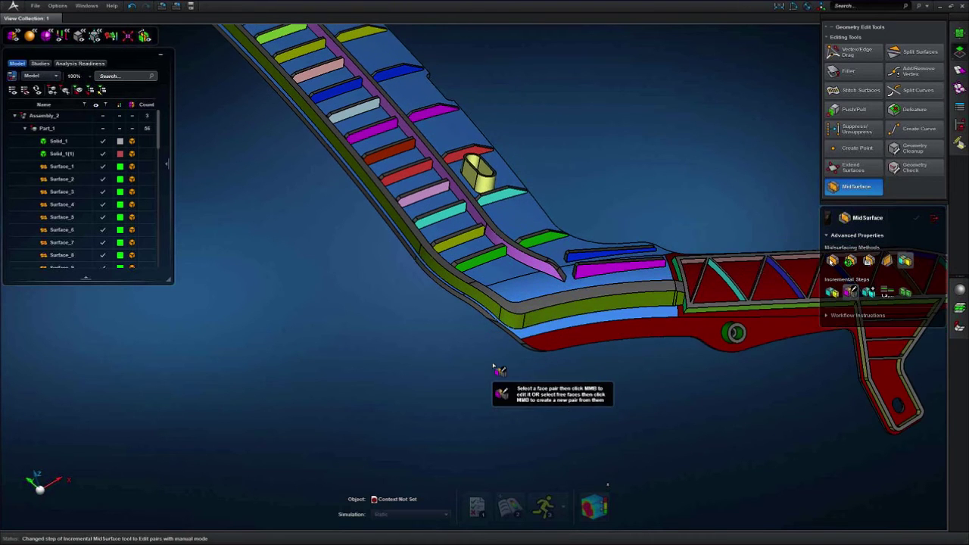
pyautogui.scroll(-5, 493, 368)
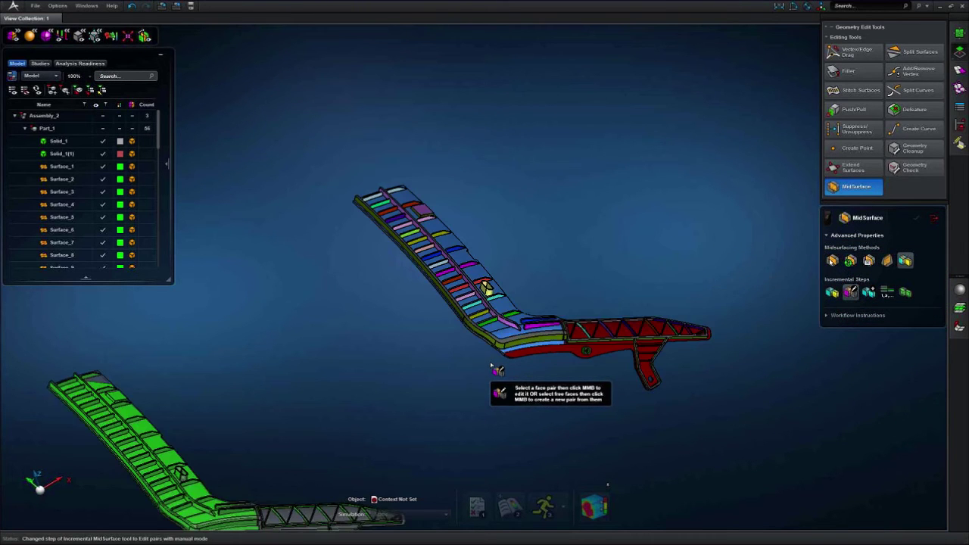
pyautogui.moveTo(490, 366); pyautogui.dragTo(476, 462, button='middle')
pyautogui.scroll(4, 557, 272)
pyautogui.moveTo(518, 285); pyautogui.dragTo(489, 283, button='middle')
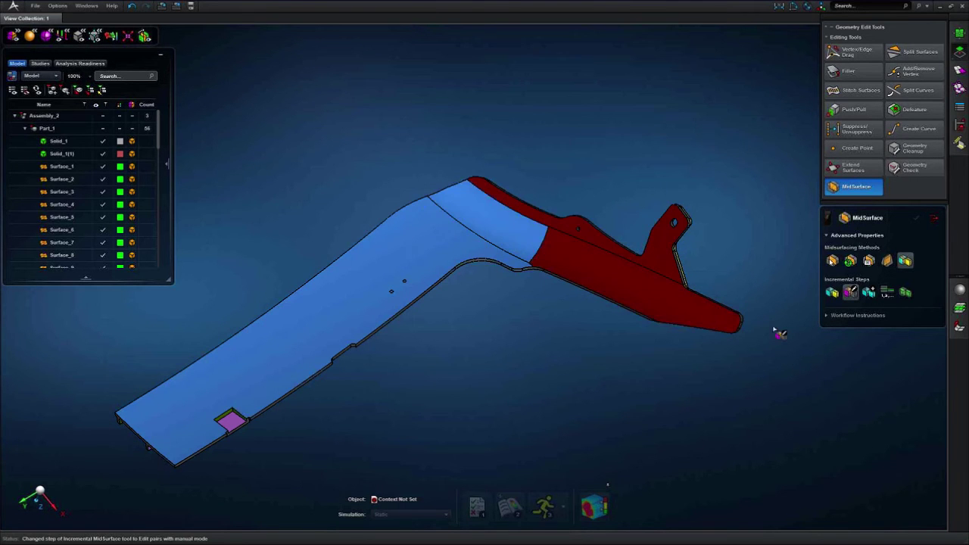
pyautogui.click(869, 293)
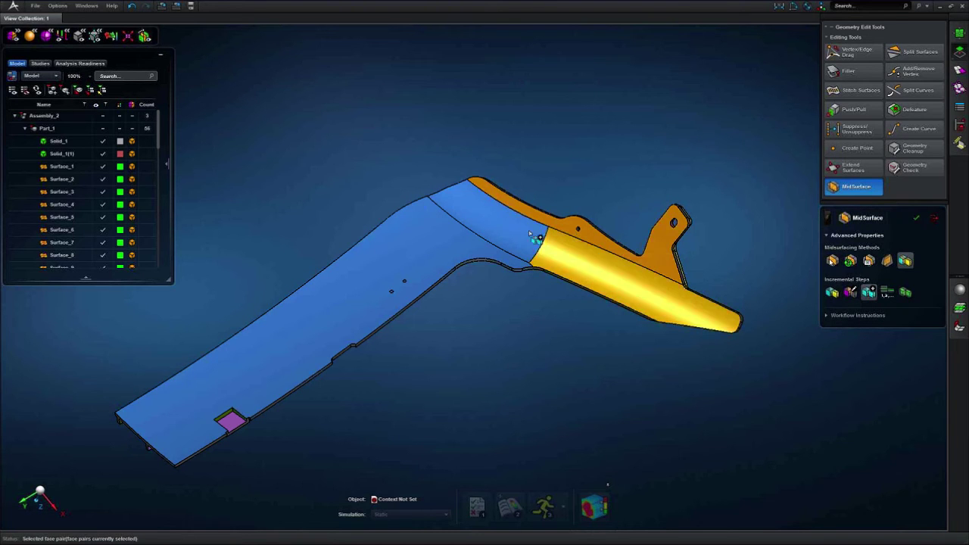
pyautogui.click(520, 260)
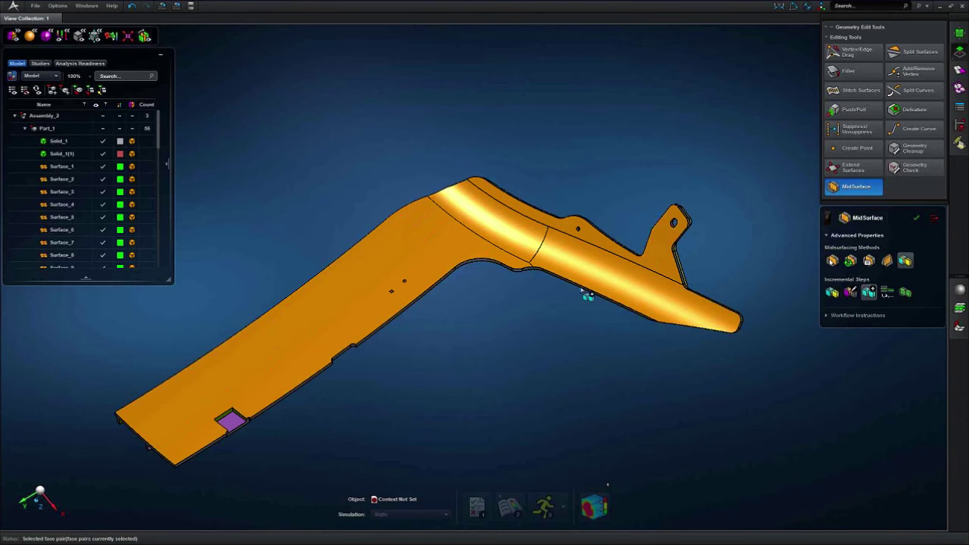
pyautogui.middleClick(568, 317)
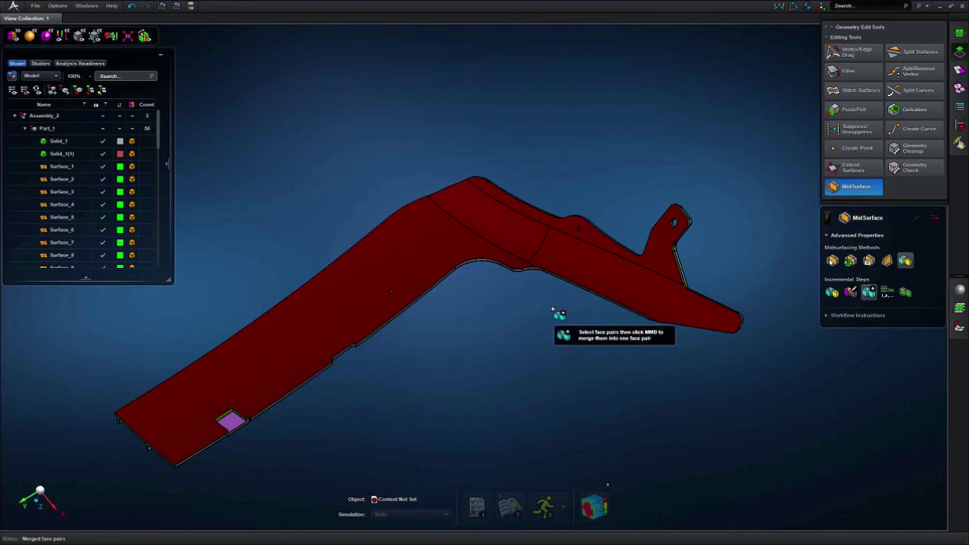
# - Preview the midsurface of the merged base plate face pair
pyautogui.moveTo(540, 309); pyautogui.dragTo(562, 322, button='middle')
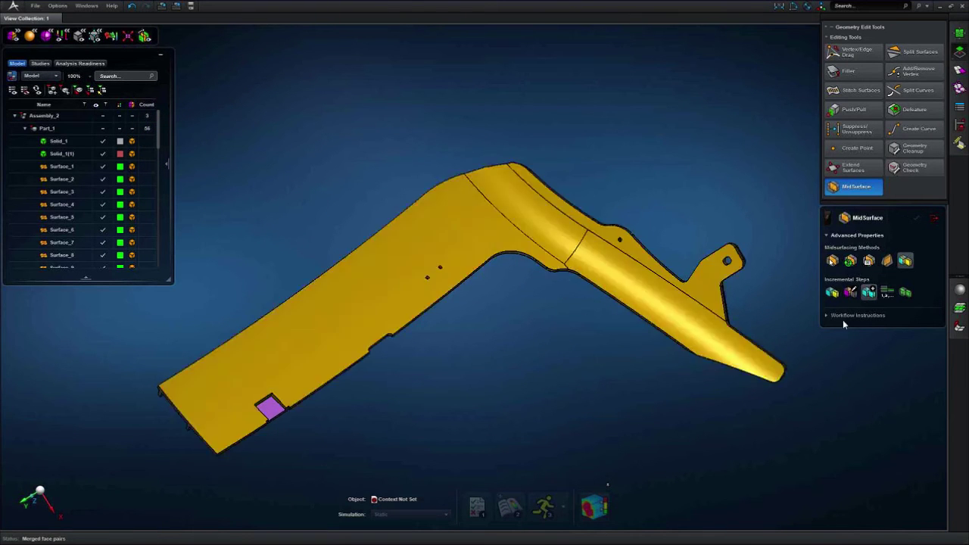
pyautogui.click(905, 293)
pyautogui.middleClick(583, 263)
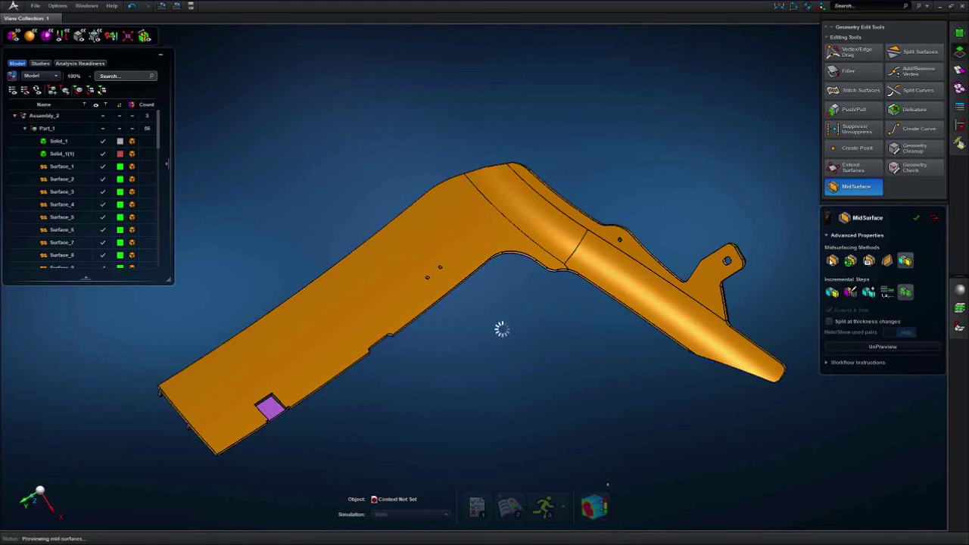
# - Examine the previewed base plate midsurface along its notched edge, end corners and bend, comparing its boundary with the paired faces
pyautogui.scroll(5, 471, 341)
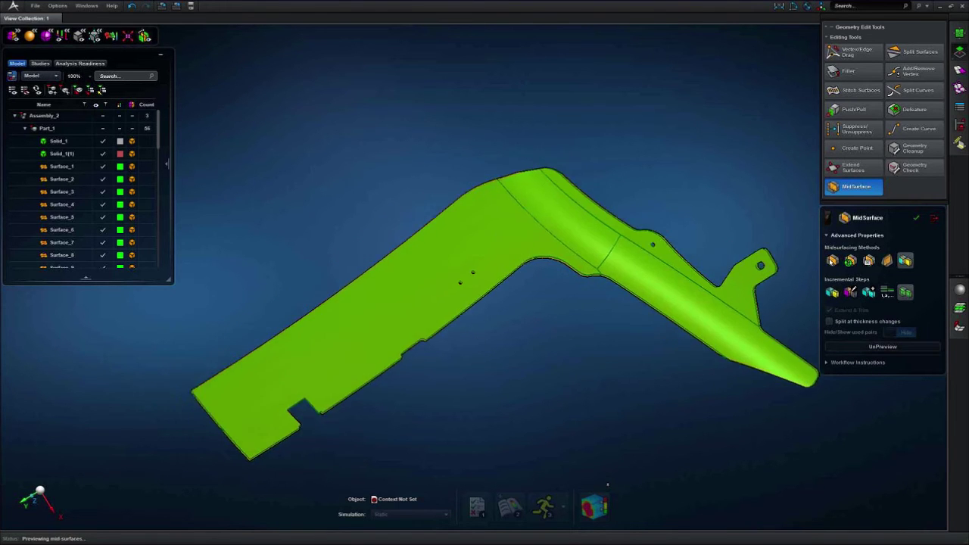
pyautogui.scroll(5, 489, 322)
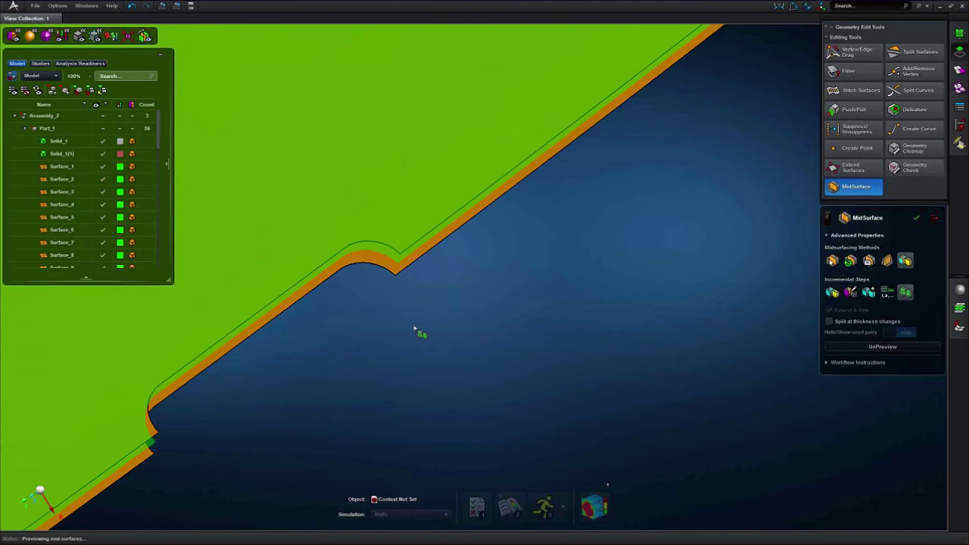
pyautogui.moveTo(414, 328); pyautogui.dragTo(441, 310, button='middle')
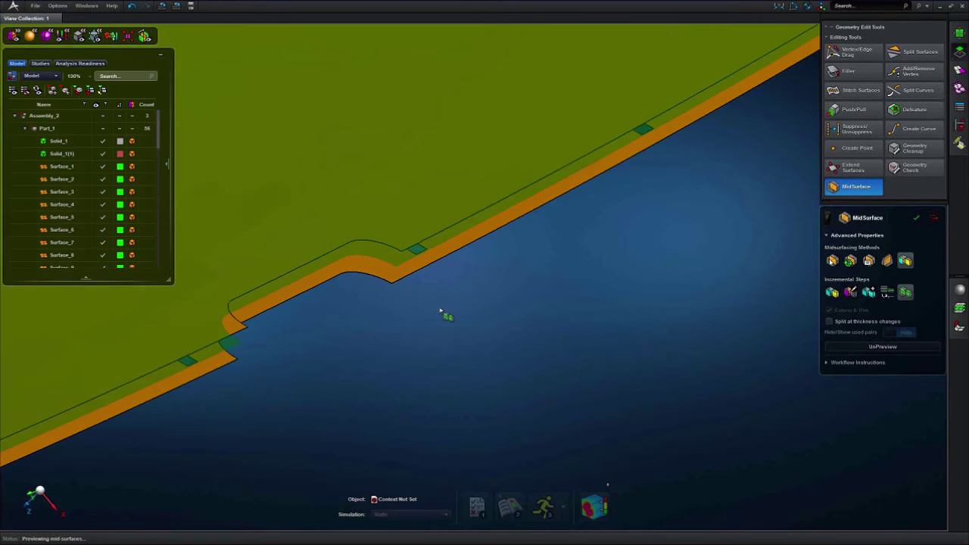
pyautogui.scroll(-10, 448, 306)
pyautogui.moveTo(361, 402); pyautogui.dragTo(551, 381, button='middle')
pyautogui.scroll(5, 533, 392)
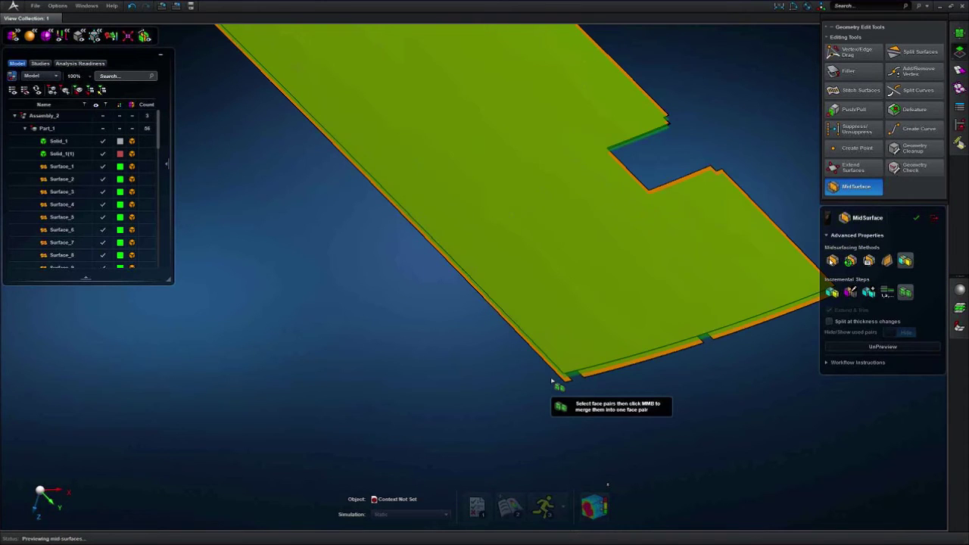
pyautogui.scroll(-8, 552, 380)
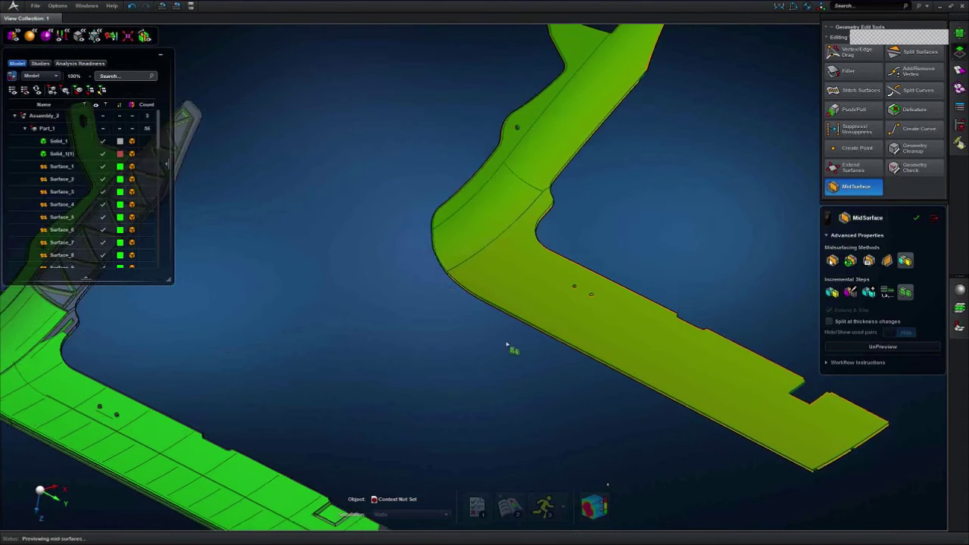
pyautogui.moveTo(450, 290); pyautogui.dragTo(464, 293, button='right')
pyautogui.scroll(7, 454, 282)
pyautogui.moveTo(435, 268); pyautogui.dragTo(363, 281, button='middle')
pyautogui.scroll(-8, 365, 284)
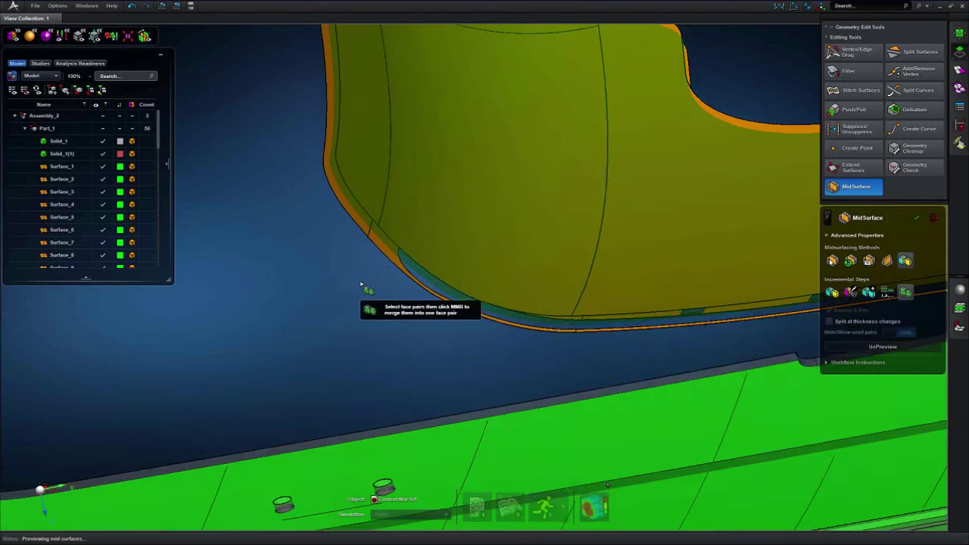
pyautogui.moveTo(336, 277); pyautogui.dragTo(453, 350, button='middle')
pyautogui.scroll(3, 457, 335)
pyautogui.scroll(-4, 426, 369)
# - Return to editing face pairs and examine the oval boss on both the transparent original solid and the paired copy
pyautogui.click(850, 292)
pyautogui.moveTo(763, 297); pyautogui.dragTo(502, 417, button='middle')
pyautogui.scroll(3, 501, 409)
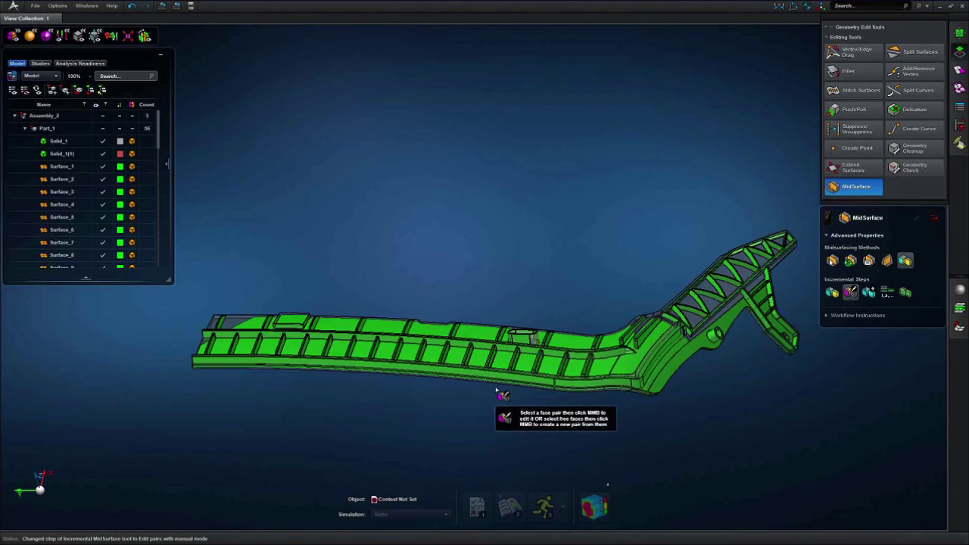
pyautogui.moveTo(517, 328)
pyautogui.mouseDown(button='middle')
pyautogui.moveTo(533, 357)
pyautogui.moveTo(556, 331)
pyautogui.moveTo(512, 313)
pyautogui.mouseUp(button='middle')
pyautogui.scroll(6, 513, 312)
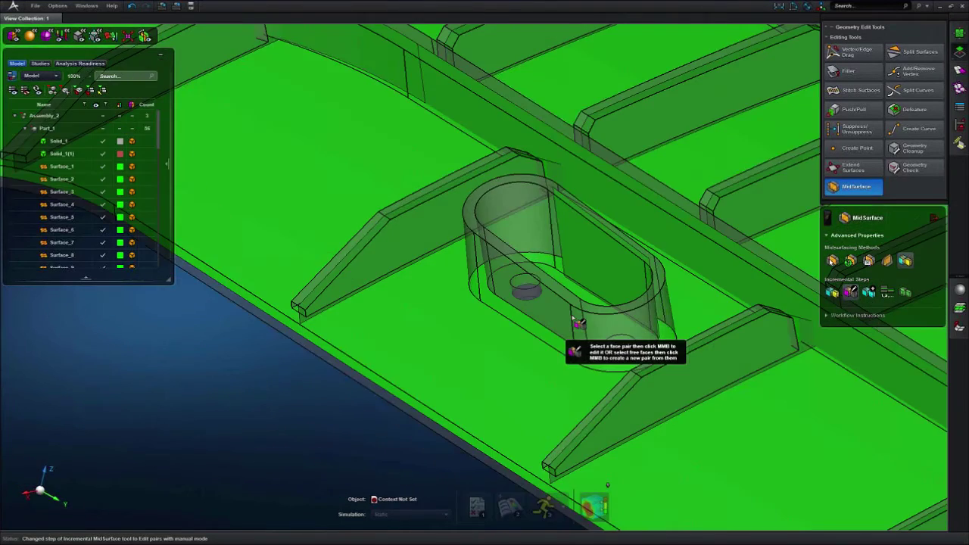
pyautogui.moveTo(576, 322)
pyautogui.mouseDown(button='middle')
pyautogui.moveTo(597, 287)
pyautogui.moveTo(589, 310)
pyautogui.mouseUp(button='middle')
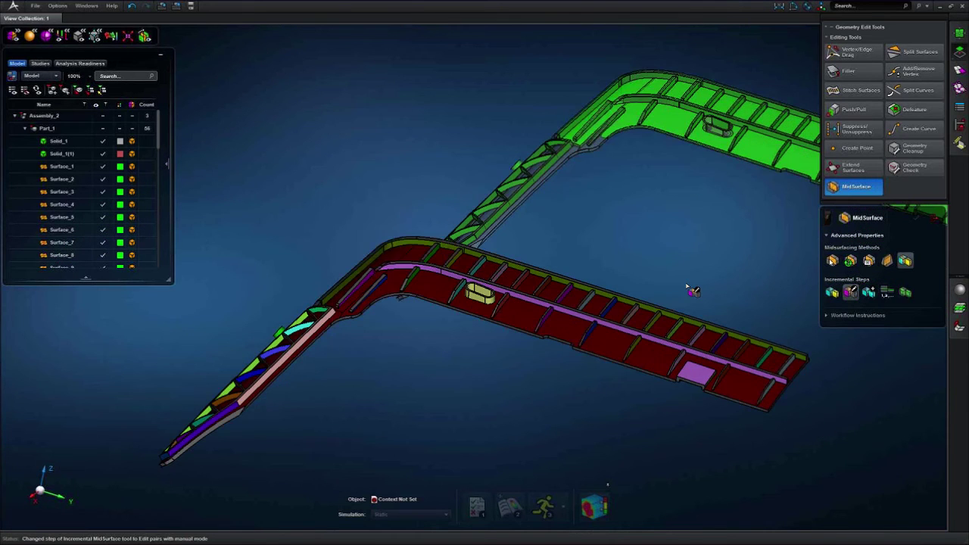
pyautogui.scroll(5, 467, 324)
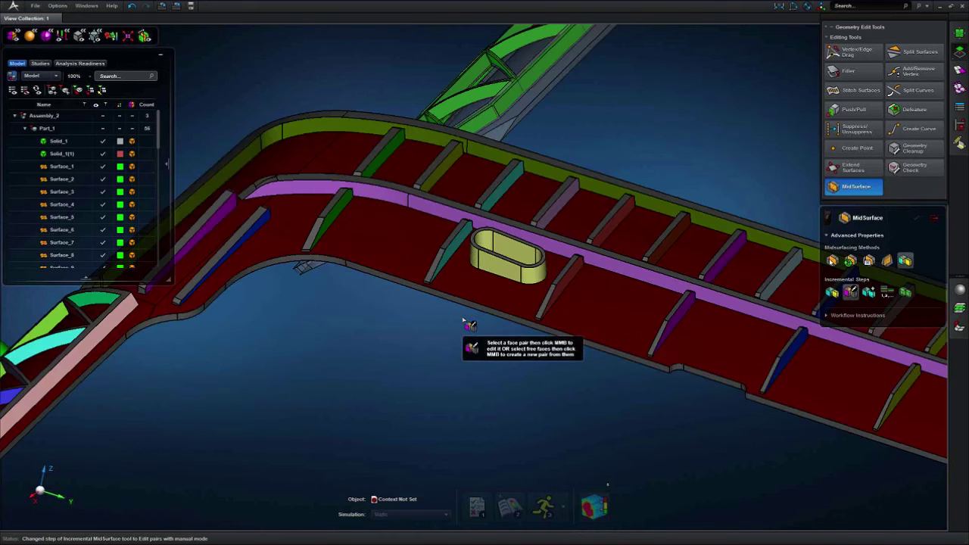
# - Open the oval boss's face pair for editing and check the faces assigned to its inner and outer sides
pyautogui.scroll(3, 467, 324)
pyautogui.scroll(3, 598, 309)
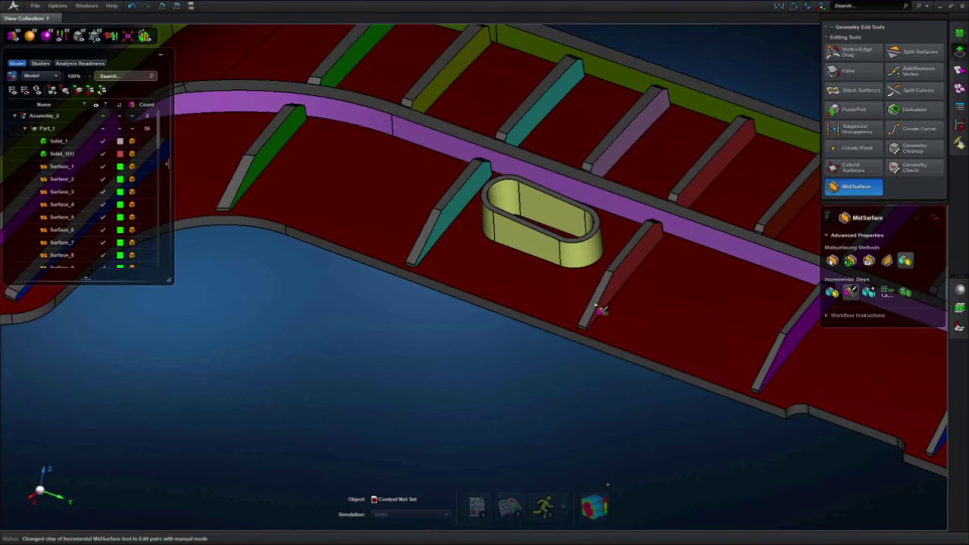
pyautogui.click(797, 286)
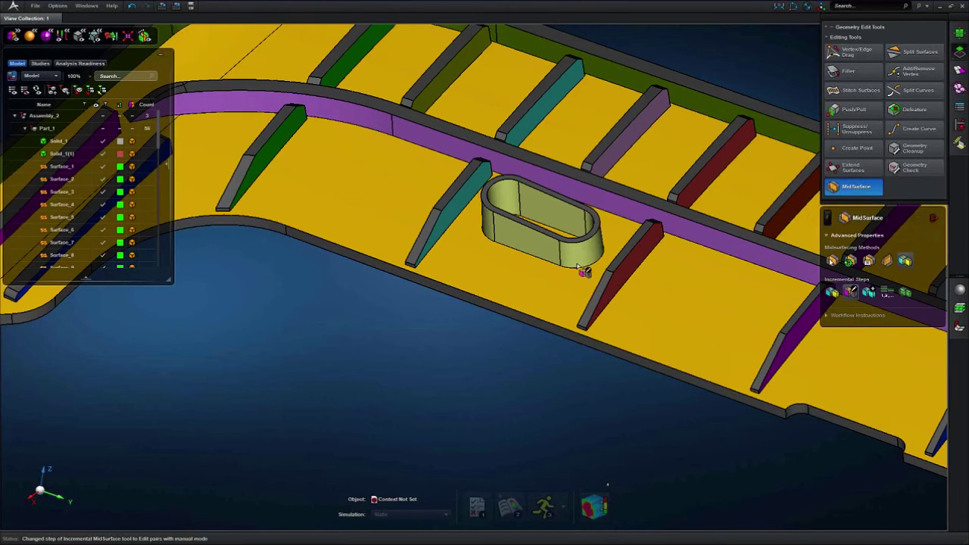
pyautogui.click(580, 259)
pyautogui.middleClick(429, 327)
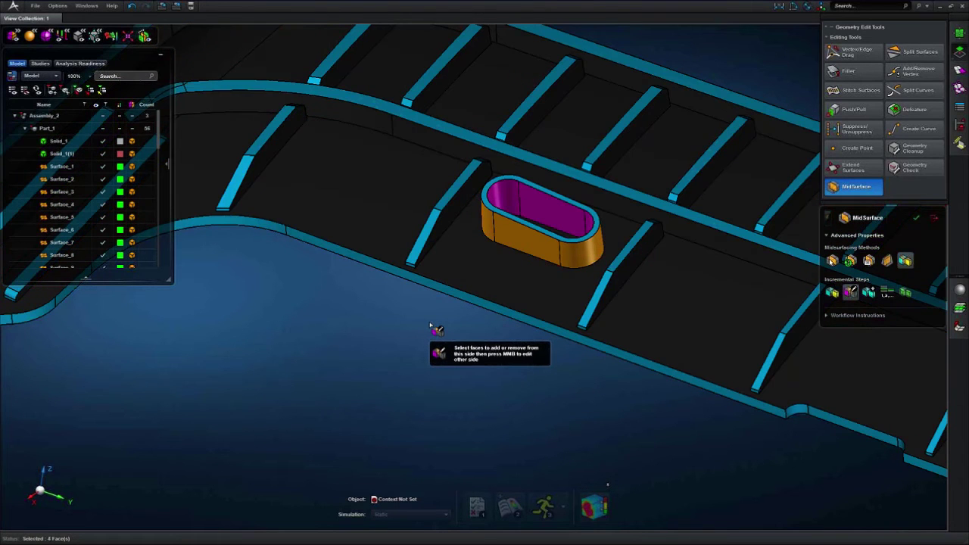
pyautogui.moveTo(435, 322); pyautogui.dragTo(488, 398, button='middle')
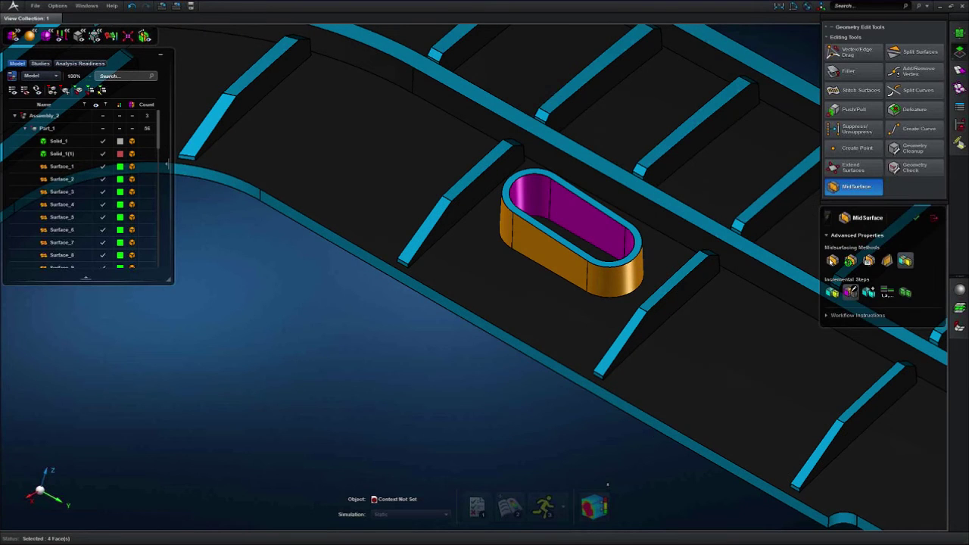
# - Switch to defining offset types and preview the midsurface of the oval boss's face pair with its current offset type
pyautogui.click(887, 292)
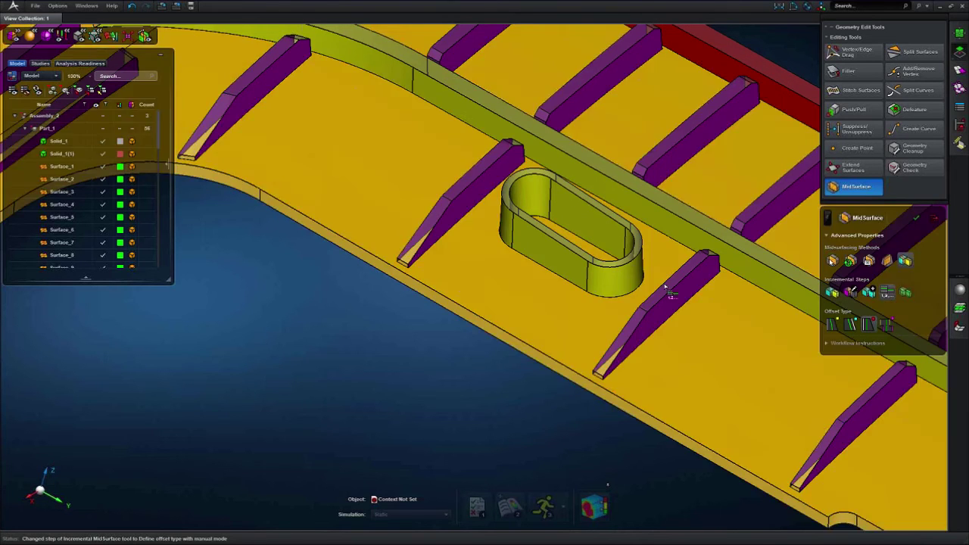
pyautogui.scroll(5, 528, 261)
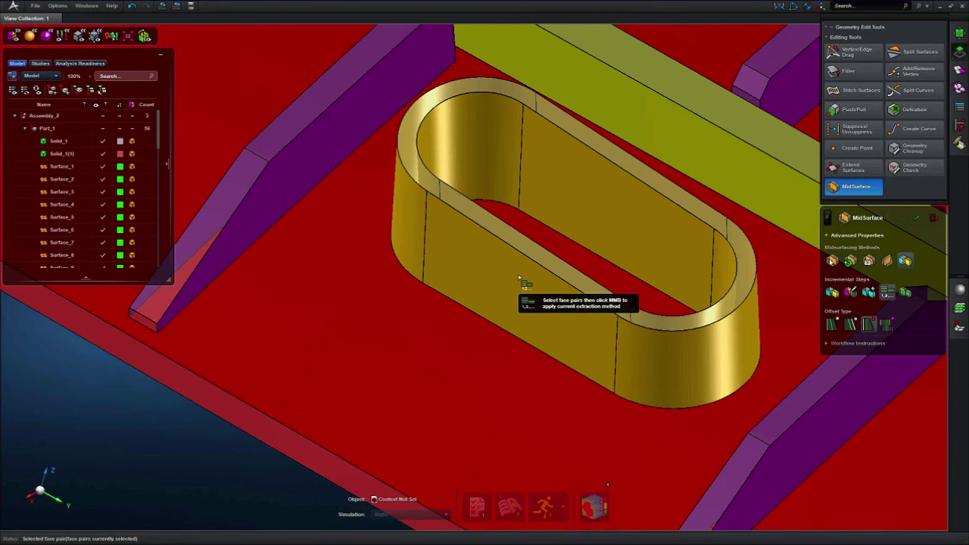
pyautogui.click(519, 279)
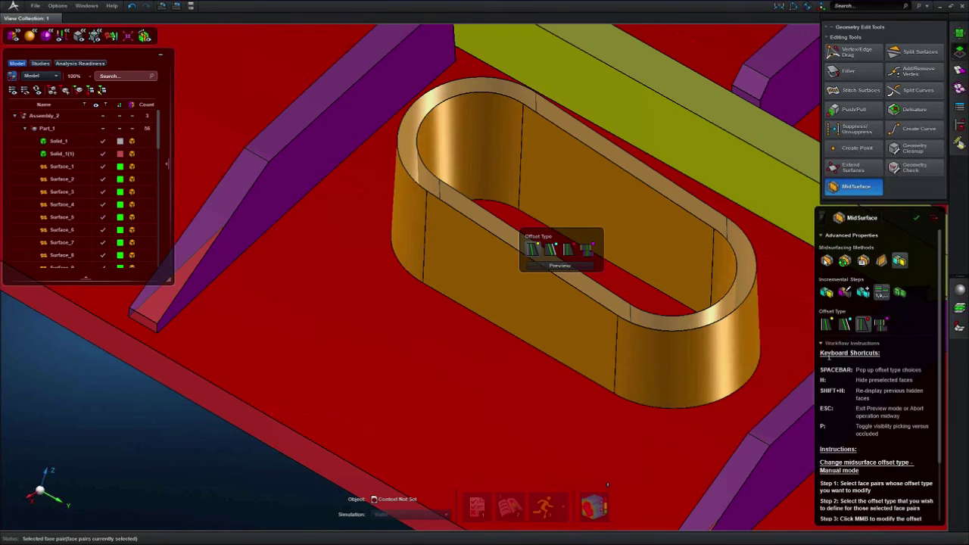
pyautogui.moveTo(831, 371); pyautogui.dragTo(851, 370)
pyautogui.click(849, 370)
pyautogui.click(821, 345)
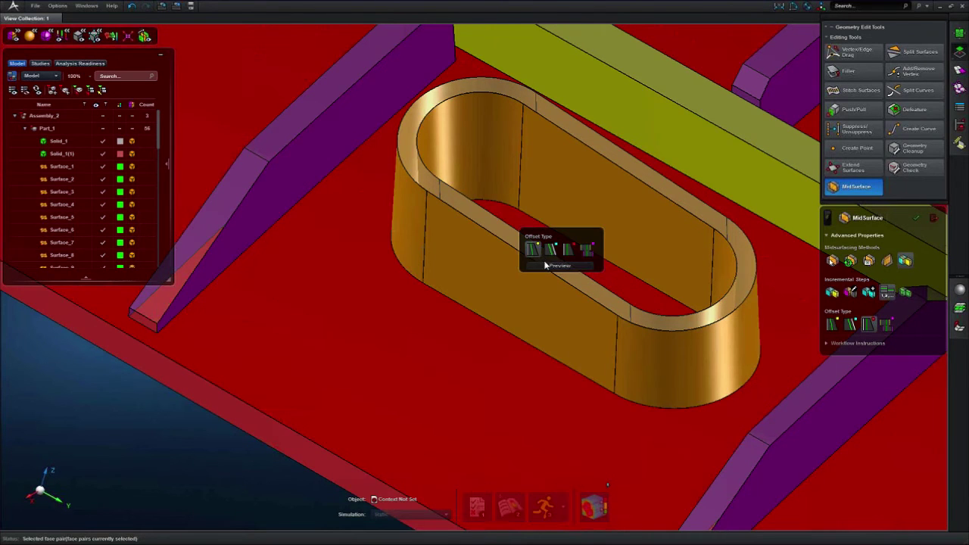
pyautogui.click(545, 265)
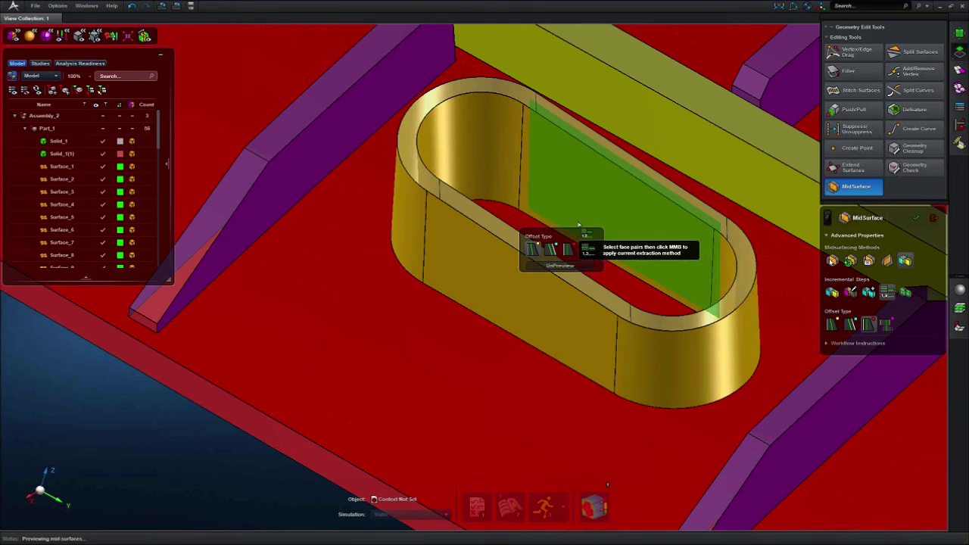
# - Examine the previewed boss midsurface against the oval wall and the surrounding base plate, ribs and original solid
pyautogui.moveTo(581, 229); pyautogui.dragTo(708, 180, button='middle')
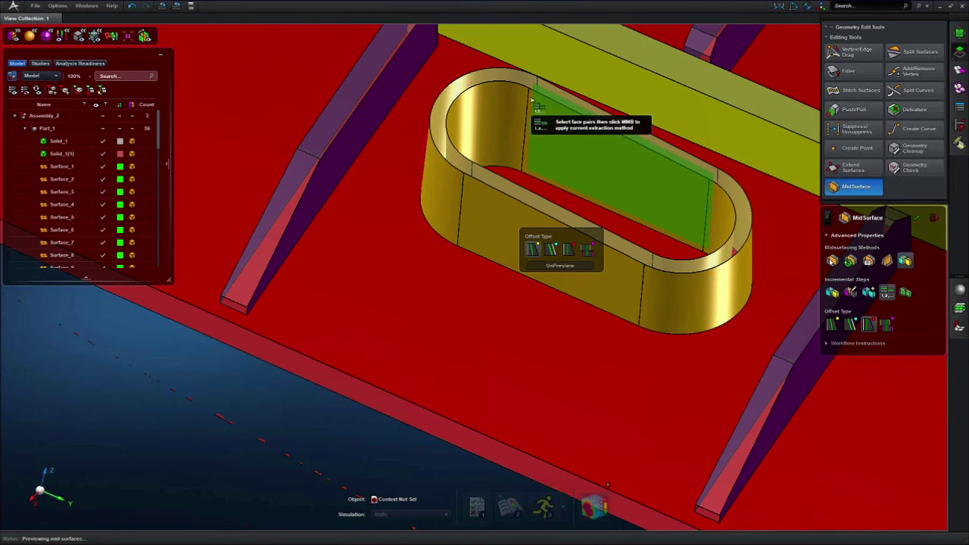
pyautogui.scroll(-8, 544, 175)
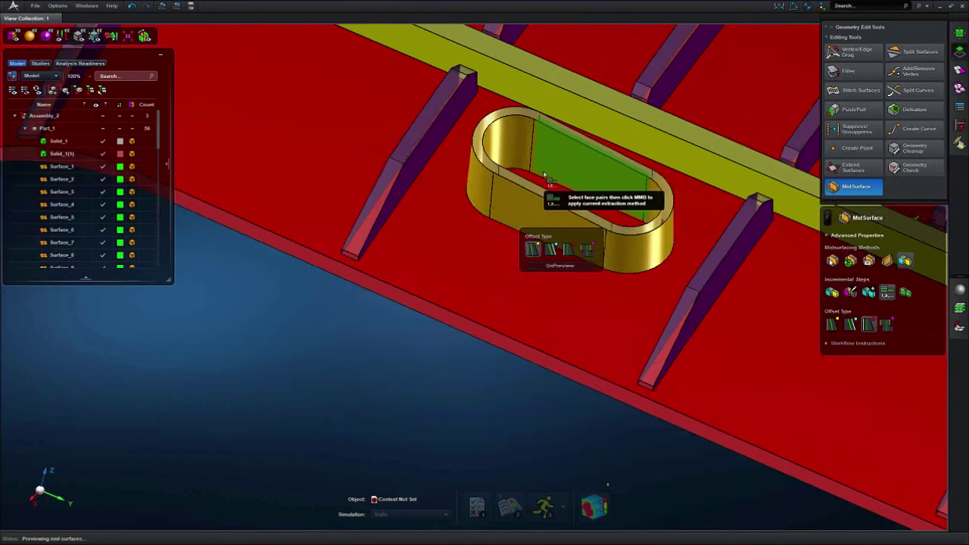
pyautogui.scroll(-6, 551, 236)
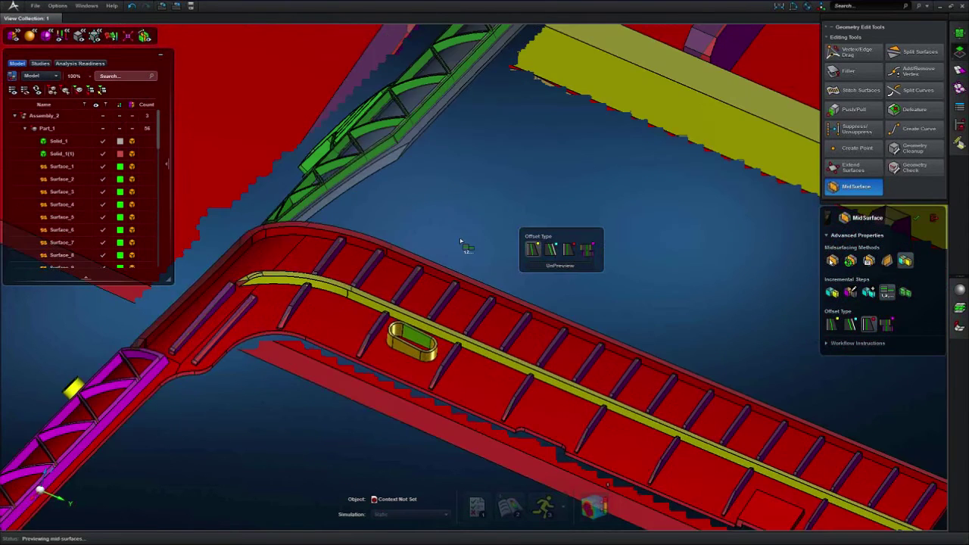
pyautogui.scroll(12, 560, 113)
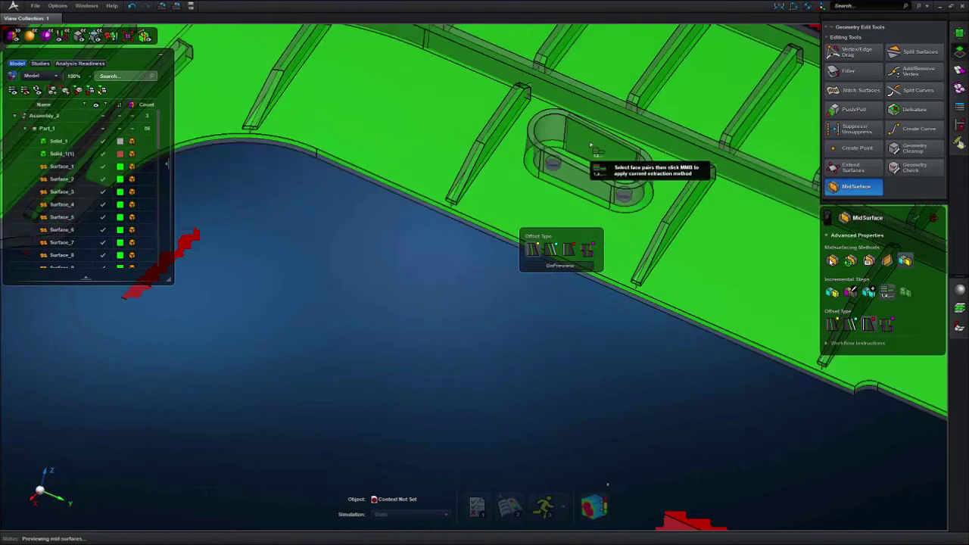
pyautogui.scroll(2, 560, 113)
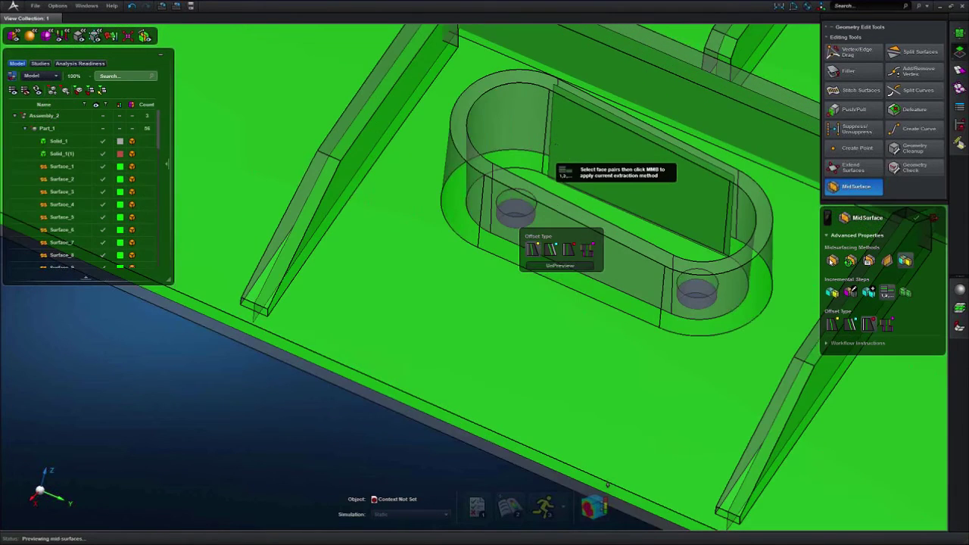
pyautogui.scroll(-5, 556, 147)
pyautogui.moveTo(441, 331); pyautogui.dragTo(533, 119, button='middle')
pyautogui.moveTo(533, 185); pyautogui.dragTo(645, 148, button='middle')
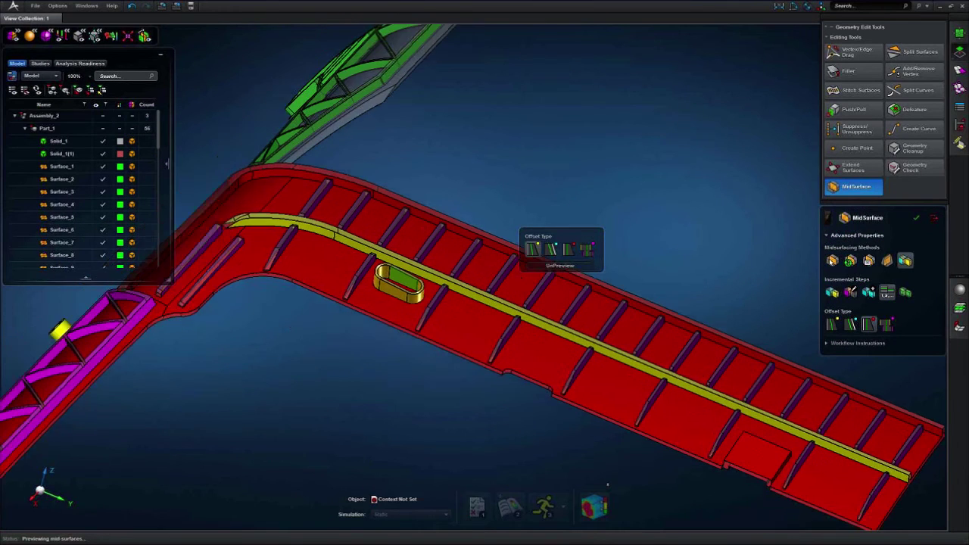
pyautogui.scroll(6, 395, 279)
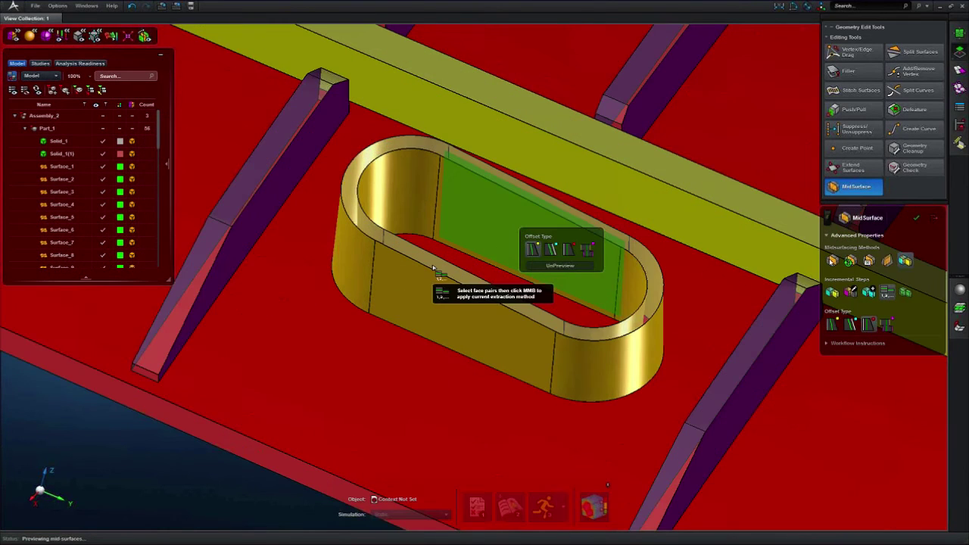
pyautogui.scroll(-3, 433, 268)
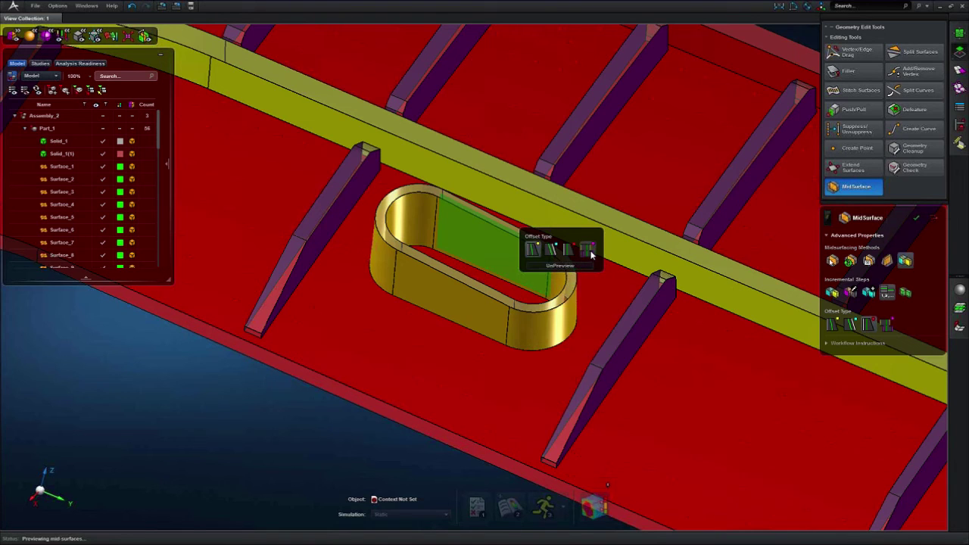
# - Compare the alternative offset types on the boss preview and choose the one whose midsurface follows the complete oval wall
pyautogui.click(553, 254)
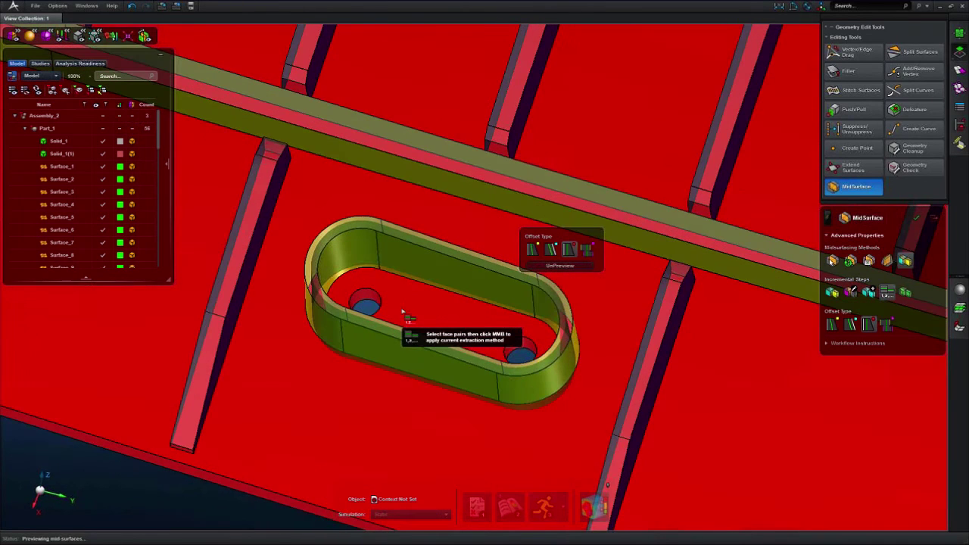
pyautogui.click(587, 252)
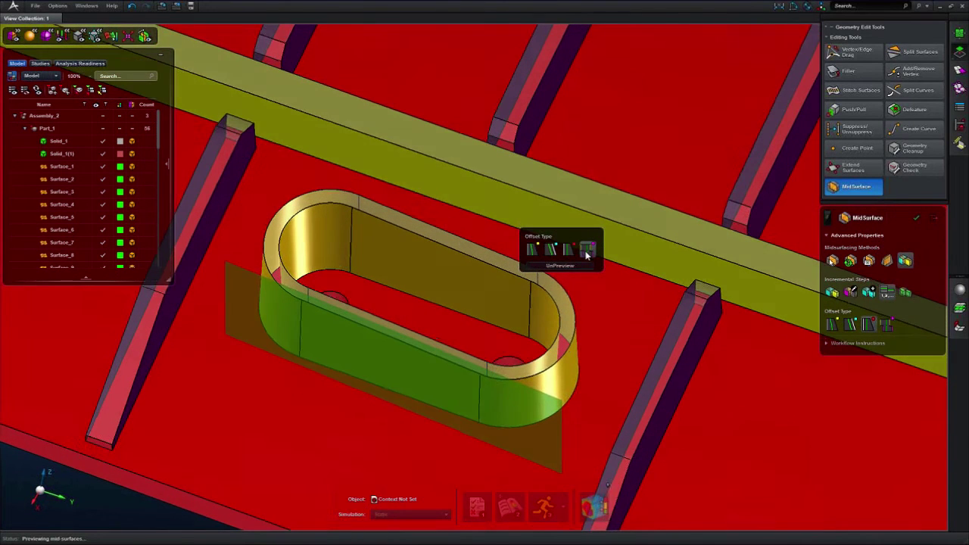
pyautogui.click(569, 252)
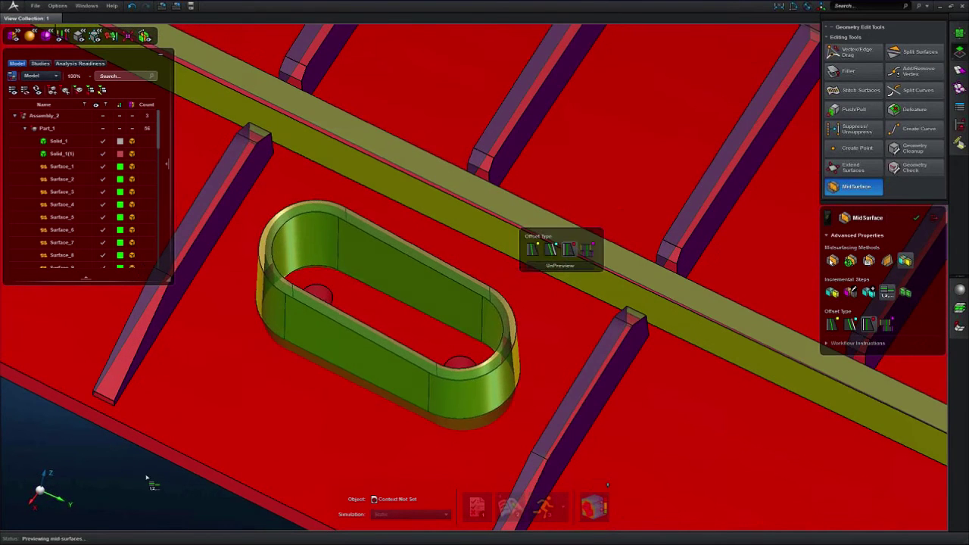
# - Examine the offset-type colouring of the face pairs on the oval boss, ribs, side walls, base plate and narrow ribbed arm
pyautogui.scroll(-3, 244, 419)
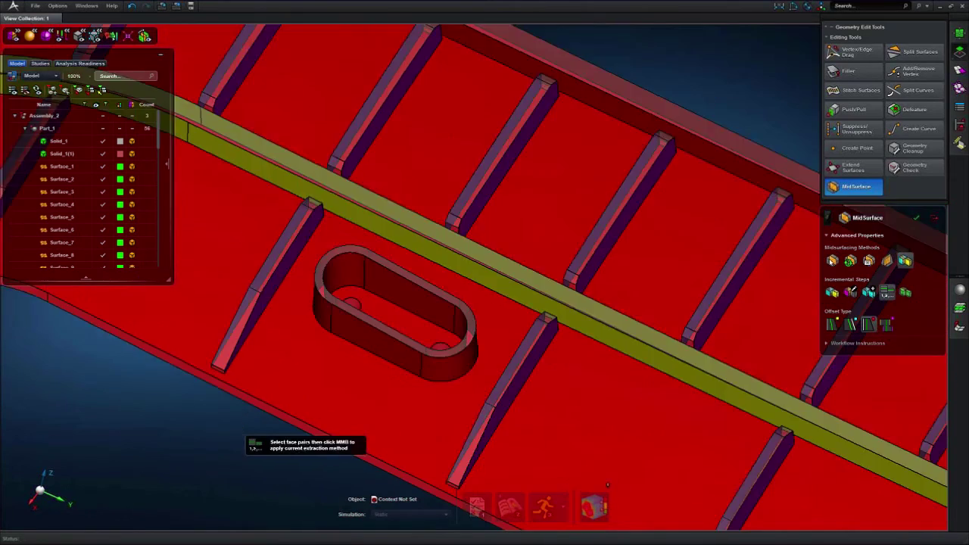
pyautogui.scroll(-3, 233, 434)
pyautogui.moveTo(289, 428); pyautogui.dragTo(432, 311, button='middle')
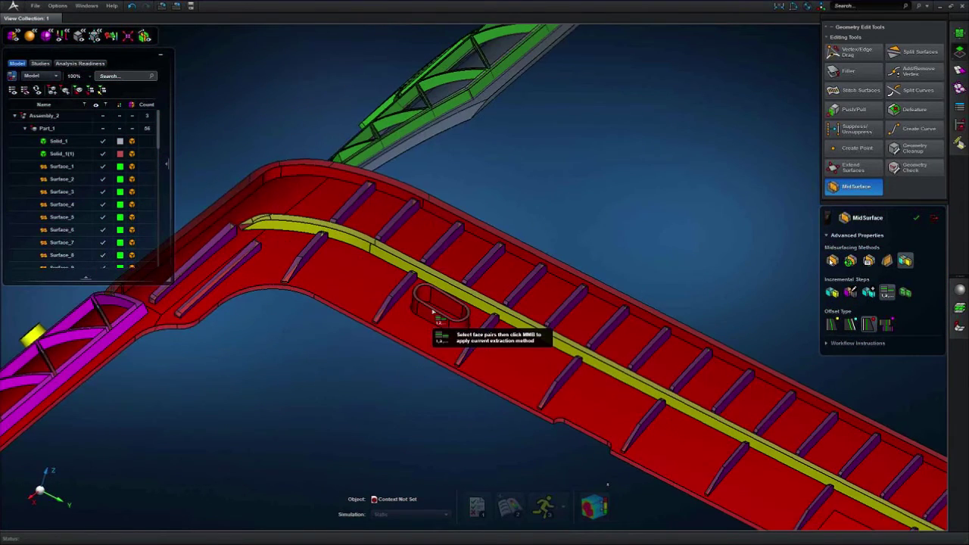
pyautogui.scroll(5, 433, 312)
pyautogui.moveTo(312, 411); pyautogui.dragTo(390, 385, button='middle')
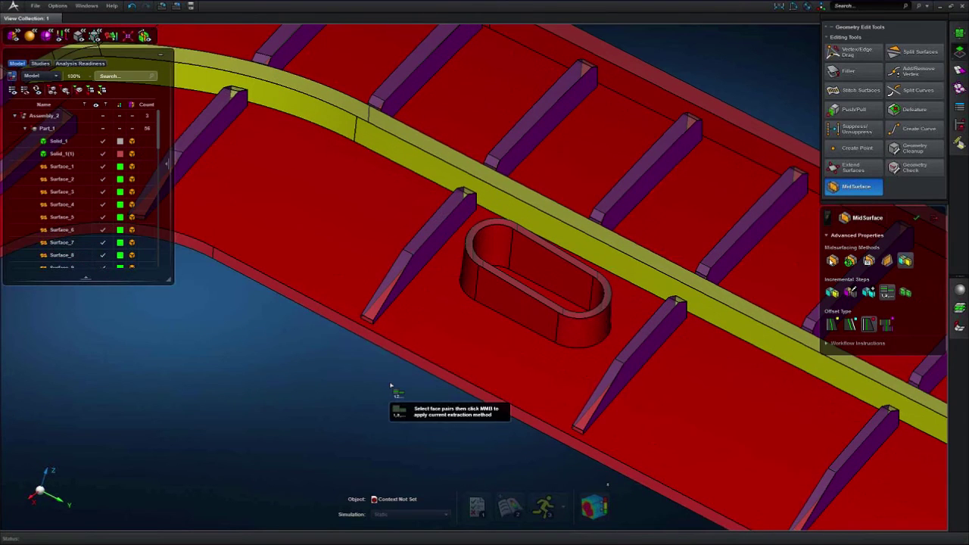
pyautogui.scroll(-3, 391, 386)
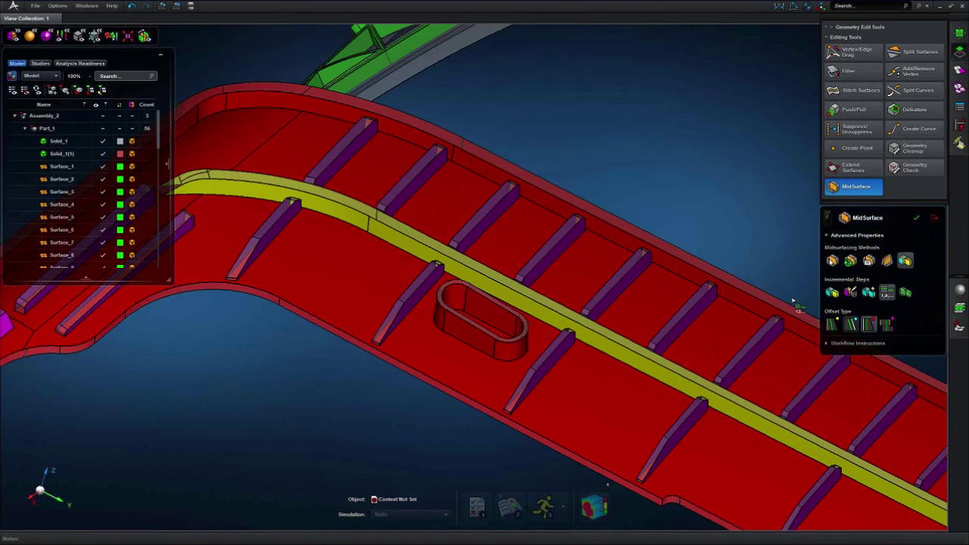
pyautogui.click(723, 257)
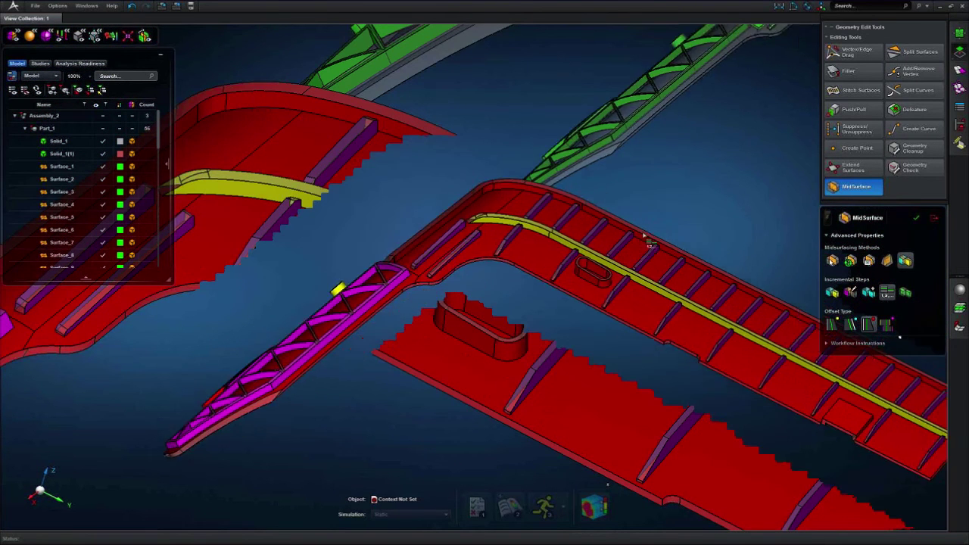
pyautogui.moveTo(644, 236); pyautogui.dragTo(639, 231, button='middle')
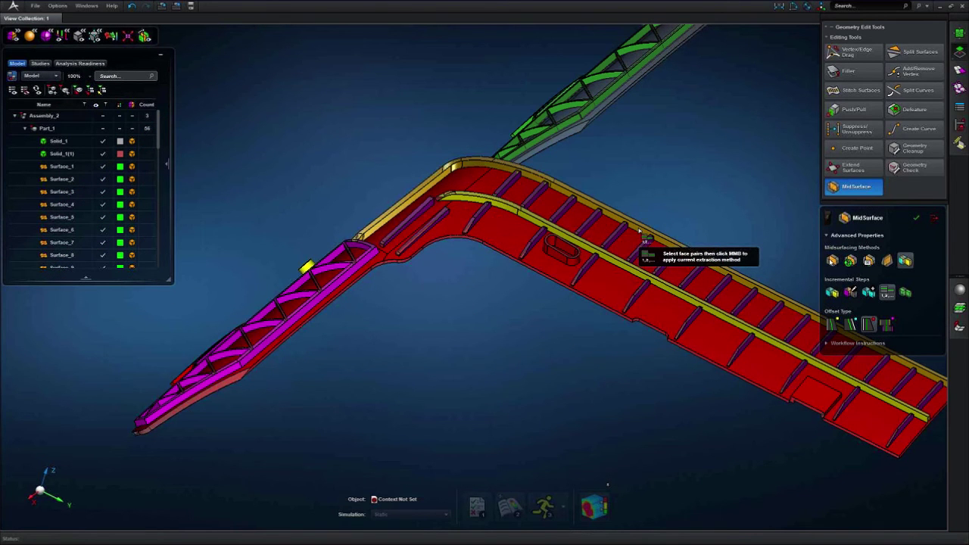
pyautogui.scroll(-4, 581, 341)
pyautogui.moveTo(573, 367); pyautogui.dragTo(546, 321, button='middle')
pyautogui.scroll(3, 546, 322)
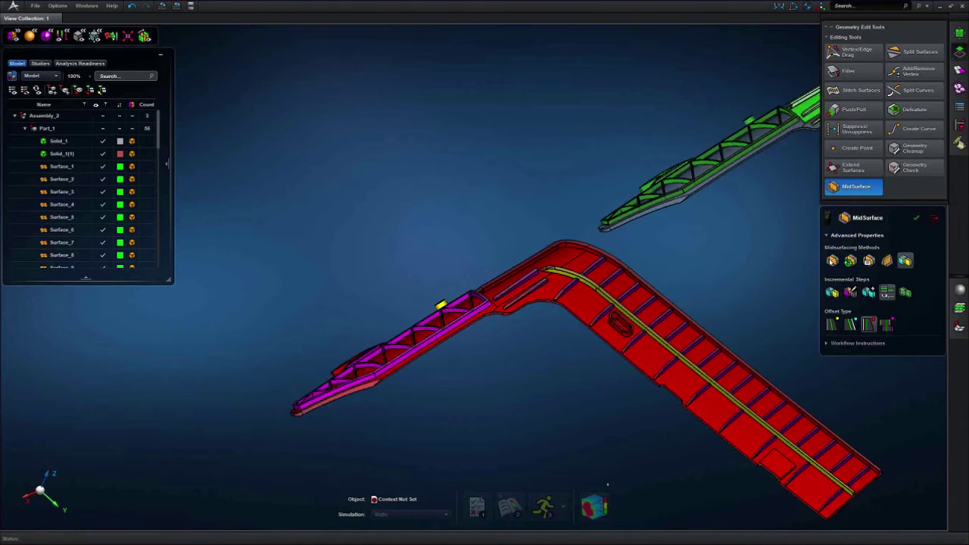
pyautogui.moveTo(512, 368)
pyautogui.mouseDown(button='middle')
pyautogui.moveTo(508, 374)
pyautogui.moveTo(540, 379)
pyautogui.moveTo(536, 387)
pyautogui.moveTo(494, 369)
pyautogui.moveTo(518, 376)
pyautogui.moveTo(521, 396)
pyautogui.moveTo(537, 370)
pyautogui.moveTo(523, 379)
pyautogui.mouseUp(button='middle')
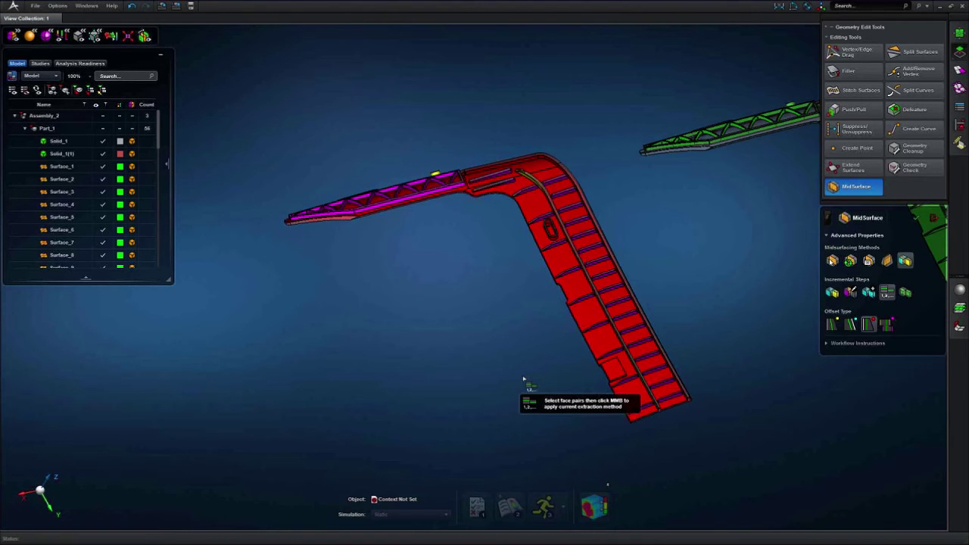
# - Extract the midsurfaces of all face pairs on the paired copy with Extend & Trim enabled
pyautogui.click(905, 293)
pyautogui.moveTo(757, 296)
pyautogui.mouseDown(button='middle')
pyautogui.moveTo(715, 295)
pyautogui.moveTo(381, 177)
pyautogui.mouseUp(button='middle')
pyautogui.moveTo(282, 127)
pyautogui.mouseDown()
pyautogui.moveTo(595, 426)
pyautogui.moveTo(634, 426)
pyautogui.mouseUp()
pyautogui.middleClick(629, 419)
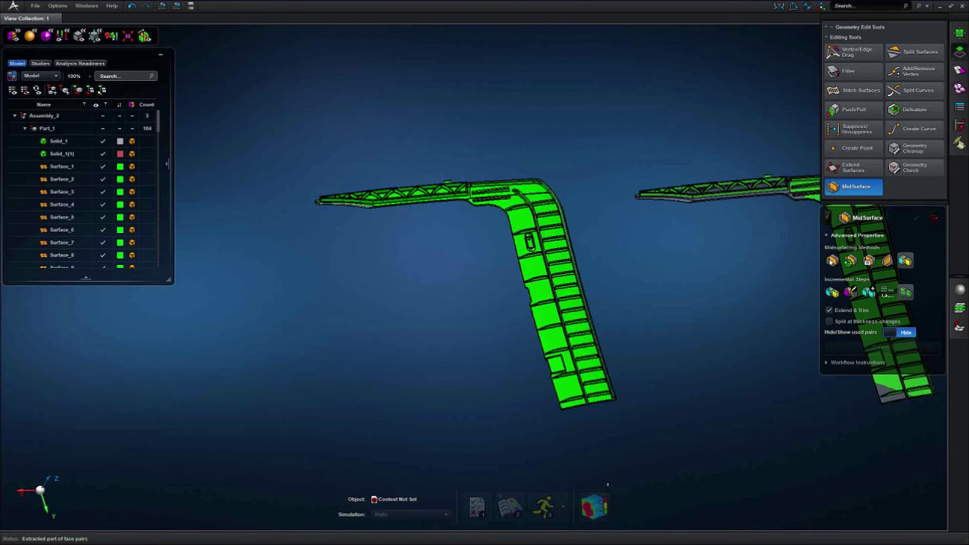
# - Examine the extracted midsurfaces where the ribs meet the walls and base plate, at the plate's end and along the narrow arm
pyautogui.moveTo(517, 364); pyautogui.dragTo(577, 395, button='middle')
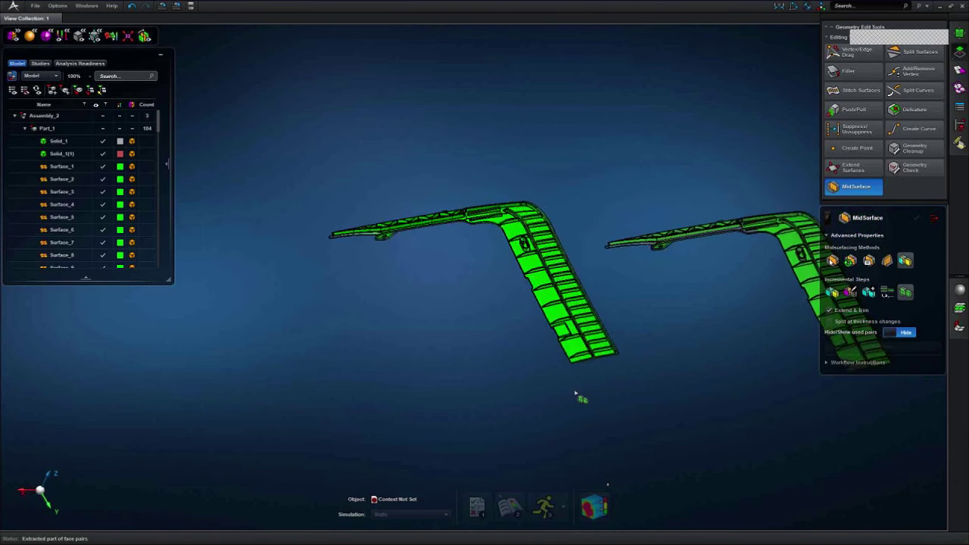
pyautogui.scroll(5, 598, 352)
pyautogui.scroll(8, 600, 350)
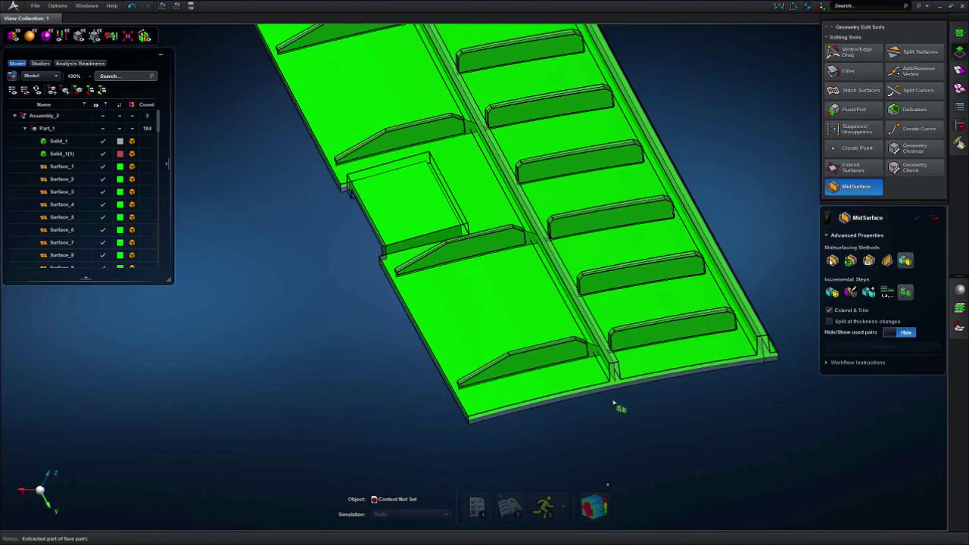
pyautogui.scroll(3, 582, 335)
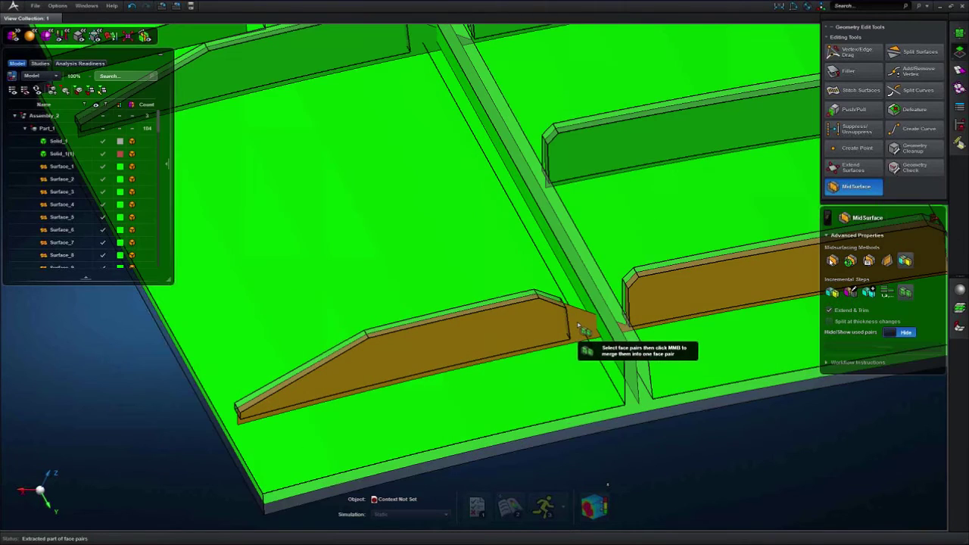
pyautogui.scroll(-8, 579, 325)
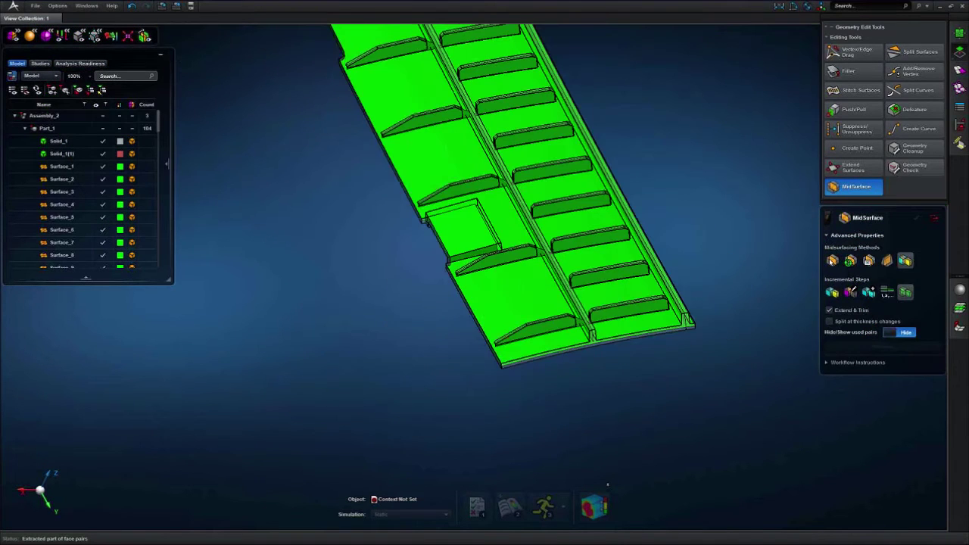
pyautogui.moveTo(496, 395); pyautogui.dragTo(508, 395, button='middle')
pyautogui.scroll(-6, 511, 395)
pyautogui.moveTo(352, 241); pyautogui.dragTo(489, 280, button='middle')
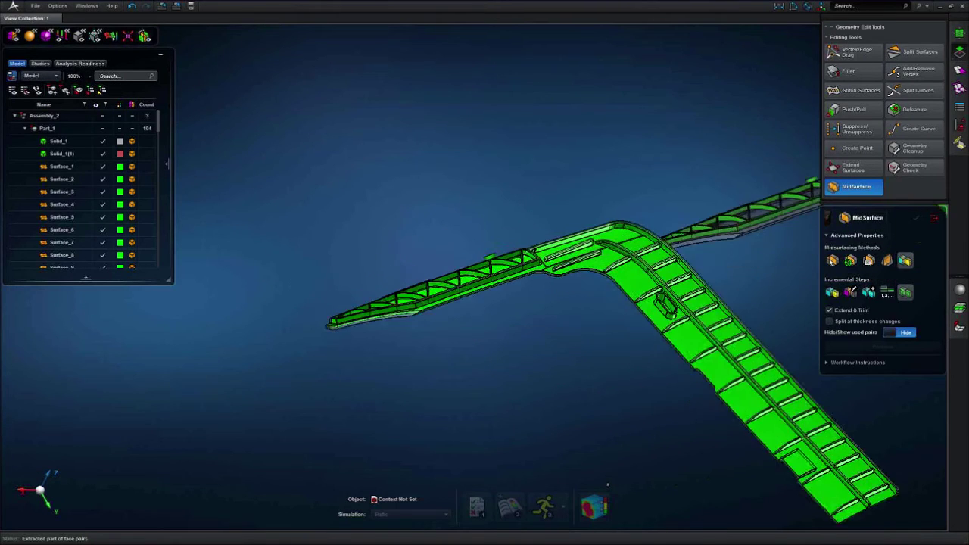
pyautogui.scroll(5, 500, 282)
pyautogui.scroll(10, 499, 282)
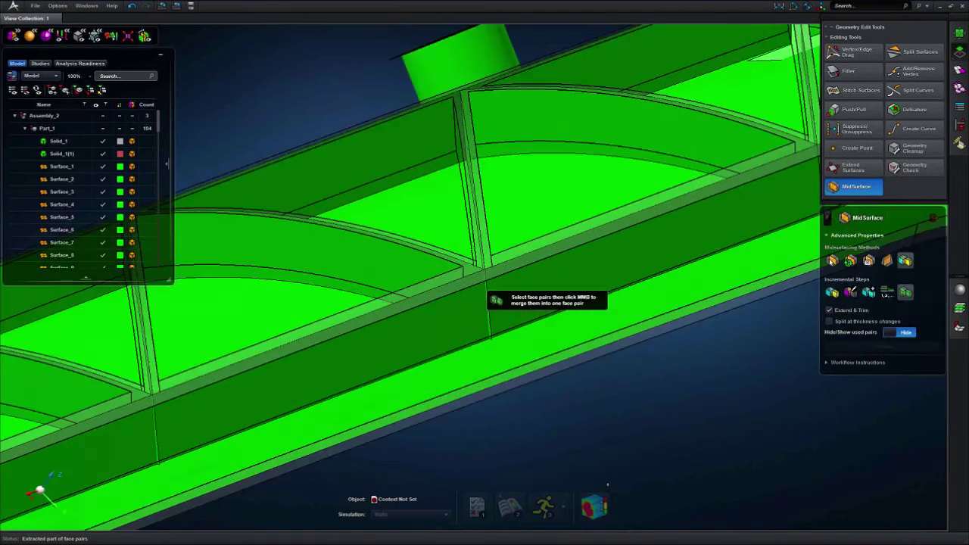
# - Examine the extracted midsurfaces where the diagonal ribs join the long wall of the narrow arm, comparing them with the solid
pyautogui.moveTo(422, 306); pyautogui.dragTo(430, 334, button='middle')
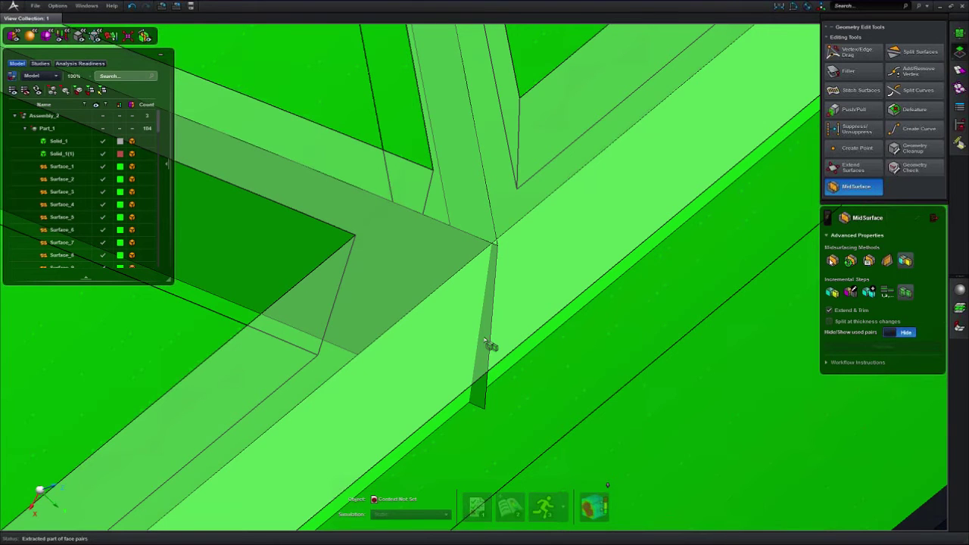
pyautogui.moveTo(485, 350); pyautogui.dragTo(488, 303, button='middle')
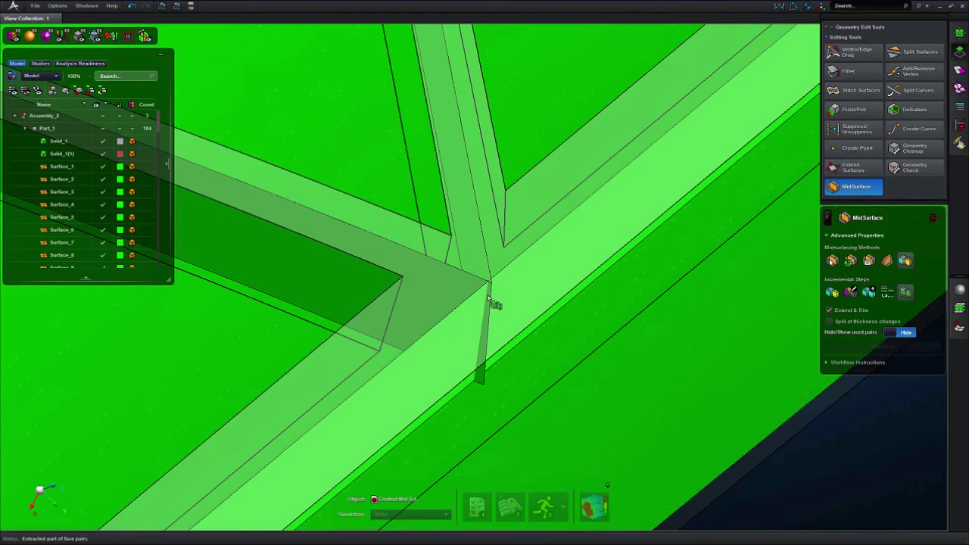
pyautogui.scroll(-2, 484, 346)
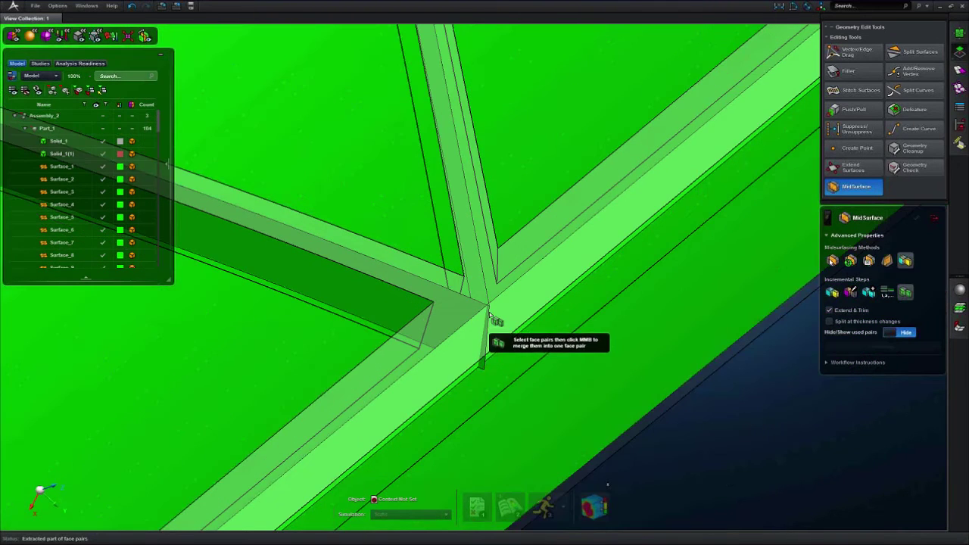
pyautogui.scroll(2, 488, 312)
pyautogui.scroll(-6, 488, 310)
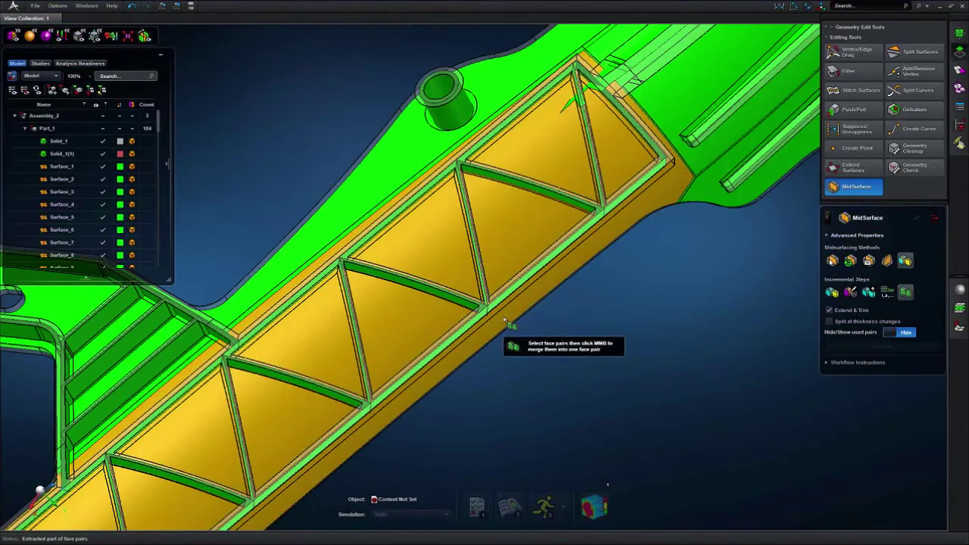
pyautogui.scroll(-3, 547, 341)
pyautogui.moveTo(548, 341); pyautogui.dragTo(493, 297, button='middle')
pyautogui.scroll(-3, 532, 311)
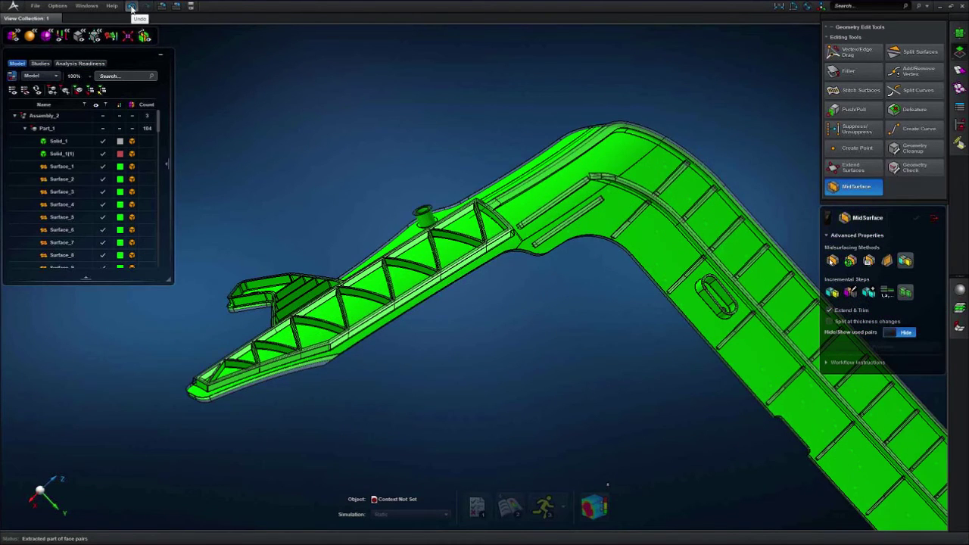
# - Undo the midsurface extraction and select the whole paired solid for merging face pairs
pyautogui.click(132, 7)
pyautogui.moveTo(411, 125); pyautogui.dragTo(299, 121, button='middle')
pyautogui.scroll(-5, 383, 130)
pyautogui.scroll(-1, 450, 363)
pyautogui.moveTo(295, 115); pyautogui.dragTo(645, 441)
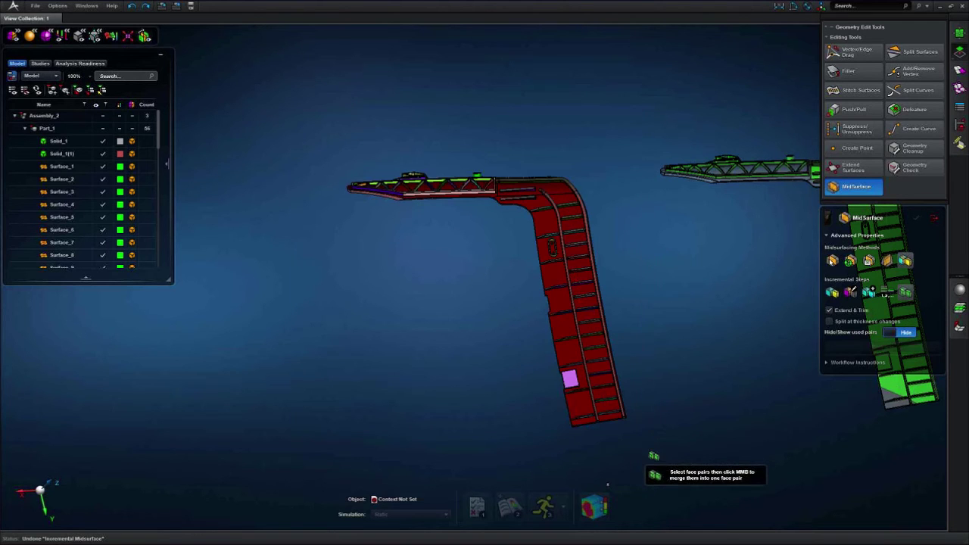
# - Merge the face pairs of each two aligned cross ribs on opposite sides of the central rib, along the whole base plate
pyautogui.moveTo(638, 437); pyautogui.dragTo(587, 380, button='middle')
pyautogui.scroll(8, 522, 241)
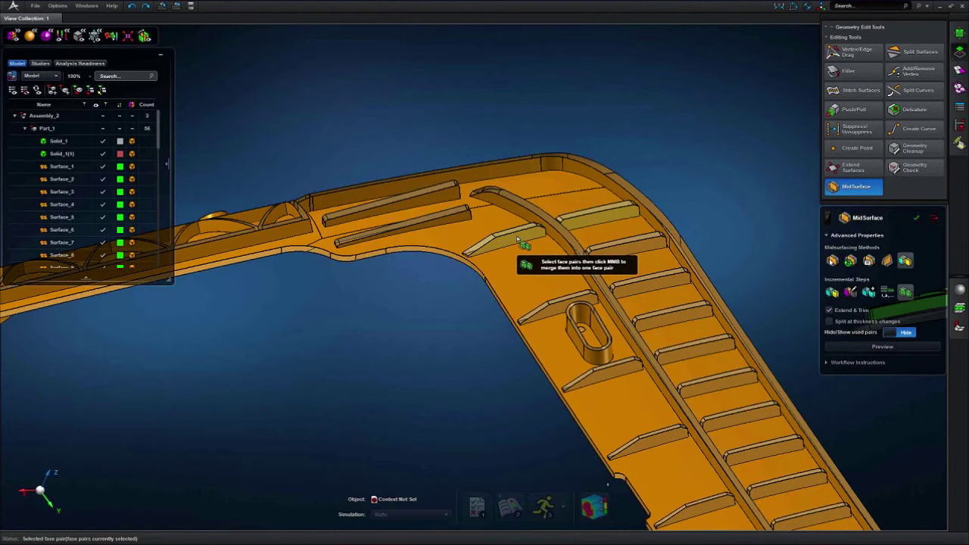
pyautogui.scroll(3, 515, 236)
pyautogui.click(503, 238)
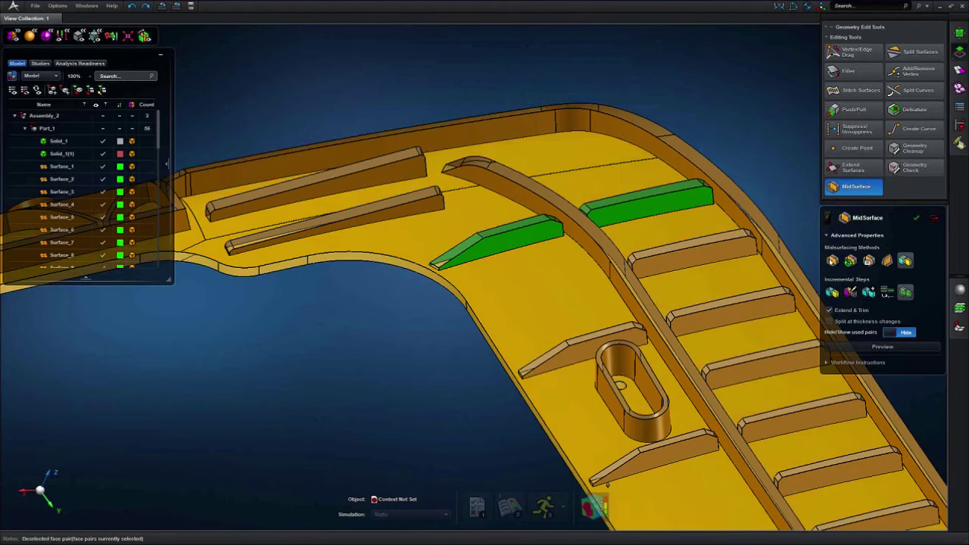
pyautogui.moveTo(506, 320); pyautogui.dragTo(386, 254, button='middle')
pyautogui.click(471, 338)
pyautogui.click(545, 435)
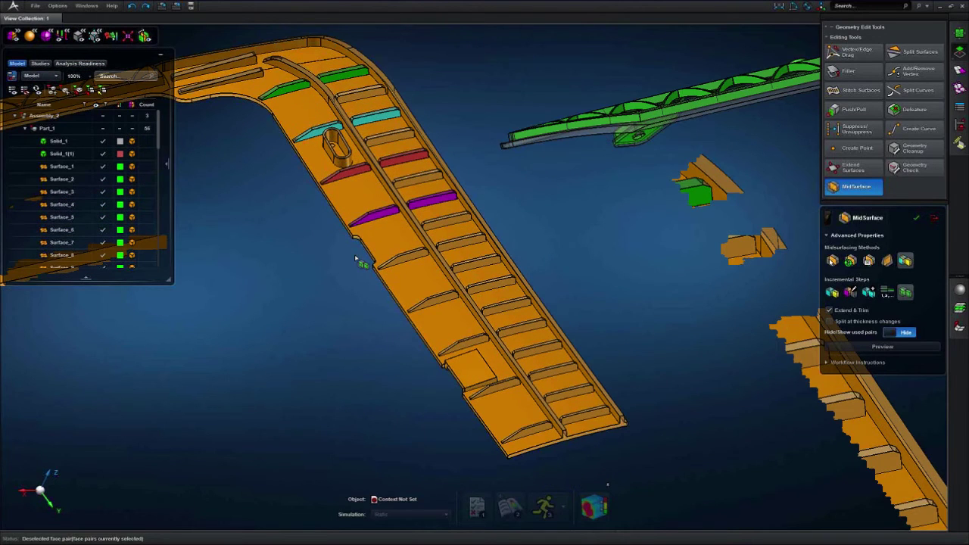
pyautogui.click(405, 262)
pyautogui.click(436, 301)
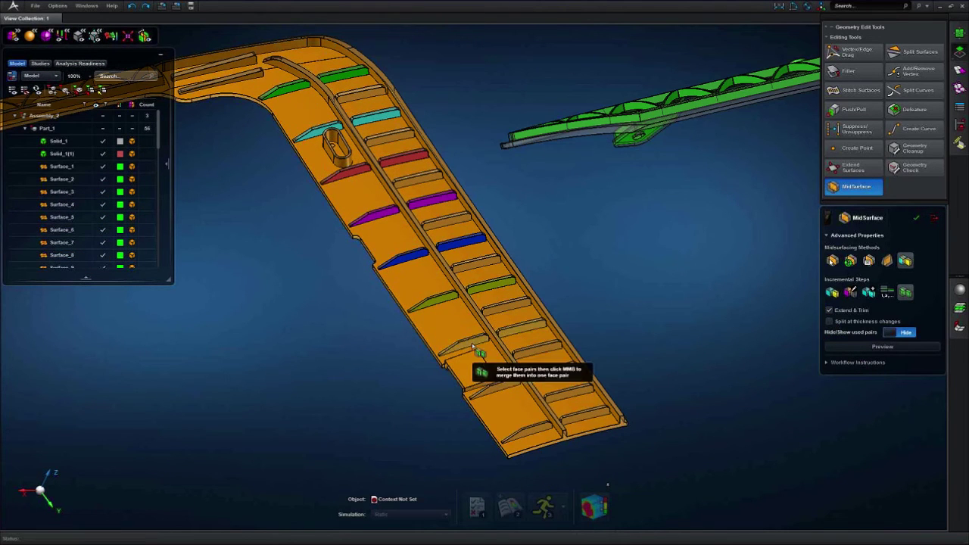
pyautogui.click(471, 343)
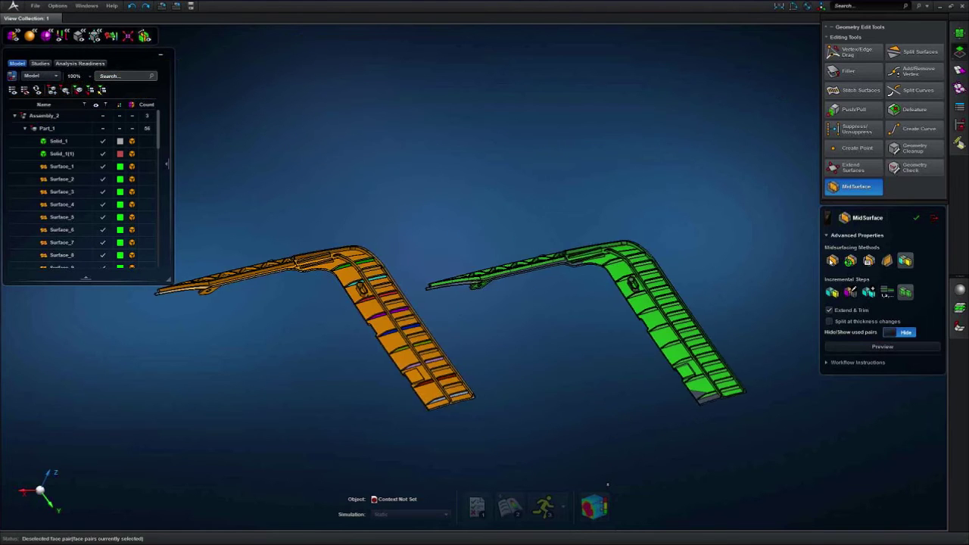
# - Merge the face pairs of each curved diagonal rib on the narrow arm, starting with the rib nearest the base plate
pyautogui.moveTo(377, 384); pyautogui.dragTo(429, 377, button='middle')
pyautogui.scroll(3, 398, 323)
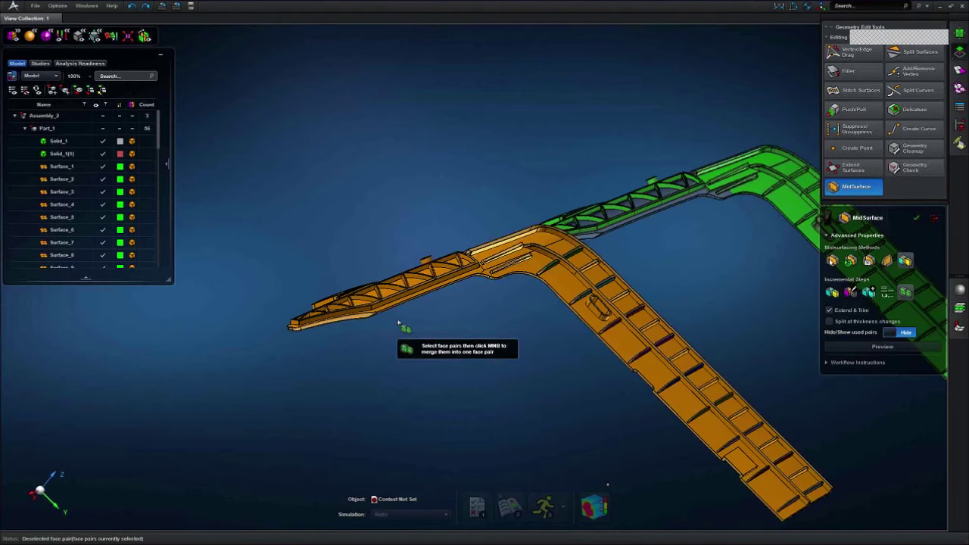
pyautogui.scroll(5, 397, 323)
pyautogui.moveTo(372, 331); pyautogui.dragTo(489, 286, button='middle')
pyautogui.scroll(1, 382, 338)
pyautogui.moveTo(569, 236); pyautogui.dragTo(554, 250, button='middle')
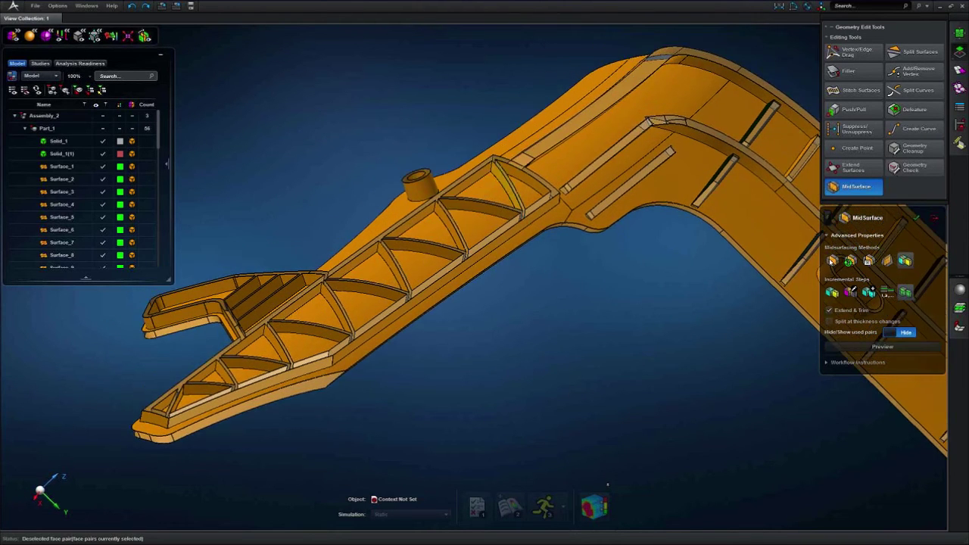
pyautogui.scroll(3, 511, 195)
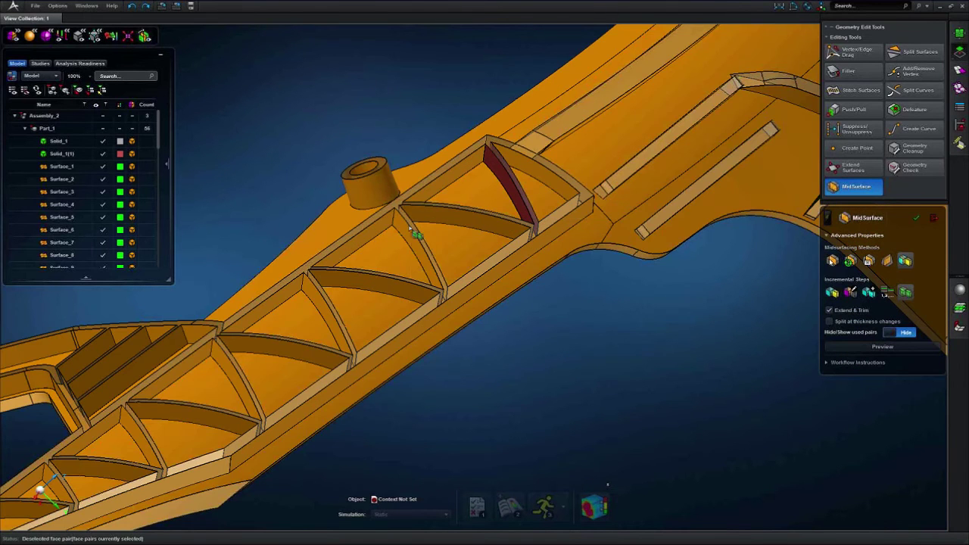
pyautogui.click(412, 243)
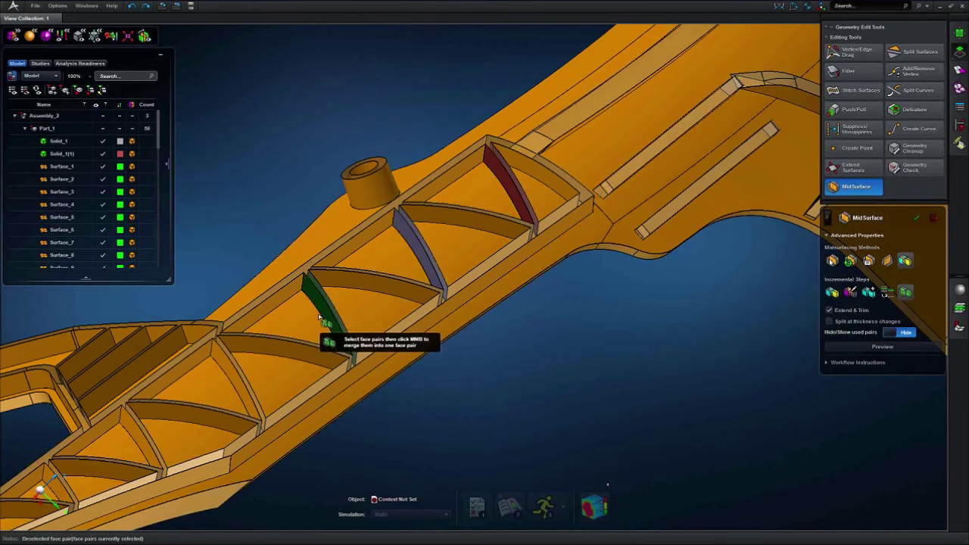
# - Deselect the remaining cross-rib face pairs toward the tip of the ribbed arm and extract midsurfaces from the pairs still selected
pyautogui.click(233, 379)
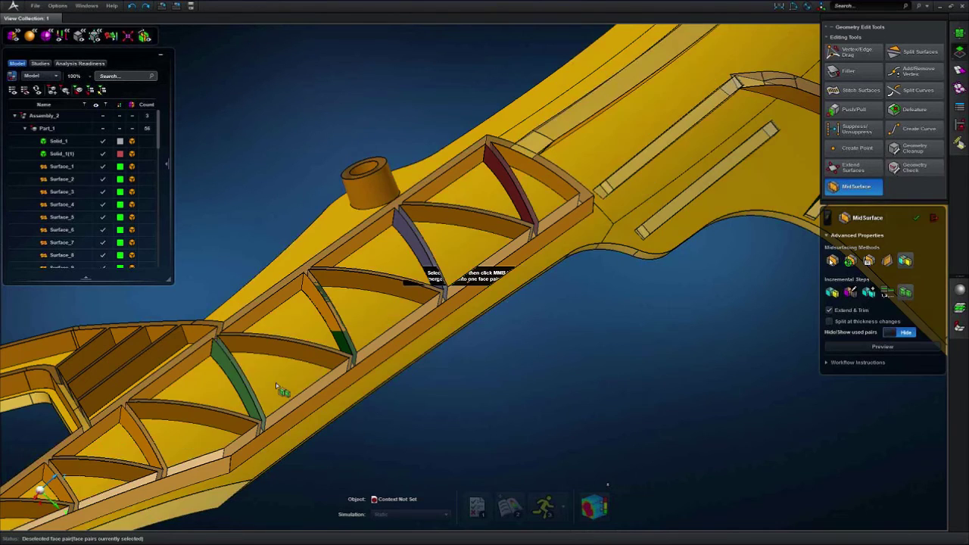
pyautogui.moveTo(277, 382); pyautogui.dragTo(476, 275, button='middle')
pyautogui.click(330, 333)
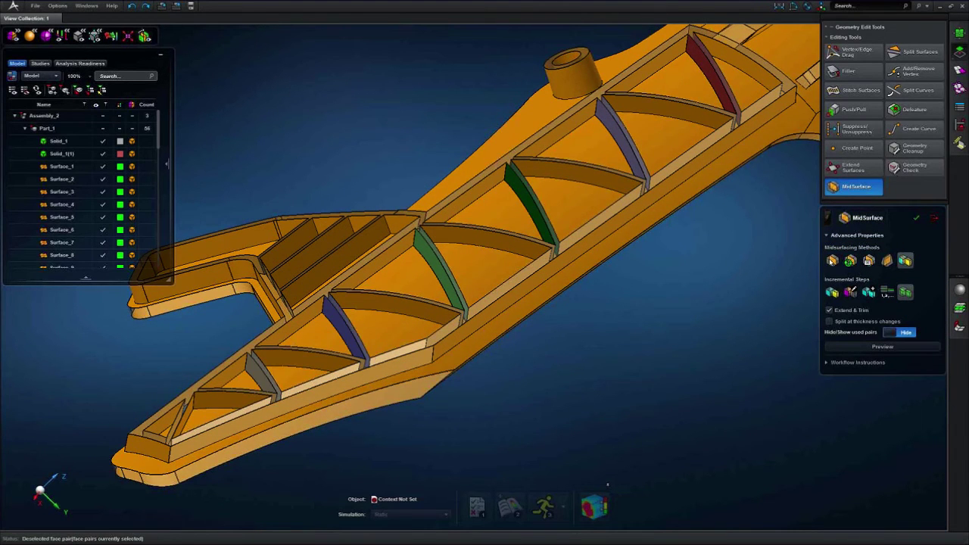
pyautogui.scroll(-5, 504, 393)
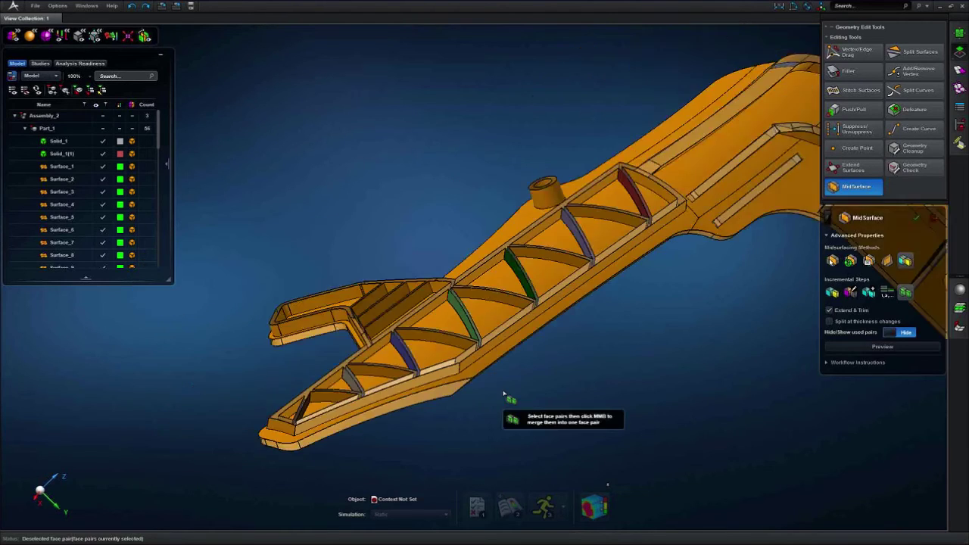
pyautogui.moveTo(480, 328); pyautogui.dragTo(480, 262, button='middle')
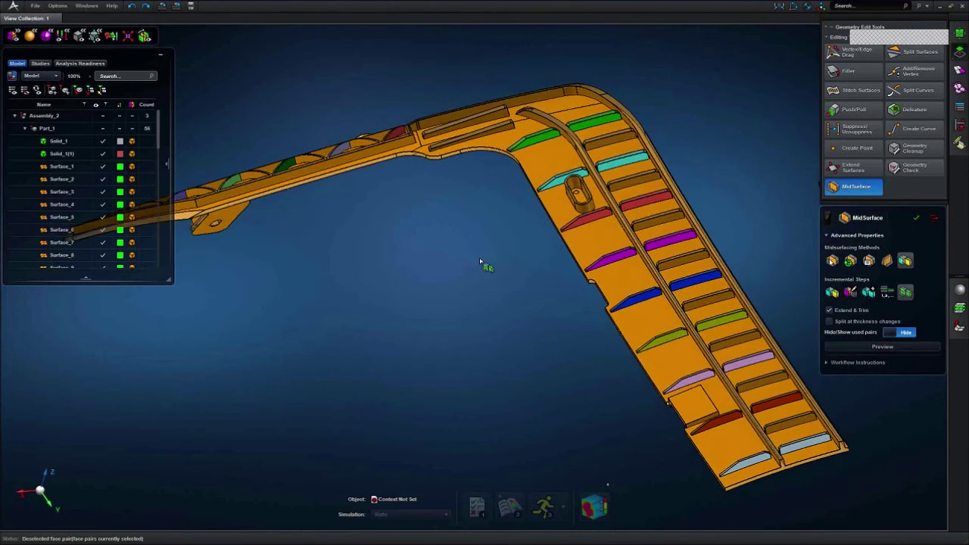
pyautogui.middleClick(503, 255)
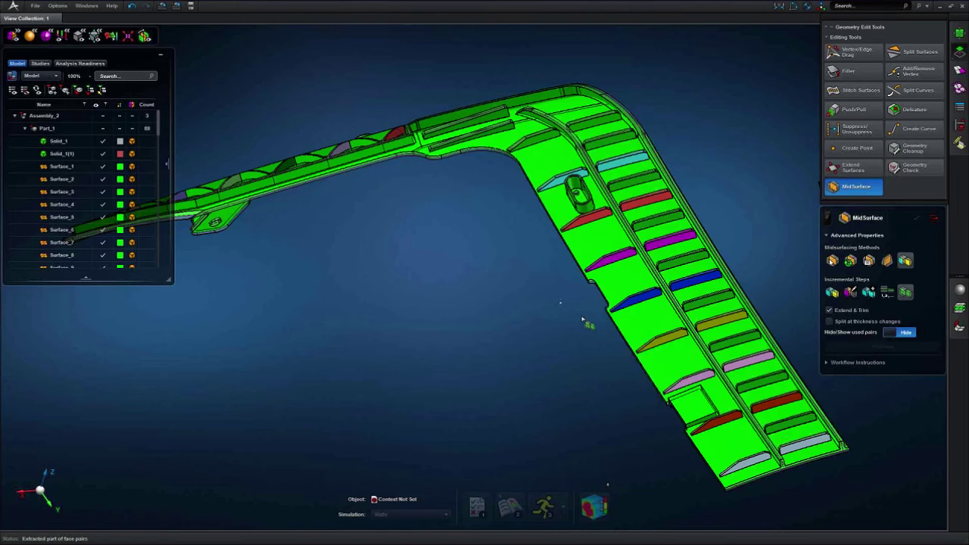
# - Examine the extracted midsurfaces and the rib face pairs still unextracted on both the flat plate and the forked arm
pyautogui.moveTo(598, 325); pyautogui.dragTo(482, 308, button='middle')
pyautogui.scroll(5, 475, 298)
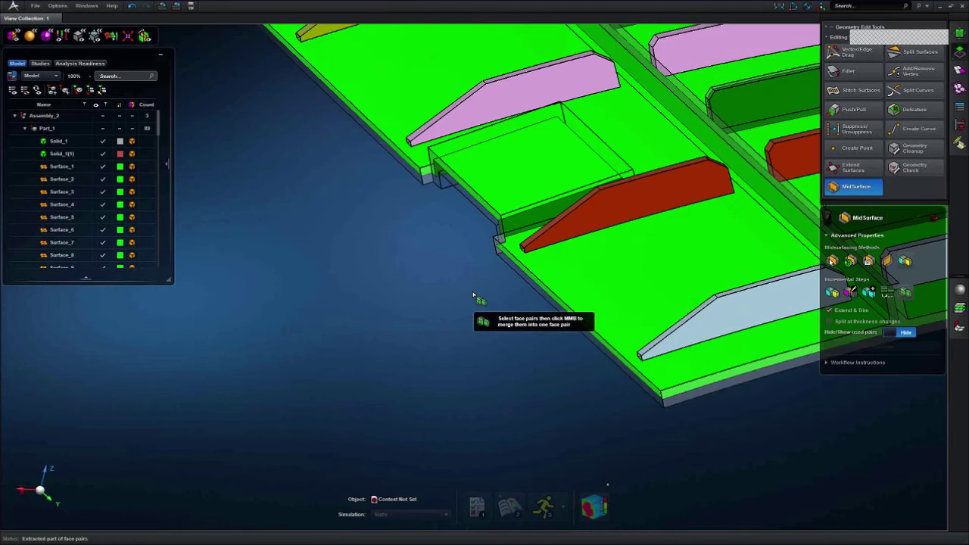
pyautogui.scroll(3, 473, 293)
pyautogui.moveTo(452, 239); pyautogui.dragTo(469, 241, button='middle')
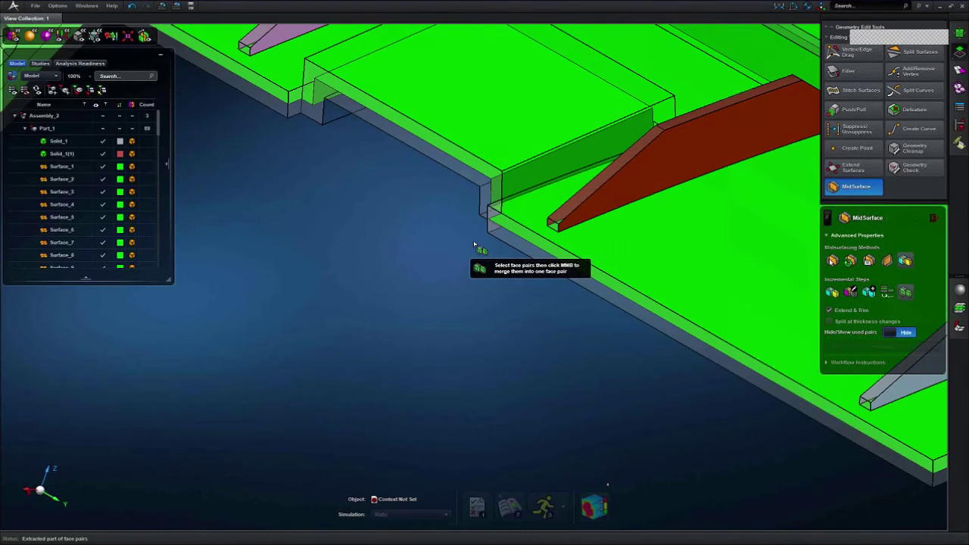
pyautogui.scroll(-6, 477, 254)
pyautogui.scroll(3, 413, 280)
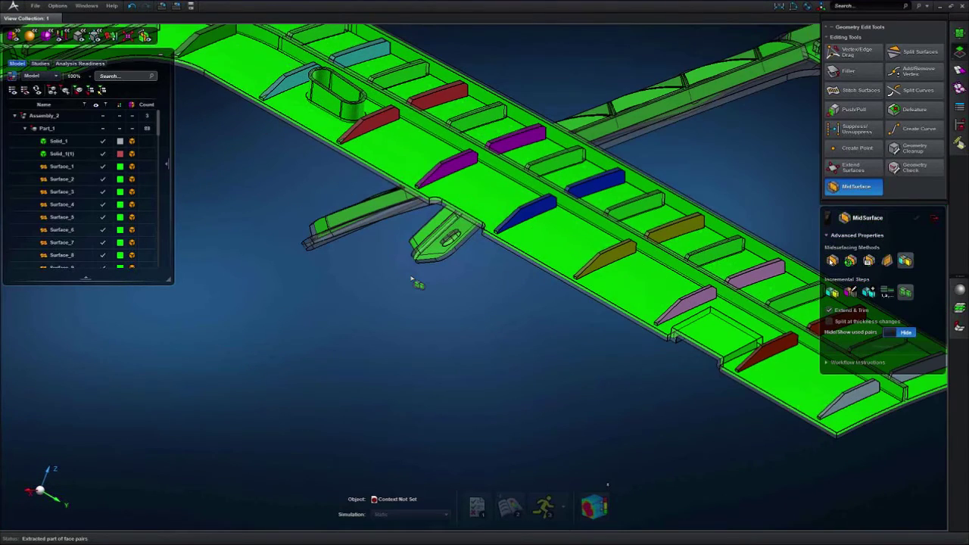
pyautogui.moveTo(411, 279); pyautogui.dragTo(632, 374, button='middle')
pyautogui.moveTo(350, 258); pyautogui.dragTo(438, 323, button='middle')
pyautogui.scroll(3, 455, 323)
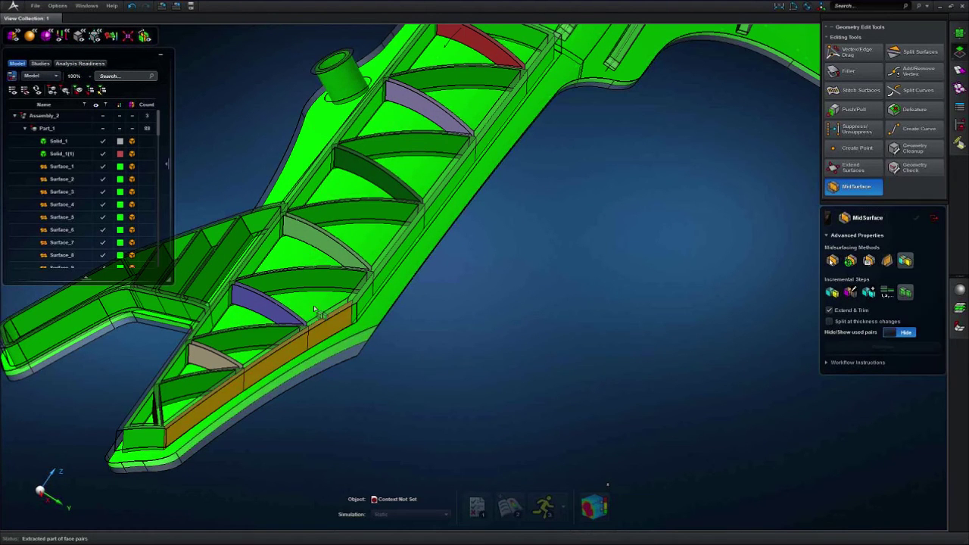
pyautogui.scroll(-5, 487, 339)
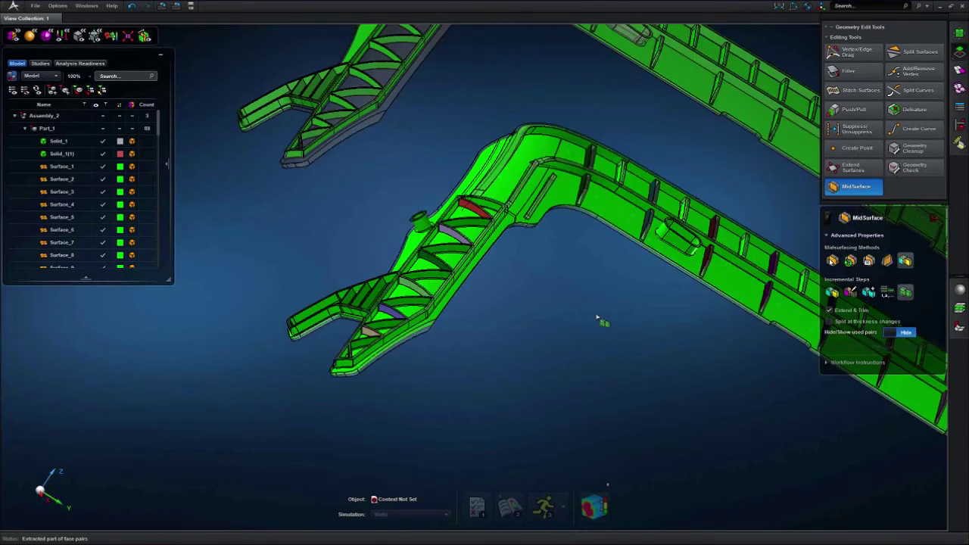
pyautogui.moveTo(605, 308); pyautogui.dragTo(378, 281, button='middle')
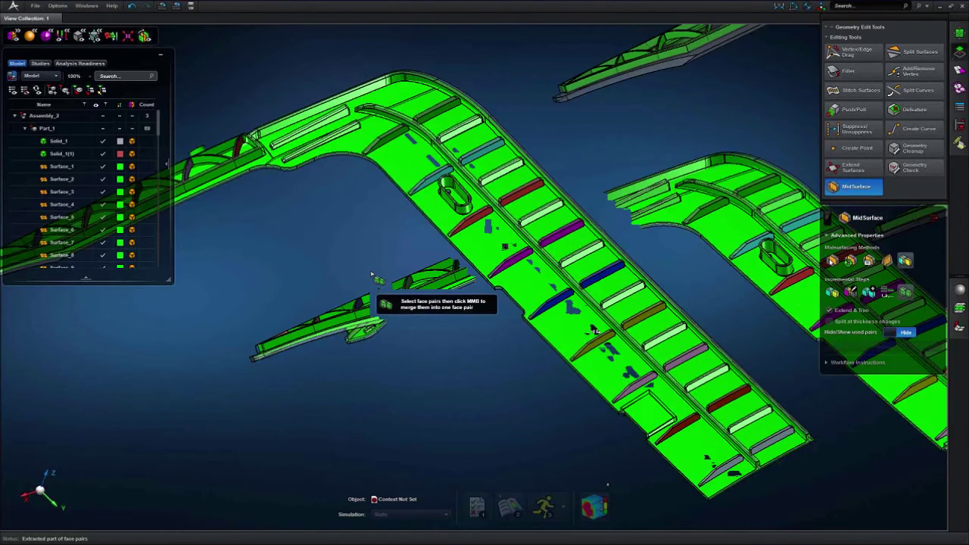
pyautogui.scroll(2, 427, 251)
pyautogui.moveTo(427, 251); pyautogui.dragTo(392, 187, button='middle')
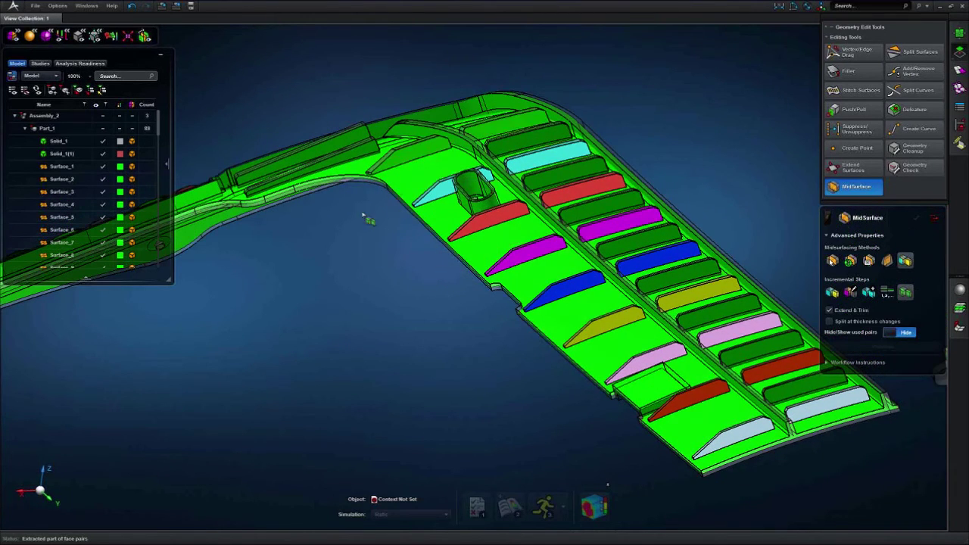
pyautogui.scroll(3, 375, 223)
pyautogui.moveTo(343, 178); pyautogui.dragTo(368, 272, button='middle')
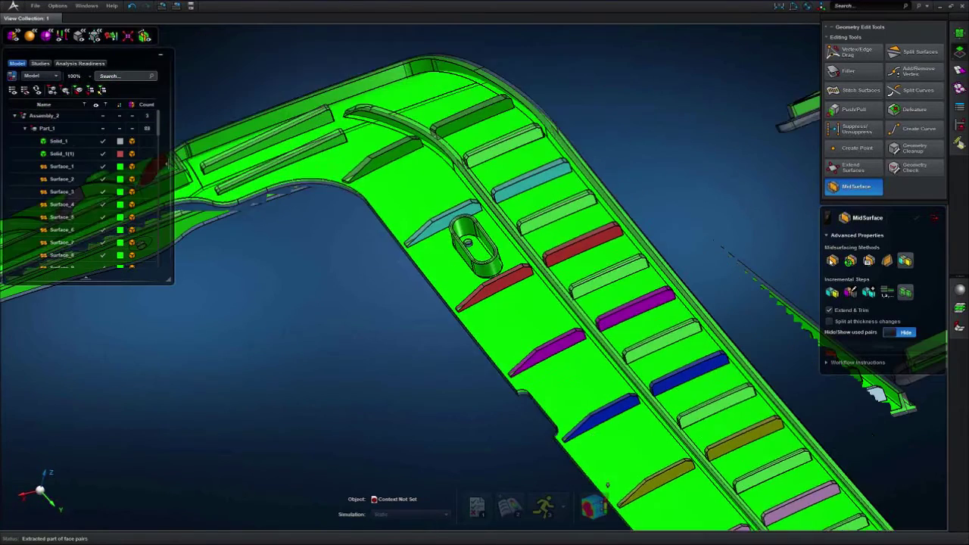
# - Select the coloured rib face pairs along both sides of the flat plate's central rib and extract their midsurfaces
pyautogui.scroll(3, 394, 175)
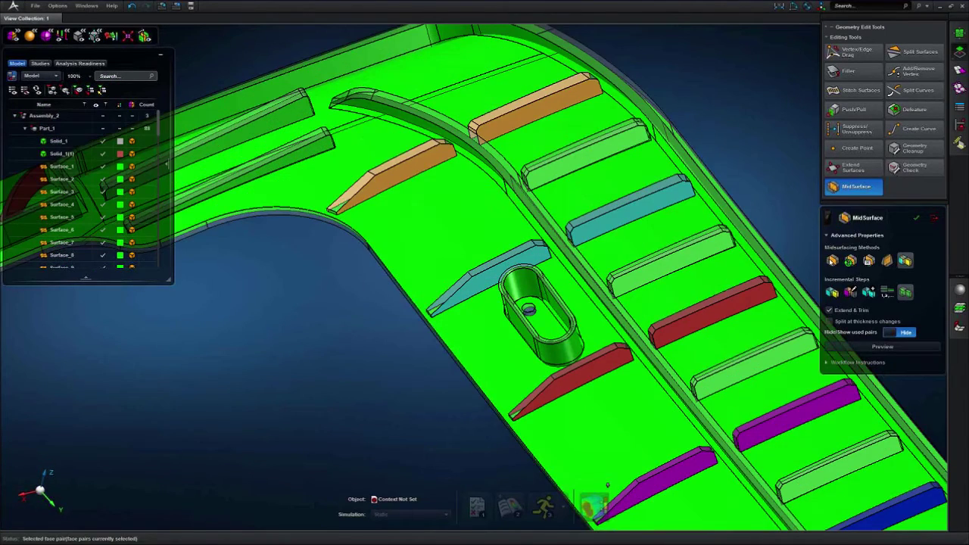
pyautogui.scroll(-2, 342, 310)
pyautogui.scroll(-2, 341, 309)
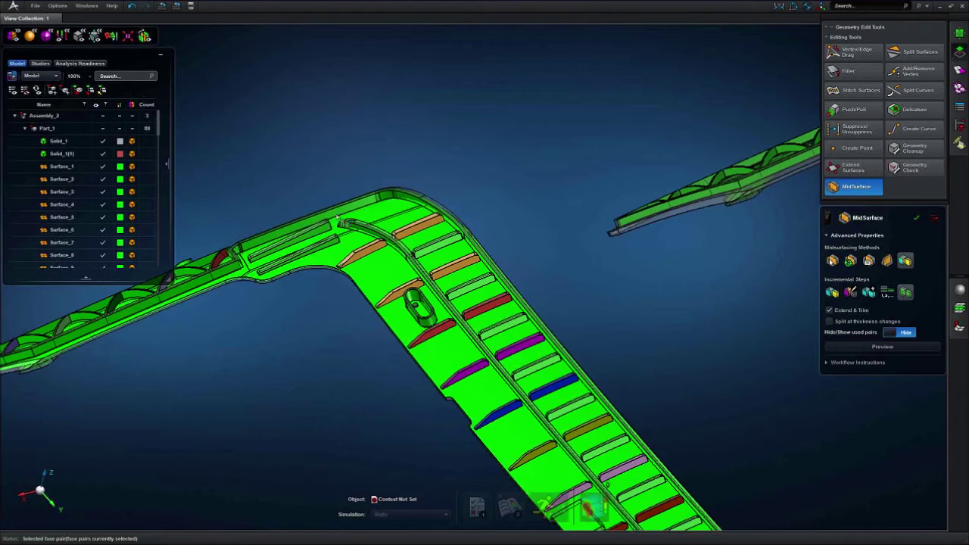
pyautogui.moveTo(341, 310); pyautogui.dragTo(302, 143, button='middle')
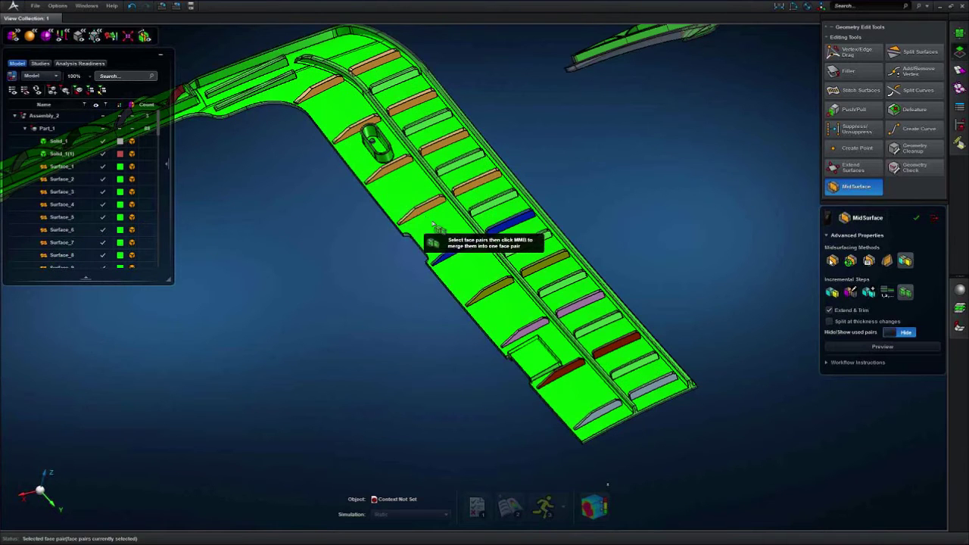
pyautogui.click(491, 293)
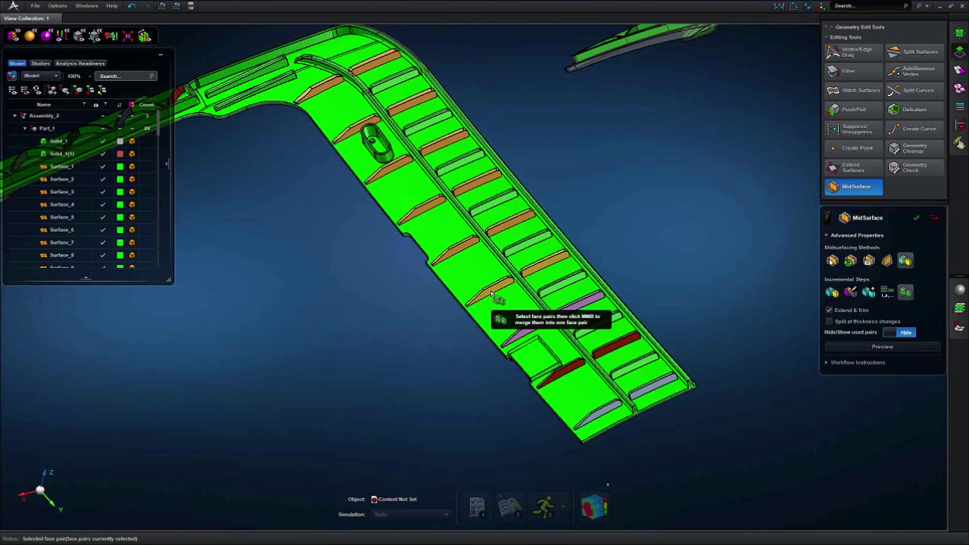
pyautogui.click(525, 335)
pyautogui.moveTo(408, 384); pyautogui.dragTo(380, 327, button='middle')
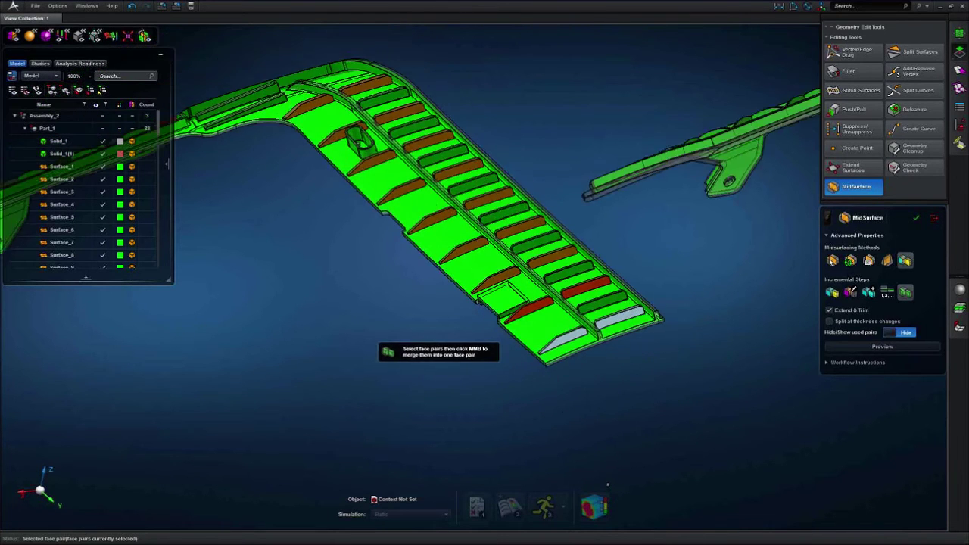
pyautogui.scroll(3, 533, 310)
pyautogui.click(603, 389)
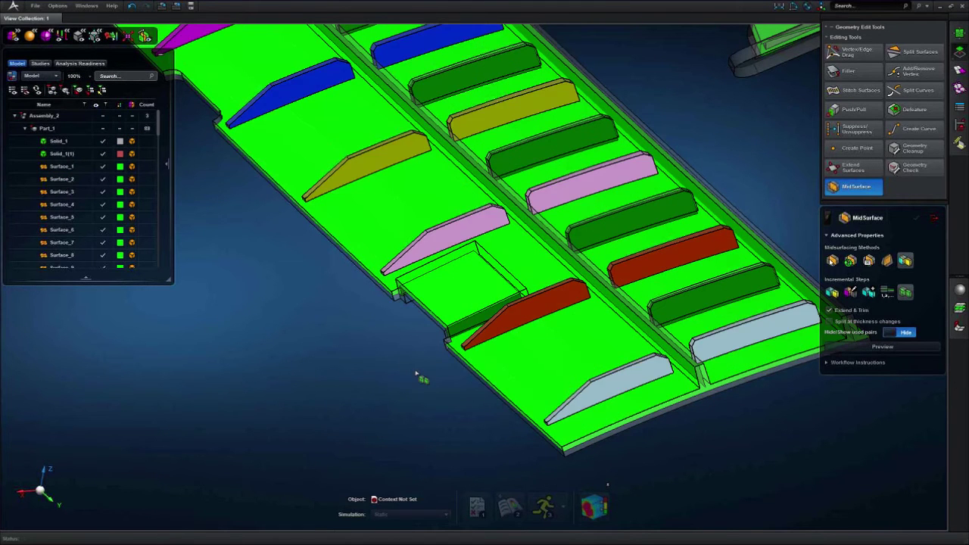
pyautogui.moveTo(472, 408); pyautogui.dragTo(336, 344, button='middle')
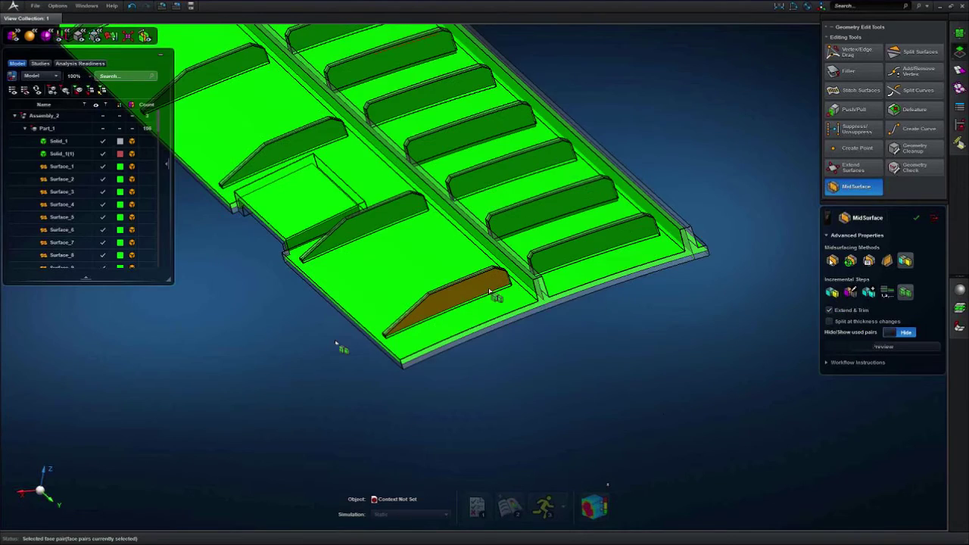
# - Examine how the plate's rib midsurfaces meet the neighbouring walls and which cross-rib face pairs remain on the forked arm
pyautogui.scroll(5, 505, 288)
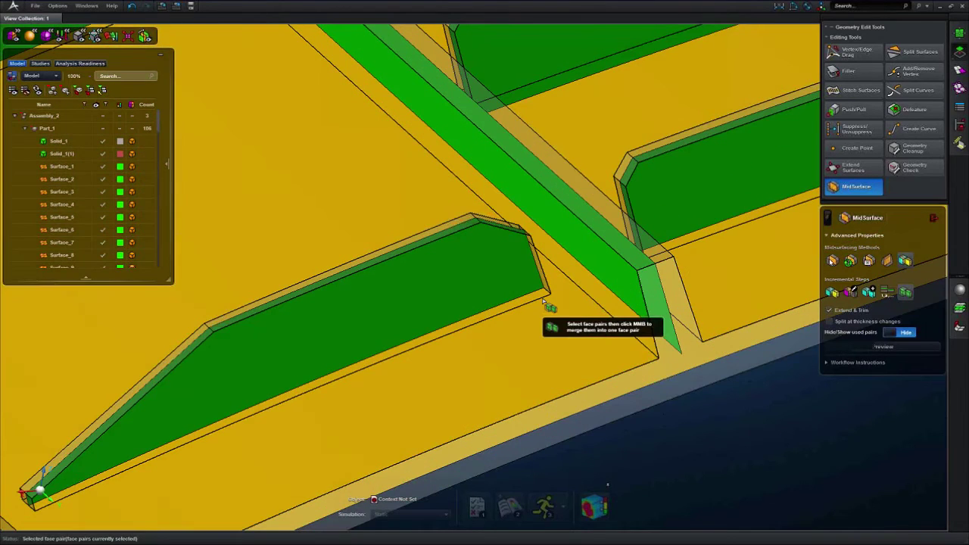
pyautogui.moveTo(561, 311)
pyautogui.mouseDown(button='middle')
pyautogui.moveTo(551, 314)
pyautogui.moveTo(564, 313)
pyautogui.moveTo(555, 333)
pyautogui.moveTo(582, 330)
pyautogui.moveTo(572, 312)
pyautogui.mouseUp(button='middle')
pyautogui.click(572, 313)
pyautogui.scroll(-8, 572, 312)
pyautogui.moveTo(383, 267); pyautogui.dragTo(576, 370, button='middle')
pyautogui.scroll(-7, 564, 338)
pyautogui.scroll(10, 424, 244)
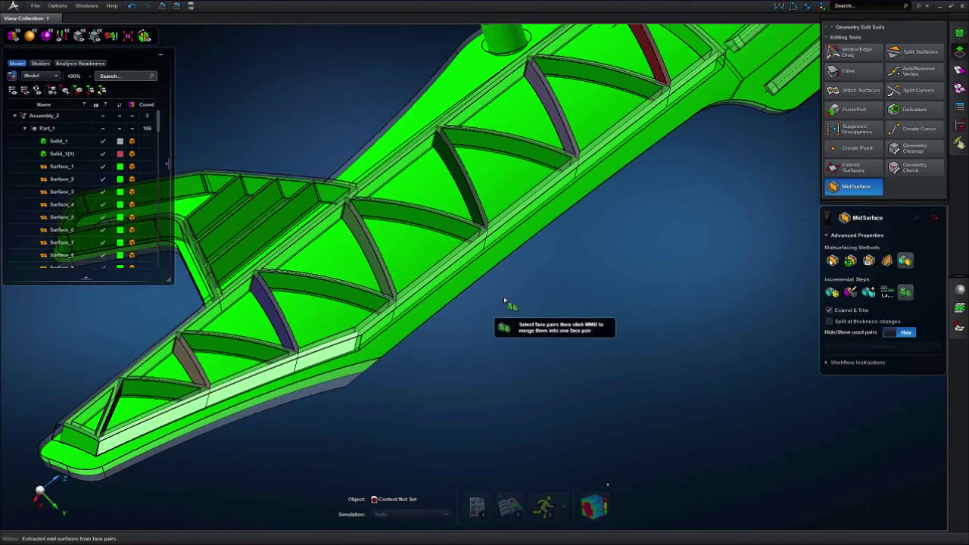
pyautogui.moveTo(505, 300)
pyautogui.mouseDown(button='middle')
pyautogui.moveTo(517, 298)
pyautogui.moveTo(476, 290)
pyautogui.moveTo(496, 294)
pyautogui.mouseUp(button='middle')
pyautogui.scroll(-3, 496, 293)
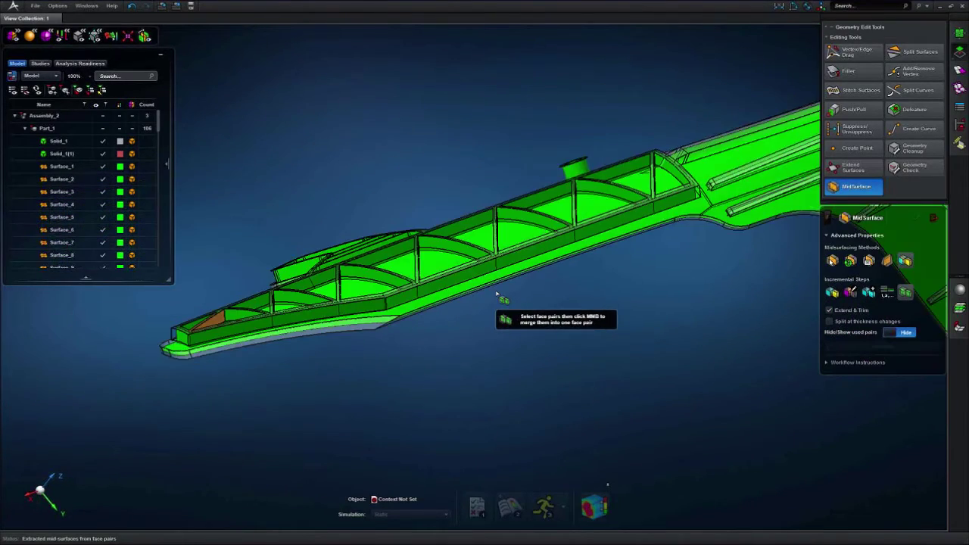
pyautogui.scroll(-4, 496, 292)
pyautogui.moveTo(583, 309); pyautogui.dragTo(423, 254, button='middle')
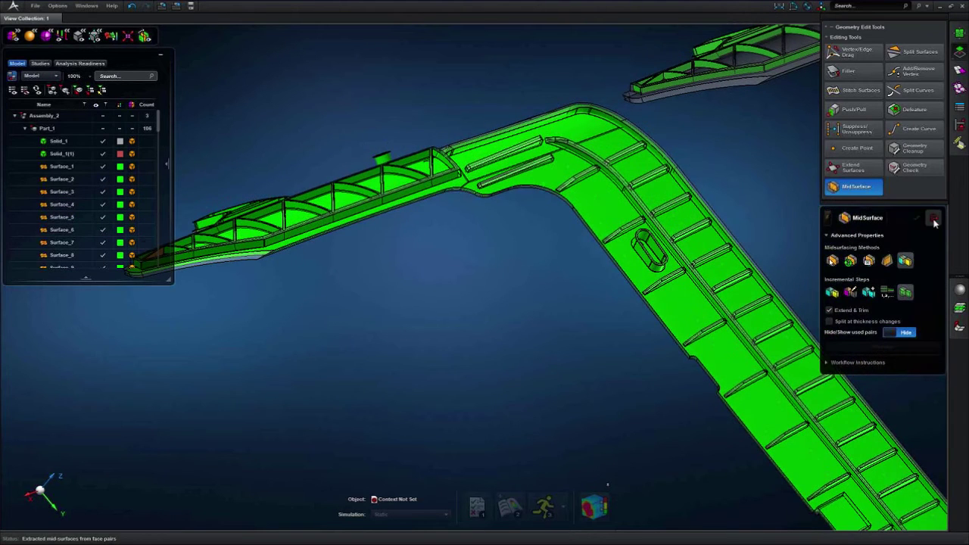
# - Exit the MidSurface tool and hide Solid_1(1) so only the midsurfaces are displayed on the part
pyautogui.click(935, 220)
pyautogui.click(128, 154)
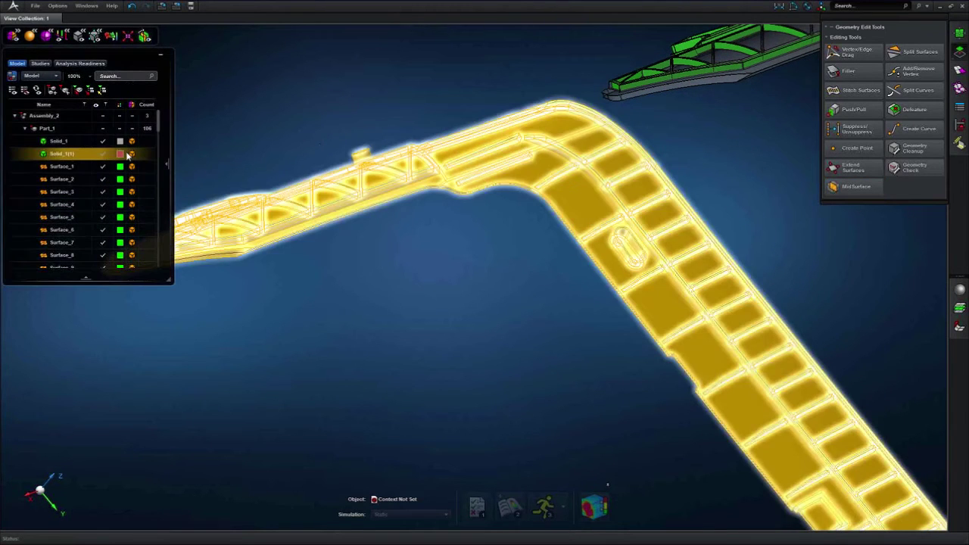
pyautogui.click(104, 155)
pyautogui.moveTo(279, 258); pyautogui.dragTo(330, 277, button='middle')
pyautogui.scroll(3, 331, 277)
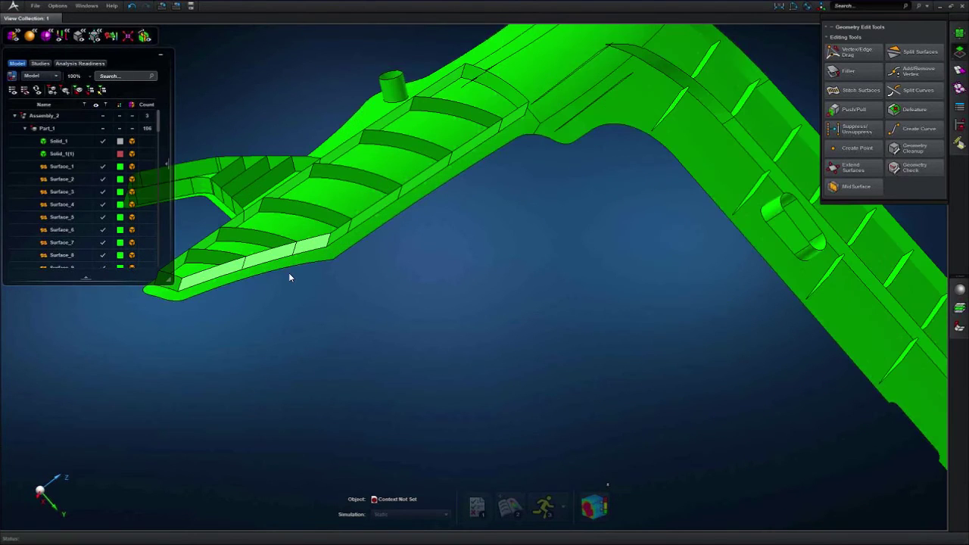
pyautogui.scroll(3, 288, 273)
pyautogui.moveTo(291, 277); pyautogui.dragTo(417, 345, button='right')
pyautogui.moveTo(417, 345); pyautogui.dragTo(437, 345, button='middle')
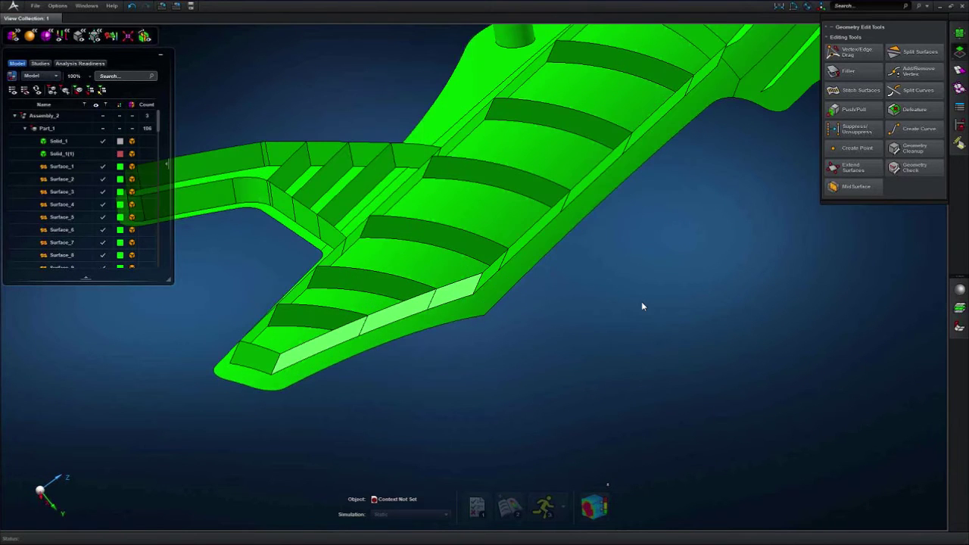
# - Activate the Vertex/Edge Drag tool and examine the midsurface edges and rib connections on the forked arm and the plate
pyautogui.click(853, 52)
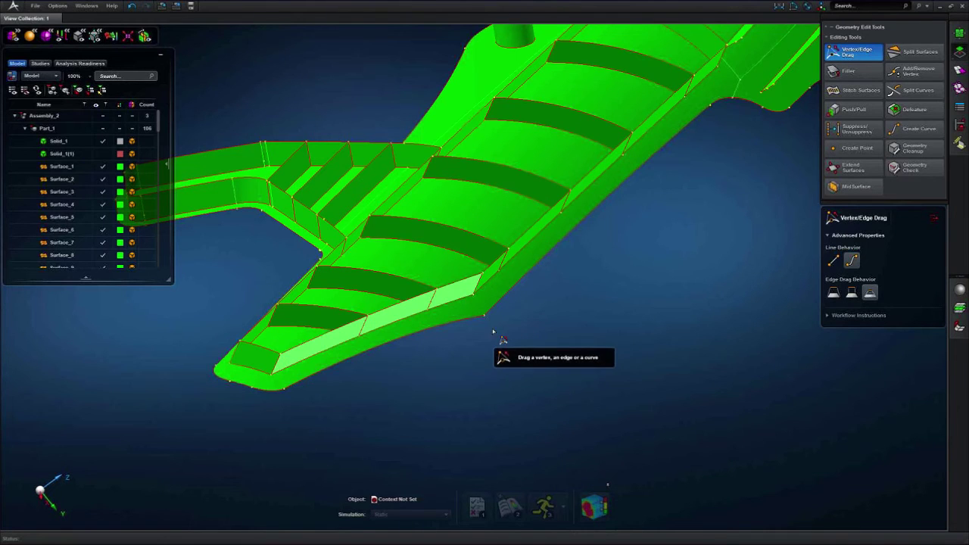
pyautogui.scroll(4, 403, 303)
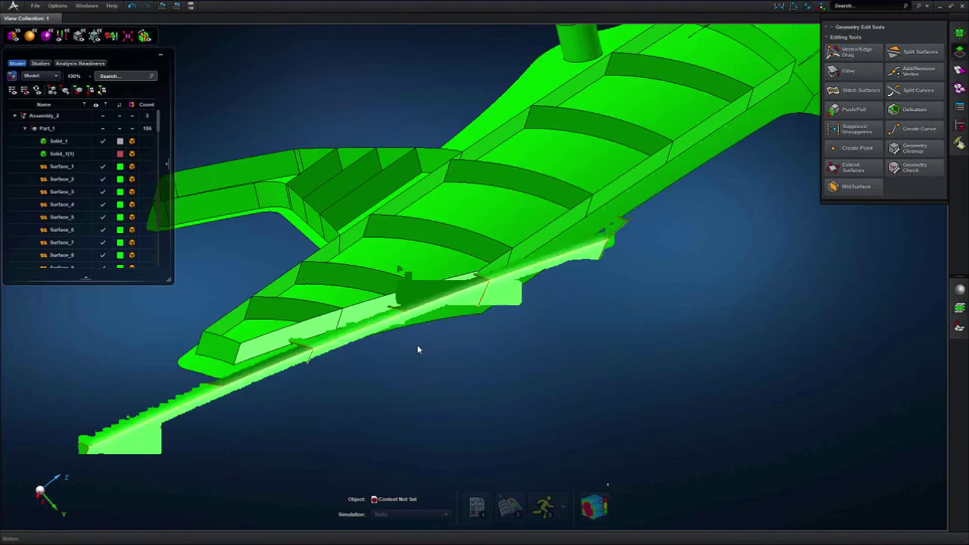
pyautogui.scroll(-4, 535, 321)
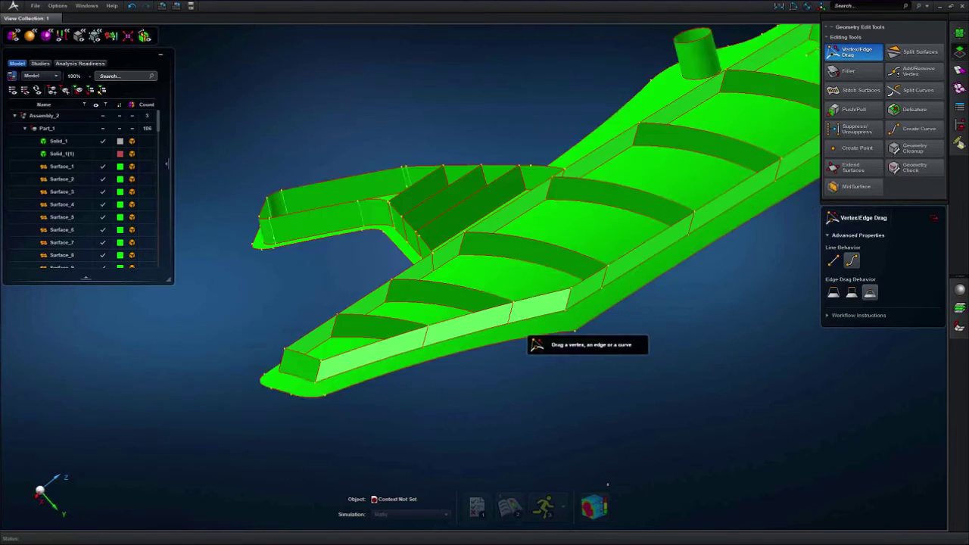
pyautogui.scroll(5, 420, 247)
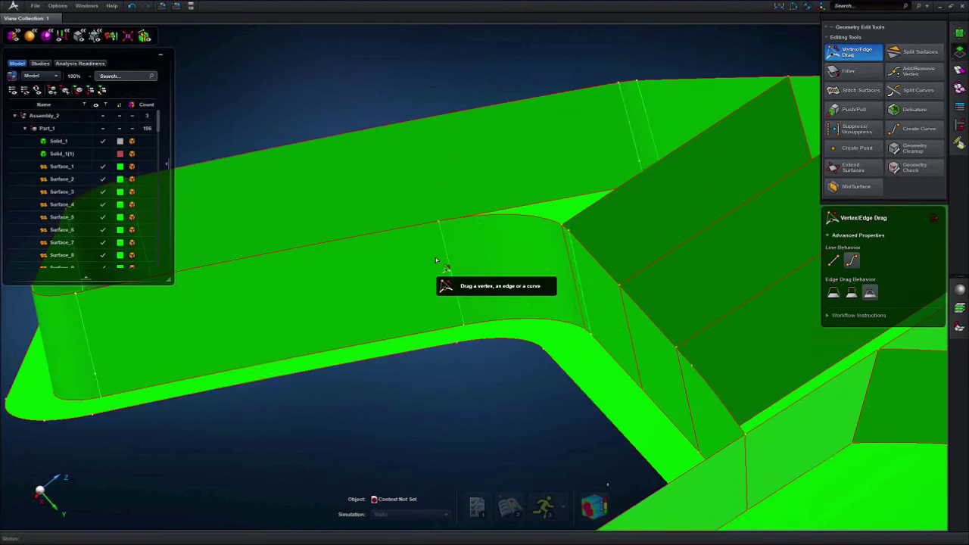
pyautogui.moveTo(440, 261); pyautogui.dragTo(462, 263, button='middle')
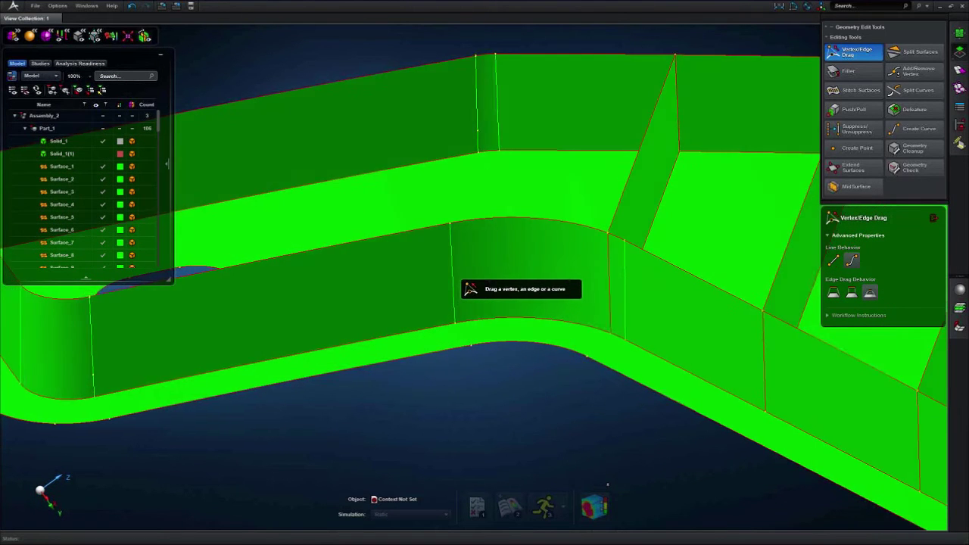
pyautogui.scroll(-5, 467, 264)
pyautogui.moveTo(480, 300); pyautogui.dragTo(422, 245, button='middle')
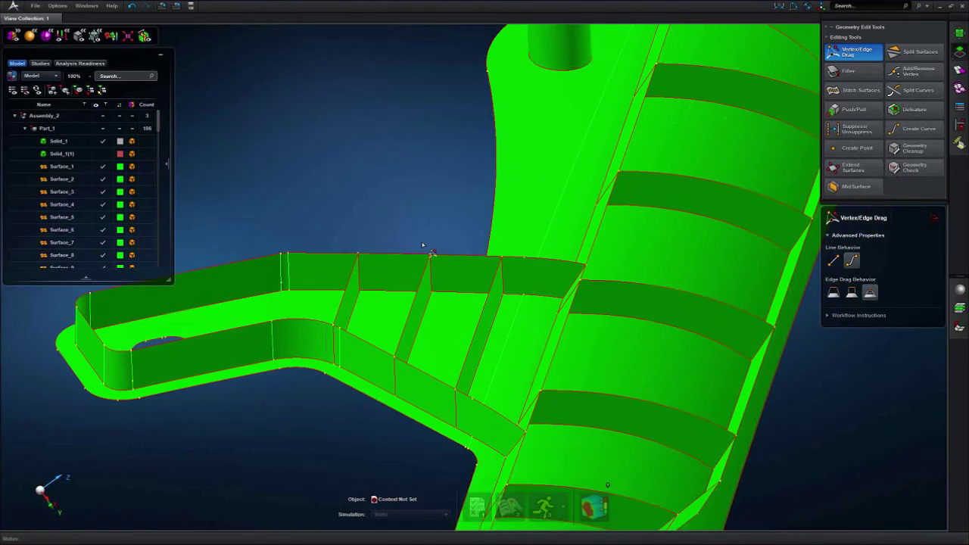
pyautogui.scroll(-8, 424, 247)
pyautogui.moveTo(530, 333); pyautogui.dragTo(640, 350, button='middle')
pyautogui.moveTo(704, 361); pyautogui.dragTo(445, 283, button='middle')
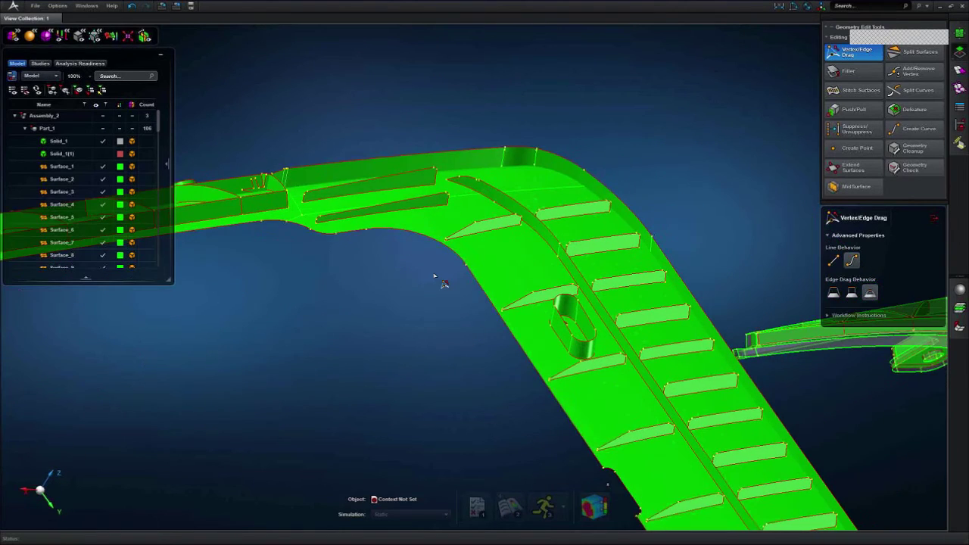
pyautogui.scroll(4, 485, 227)
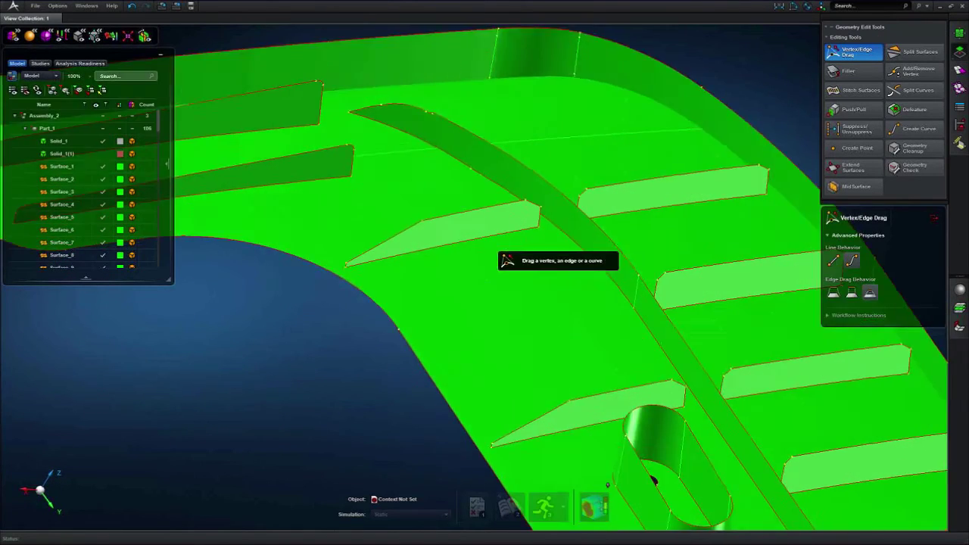
# - Examine the surface edges and rib-to-plate gaps along the flat plate and the central rib
pyautogui.scroll(-4, 477, 219)
pyautogui.moveTo(477, 219); pyautogui.dragTo(467, 210, button='middle')
pyautogui.scroll(-3, 485, 280)
pyautogui.moveTo(495, 321); pyautogui.dragTo(500, 248, button='middle')
pyautogui.scroll(6, 670, 282)
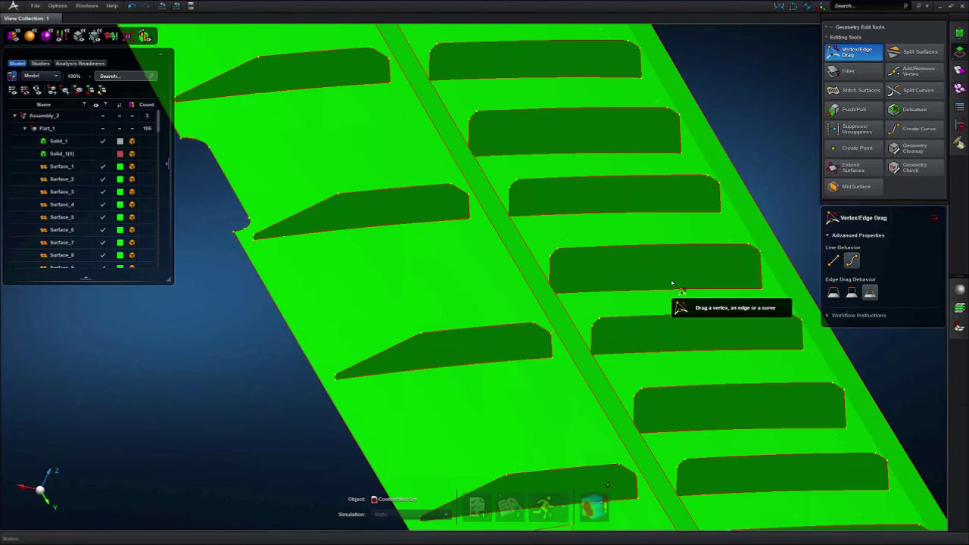
pyautogui.scroll(-8, 672, 284)
pyautogui.moveTo(523, 305); pyautogui.dragTo(479, 338, button='middle')
pyautogui.scroll(-3, 553, 287)
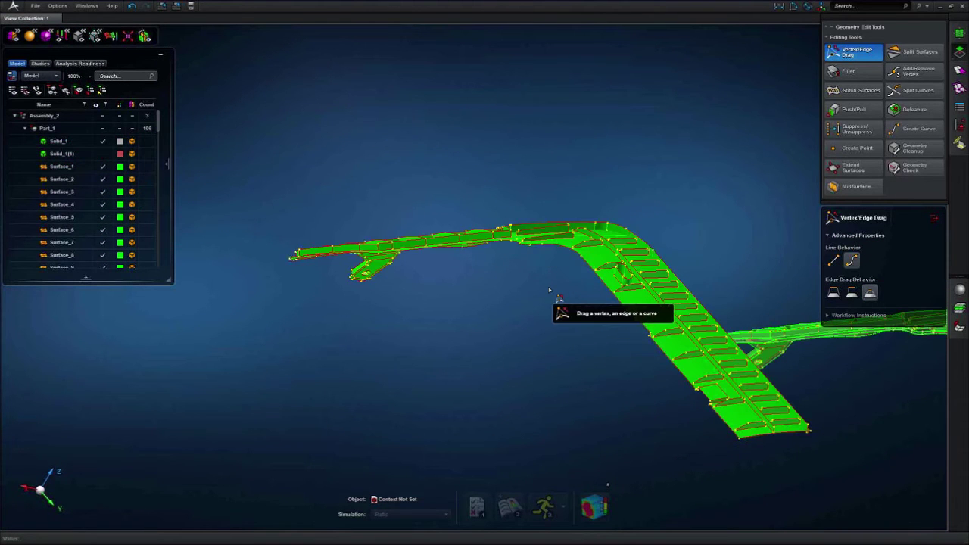
pyautogui.moveTo(545, 274)
pyautogui.mouseDown(button='middle')
pyautogui.moveTo(580, 270)
pyautogui.moveTo(573, 277)
pyautogui.moveTo(546, 263)
pyautogui.mouseUp(button='middle')
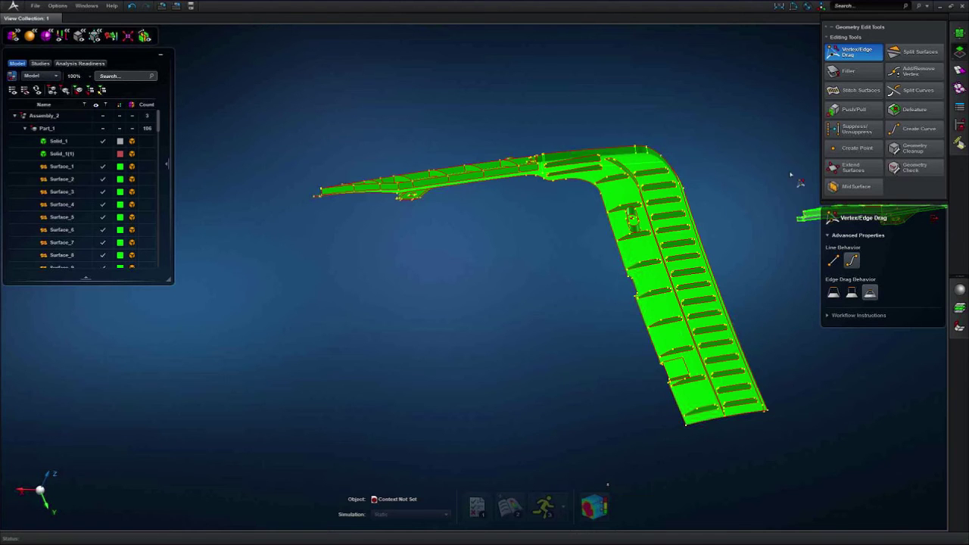
# - Extend all of the part's displayed midsurfaces with Extend Surfaces, using a 3 mm search distance
pyautogui.click(866, 169)
pyautogui.moveTo(760, 191); pyautogui.dragTo(754, 172, button='middle')
pyautogui.moveTo(755, 217); pyautogui.dragTo(751, 215, button='middle')
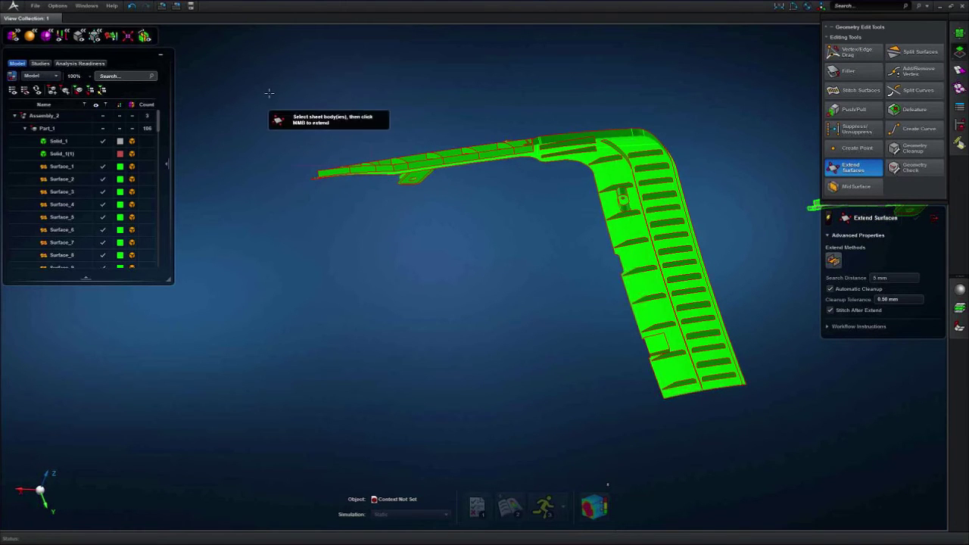
pyautogui.moveTo(746, 428); pyautogui.dragTo(765, 427)
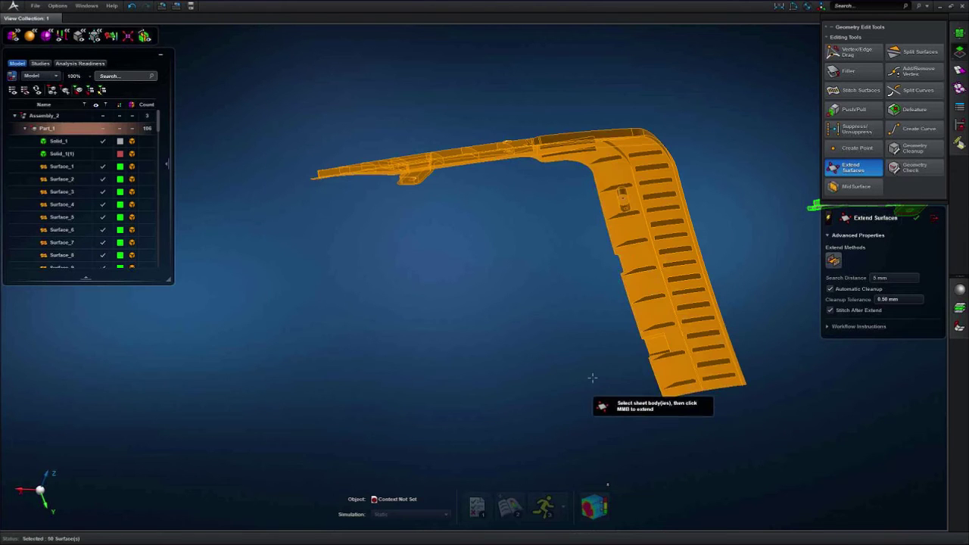
pyautogui.moveTo(599, 361); pyautogui.dragTo(602, 358, button='middle')
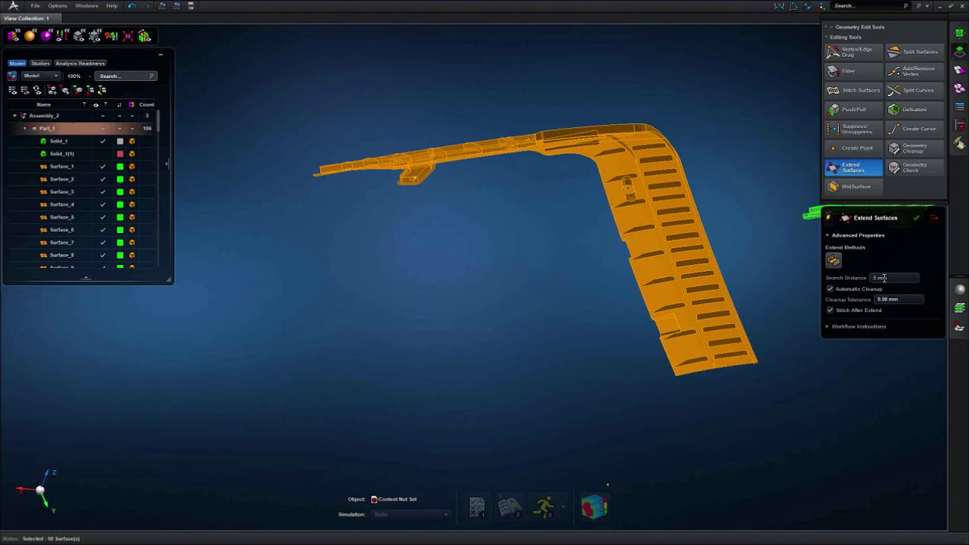
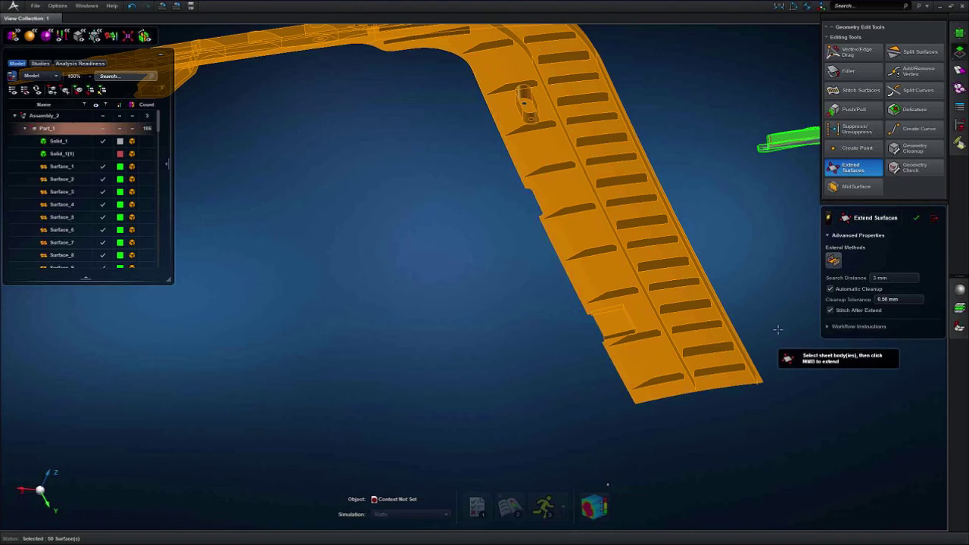
pyautogui.click(916, 217)
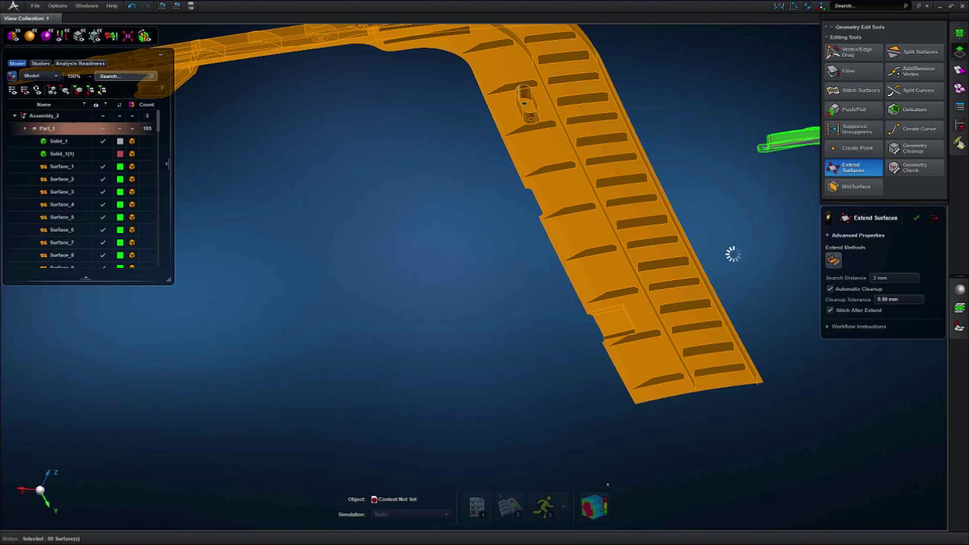
# - Examine the extended surfaces' connections at the plate's end, the cross-ribs, the slotted boss and the forked arm
pyautogui.scroll(5, 581, 355)
pyautogui.moveTo(576, 330); pyautogui.dragTo(356, 283, button='middle')
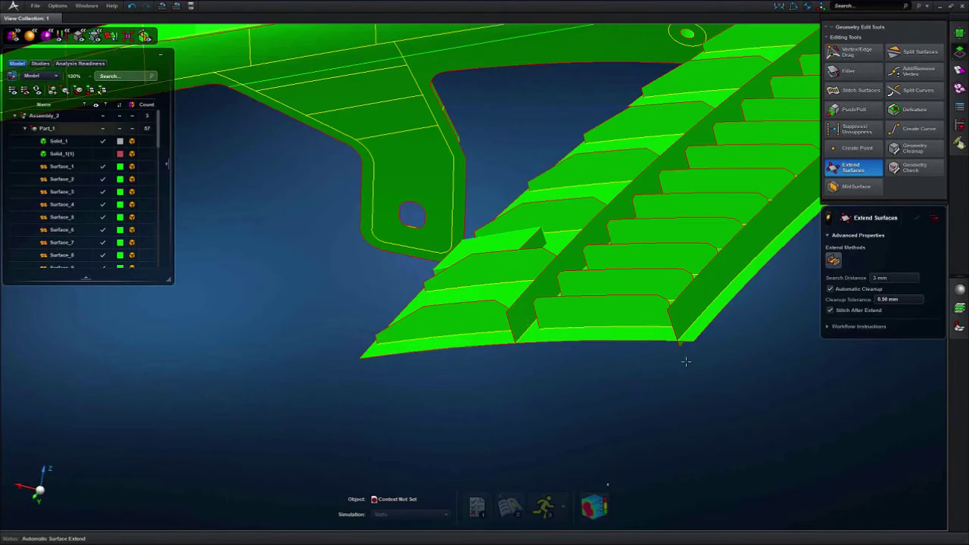
pyautogui.scroll(5, 703, 352)
pyautogui.moveTo(704, 351); pyautogui.dragTo(697, 283, button='middle')
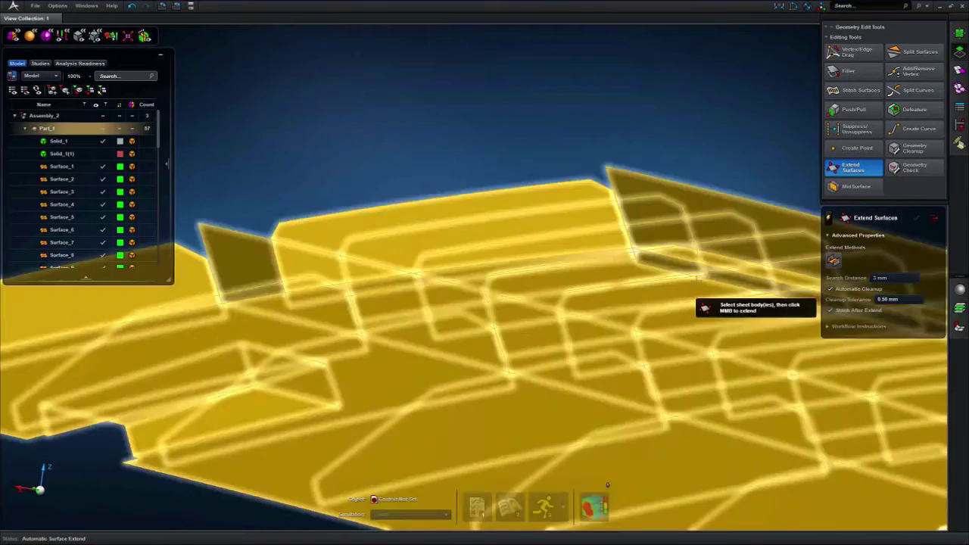
pyautogui.scroll(-5, 698, 284)
pyautogui.scroll(-4, 701, 292)
pyautogui.moveTo(543, 205); pyautogui.dragTo(429, 193, button='middle')
pyautogui.moveTo(430, 194); pyautogui.dragTo(513, 352, button='right')
pyautogui.moveTo(250, 148); pyautogui.dragTo(354, 278, button='right')
pyautogui.scroll(6, 353, 278)
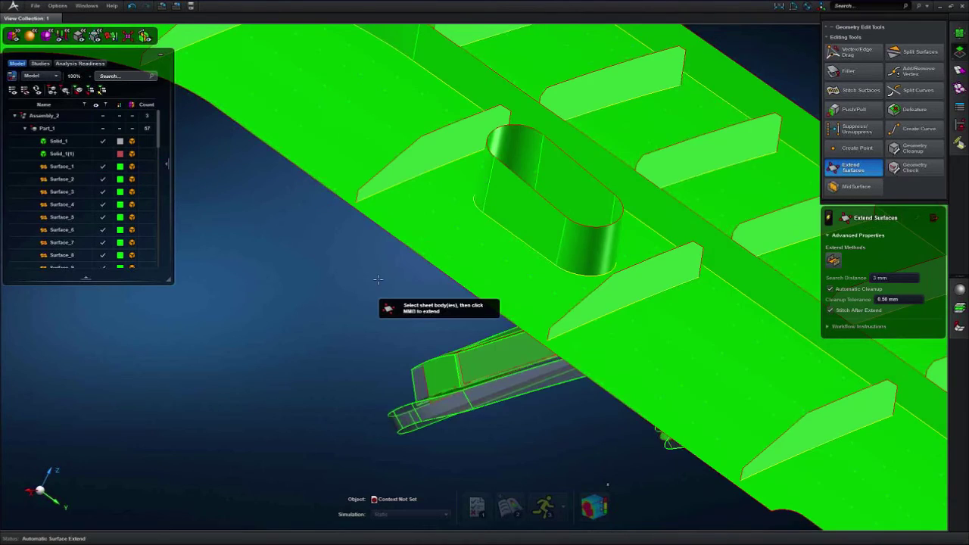
pyautogui.scroll(-8, 378, 279)
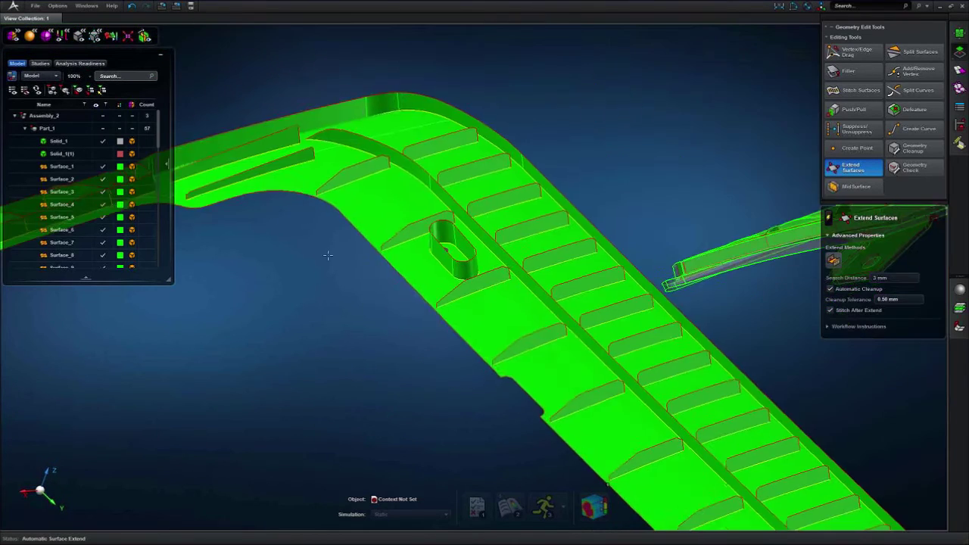
pyautogui.moveTo(411, 297); pyautogui.dragTo(492, 273, button='middle')
pyautogui.moveTo(542, 322)
pyautogui.mouseDown(button='middle')
pyautogui.moveTo(572, 315)
pyautogui.moveTo(539, 313)
pyautogui.moveTo(547, 318)
pyautogui.mouseUp(button='middle')
pyautogui.middleClick(549, 319)
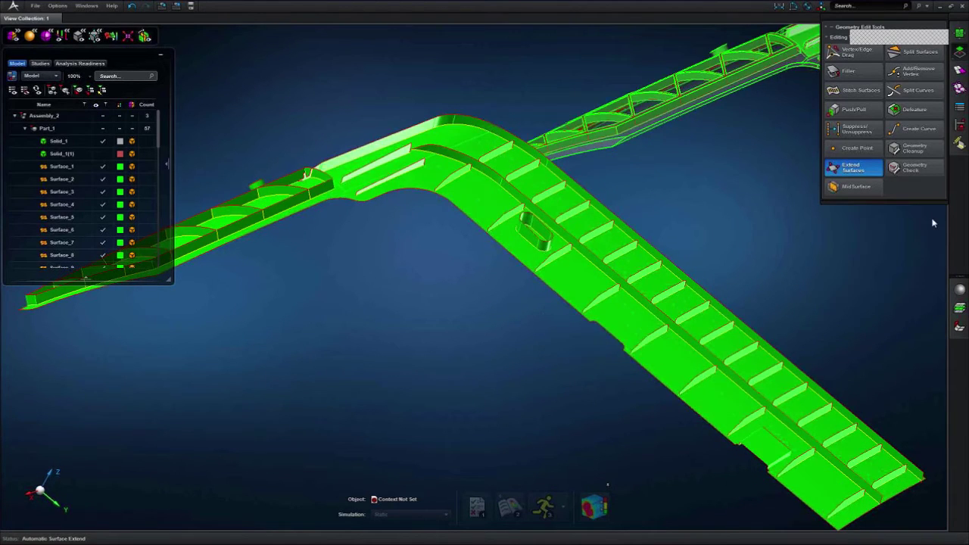
pyautogui.moveTo(598, 254); pyautogui.dragTo(732, 300, button='right')
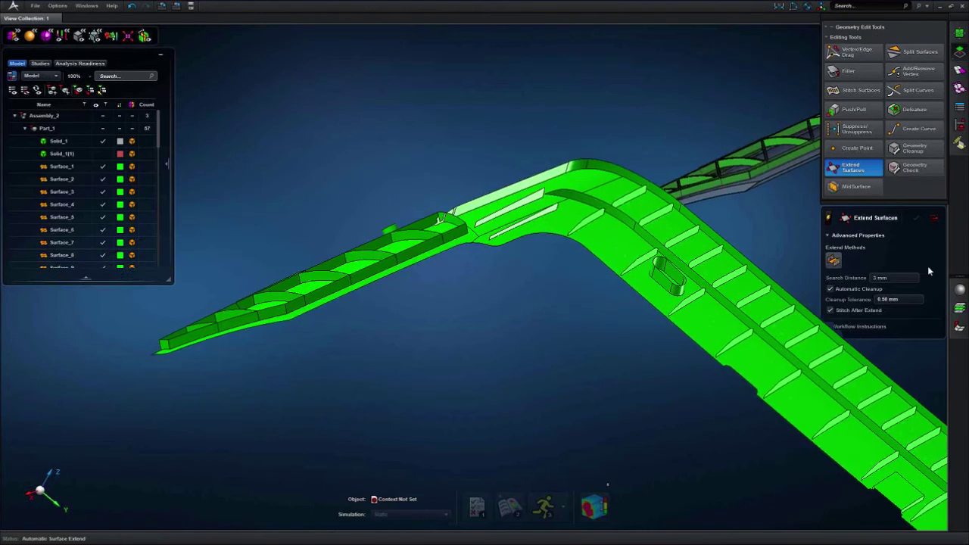
# - Show Solid_1(1) and make its rendering transparent so the midsurfaces can be compared with it on the forked arm
pyautogui.click(104, 154)
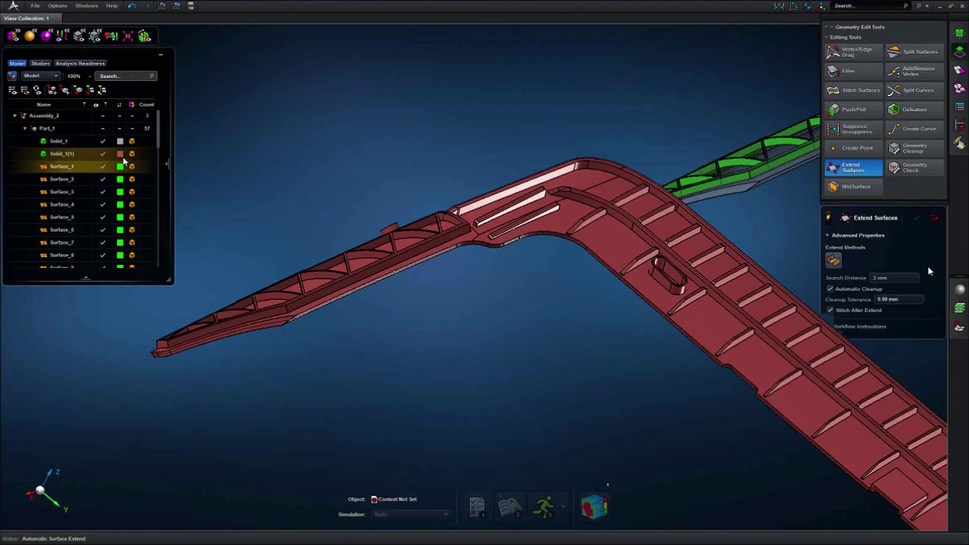
pyautogui.click(131, 155)
pyautogui.click(102, 183)
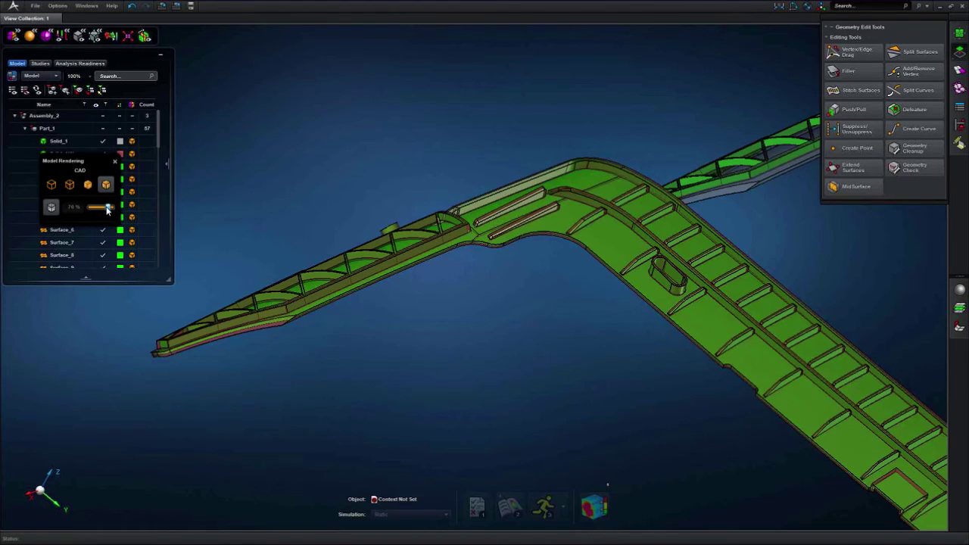
pyautogui.moveTo(107, 211); pyautogui.dragTo(117, 210)
pyautogui.moveTo(247, 233); pyautogui.dragTo(340, 297, button='middle')
pyautogui.scroll(5, 346, 301)
pyautogui.moveTo(459, 359); pyautogui.dragTo(613, 315, button='middle')
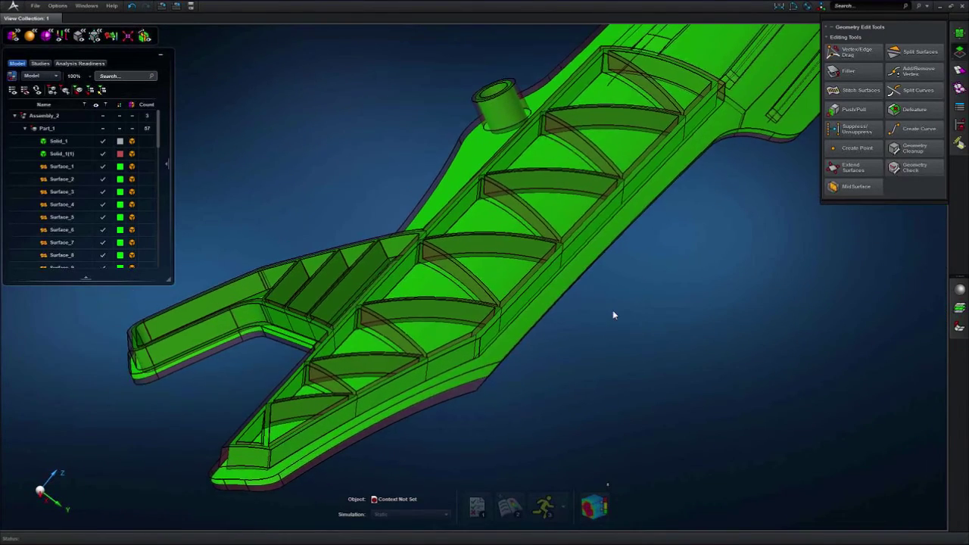
# - Create a taper midsurface for a curved diagonal rib beside the round boss by selecting one face and auto-pairing its opposite side
pyautogui.click(862, 189)
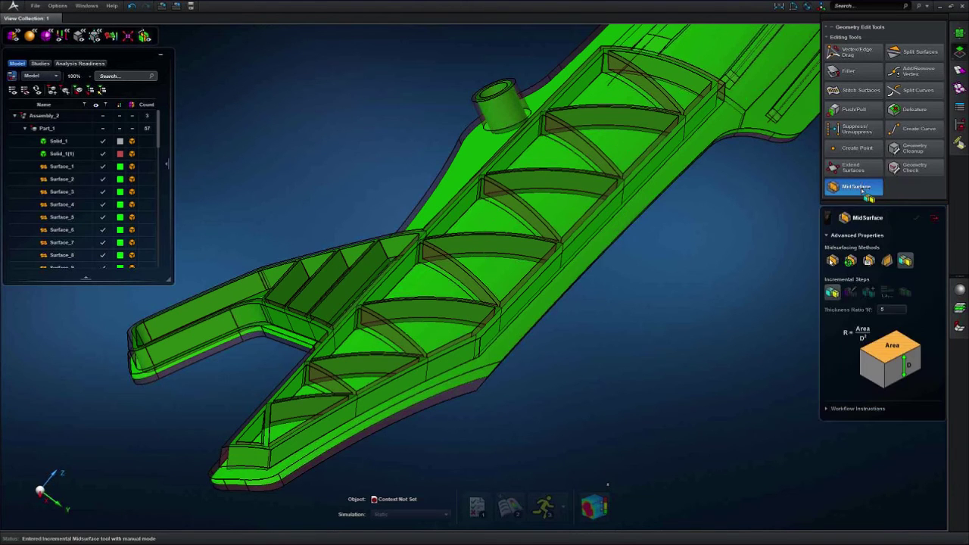
pyautogui.click(888, 261)
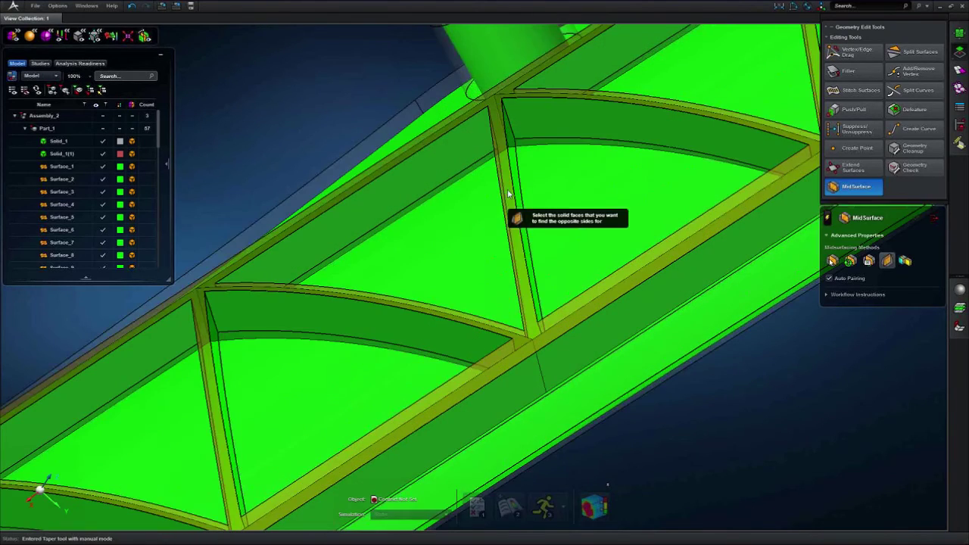
pyautogui.moveTo(509, 194); pyautogui.dragTo(520, 195, button='middle')
pyautogui.scroll(-5, 520, 195)
pyautogui.scroll(5, 526, 184)
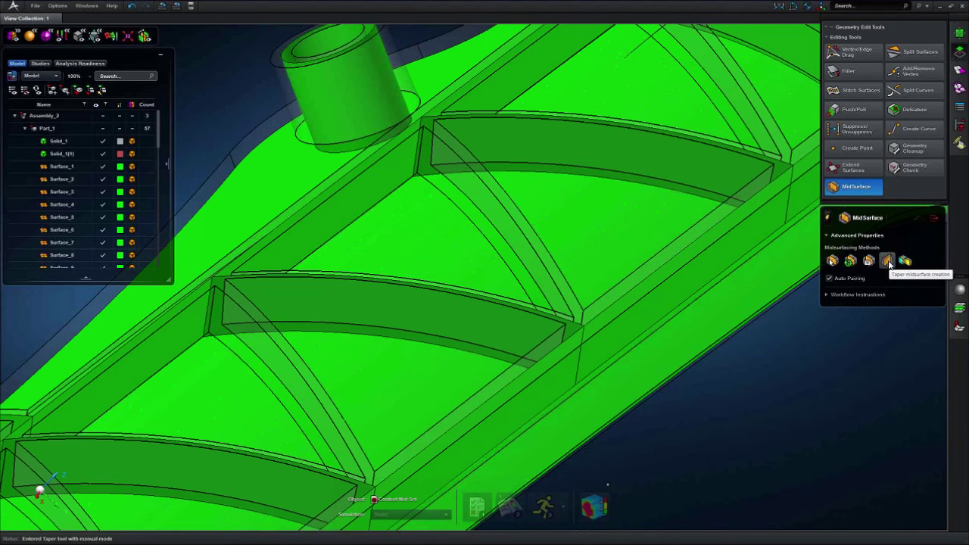
pyautogui.click(506, 237)
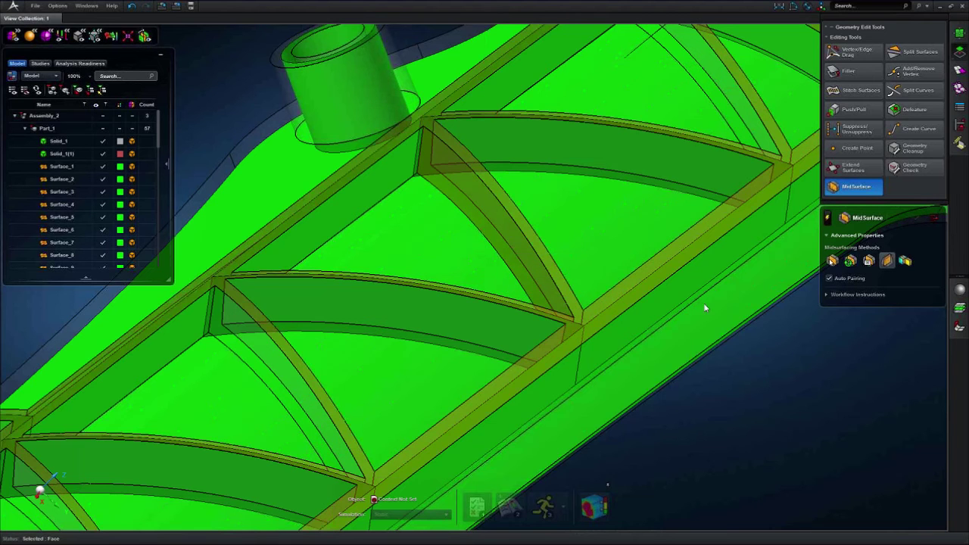
pyautogui.middleClick(770, 342)
pyautogui.moveTo(770, 338); pyautogui.dragTo(764, 335, button='middle')
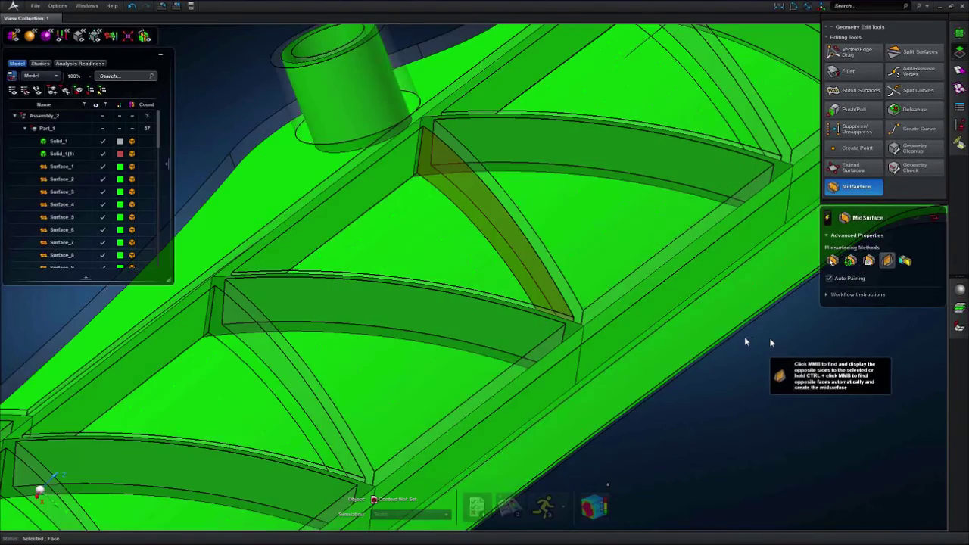
pyautogui.middleClick(770, 341)
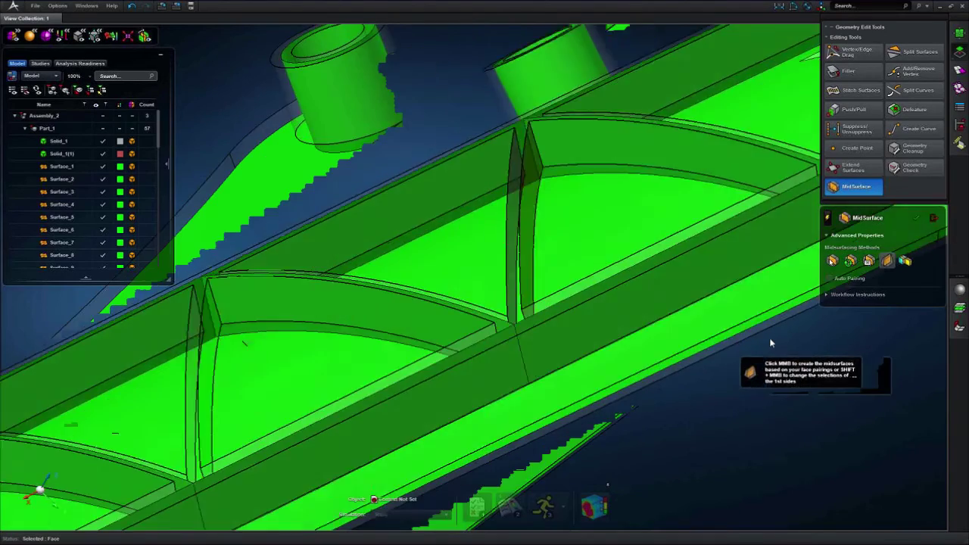
pyautogui.moveTo(719, 345); pyautogui.dragTo(767, 343, button='middle')
pyautogui.middleClick(764, 342)
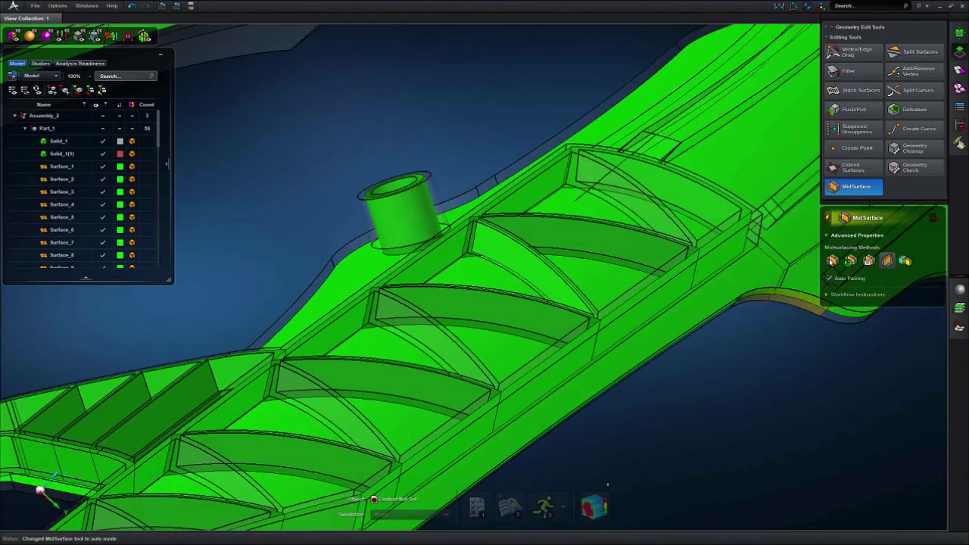
# - Create taper midsurfaces in auto mode for the remaining diagonal ribs down to the forked arm's tip
pyautogui.click(436, 340)
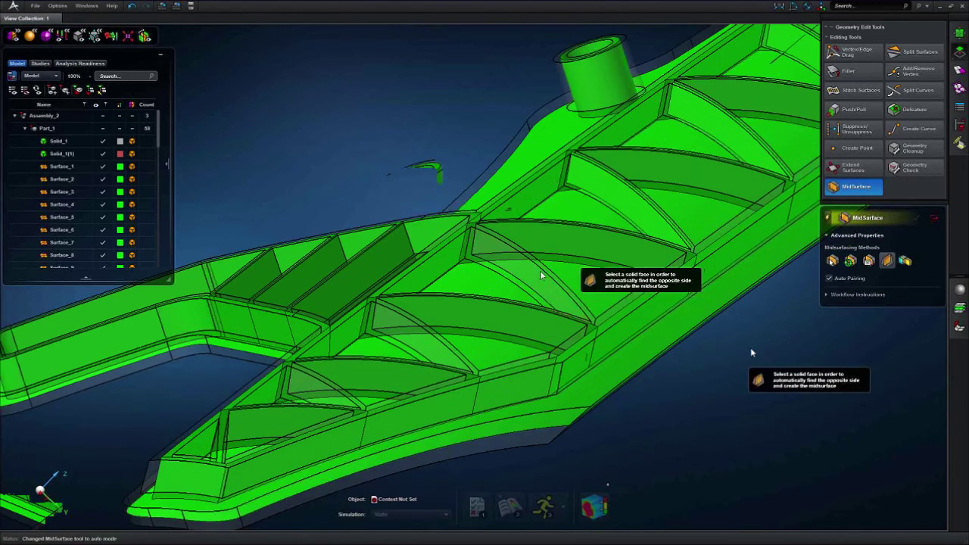
pyautogui.click(421, 314)
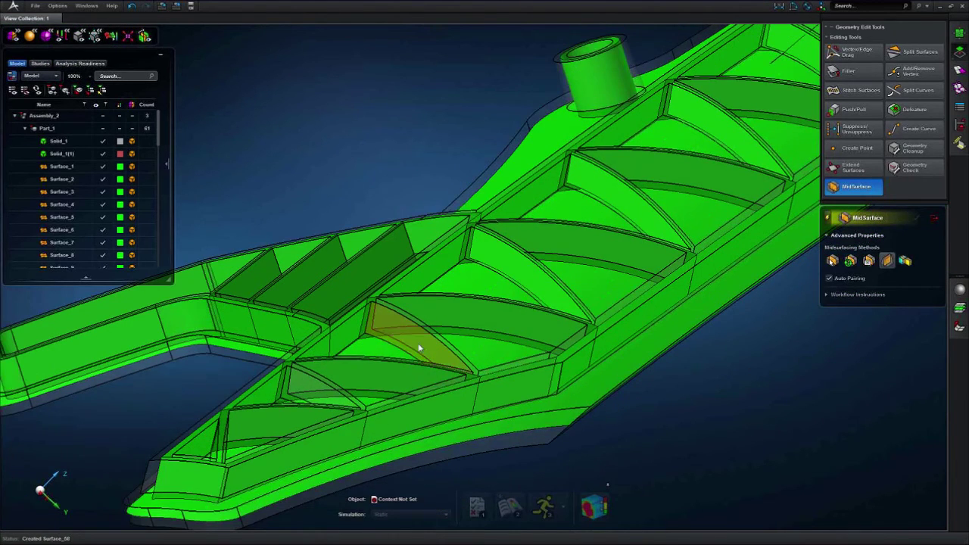
pyautogui.click(316, 390)
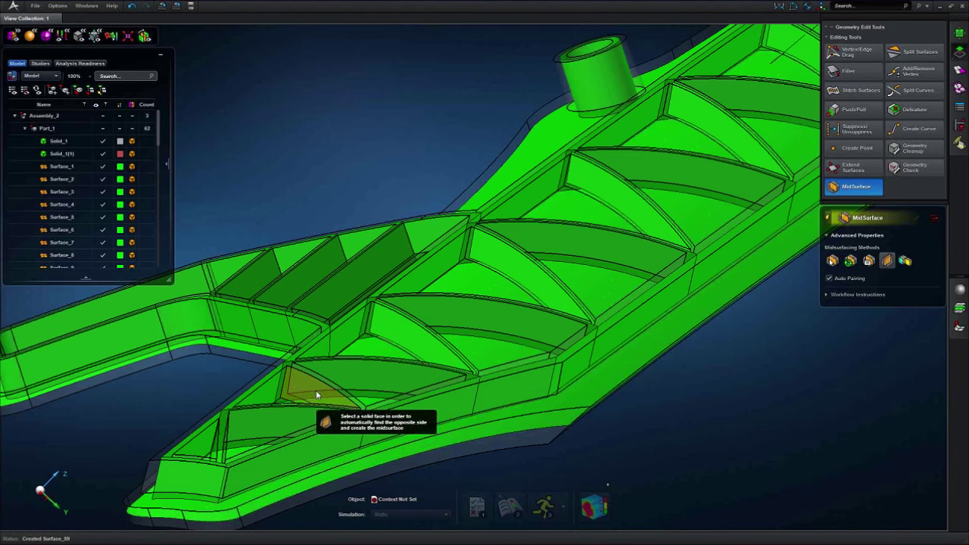
pyautogui.moveTo(359, 370); pyautogui.dragTo(477, 303, button='middle')
pyautogui.moveTo(411, 356); pyautogui.dragTo(359, 322, button='middle')
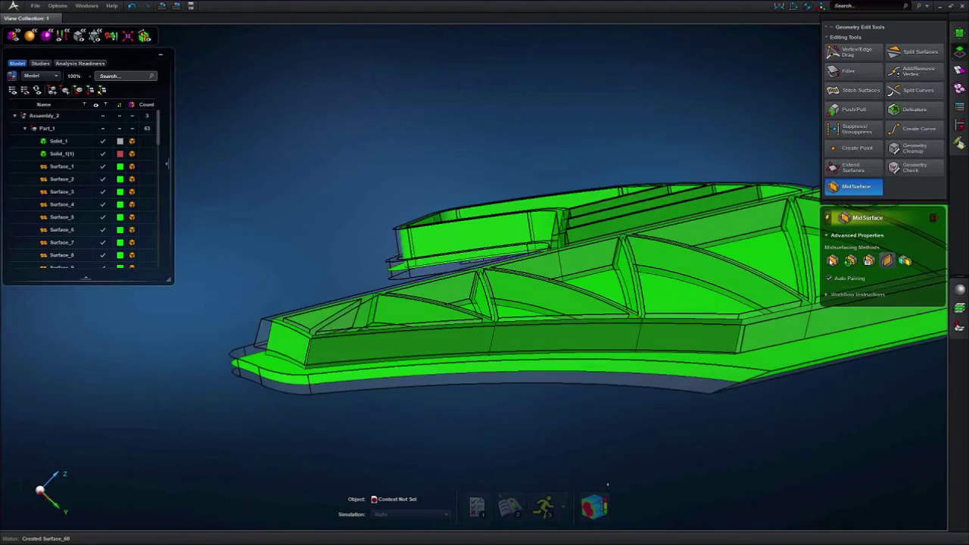
pyautogui.scroll(5, 353, 317)
pyautogui.click(357, 318)
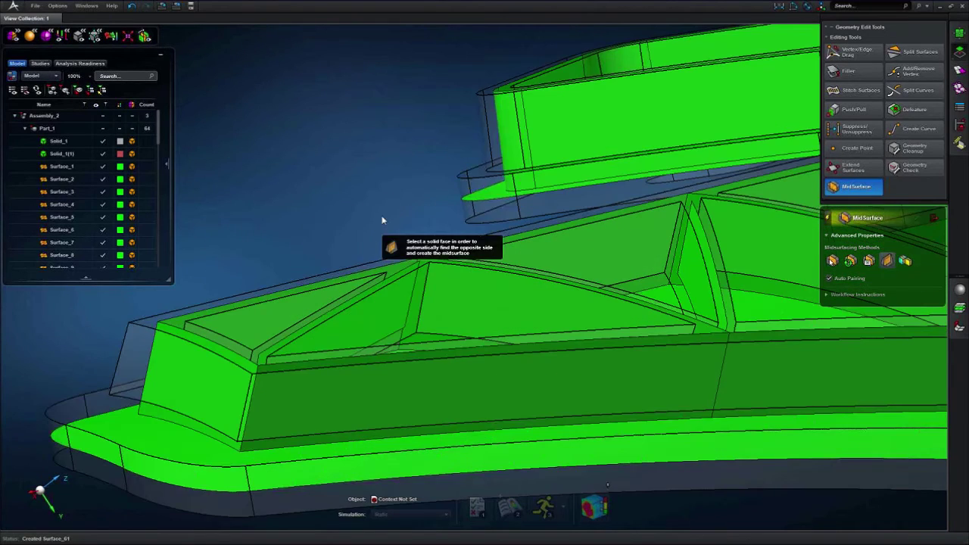
pyautogui.scroll(-5, 383, 218)
pyautogui.moveTo(299, 215)
pyautogui.mouseDown(button='middle')
pyautogui.moveTo(352, 243)
pyautogui.moveTo(295, 231)
pyautogui.mouseUp(button='middle')
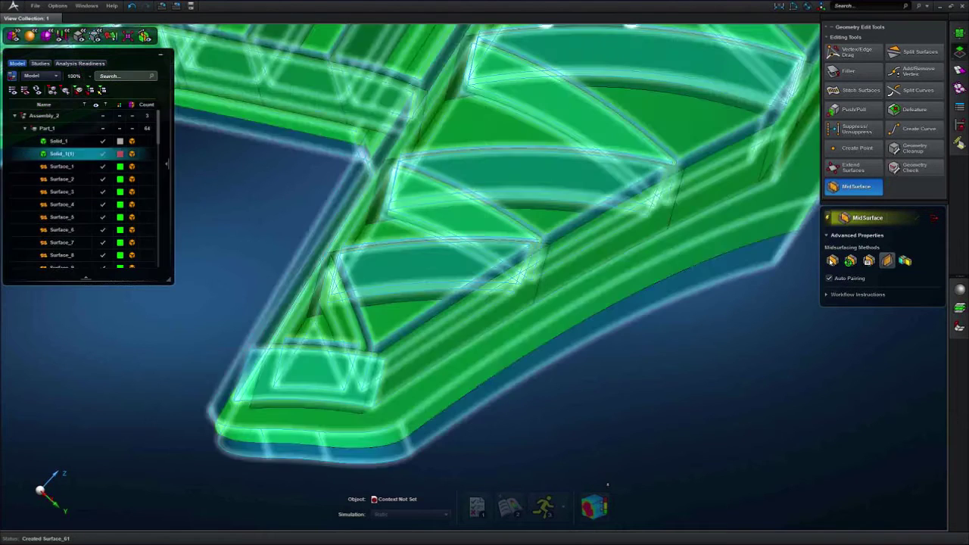
# - Hide Solid_1(1) and exit the MidSurface tool
pyautogui.click(103, 153)
pyautogui.click(192, 215)
pyautogui.moveTo(260, 229); pyautogui.dragTo(686, 182, button='middle')
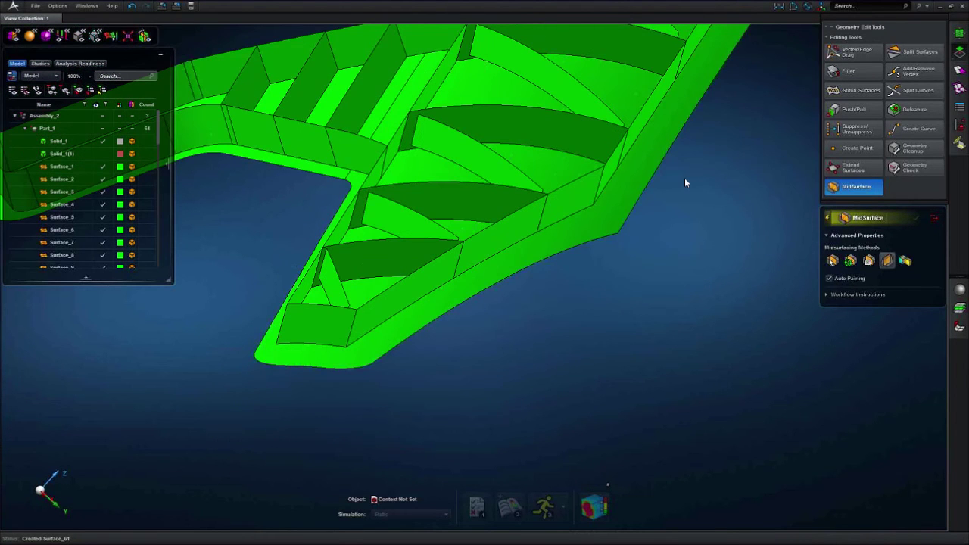
pyautogui.click(934, 217)
# - With Vertex/Edge Drag, extend the bottom edge of the diagonal rib nearest the arm's tip onto the base surface
pyautogui.click(856, 52)
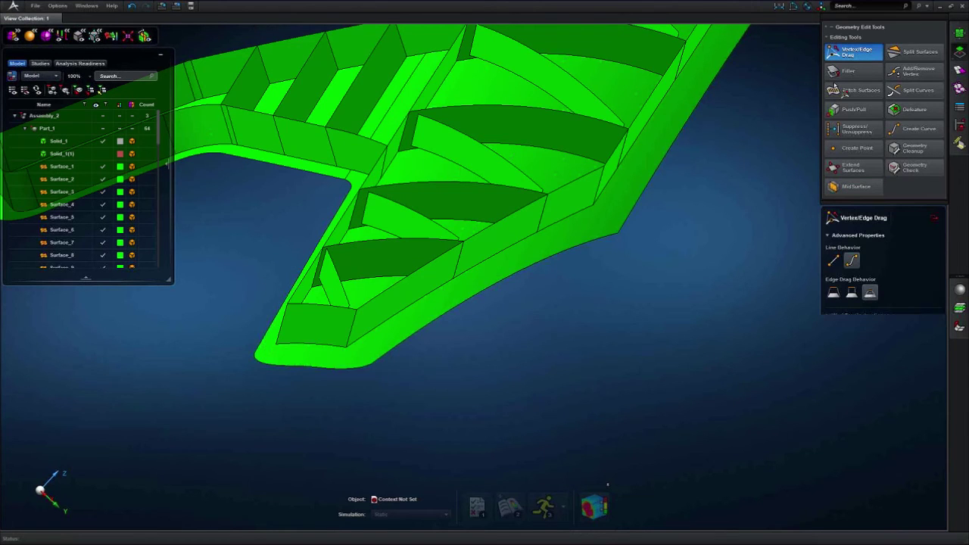
pyautogui.moveTo(515, 325); pyautogui.dragTo(574, 376, button='middle')
pyautogui.scroll(3, 553, 387)
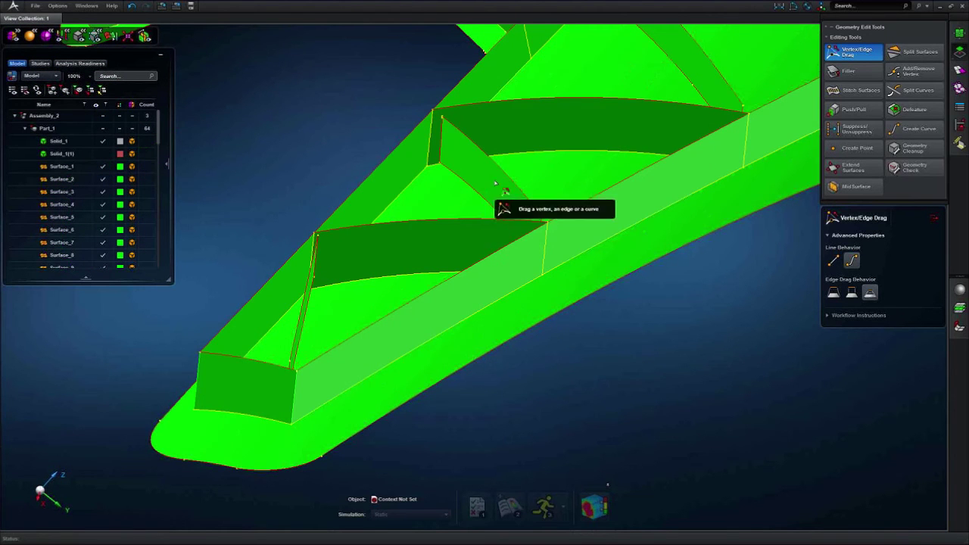
pyautogui.moveTo(501, 179); pyautogui.dragTo(422, 226)
pyautogui.moveTo(329, 308); pyautogui.dragTo(333, 279, button='middle')
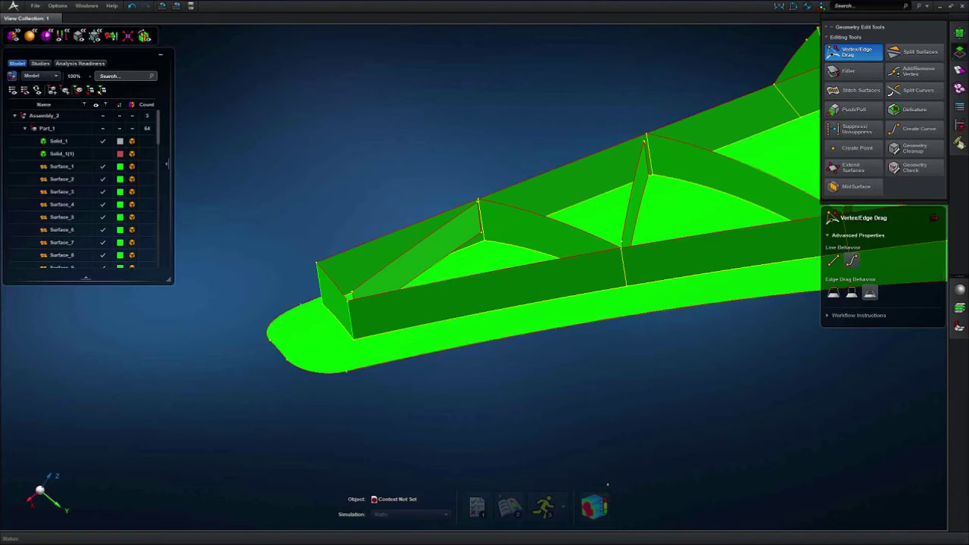
pyautogui.scroll(5, 420, 293)
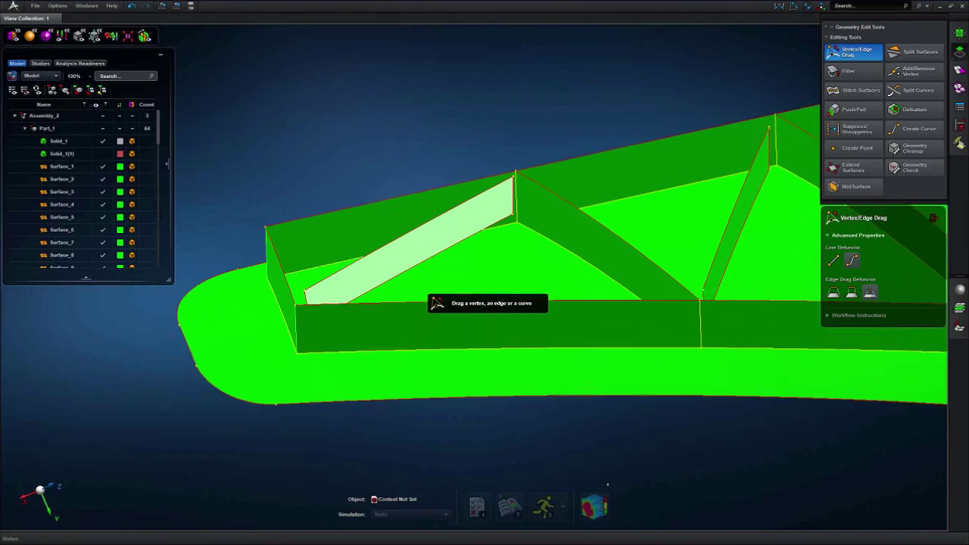
pyautogui.moveTo(429, 278)
pyautogui.mouseDown(button='middle')
pyautogui.moveTo(442, 297)
pyautogui.moveTo(418, 290)
pyautogui.mouseUp(button='middle')
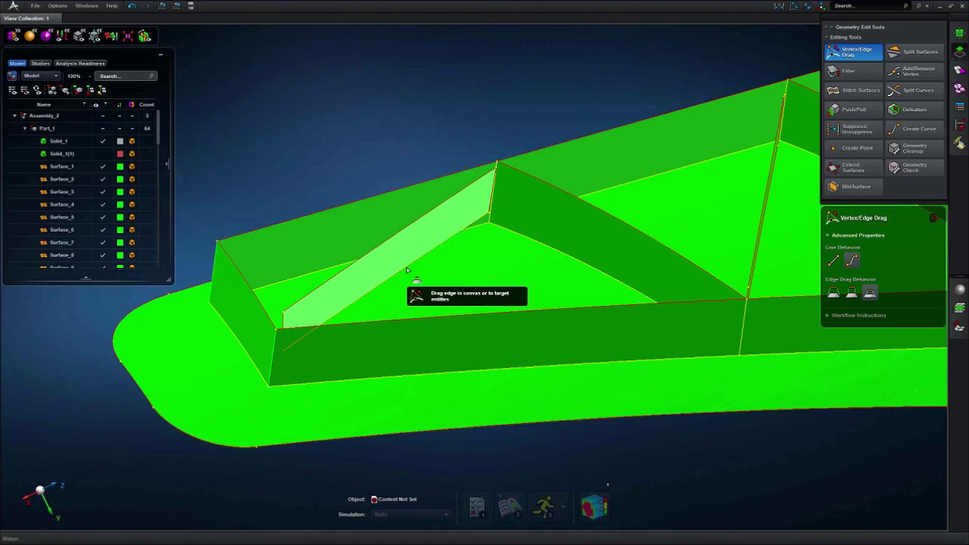
pyautogui.moveTo(407, 275); pyautogui.dragTo(422, 291)
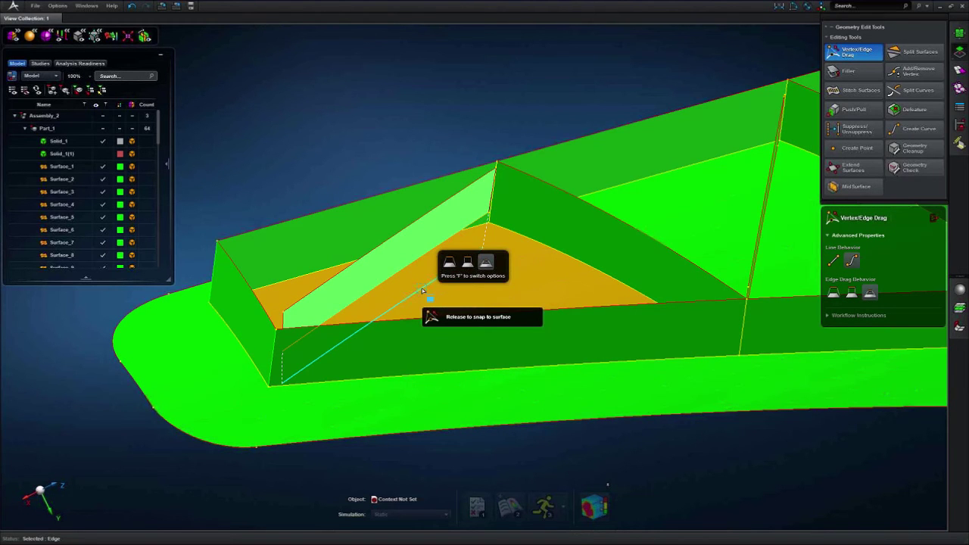
pyautogui.moveTo(422, 291); pyautogui.dragTo(422, 284)
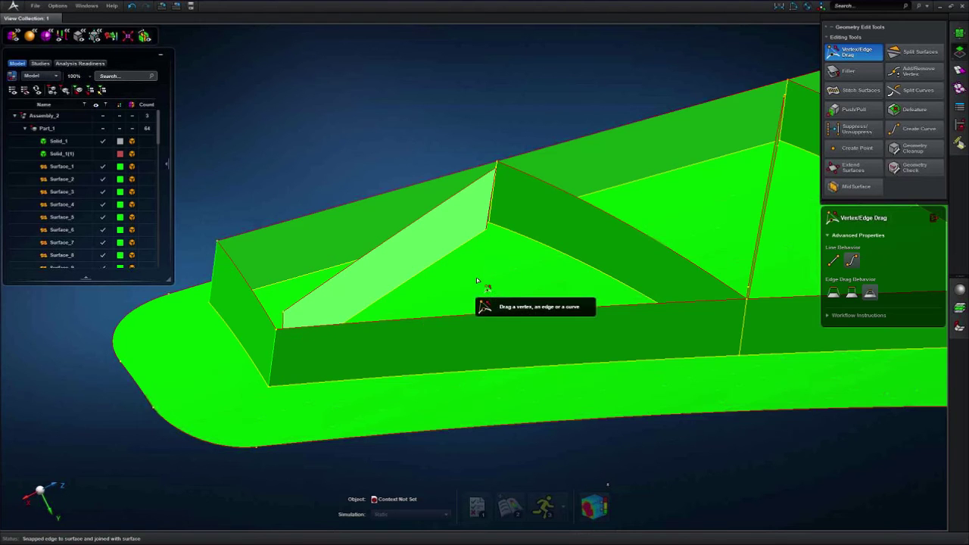
# - Replace the tip rib's inner end edge with the vertical edge where the adjacent curved rib meets the inner wall
pyautogui.moveTo(478, 278); pyautogui.dragTo(460, 327, button='middle')
pyautogui.scroll(3, 463, 275)
pyautogui.scroll(-5, 494, 267)
pyautogui.scroll(3, 463, 284)
pyautogui.moveTo(507, 275); pyautogui.dragTo(520, 219, button='middle')
pyautogui.scroll(3, 529, 225)
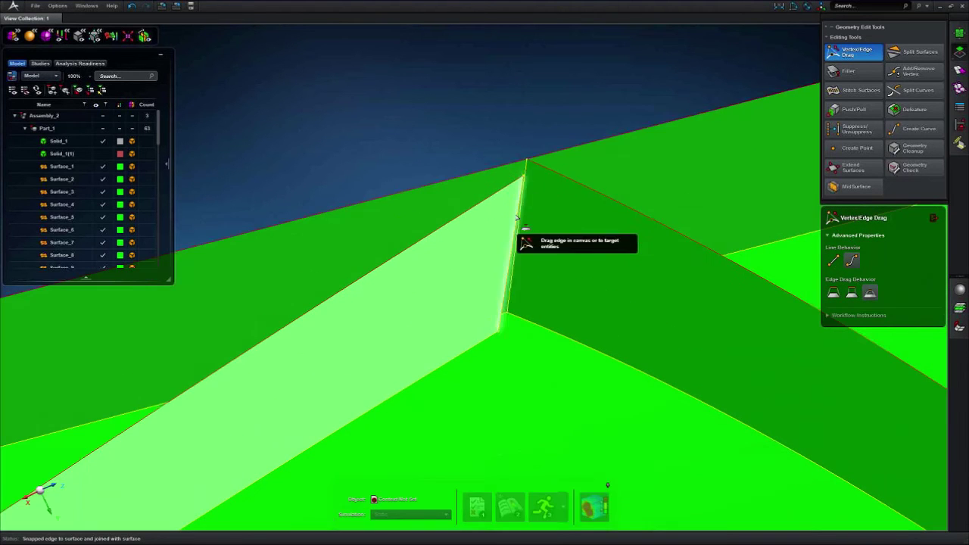
pyautogui.moveTo(555, 252); pyautogui.dragTo(532, 253, button='middle')
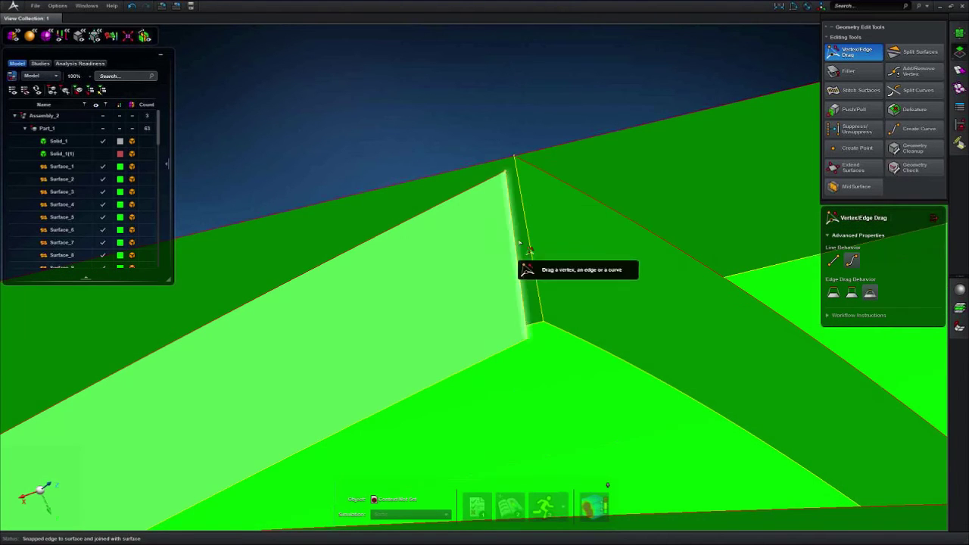
pyautogui.moveTo(520, 242); pyautogui.dragTo(526, 221)
# - Snap the tip rib's other end edge to the vertical corner edge at the arm's tip
pyautogui.moveTo(530, 231); pyautogui.dragTo(369, 440, button='middle')
pyautogui.scroll(3, 369, 440)
pyautogui.scroll(-5, 426, 446)
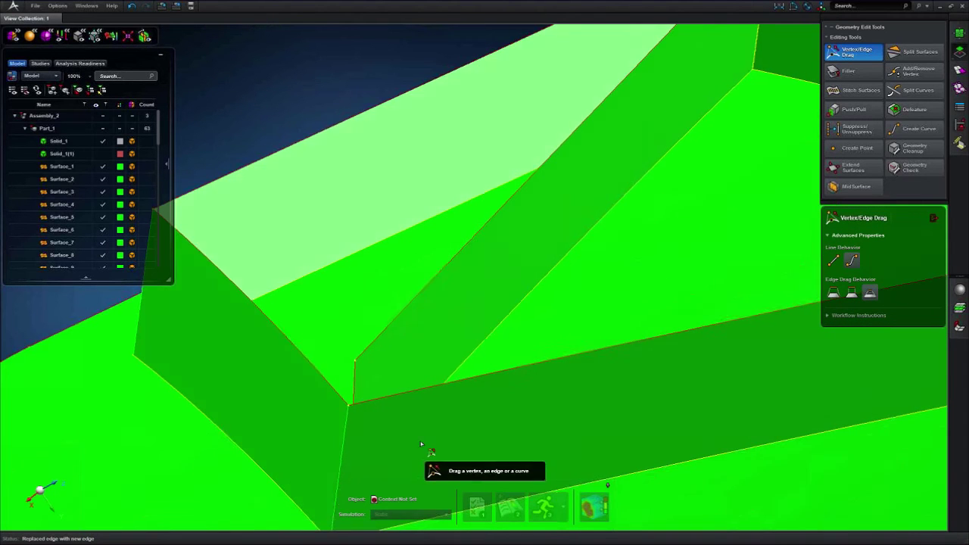
pyautogui.moveTo(417, 448); pyautogui.dragTo(342, 356)
pyautogui.scroll(-5, 513, 340)
pyautogui.scroll(3, 383, 416)
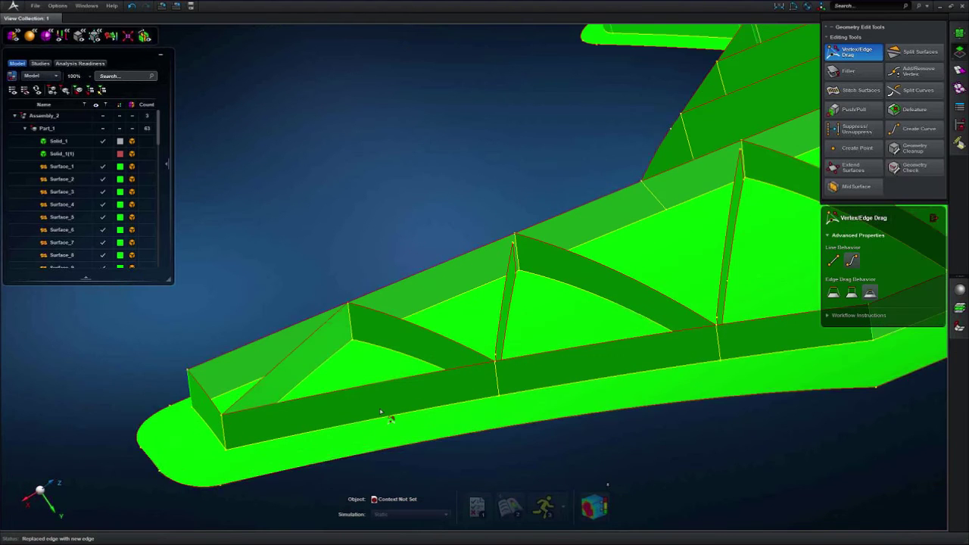
pyautogui.scroll(5, 496, 258)
pyautogui.moveTo(489, 263); pyautogui.dragTo(508, 241)
pyautogui.scroll(-5, 513, 245)
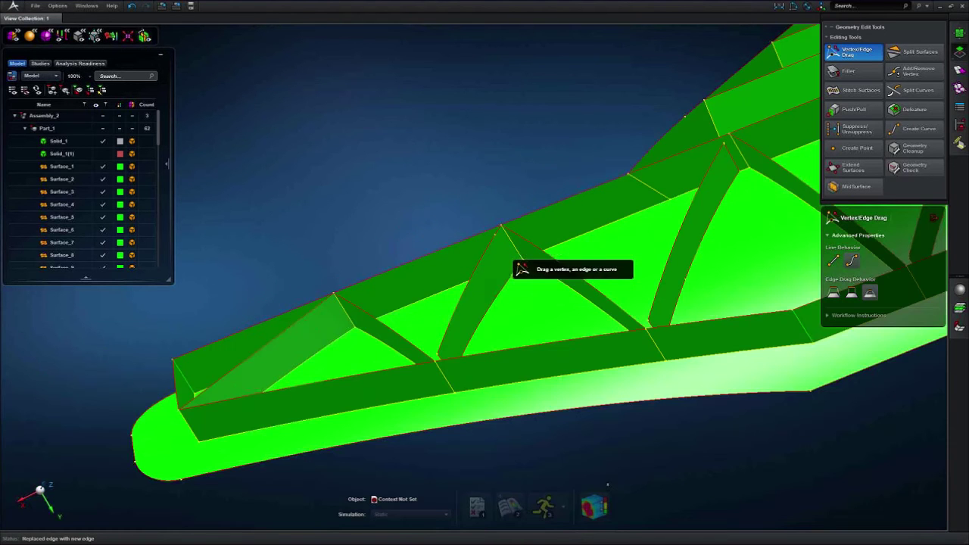
pyautogui.hotkey('ctrl', 'z')
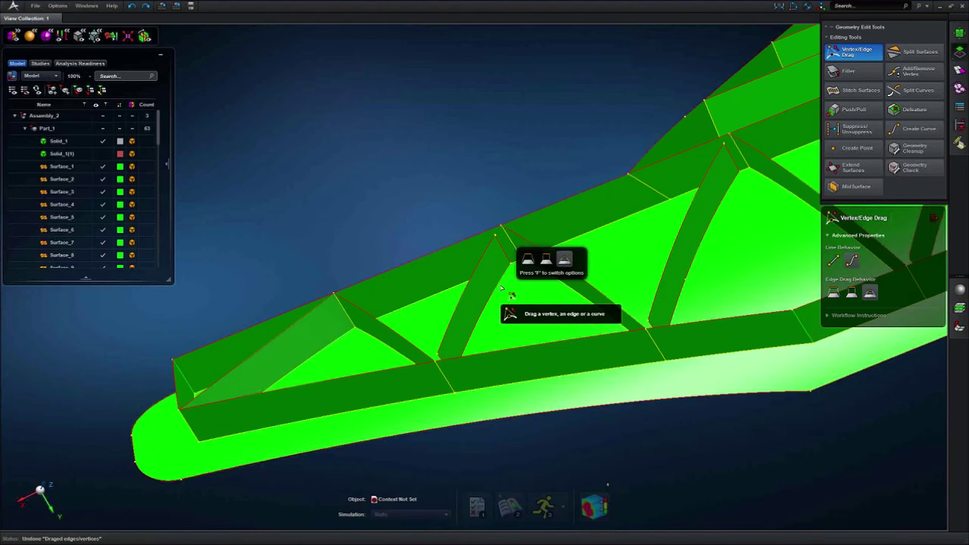
# - Join the second diagonal rib from the tip to the base surface and snap its inner end edge and top vertex to the inner-wall junction
pyautogui.scroll(5, 499, 287)
pyautogui.moveTo(491, 289); pyautogui.dragTo(504, 291)
pyautogui.moveTo(526, 181); pyautogui.dragTo(530, 183)
pyautogui.moveTo(519, 197)
pyautogui.mouseDown(button='middle')
pyautogui.moveTo(507, 194)
pyautogui.moveTo(519, 182)
pyautogui.mouseUp(button='middle')
pyautogui.scroll(5, 523, 181)
pyautogui.moveTo(511, 206); pyautogui.dragTo(548, 162)
pyautogui.scroll(-5, 551, 182)
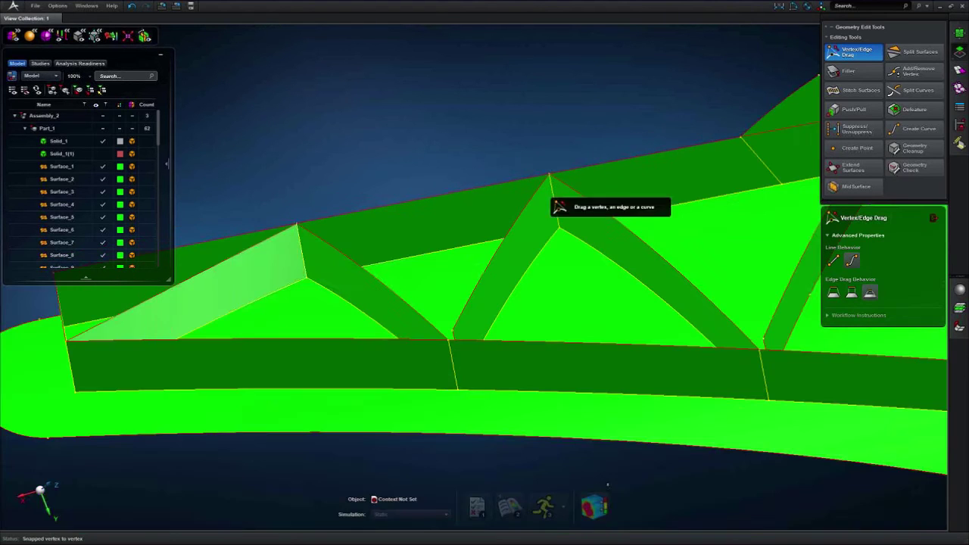
# - Replace the second rib's outer end edge with the vertical junction edge on the outer wall
pyautogui.scroll(4, 454, 382)
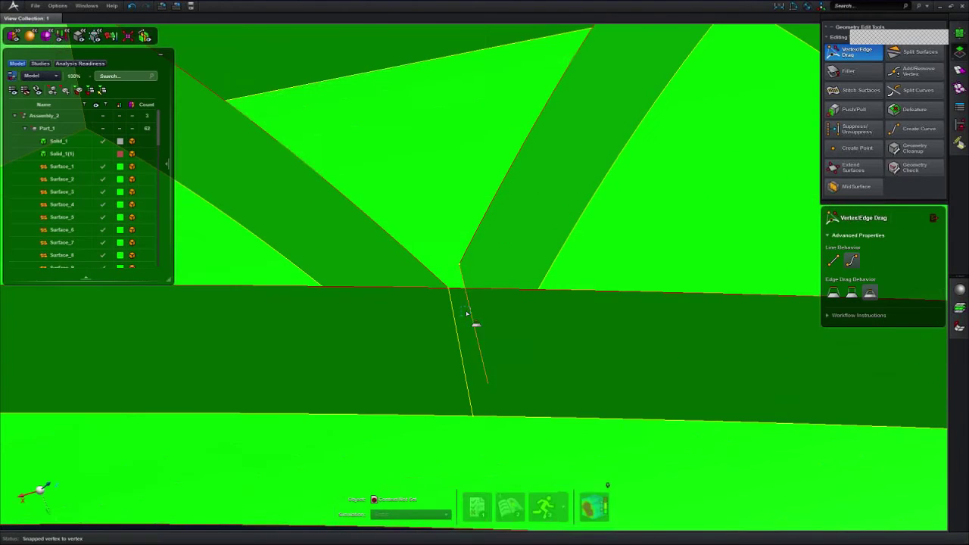
pyautogui.moveTo(462, 321); pyautogui.dragTo(460, 327)
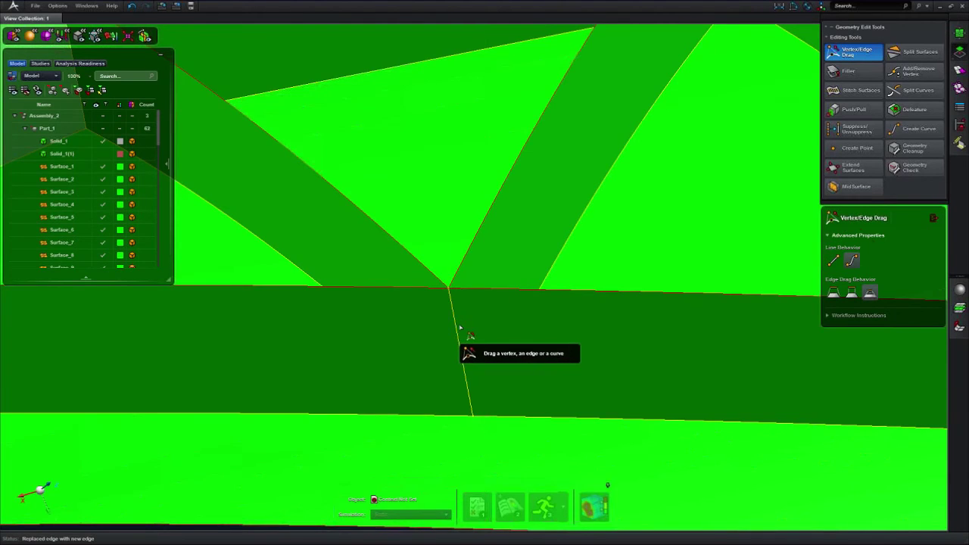
pyautogui.scroll(-5, 460, 327)
# - Extend the third diagonal rib's bottom edge to the base surface and replace its outer end edge with the outer-wall junction edge
pyautogui.moveTo(510, 341); pyautogui.dragTo(458, 338, button='middle')
pyautogui.moveTo(349, 452); pyautogui.dragTo(403, 343, button='middle')
pyautogui.scroll(5, 404, 342)
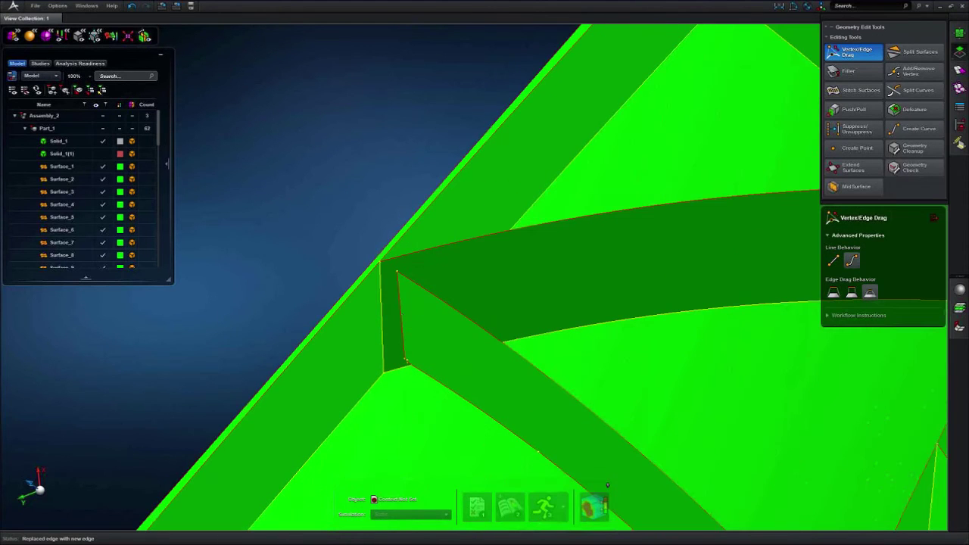
pyautogui.moveTo(486, 367); pyautogui.dragTo(446, 235, button='middle')
pyautogui.click(519, 338)
pyautogui.moveTo(519, 338); pyautogui.dragTo(474, 303)
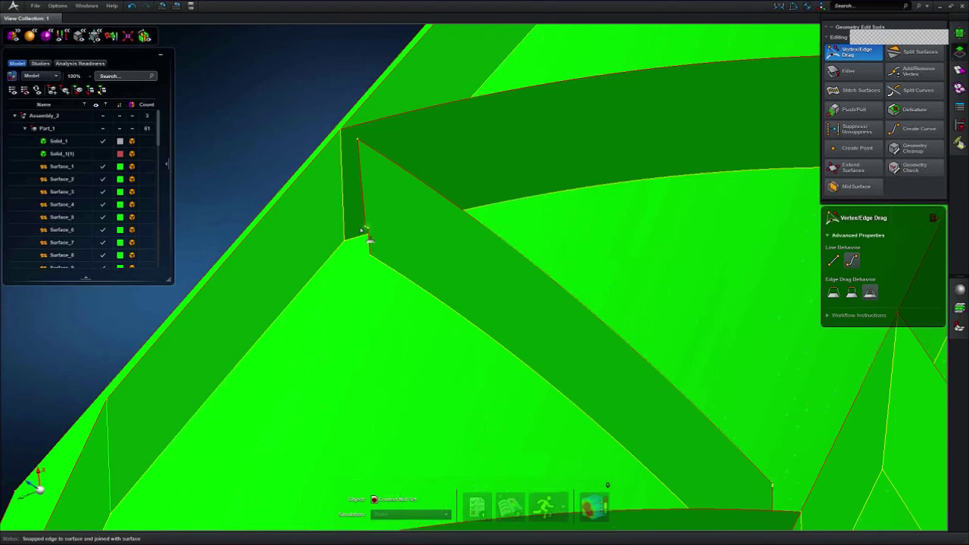
pyautogui.scroll(3, 362, 230)
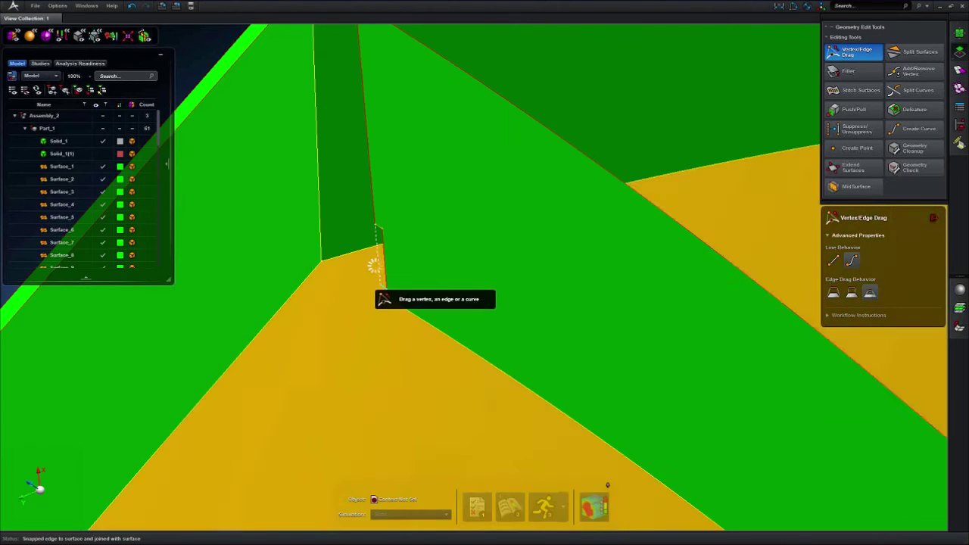
pyautogui.scroll(-3, 390, 231)
pyautogui.moveTo(415, 226); pyautogui.dragTo(448, 299, button='middle')
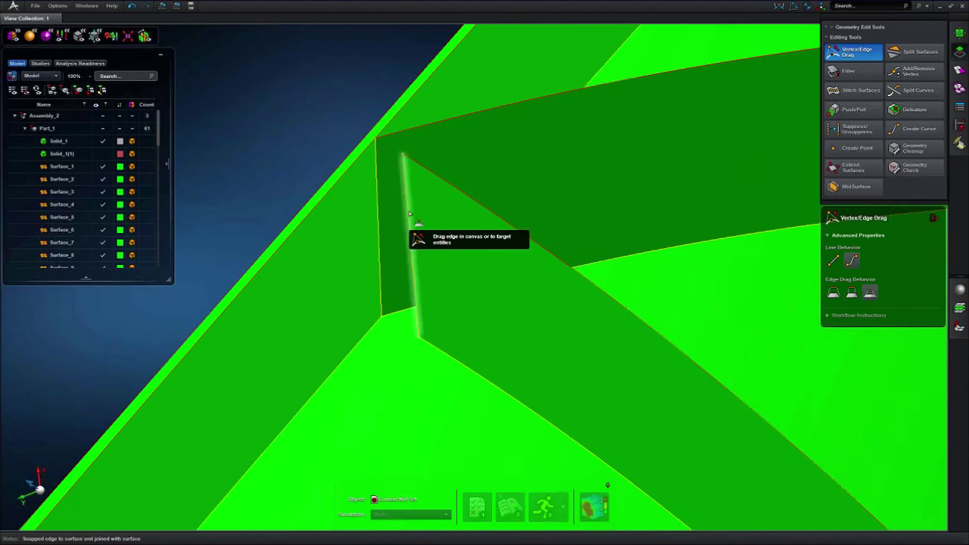
pyautogui.moveTo(408, 214); pyautogui.dragTo(381, 202)
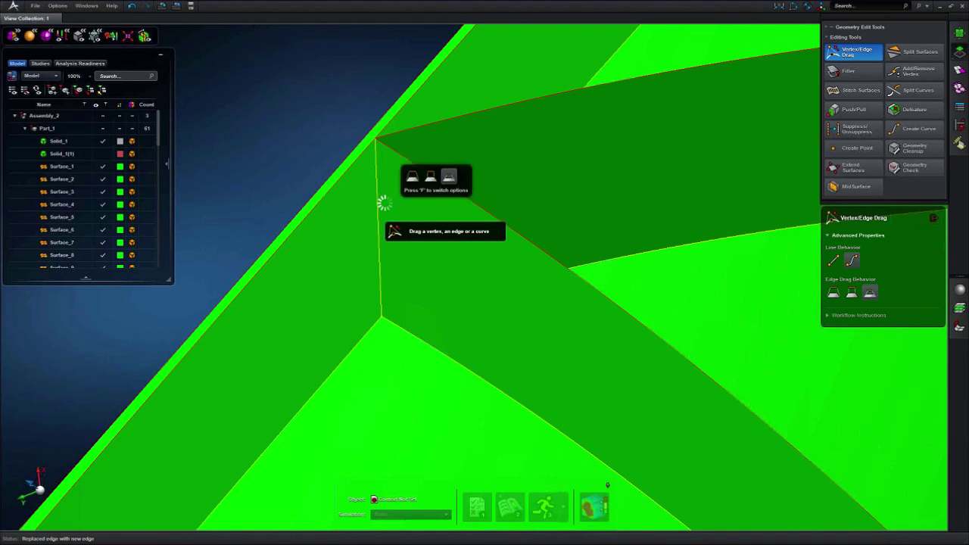
# - Snap the third rib's inner end edge and top vertex to the junction on the inner wall
pyautogui.scroll(-5, 384, 204)
pyautogui.moveTo(452, 268); pyautogui.dragTo(537, 218, button='middle')
pyautogui.scroll(3, 545, 212)
pyautogui.moveTo(555, 199); pyautogui.dragTo(590, 188)
pyautogui.moveTo(591, 179); pyautogui.dragTo(543, 163, button='middle')
pyautogui.scroll(4, 544, 161)
pyautogui.moveTo(486, 195); pyautogui.dragTo(567, 157)
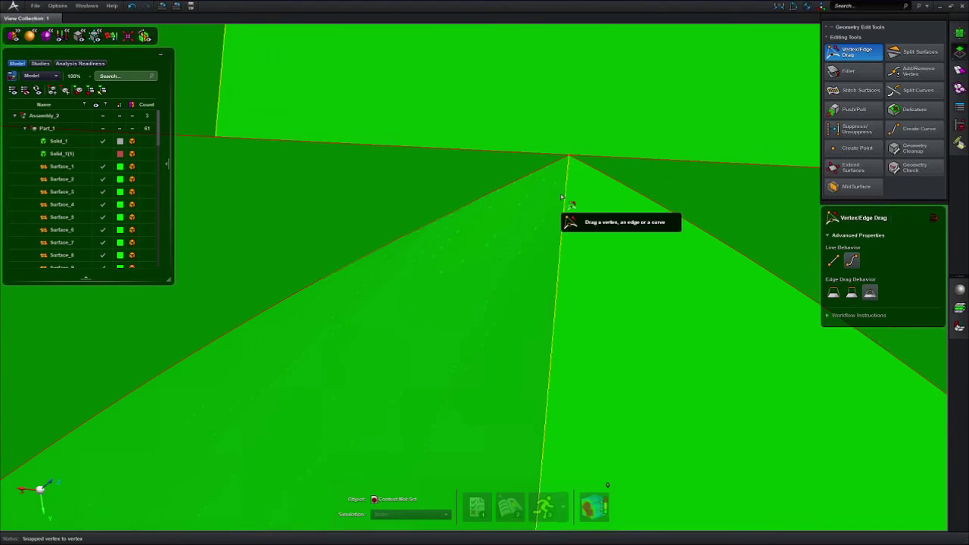
# - Extend the fourth diagonal rib's bottom edge to the base surface and snap its inner end edge and top vertex to the inner-wall junction
pyautogui.scroll(-8, 561, 198)
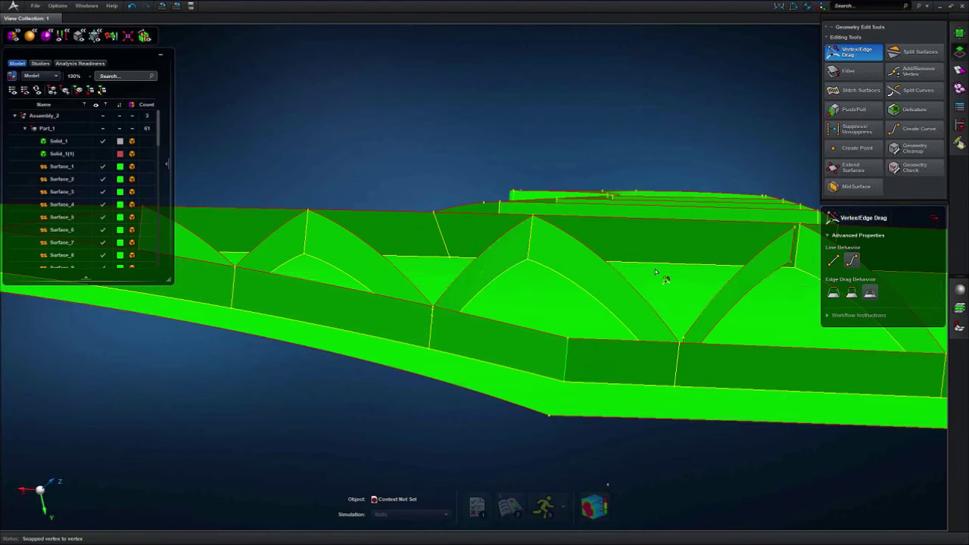
pyautogui.scroll(8, 656, 271)
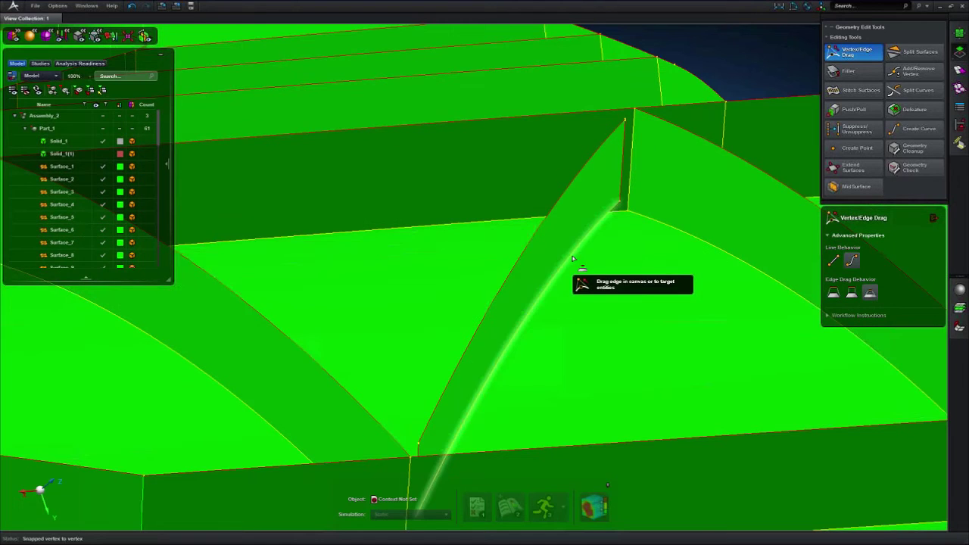
pyautogui.moveTo(573, 259)
pyautogui.mouseDown()
pyautogui.moveTo(585, 281)
pyautogui.moveTo(583, 269)
pyautogui.mouseUp()
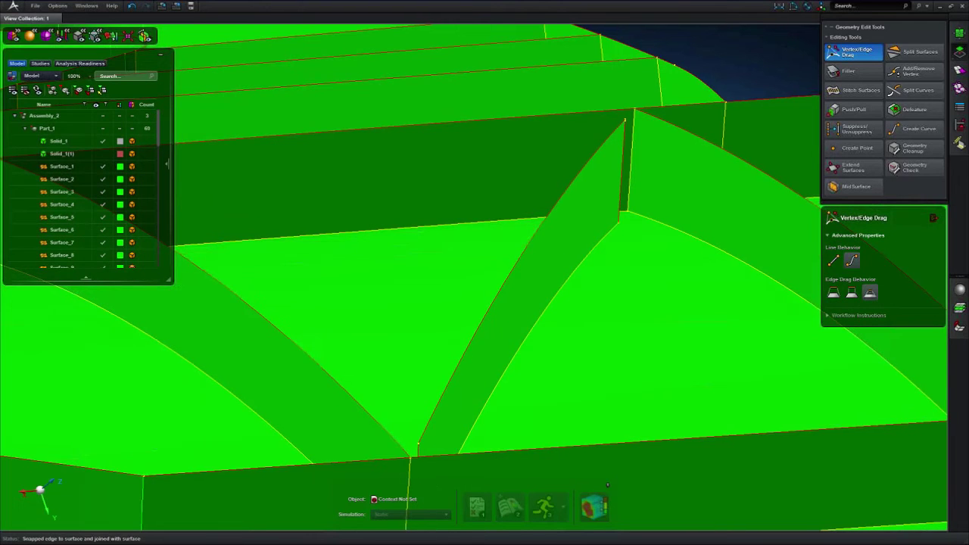
pyautogui.scroll(-3, 581, 265)
pyautogui.moveTo(575, 249); pyautogui.dragTo(579, 261)
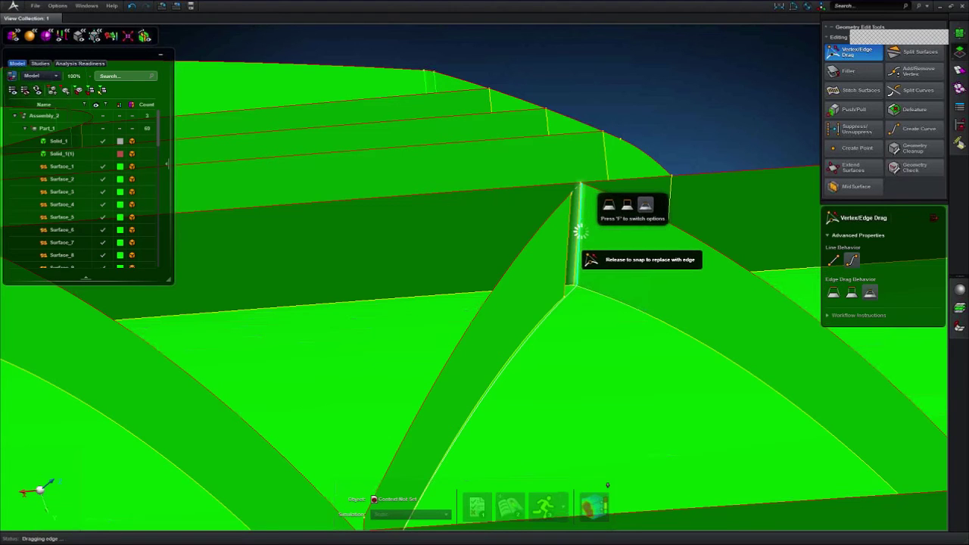
pyautogui.moveTo(579, 231); pyautogui.dragTo(582, 236)
pyautogui.scroll(5, 579, 232)
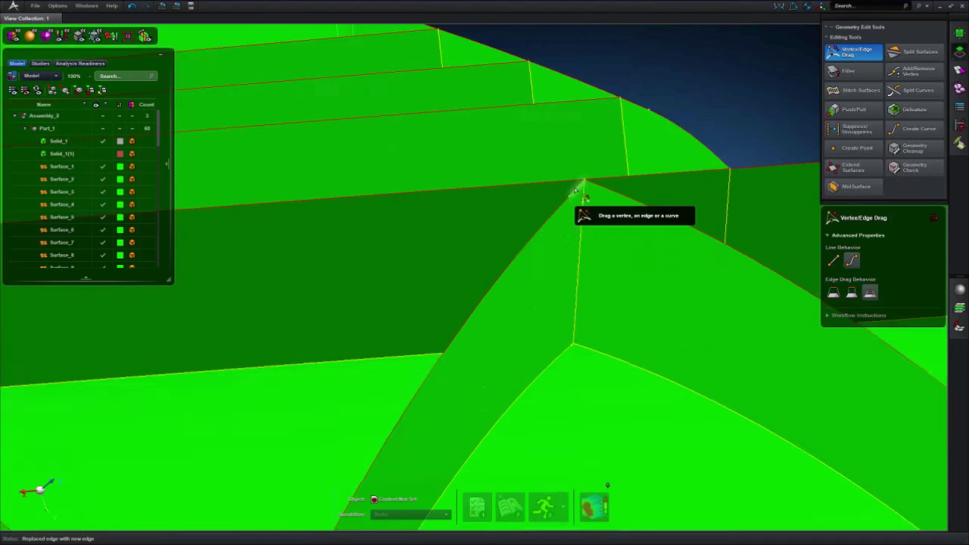
pyautogui.click(607, 168)
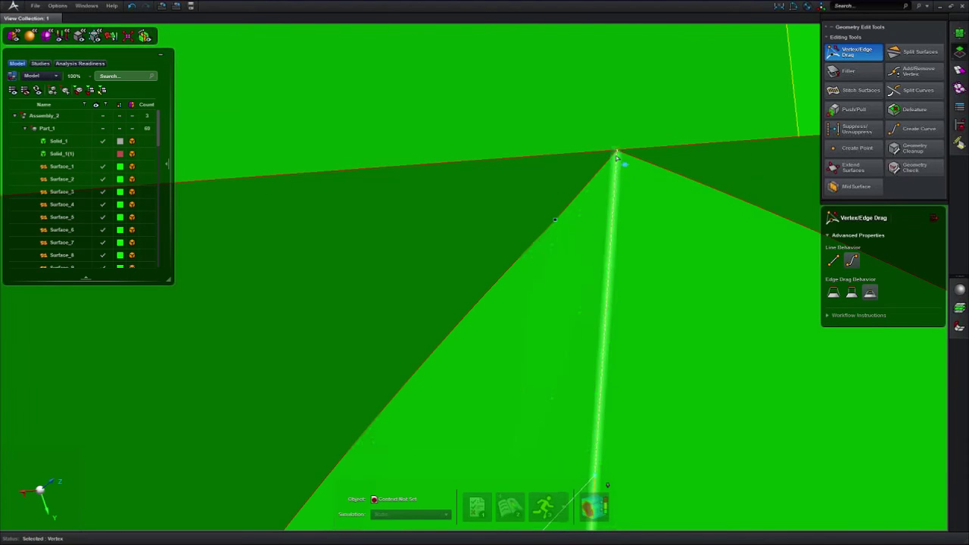
pyautogui.moveTo(616, 157); pyautogui.dragTo(616, 154)
pyautogui.scroll(-10, 613, 193)
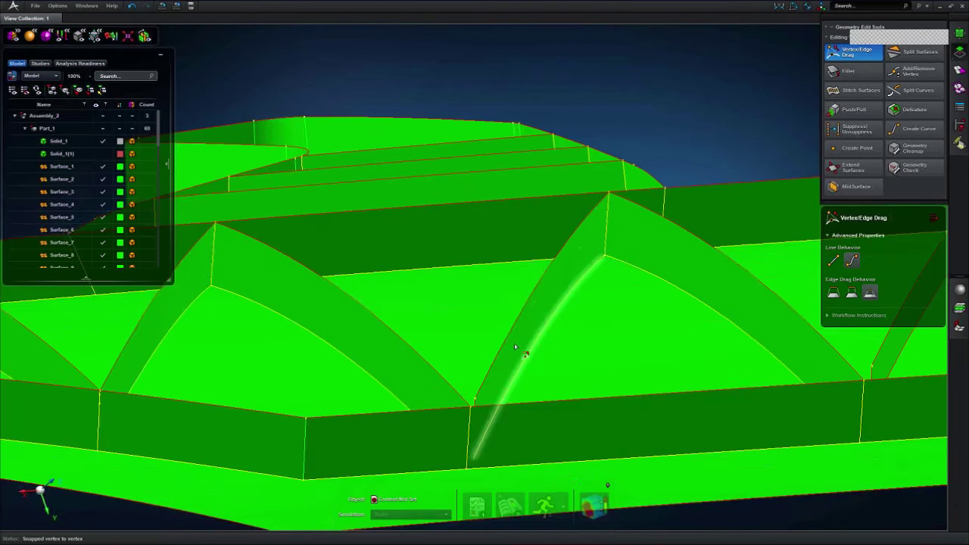
# - Replace the fourth rib's outer end edge with the outer-wall junction edge and snap its top vertex to the corner vertex
pyautogui.moveTo(515, 347); pyautogui.dragTo(424, 394, button='middle')
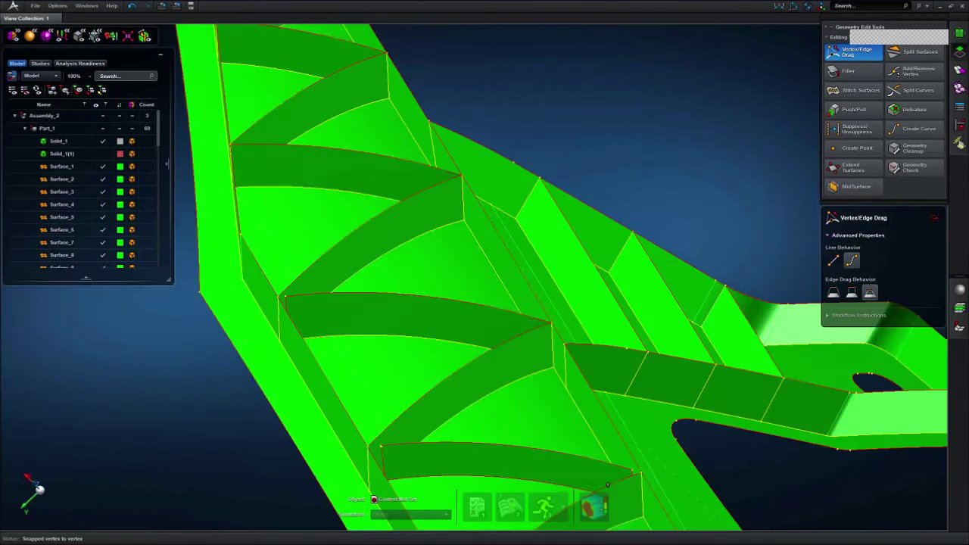
pyautogui.moveTo(238, 327); pyautogui.dragTo(314, 238, button='middle')
pyautogui.scroll(6, 316, 237)
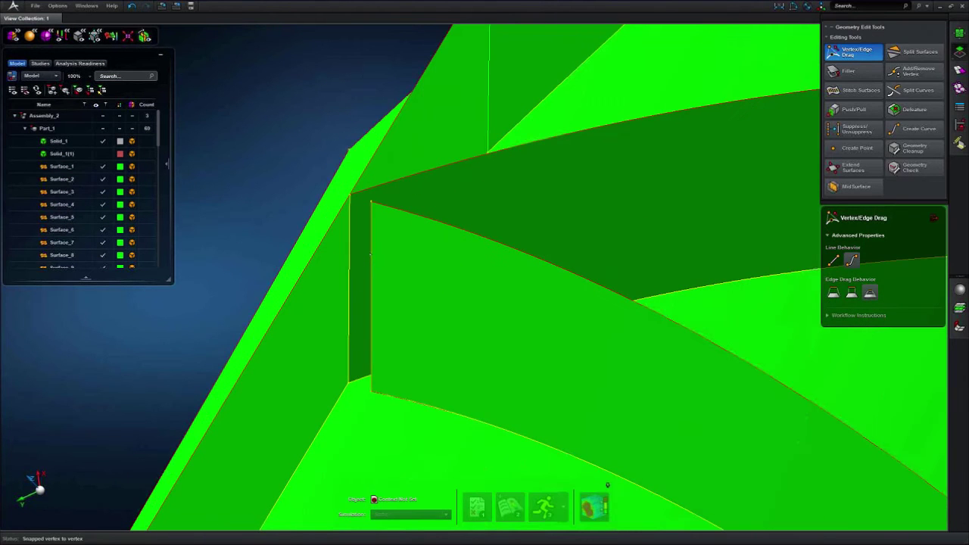
pyautogui.moveTo(371, 257); pyautogui.dragTo(353, 254)
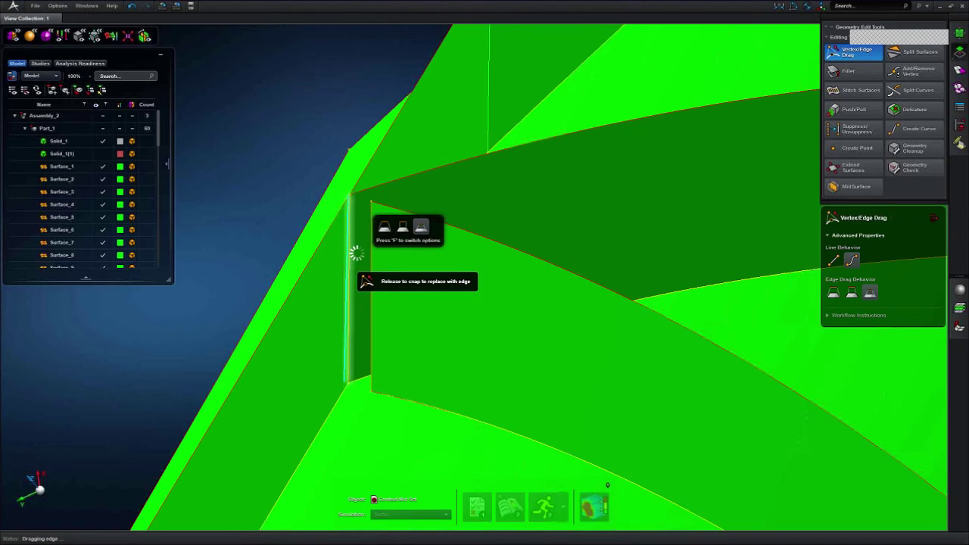
pyautogui.click(354, 196)
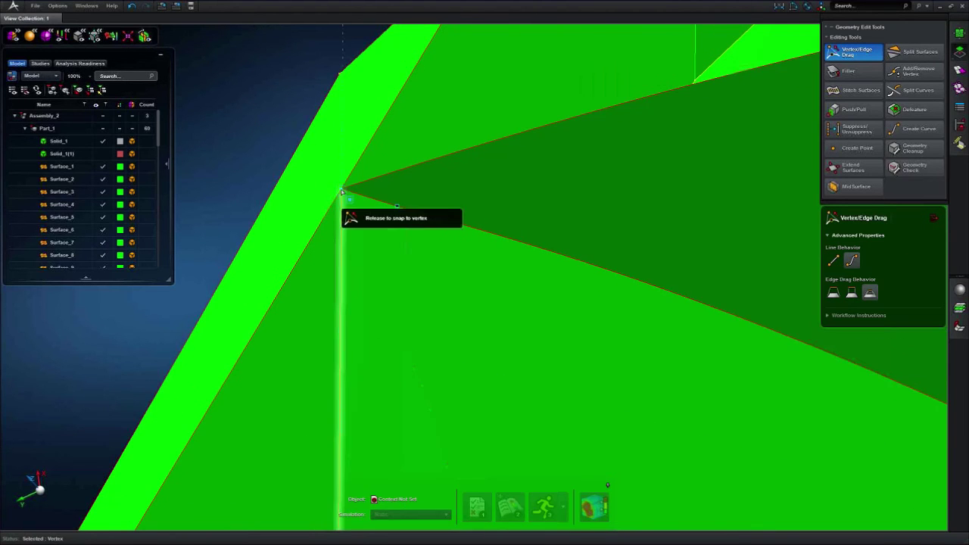
pyautogui.moveTo(341, 193); pyautogui.dragTo(340, 190)
# - Join the fifth diagonal rib's bottom edge to the base surface and snap its outer end edge and top vertex to the outer-wall junction
pyautogui.scroll(-10, 375, 221)
pyautogui.moveTo(374, 224); pyautogui.dragTo(452, 132, button='middle')
pyautogui.moveTo(438, 307); pyautogui.dragTo(487, 177, button='middle')
pyautogui.scroll(3, 449, 283)
pyautogui.scroll(-3, 487, 178)
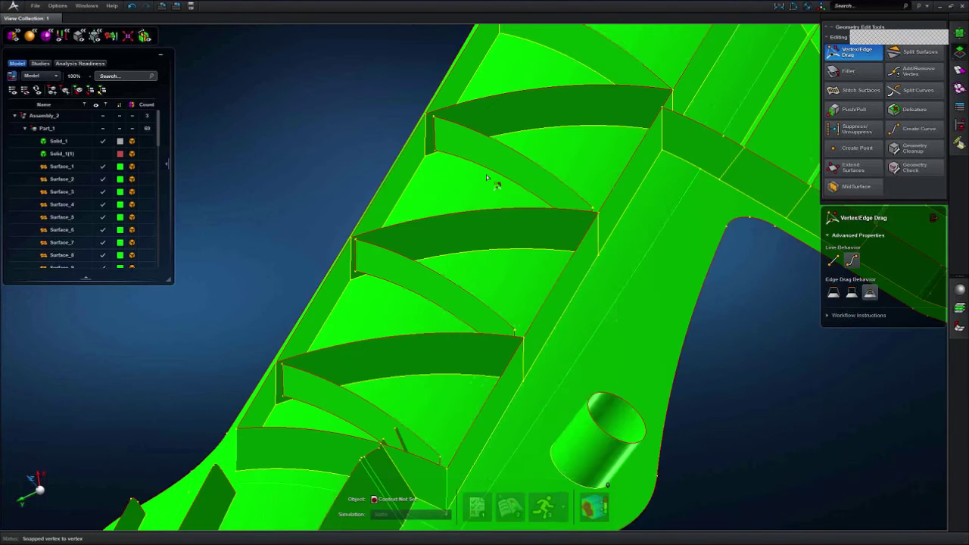
pyautogui.scroll(3, 487, 177)
pyautogui.moveTo(487, 177); pyautogui.dragTo(433, 135)
pyautogui.scroll(3, 469, 182)
pyautogui.scroll(3, 454, 144)
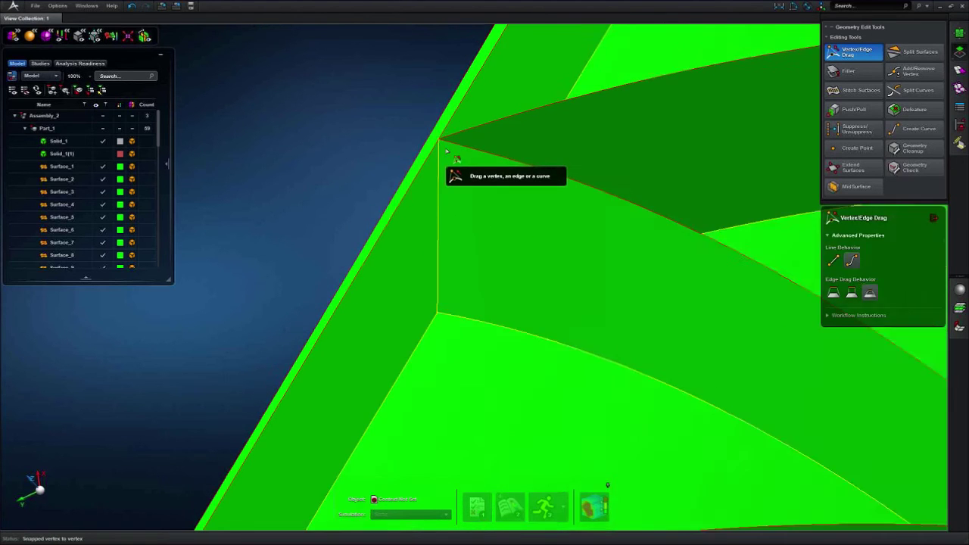
# - Replace the fifth diagonal rib's inner end edge with the inner-wall junction edge
pyautogui.scroll(-5, 446, 151)
pyautogui.moveTo(465, 228); pyautogui.dragTo(629, 265, button='middle')
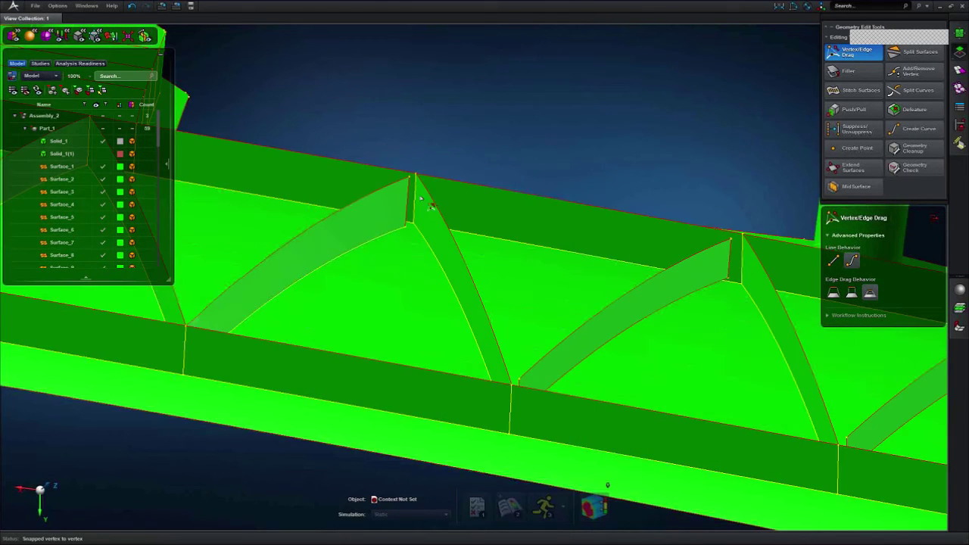
pyautogui.scroll(5, 415, 212)
pyautogui.moveTo(411, 225)
pyautogui.mouseDown()
pyautogui.moveTo(409, 240)
pyautogui.moveTo(408, 206)
pyautogui.mouseUp()
pyautogui.scroll(-6, 410, 243)
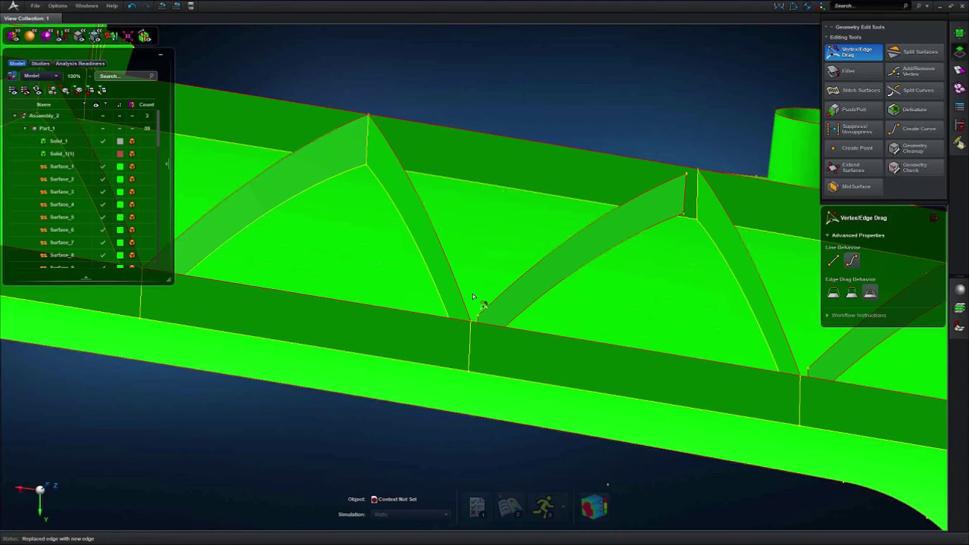
# - Join the sixth diagonal rib's bottom edge to the base surface and replace its outer end edge with the outer-wall junction edge
pyautogui.scroll(-1, 475, 298)
pyautogui.moveTo(491, 308); pyautogui.dragTo(514, 328, button='middle')
pyautogui.scroll(6, 500, 325)
pyautogui.moveTo(499, 323); pyautogui.dragTo(478, 338)
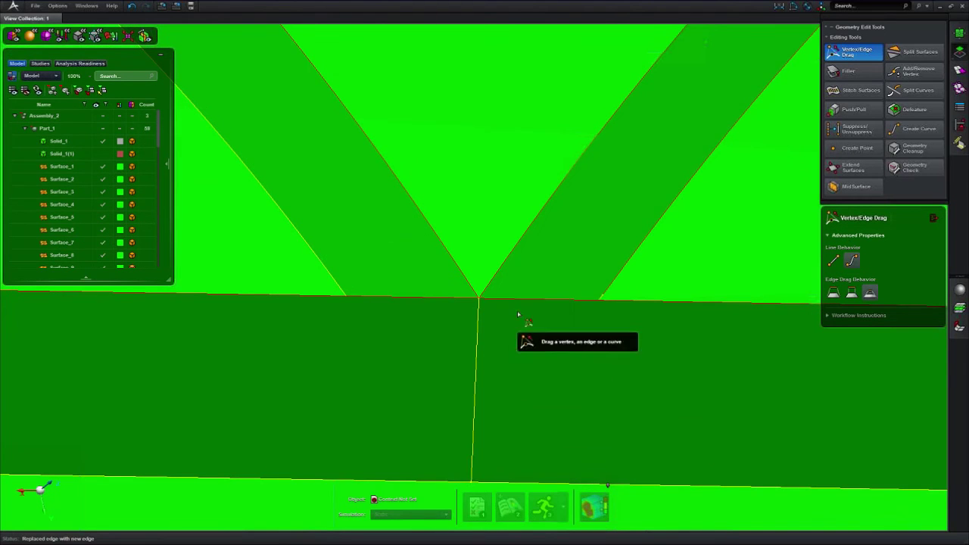
pyautogui.hotkey('ctrl', 'z')
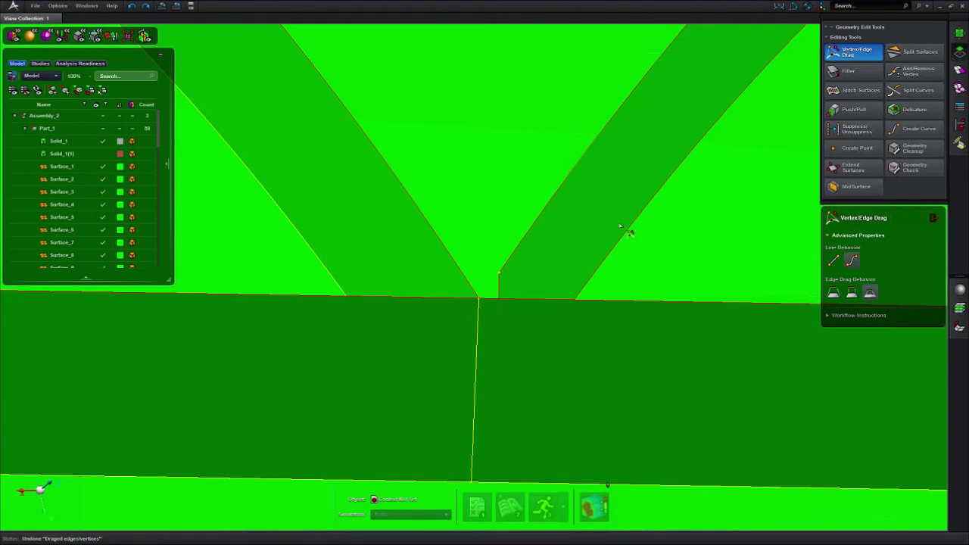
pyautogui.moveTo(640, 234); pyautogui.dragTo(581, 284)
pyautogui.moveTo(500, 311); pyautogui.dragTo(477, 327)
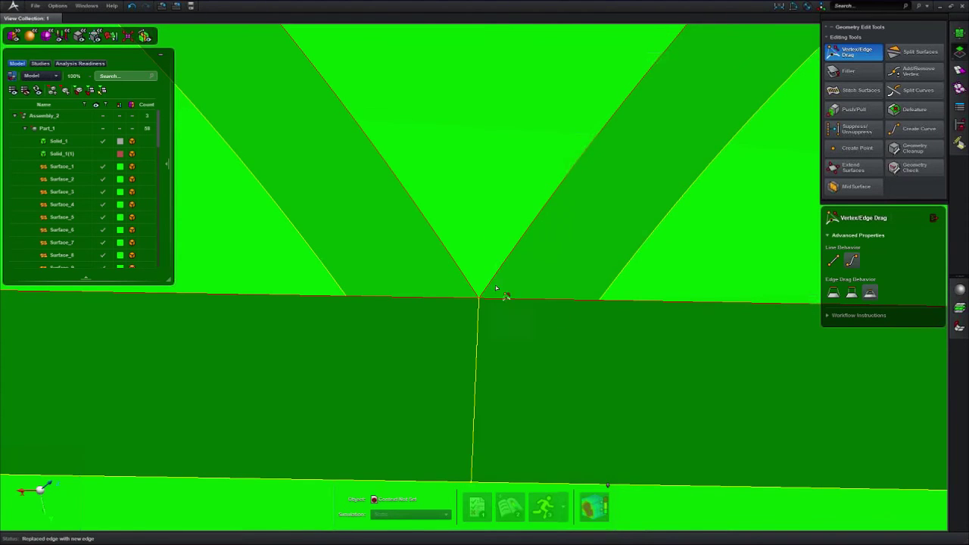
# - Replace the sixth rib's inner end edge with the inner-wall junction edge and snap its top vertex to the corner vertex
pyautogui.moveTo(540, 181); pyautogui.dragTo(500, 253, button='right')
pyautogui.scroll(-7, 499, 246)
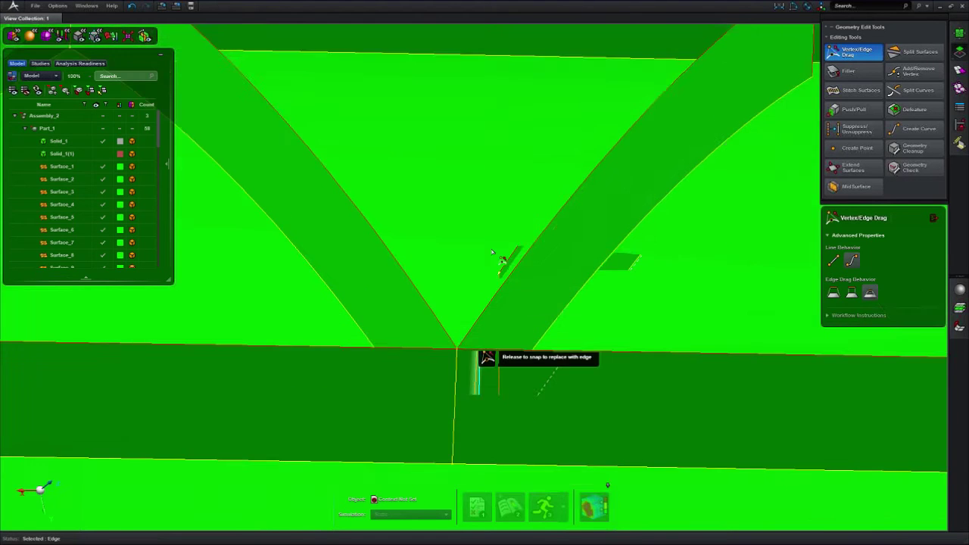
pyautogui.moveTo(574, 181); pyautogui.dragTo(476, 254, button='right')
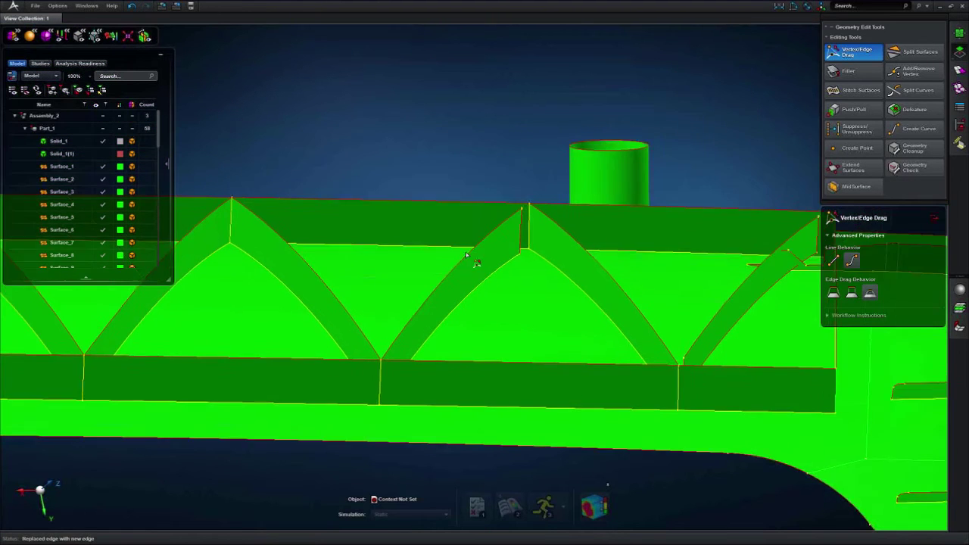
pyautogui.scroll(5, 508, 238)
pyautogui.moveTo(514, 233); pyautogui.dragTo(535, 184)
pyautogui.scroll(3, 535, 212)
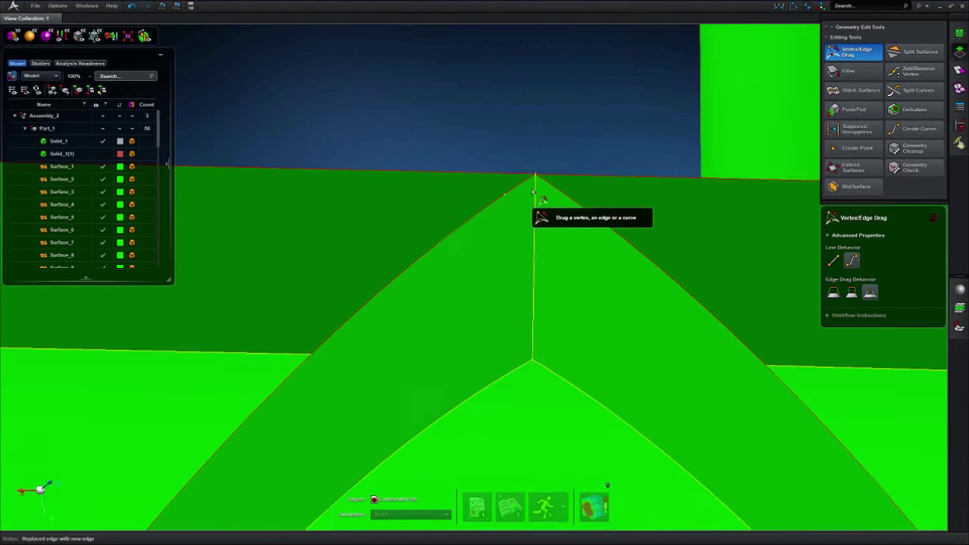
pyautogui.moveTo(466, 203); pyautogui.dragTo(542, 153)
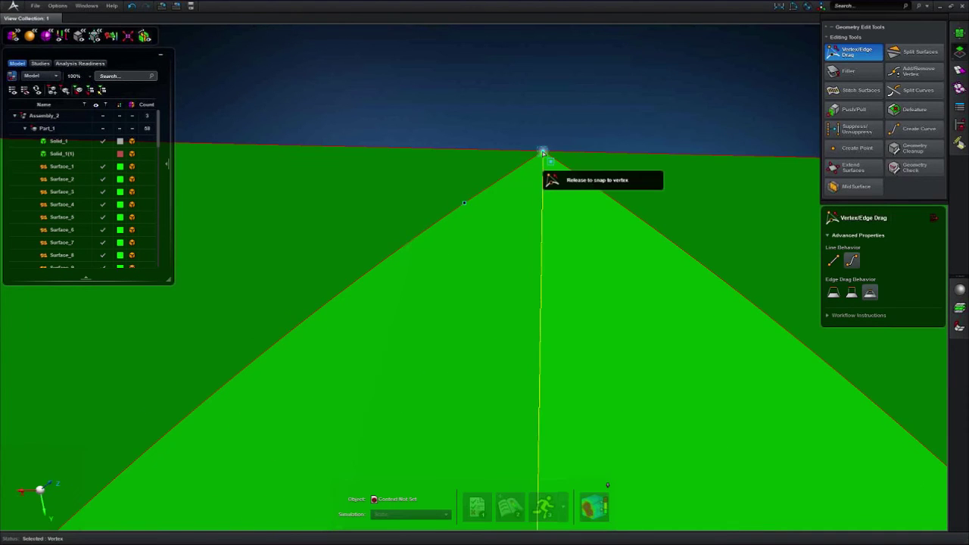
pyautogui.scroll(-5, 560, 137)
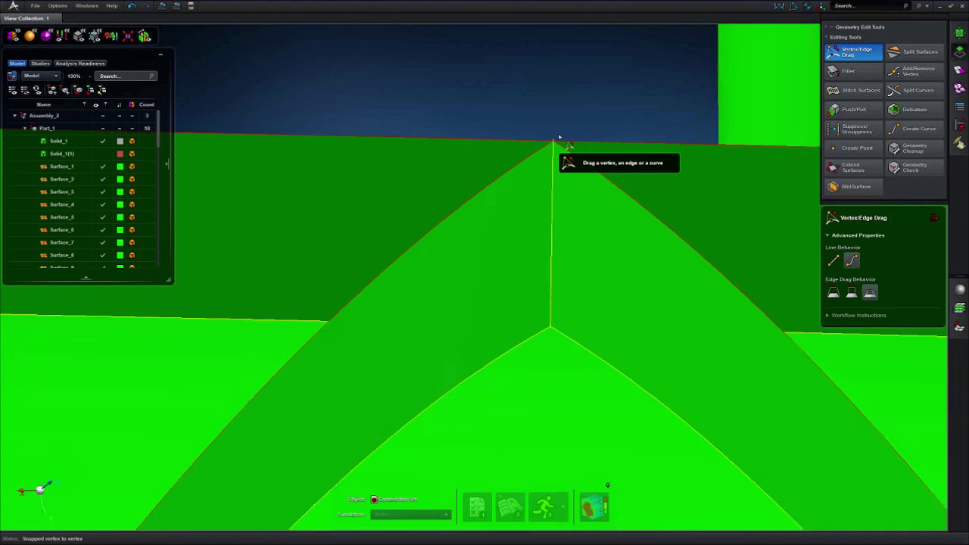
# - Join the seventh diagonal rib's bottom edge to the base surface and replace its outer end edge with the outer-wall junction edge
pyautogui.moveTo(493, 172); pyautogui.dragTo(470, 157, button='middle')
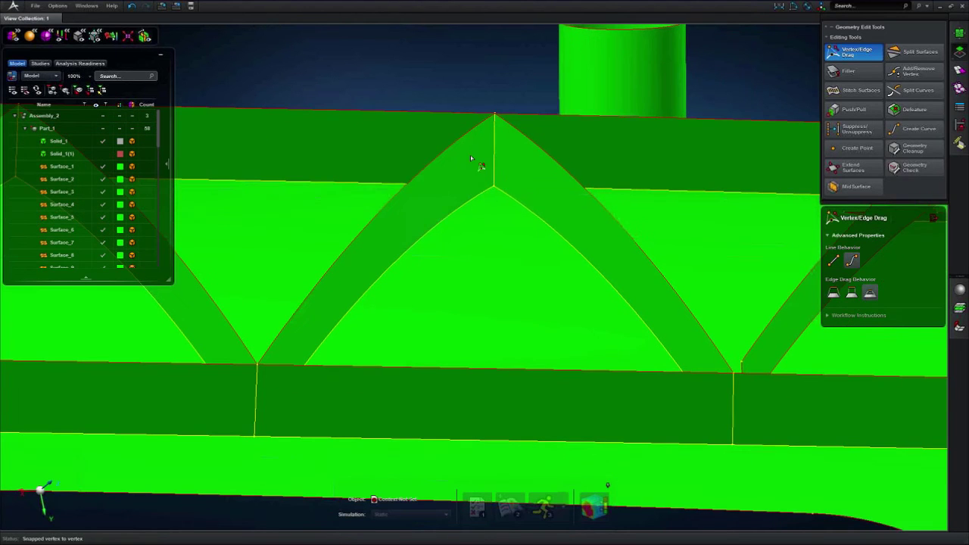
pyautogui.scroll(-3, 470, 157)
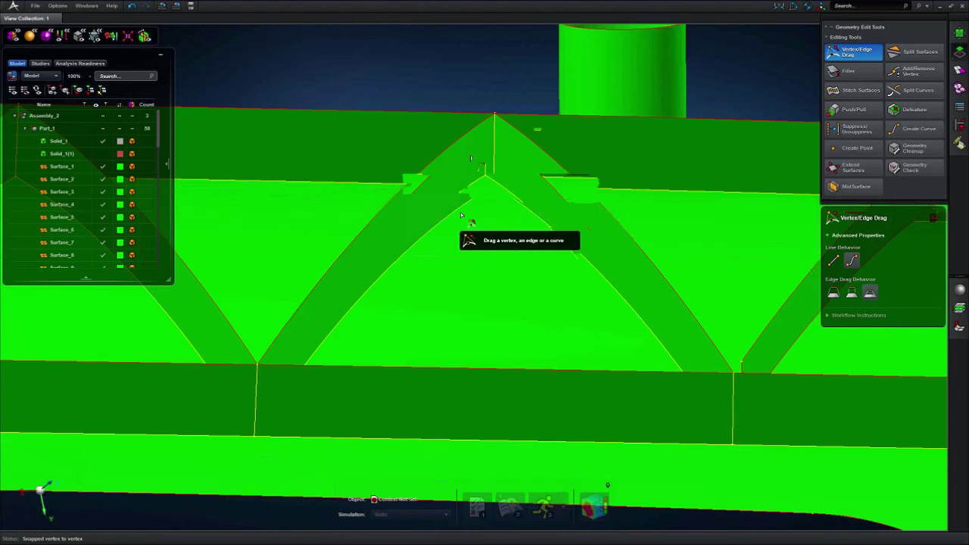
pyautogui.scroll(-3, 456, 218)
pyautogui.moveTo(505, 273); pyautogui.dragTo(446, 276, button='middle')
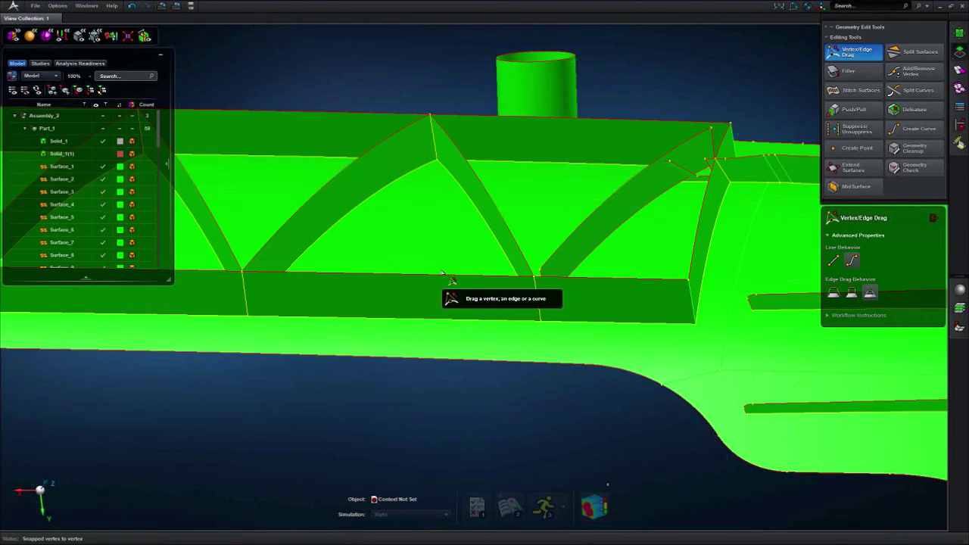
pyautogui.scroll(5, 533, 282)
pyautogui.moveTo(532, 282); pyautogui.dragTo(530, 246)
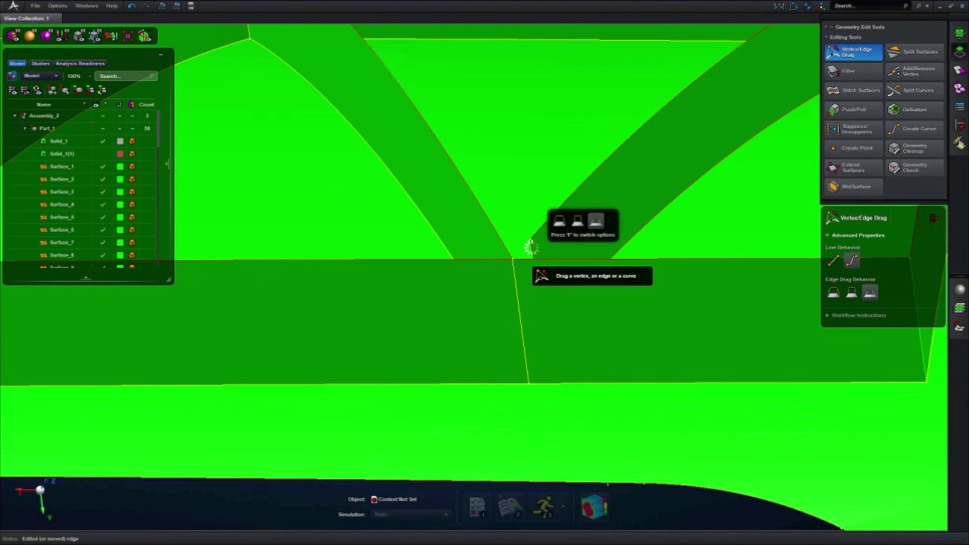
pyautogui.moveTo(697, 198); pyautogui.dragTo(688, 210)
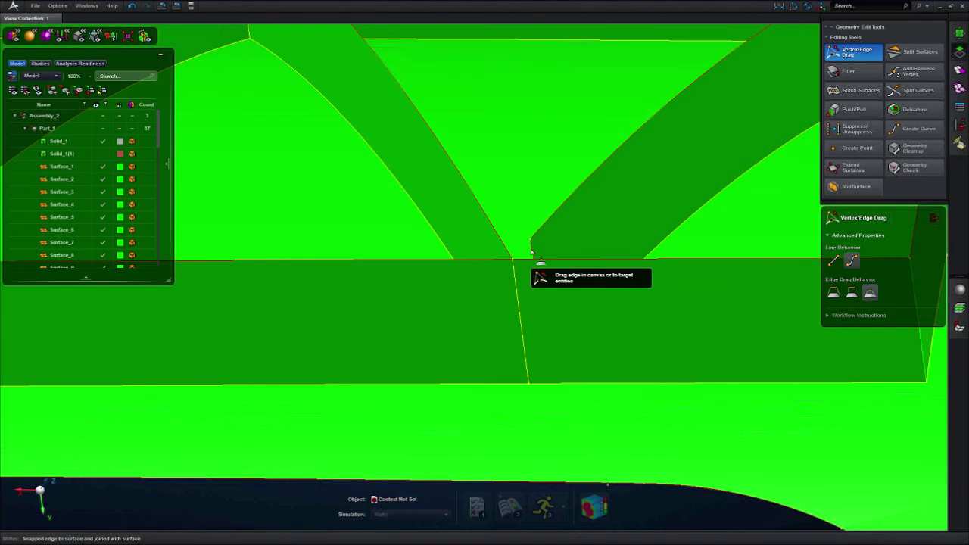
pyautogui.moveTo(517, 282); pyautogui.dragTo(520, 282)
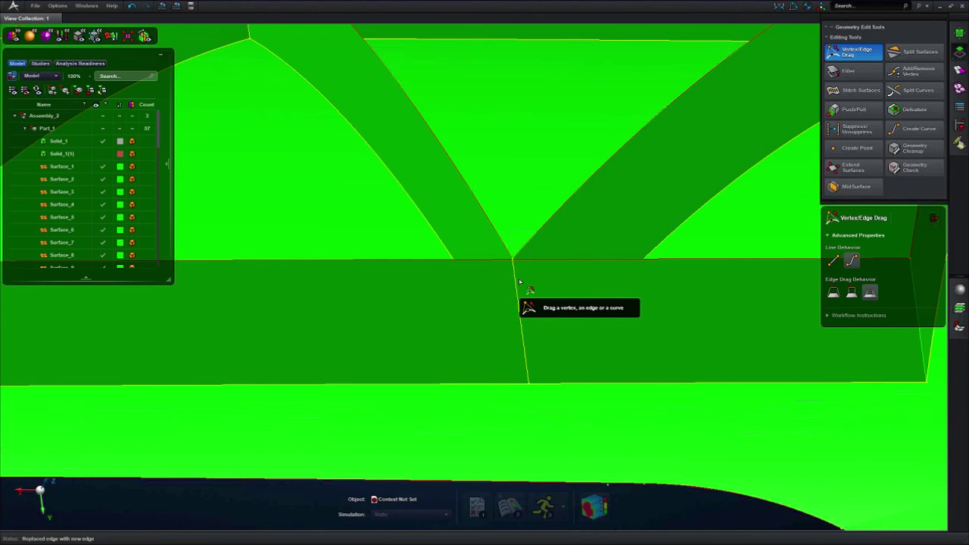
pyautogui.scroll(-5, 520, 281)
pyautogui.moveTo(629, 220); pyautogui.dragTo(498, 261, button='middle')
pyautogui.scroll(4, 560, 195)
pyautogui.moveTo(498, 262); pyautogui.dragTo(505, 228, button='middle')
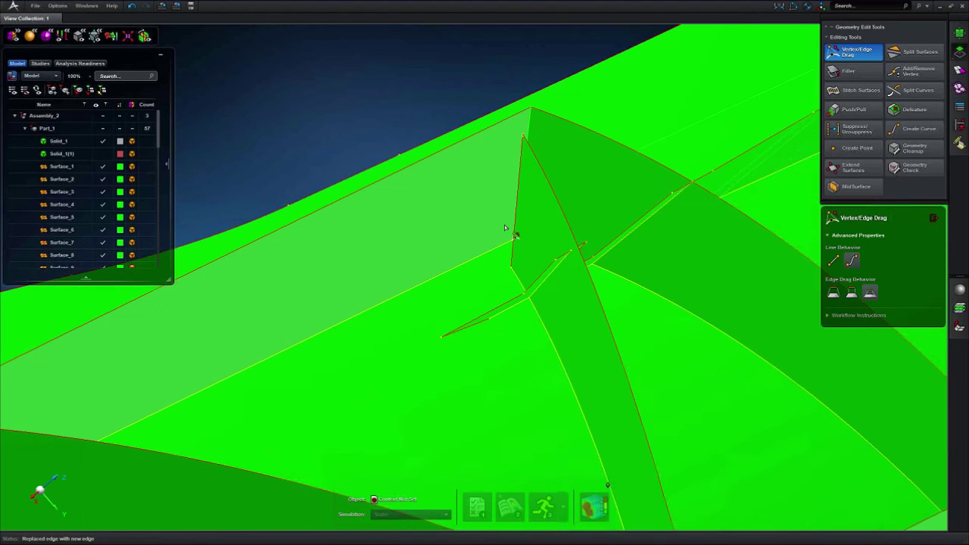
pyautogui.moveTo(502, 184); pyautogui.dragTo(501, 273)
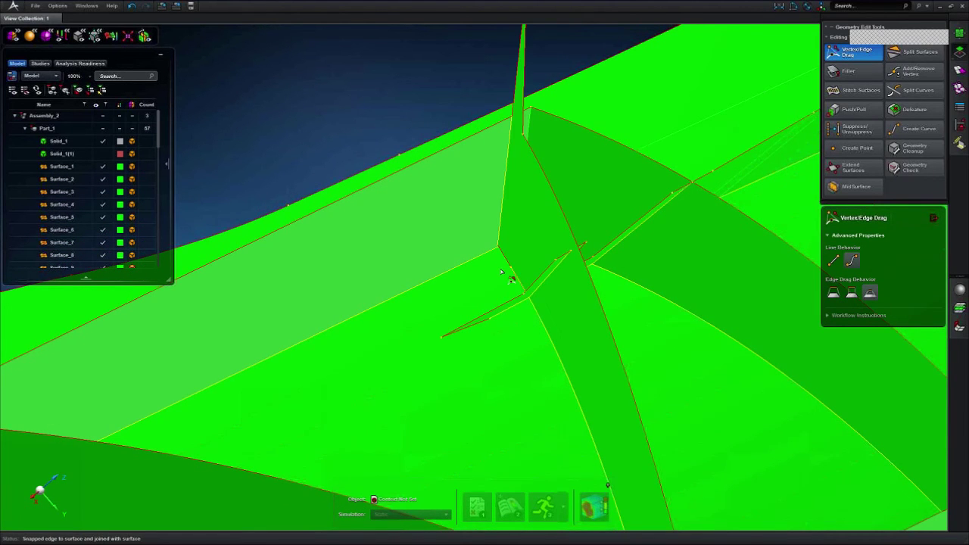
pyautogui.moveTo(465, 340); pyautogui.dragTo(660, 95, button='middle')
pyautogui.scroll(6, 521, 226)
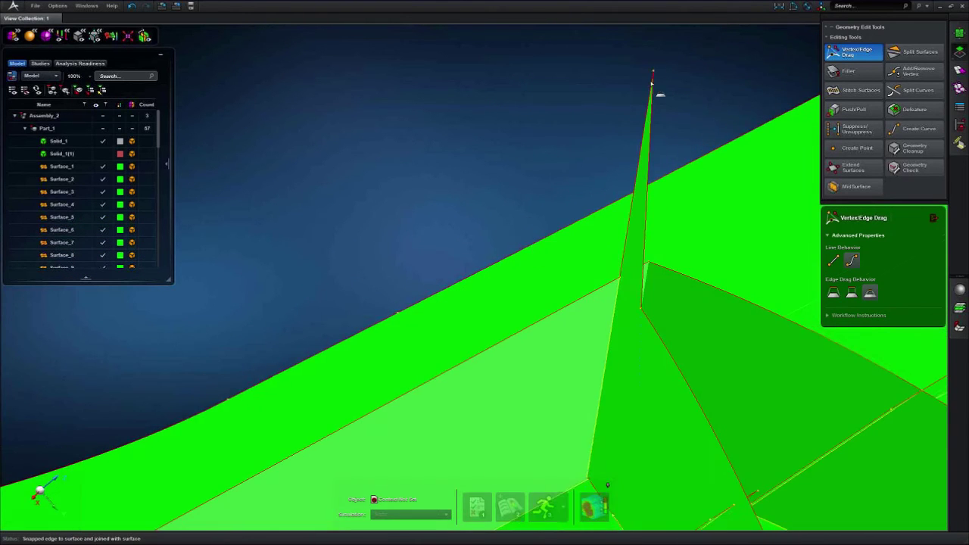
pyautogui.moveTo(620, 253); pyautogui.dragTo(621, 283)
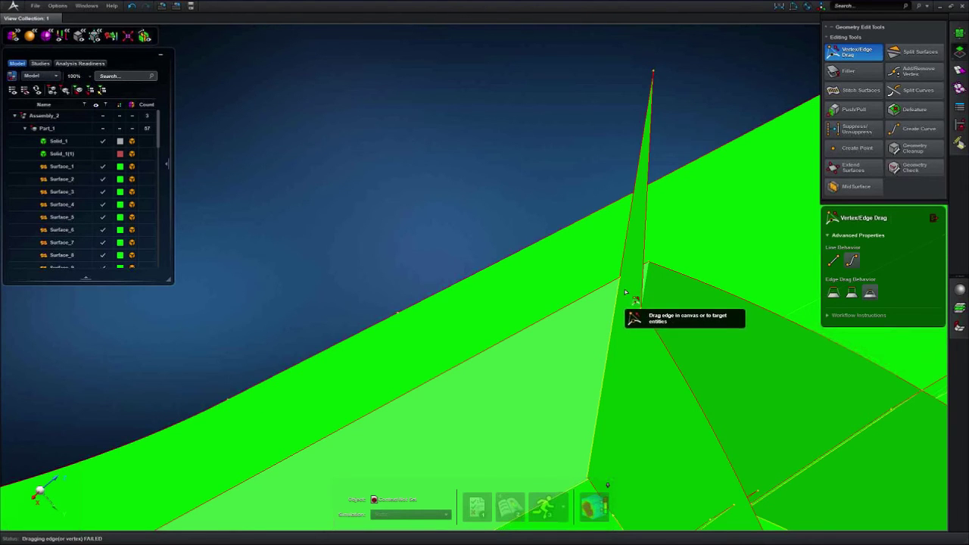
pyautogui.hotkey('ctrl', 'z')
# - Merge the two close vertices atop the seventh rib's inner end, and snap that end edge to the inner wall surface
pyautogui.moveTo(637, 340); pyautogui.dragTo(620, 240, button='middle')
pyautogui.scroll(3, 624, 234)
pyautogui.scroll(3, 591, 189)
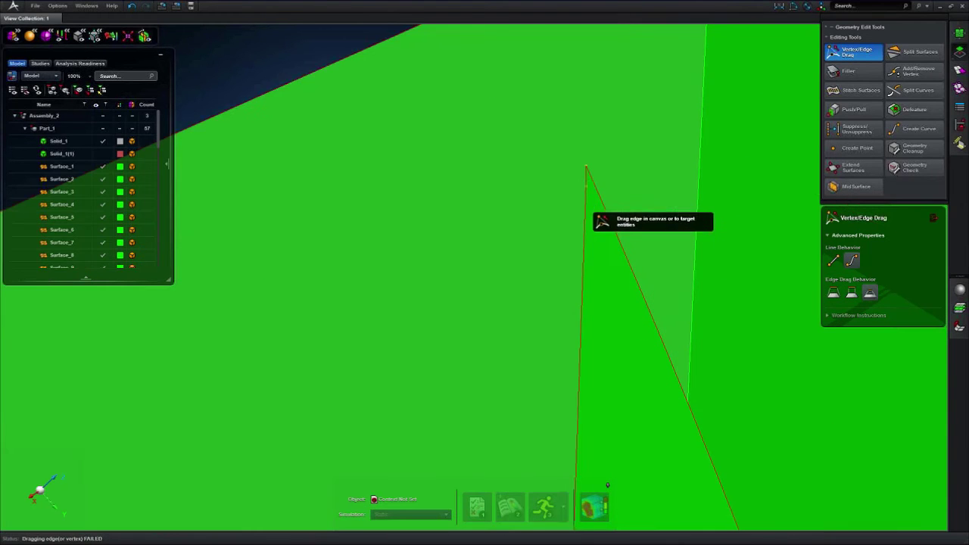
pyautogui.moveTo(586, 167); pyautogui.dragTo(586, 167)
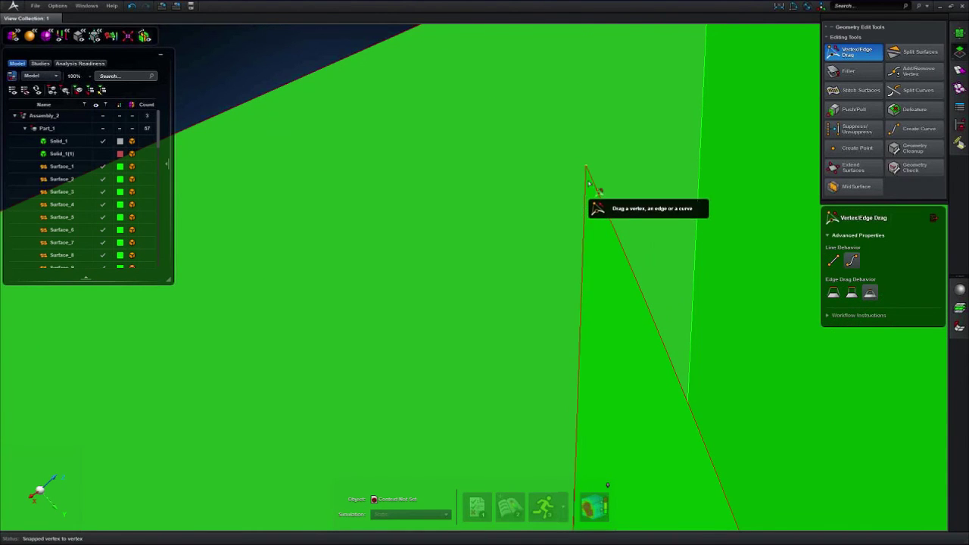
pyautogui.scroll(-4, 586, 174)
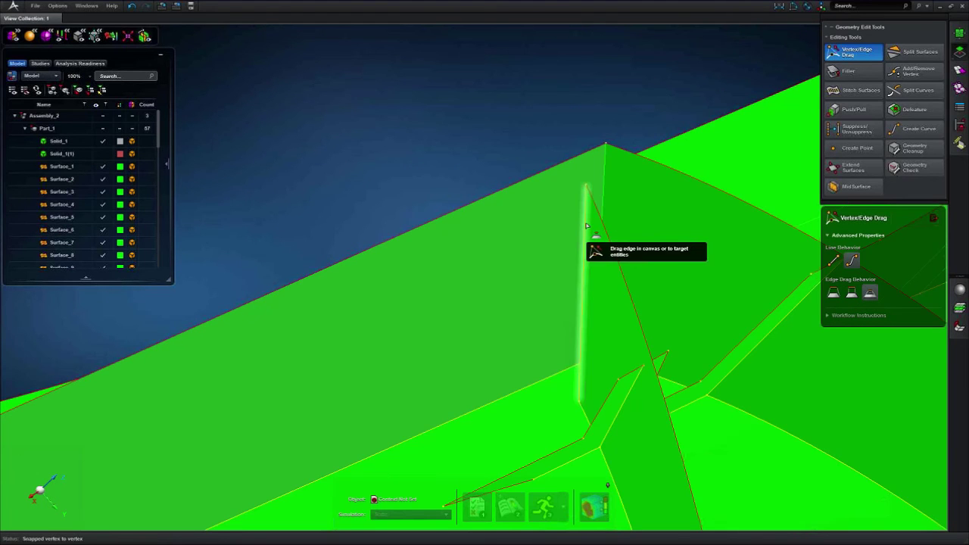
pyautogui.moveTo(572, 214); pyautogui.dragTo(571, 215)
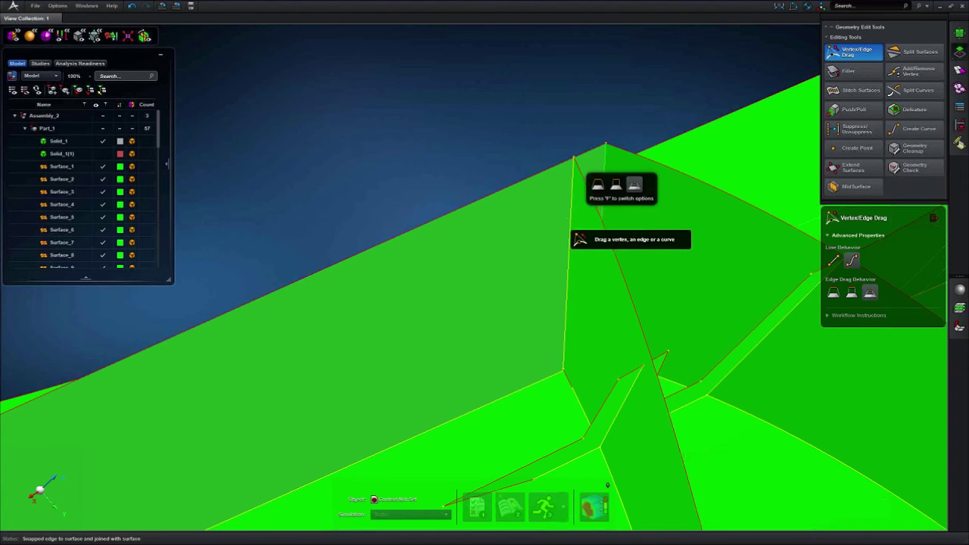
# - Snap the seventh rib's top vertex to the vertex on the inner wall's top edge and join its short leftover bottom edge to the base
pyautogui.scroll(4, 578, 164)
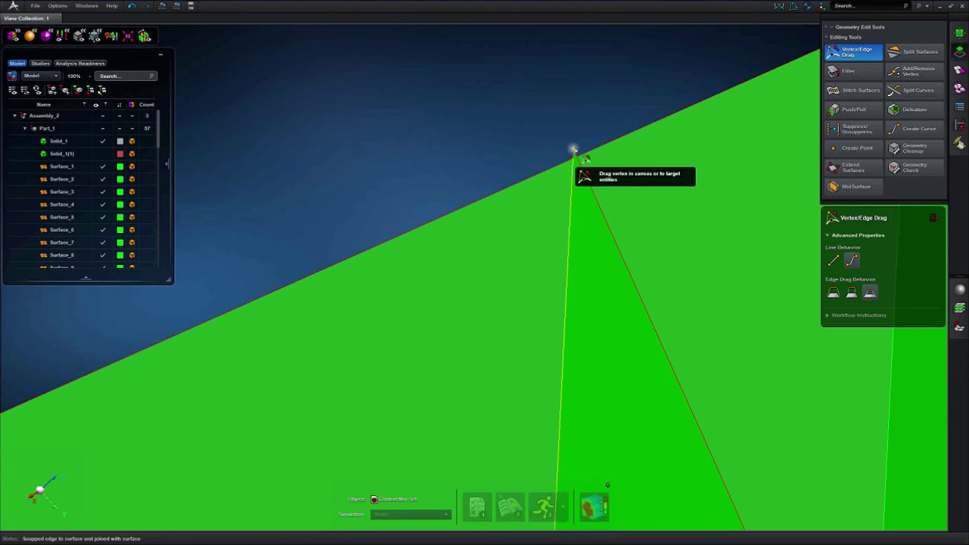
pyautogui.scroll(-6, 551, 155)
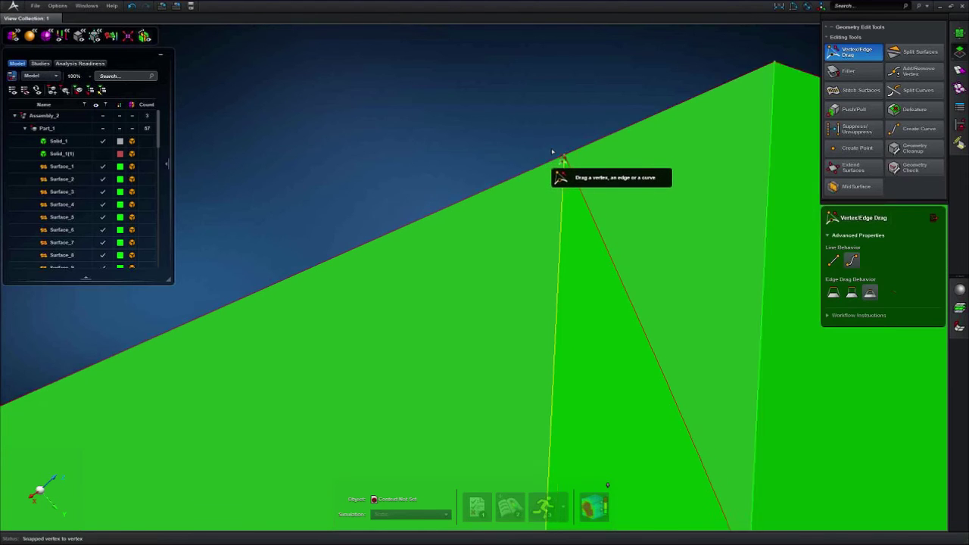
pyautogui.scroll(3, 551, 289)
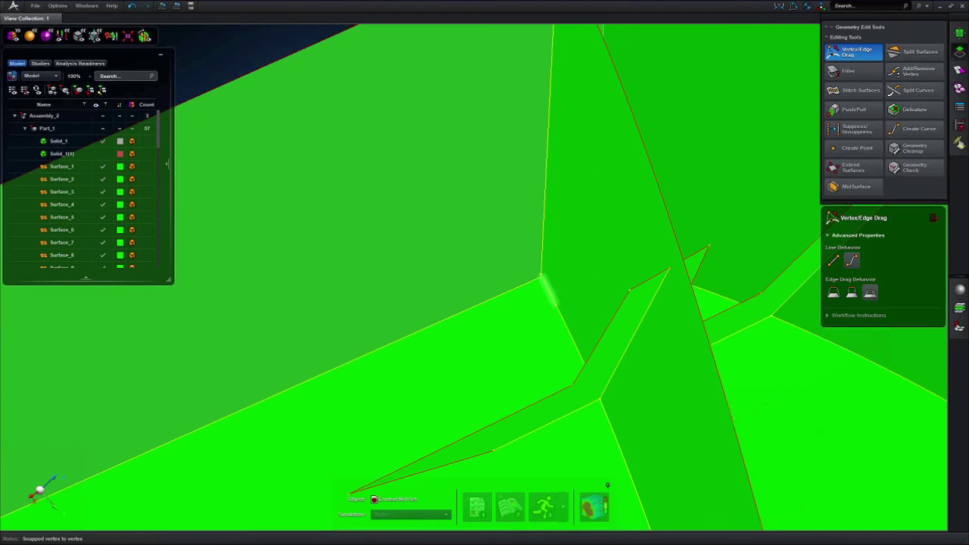
pyautogui.moveTo(551, 305); pyautogui.dragTo(575, 285)
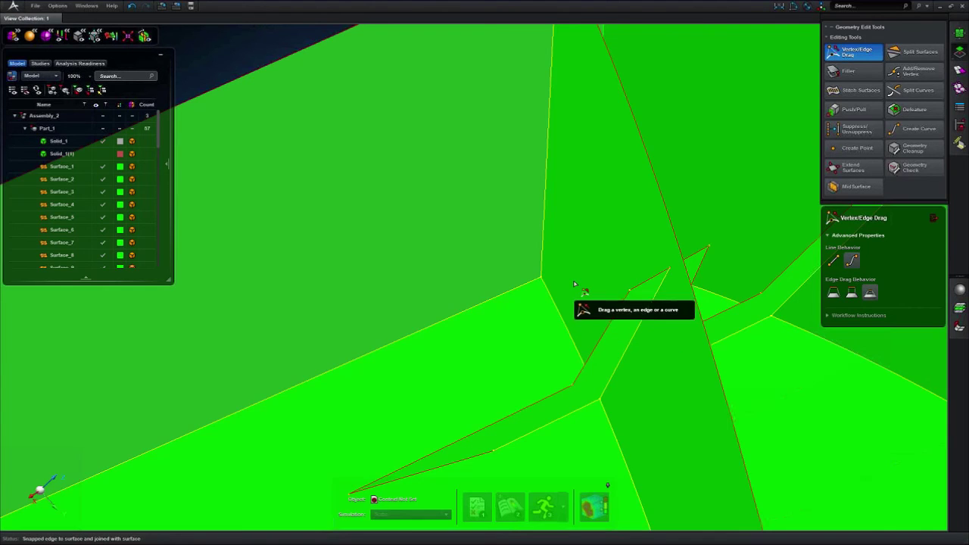
pyautogui.scroll(-5, 574, 284)
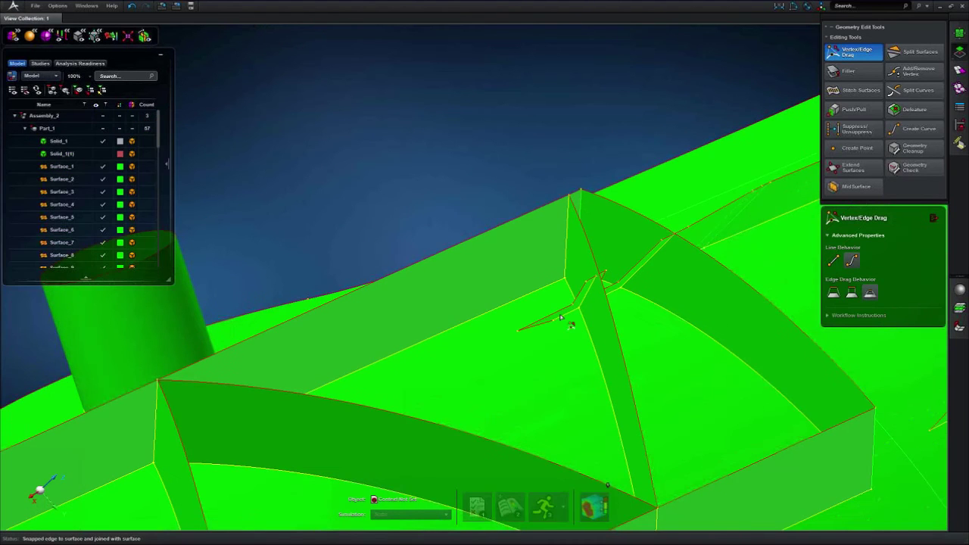
pyautogui.scroll(-5, 561, 319)
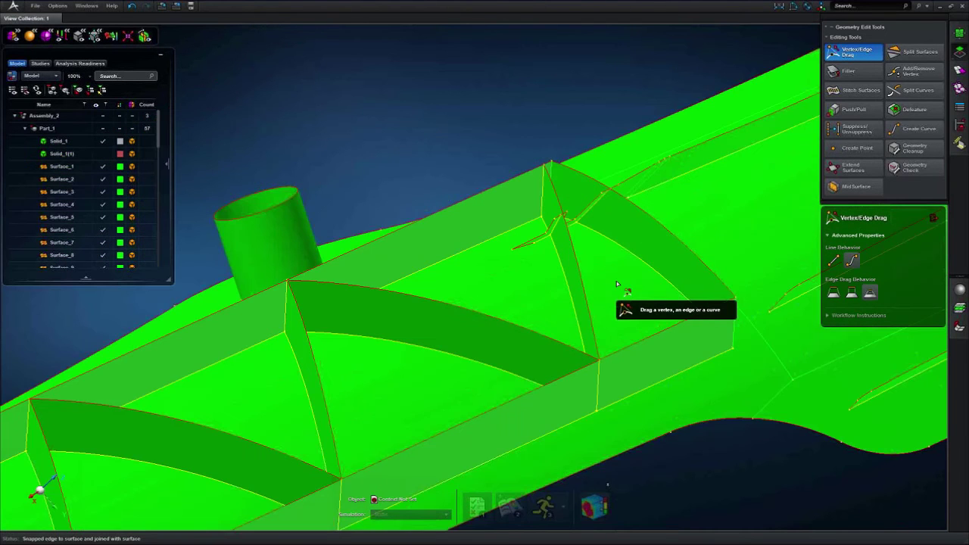
pyautogui.moveTo(616, 284); pyautogui.dragTo(656, 277, button='middle')
pyautogui.click(933, 219)
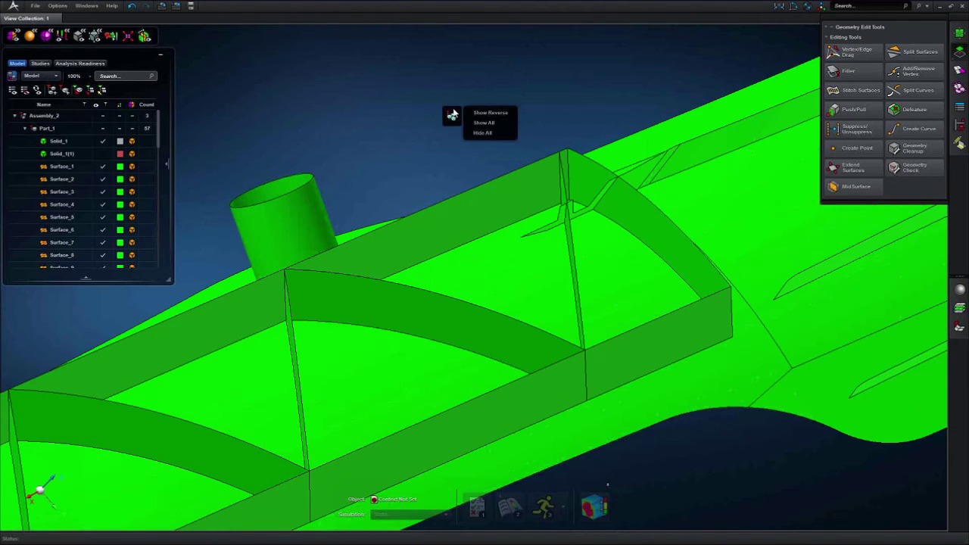
# - Delete the small leftover sliver faces crossing the last diagonal ribs near the inner-wall corner
pyautogui.moveTo(453, 115)
pyautogui.moveTo(432, 150)
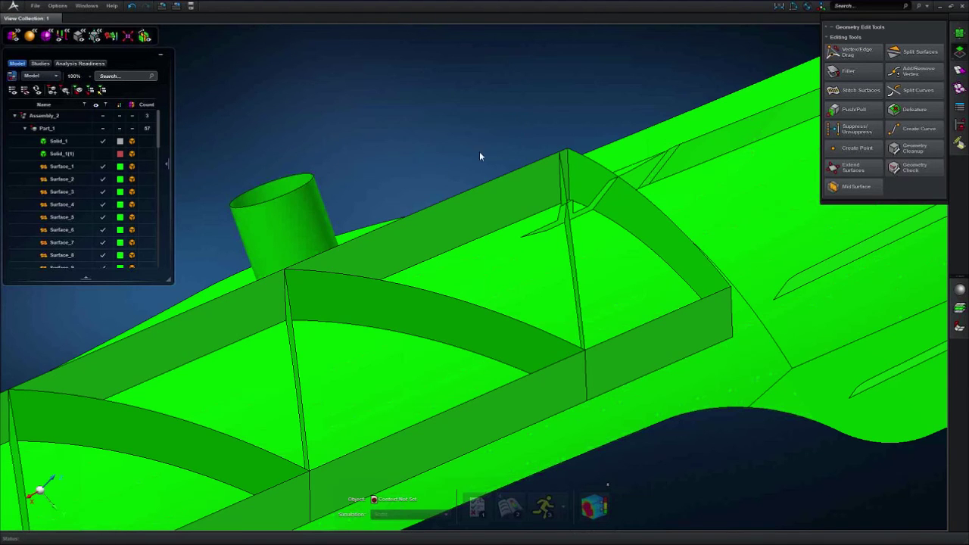
pyautogui.scroll(5, 545, 198)
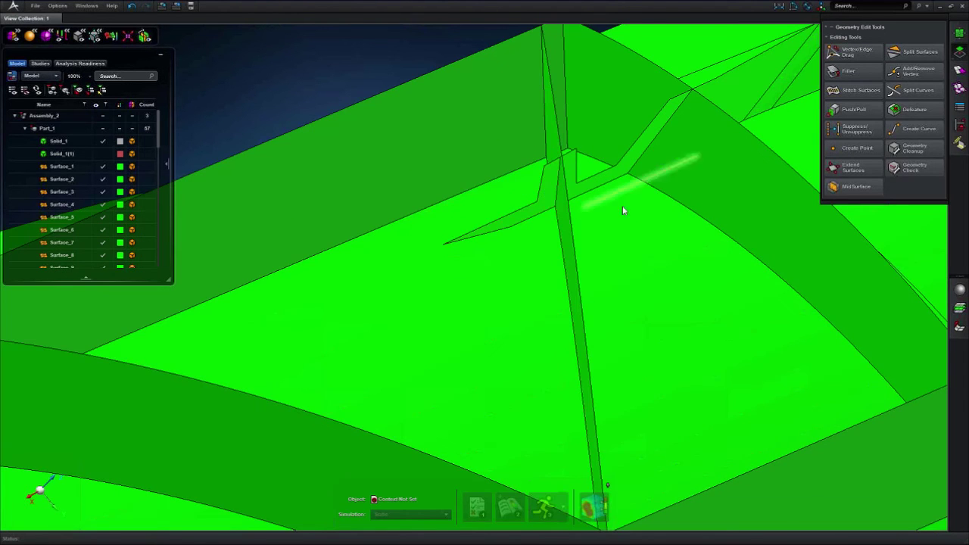
pyautogui.moveTo(626, 208); pyautogui.dragTo(606, 205, button='middle')
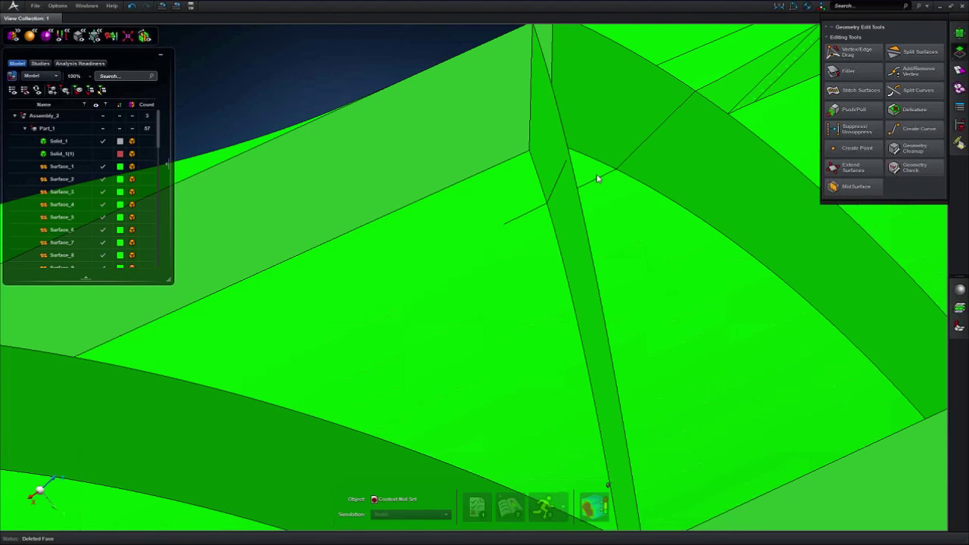
pyautogui.scroll(-6, 598, 183)
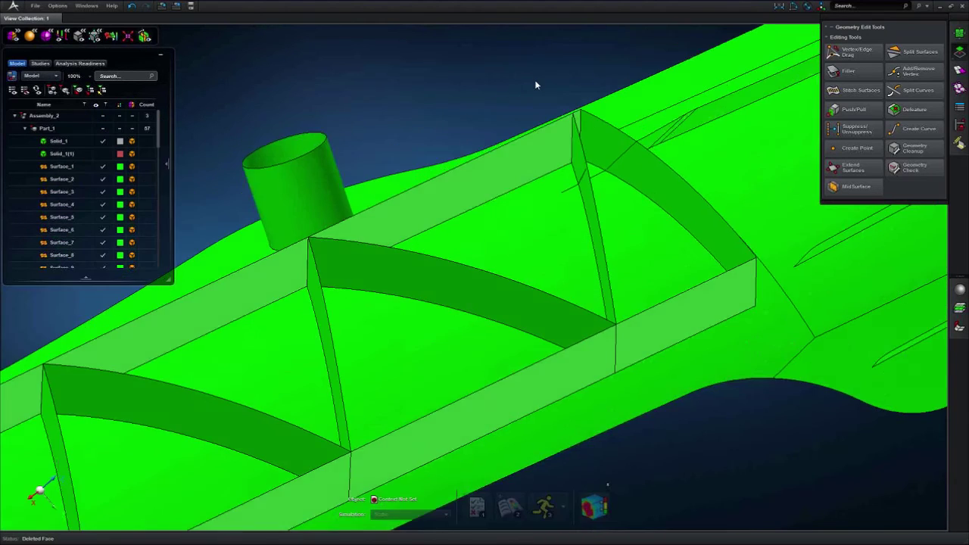
# - Examine the narrow sliver along the curved edge of a diagonal rib from both sides of the base surface
pyautogui.moveTo(557, 88); pyautogui.dragTo(522, 46, button='middle')
pyautogui.moveTo(584, 61); pyautogui.dragTo(582, 68, button='middle')
pyautogui.moveTo(628, 128); pyautogui.dragTo(591, 208, button='middle')
pyautogui.moveTo(575, 401); pyautogui.dragTo(603, 375, button='middle')
pyautogui.scroll(10, 541, 307)
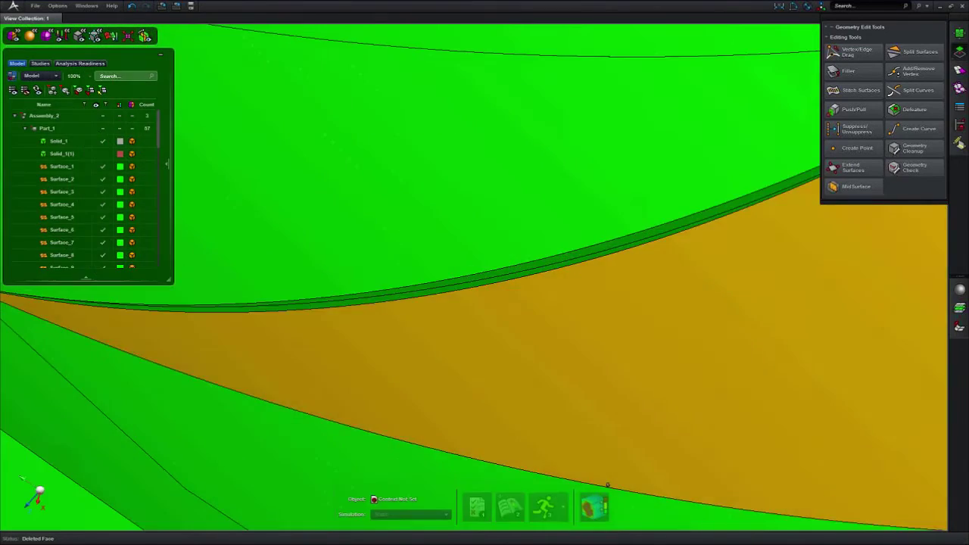
pyautogui.moveTo(541, 307); pyautogui.dragTo(504, 365, button='middle')
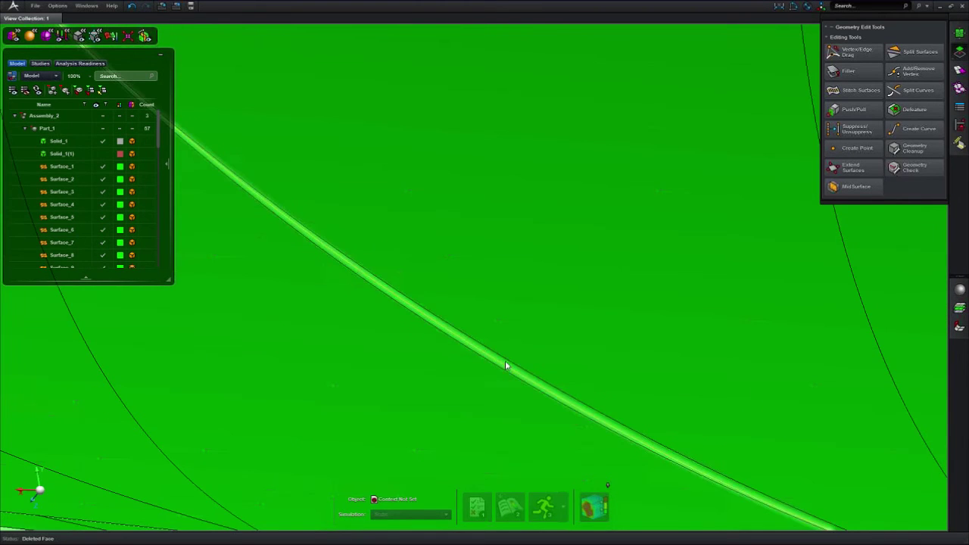
pyautogui.click(505, 361)
pyautogui.scroll(2, 505, 361)
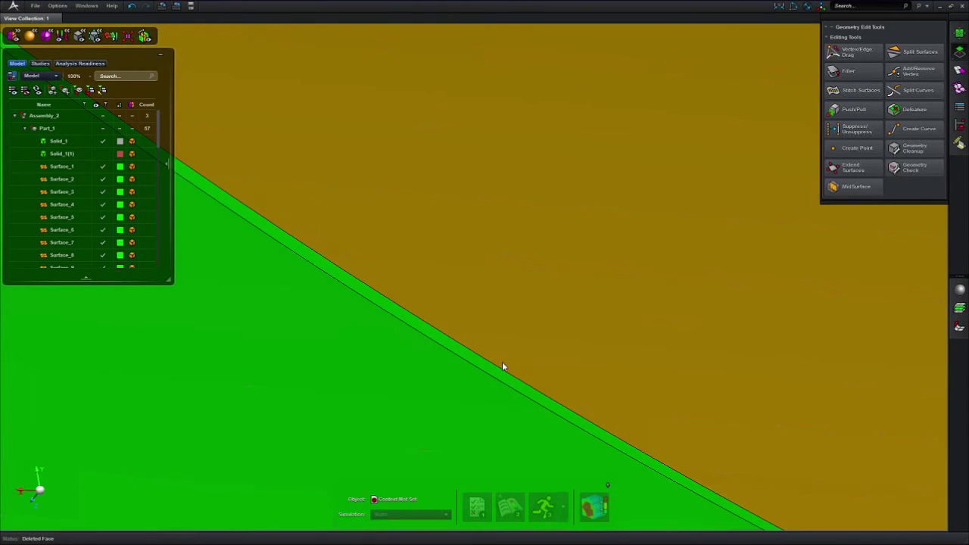
pyautogui.scroll(-4, 502, 364)
pyautogui.moveTo(501, 363); pyautogui.dragTo(454, 314, button='middle')
pyautogui.scroll(-3, 572, 336)
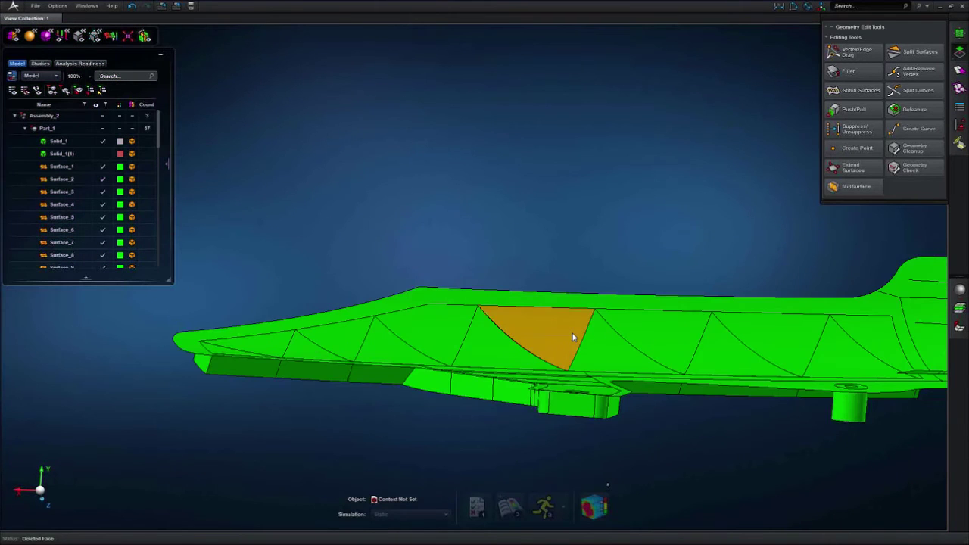
# - Delete the small overlapping leftover faces on the base surface beyond the last diagonal rib
pyautogui.scroll(-3, 573, 337)
pyautogui.moveTo(757, 344); pyautogui.dragTo(577, 330, button='middle')
pyautogui.scroll(10, 592, 324)
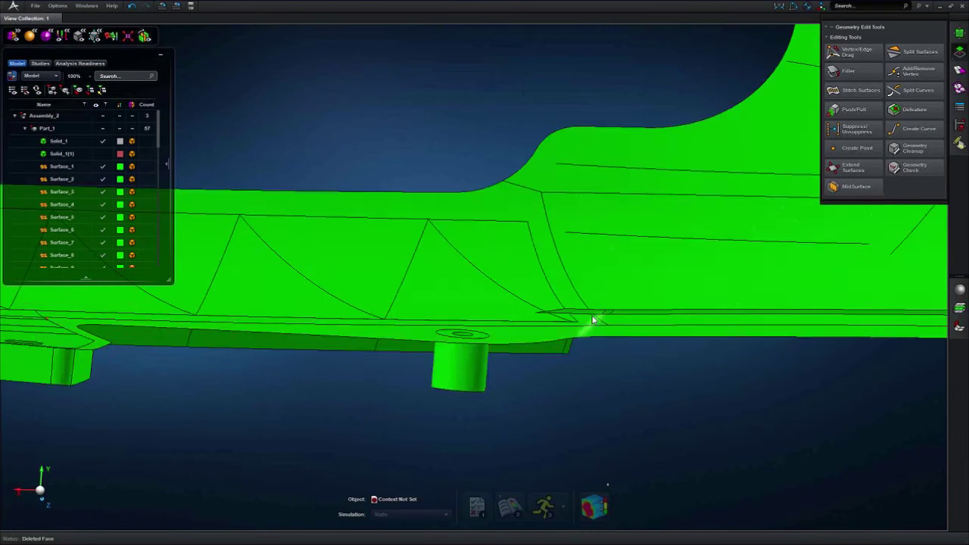
pyautogui.click(599, 301)
pyautogui.press('Delete')
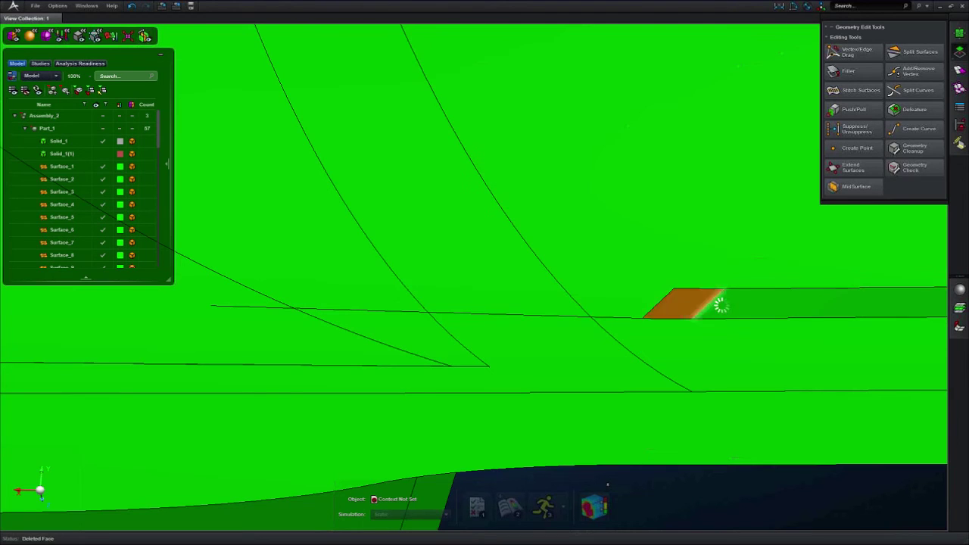
pyautogui.click(741, 301)
pyautogui.press('Delete')
pyautogui.scroll(-8, 692, 296)
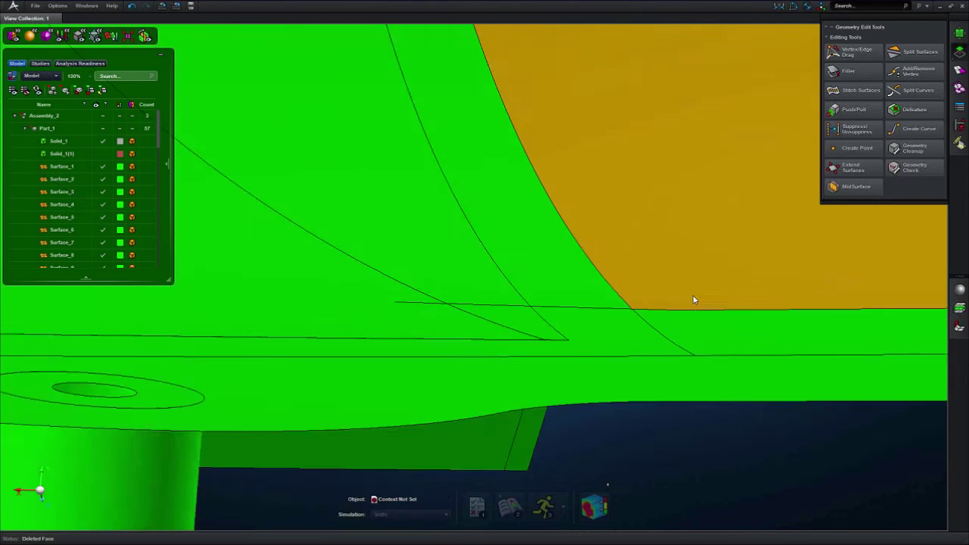
# - Close the thin gap under a curved diagonal rib by replacing one base edge with the matching edge beside it using Vertex/Edge Drag
pyautogui.moveTo(650, 286); pyautogui.dragTo(426, 273, button='middle')
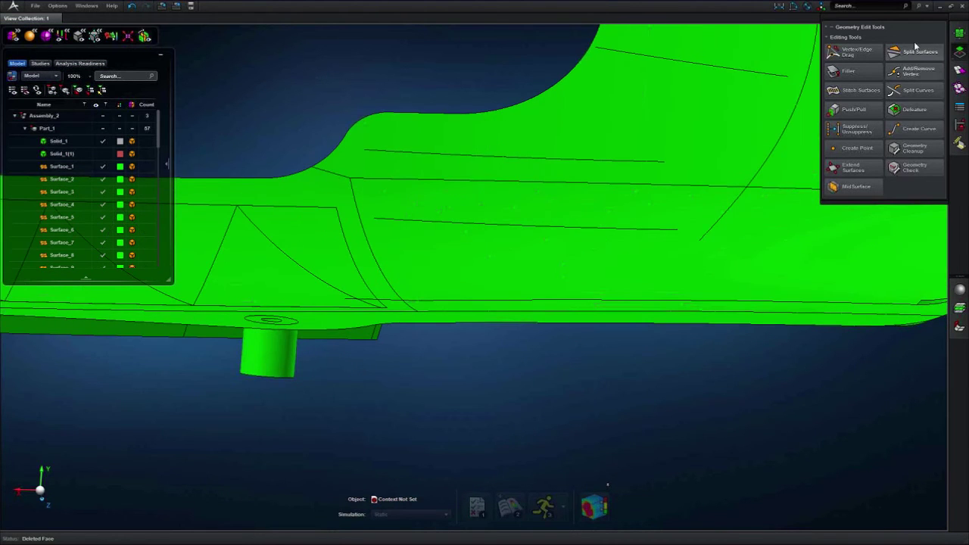
pyautogui.moveTo(233, 286); pyautogui.dragTo(612, 253, button='middle')
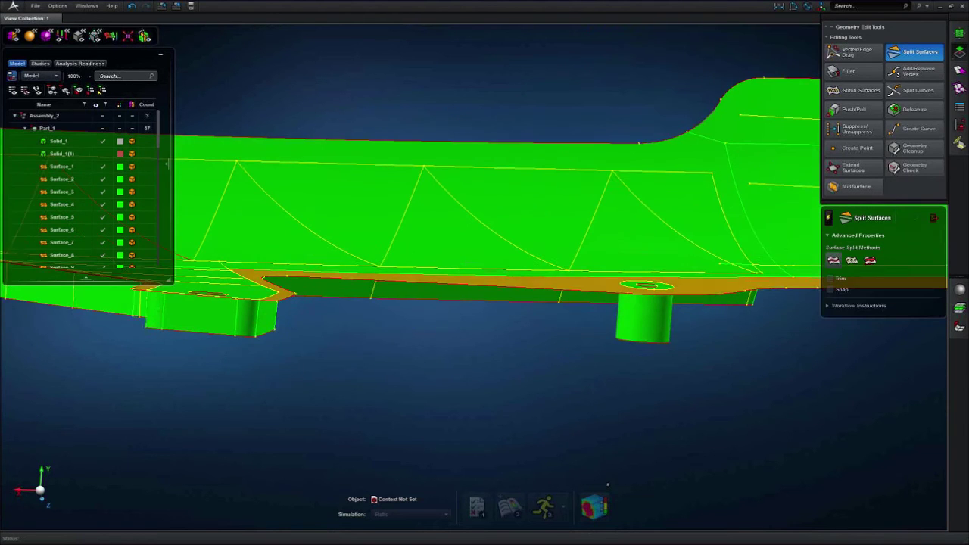
pyautogui.scroll(10, 390, 252)
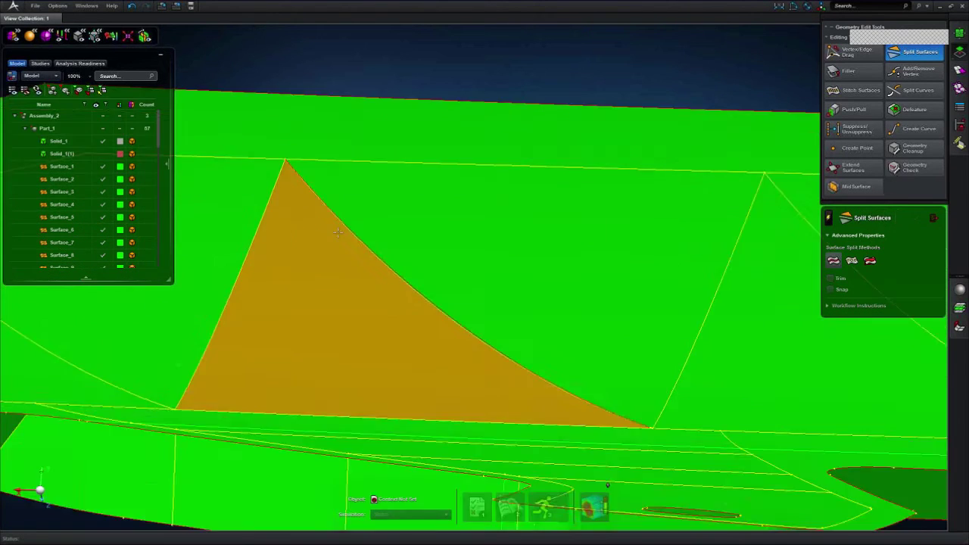
pyautogui.scroll(6, 386, 248)
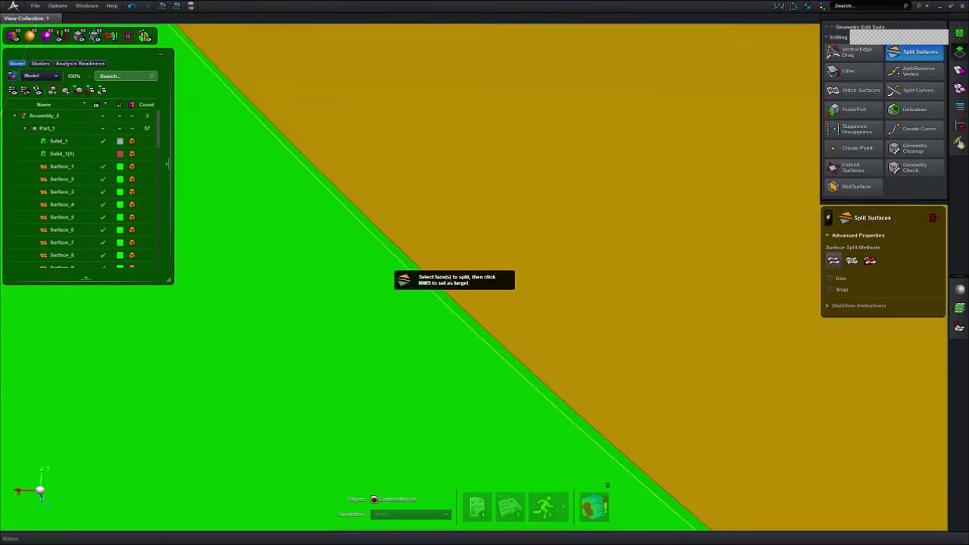
pyautogui.moveTo(374, 234)
pyautogui.mouseDown(button='middle')
pyautogui.moveTo(352, 222)
pyautogui.moveTo(479, 309)
pyautogui.mouseUp(button='middle')
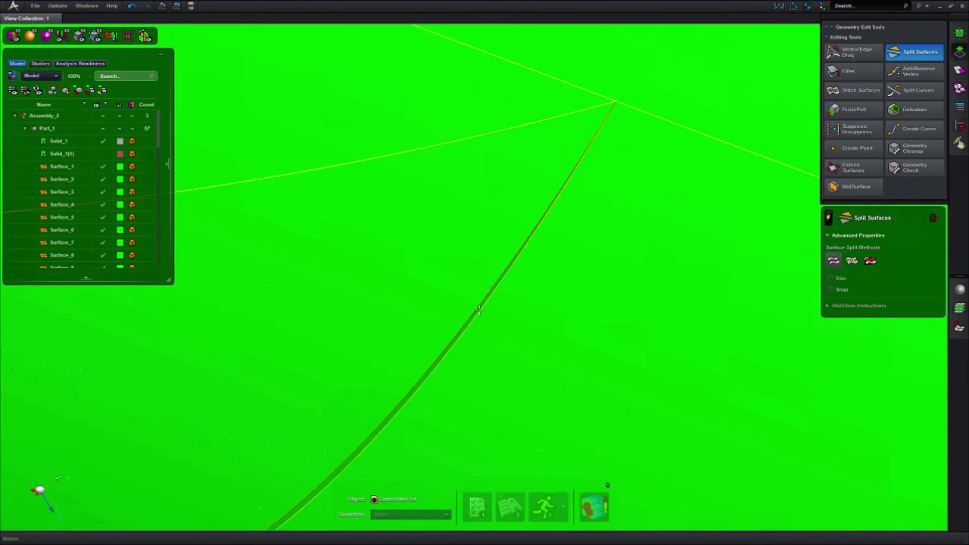
pyautogui.scroll(5, 524, 336)
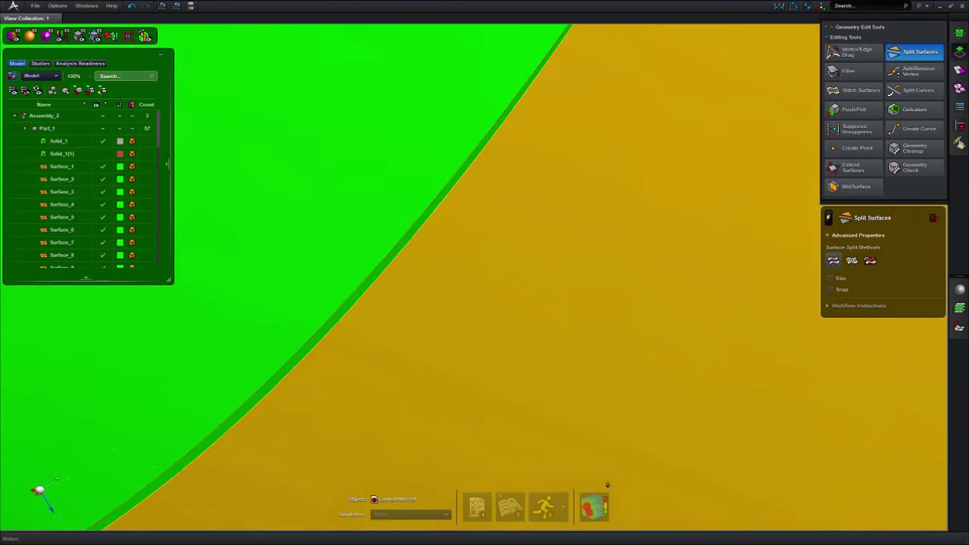
pyautogui.click(855, 53)
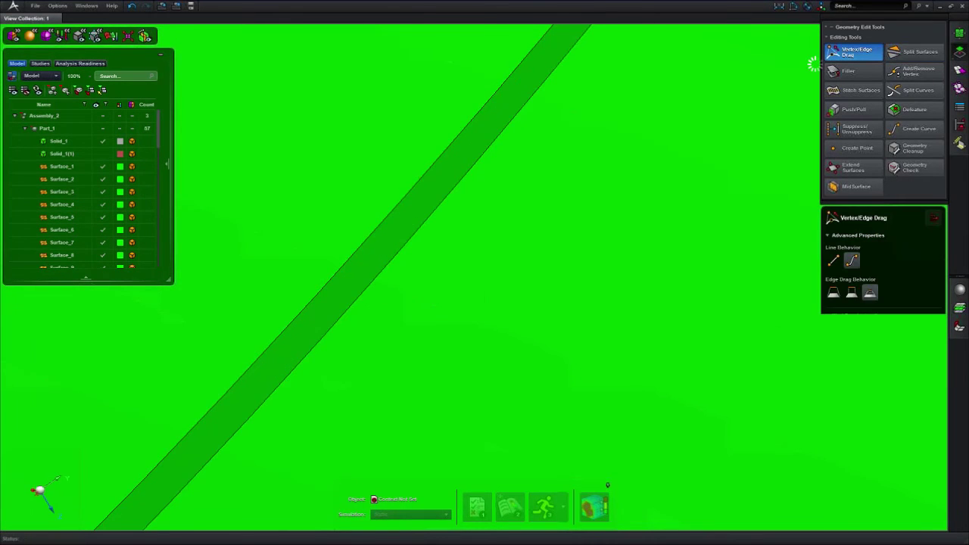
pyautogui.moveTo(356, 250); pyautogui.dragTo(431, 245)
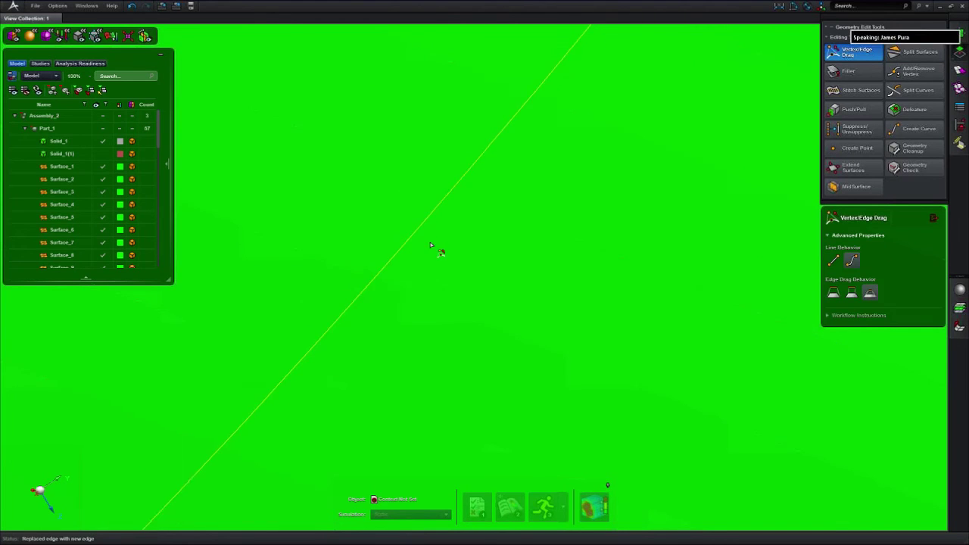
# - Leave Vertex/Edge Drag and delete the overlapping sliver face along the rounded corner of the base
pyautogui.scroll(-8, 441, 252)
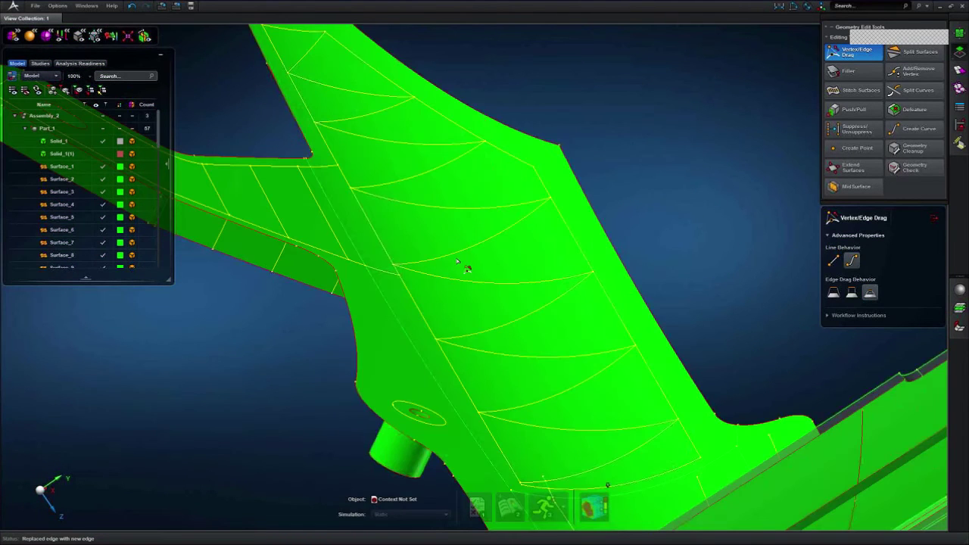
pyautogui.scroll(3, 463, 265)
pyautogui.scroll(-8, 467, 269)
pyautogui.moveTo(604, 427); pyautogui.dragTo(407, 225, button='middle')
pyautogui.scroll(10, 448, 321)
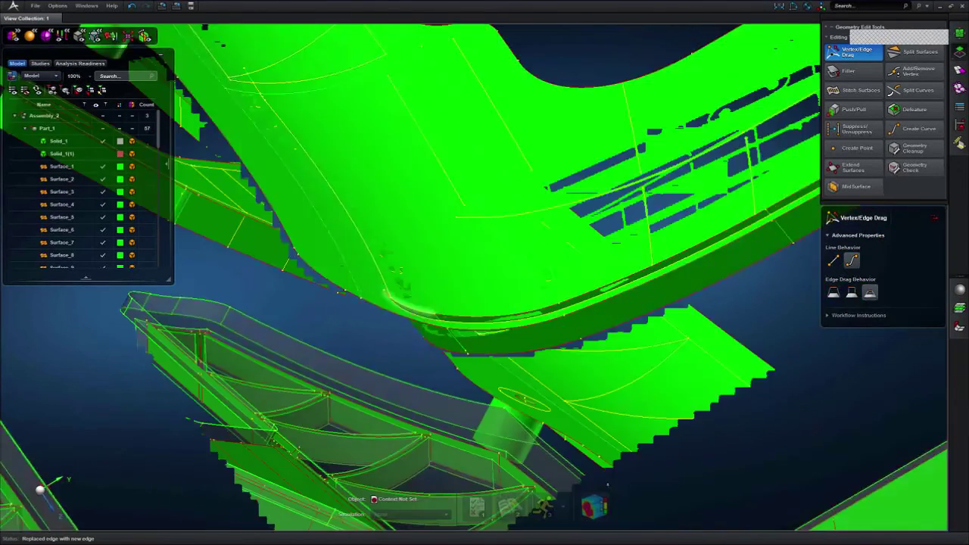
pyautogui.click(933, 218)
pyautogui.click(580, 346)
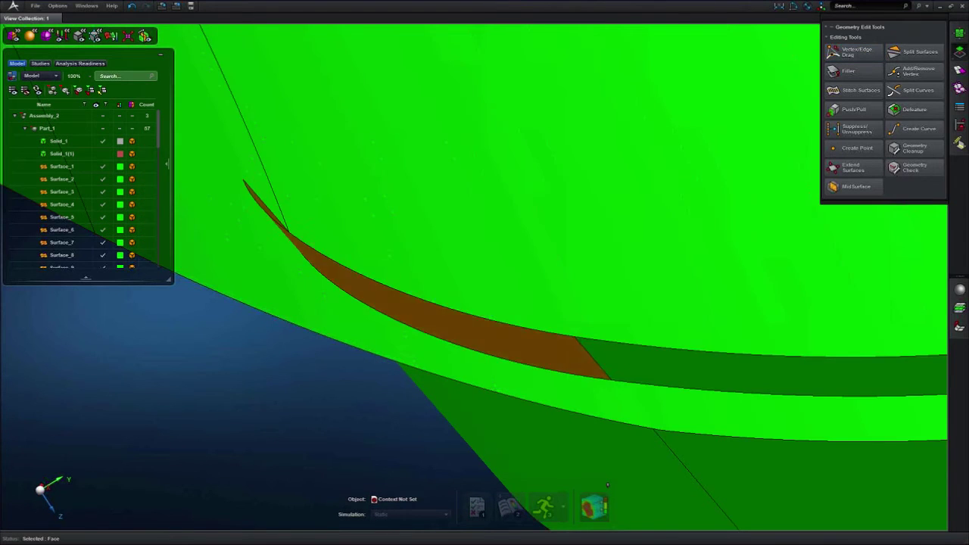
pyautogui.press('Delete')
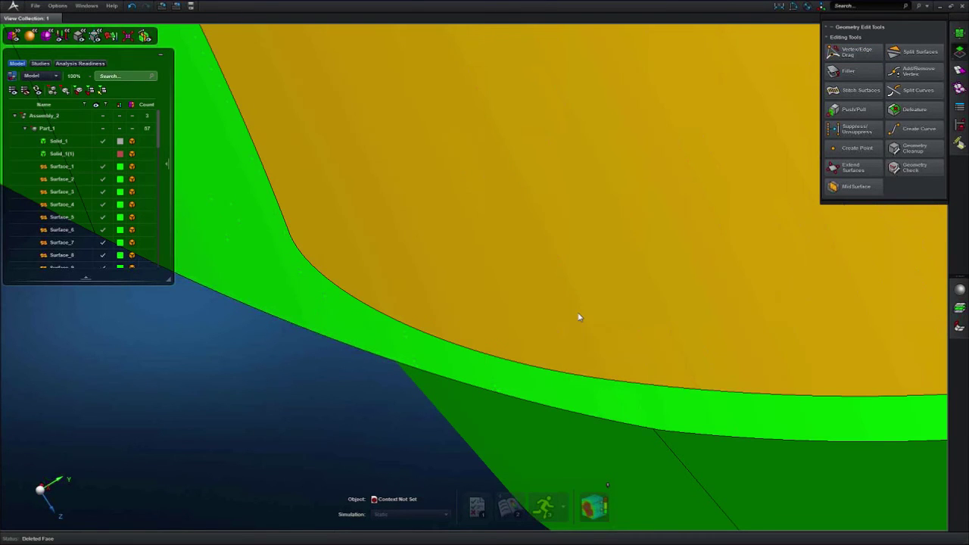
# - Check the long arm's outer edge, including the narrow strip face beside it, for remaining sliver faces
pyautogui.scroll(-5, 578, 318)
pyautogui.scroll(-5, 576, 313)
pyautogui.moveTo(618, 301); pyautogui.dragTo(690, 298, button='middle')
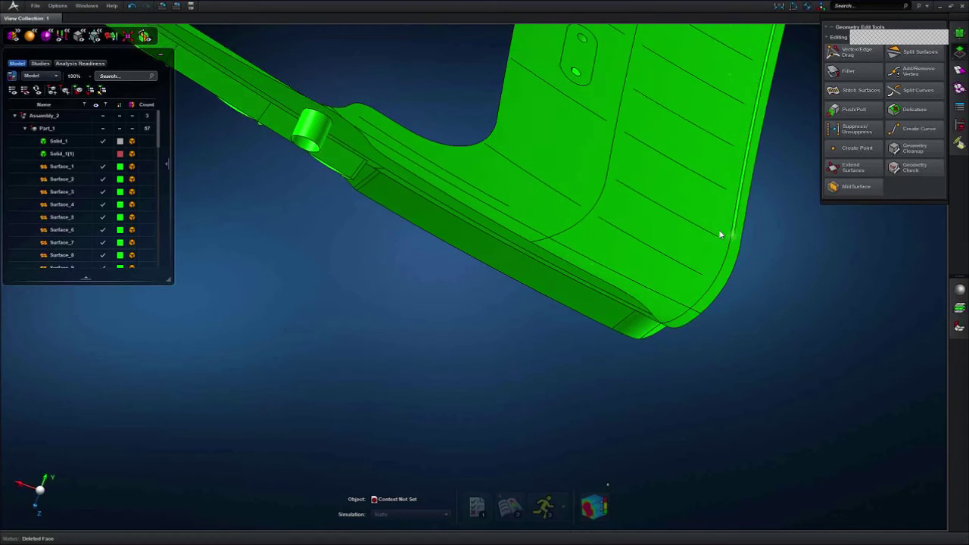
pyautogui.moveTo(730, 221); pyautogui.dragTo(620, 334, button='middle')
pyautogui.scroll(4, 618, 335)
pyautogui.scroll(4, 619, 338)
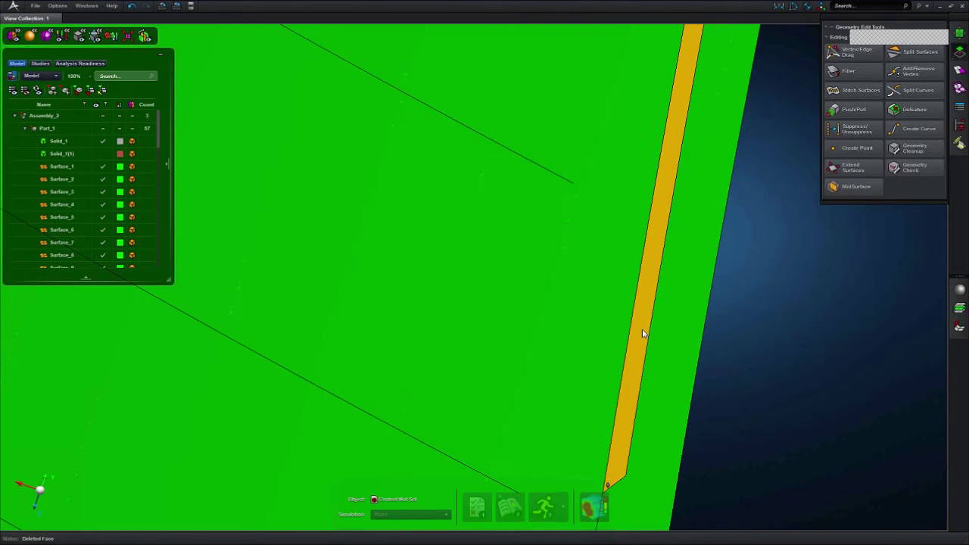
pyautogui.scroll(-4, 642, 329)
pyautogui.scroll(-10, 665, 345)
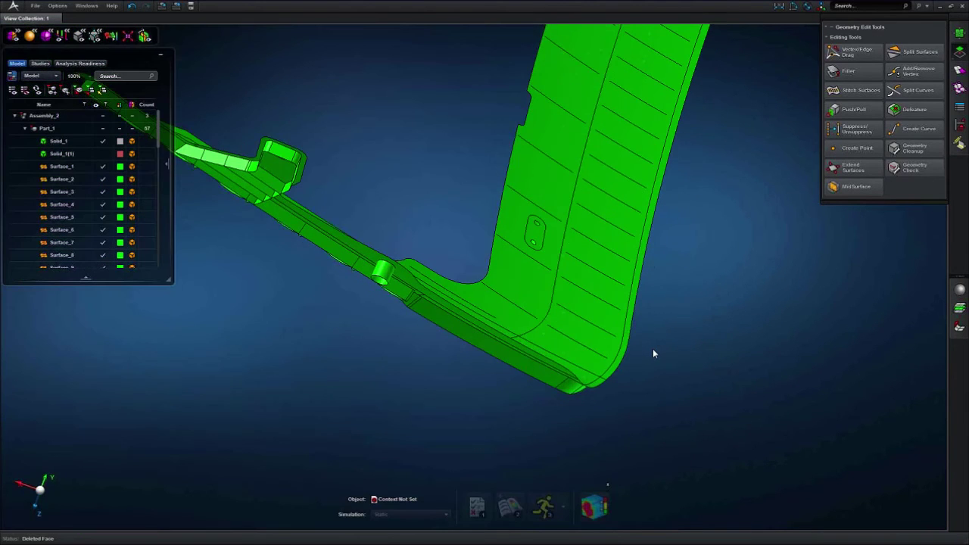
# - Review the complete midsurface model with its ribs and walls alongside the neighbouring part
pyautogui.moveTo(665, 345); pyautogui.dragTo(393, 280, button='middle')
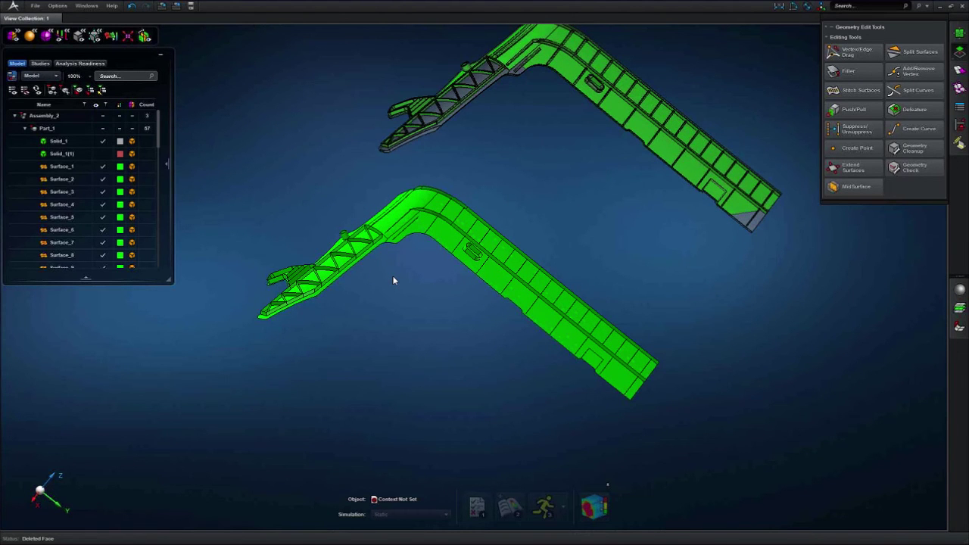
pyautogui.moveTo(390, 280); pyautogui.dragTo(371, 277, button='middle')
pyautogui.scroll(3, 371, 277)
pyautogui.scroll(3, 564, 130)
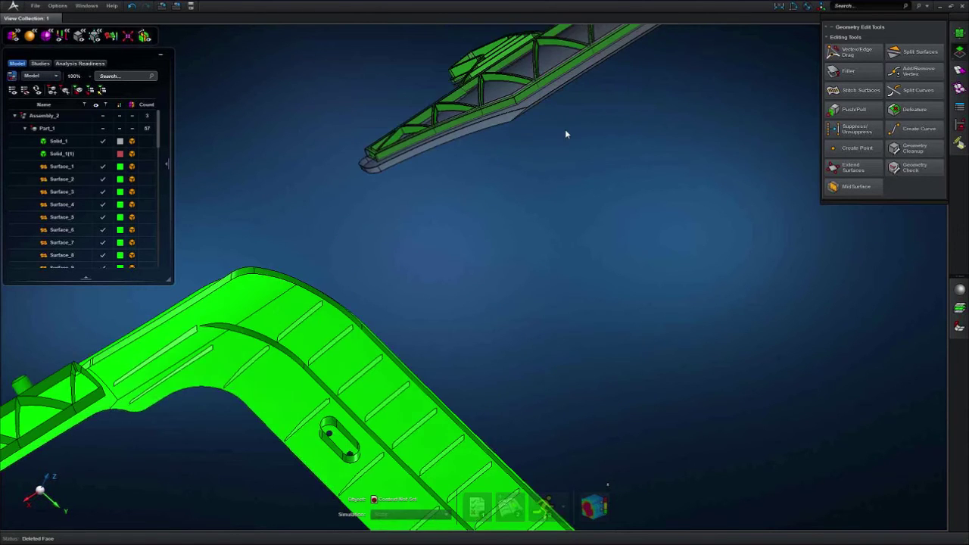
pyautogui.scroll(3, 568, 129)
pyautogui.moveTo(564, 131); pyautogui.dragTo(558, 135, button='middle')
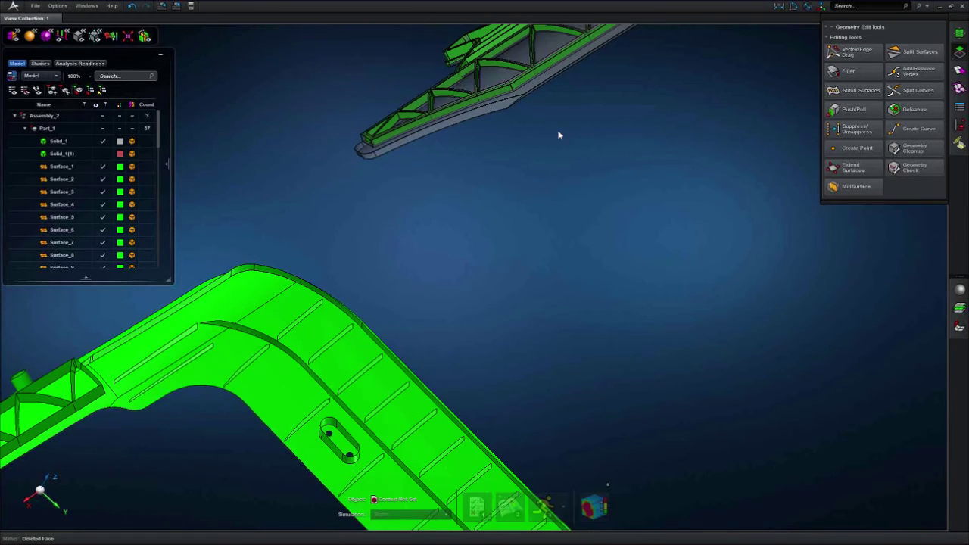
pyautogui.scroll(-3, 558, 135)
pyautogui.moveTo(526, 200); pyautogui.dragTo(577, 131, button='right')
pyautogui.moveTo(363, 330); pyautogui.dragTo(373, 330, button='middle')
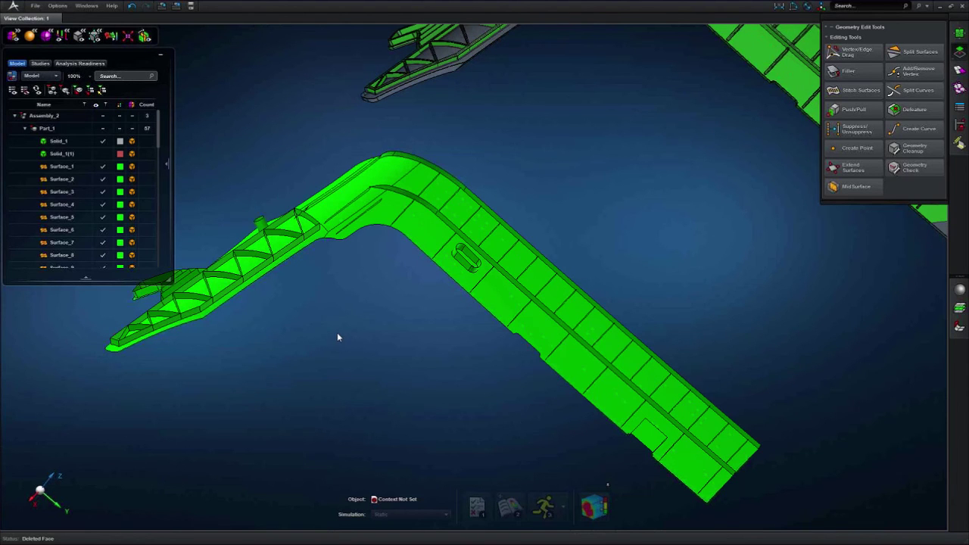
pyautogui.moveTo(331, 331); pyautogui.dragTo(332, 331, button='middle')
pyautogui.moveTo(331, 332); pyautogui.dragTo(456, 292, button='right')
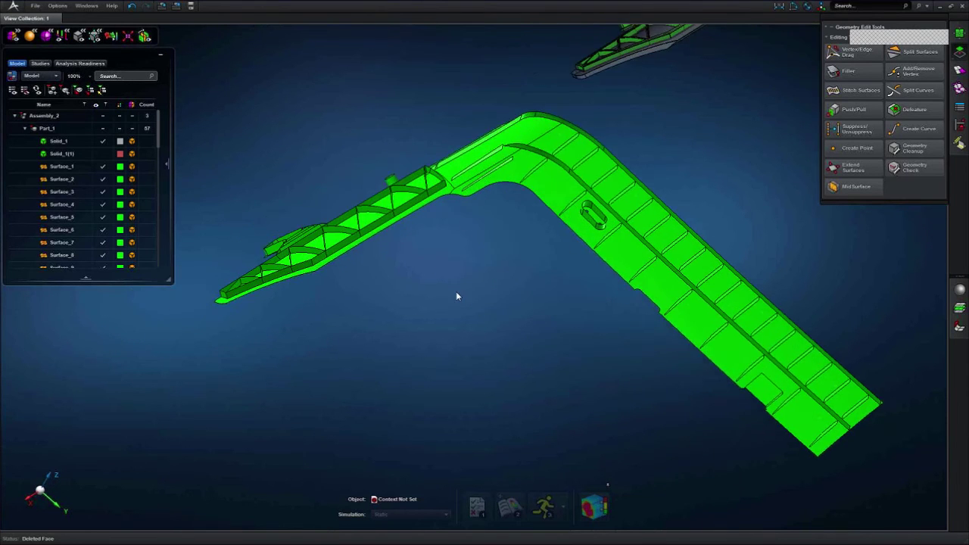
pyautogui.moveTo(457, 296); pyautogui.dragTo(426, 302, button='middle')
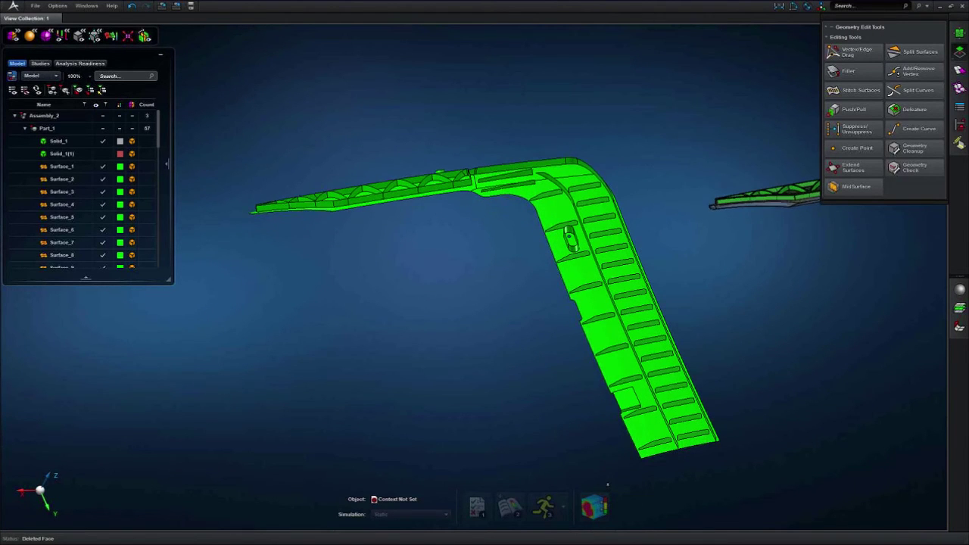
# - Remove the redundant vertices across the whole midsurface model, keeping vertices at curvature changes
pyautogui.click(917, 71)
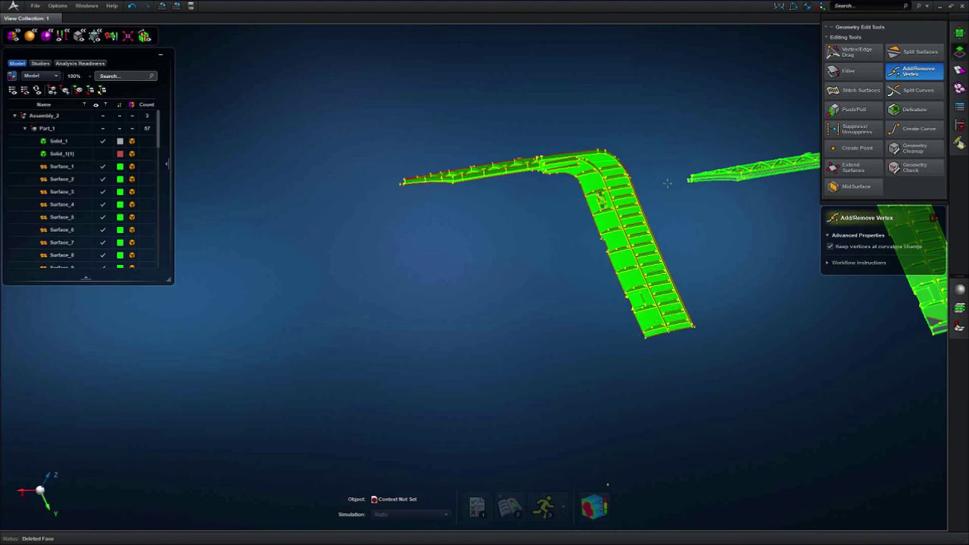
pyautogui.moveTo(479, 168); pyautogui.dragTo(466, 157, button='middle')
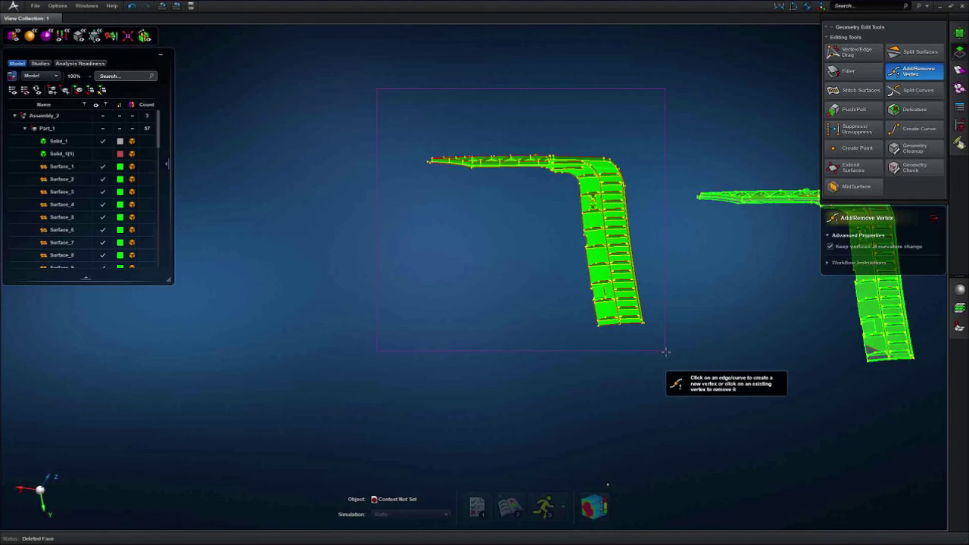
pyautogui.moveTo(665, 351); pyautogui.dragTo(664, 350)
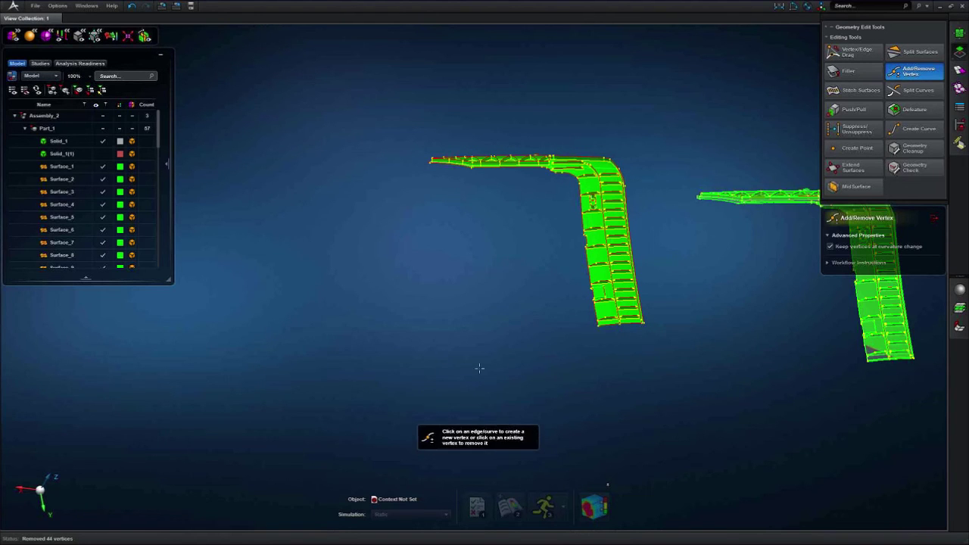
# - Check the cleaned midsurface model from several angles, including the ribbed arm with the forked bracket
pyautogui.moveTo(553, 333); pyautogui.dragTo(582, 231, button='middle')
pyautogui.moveTo(551, 271); pyautogui.dragTo(514, 338, button='middle')
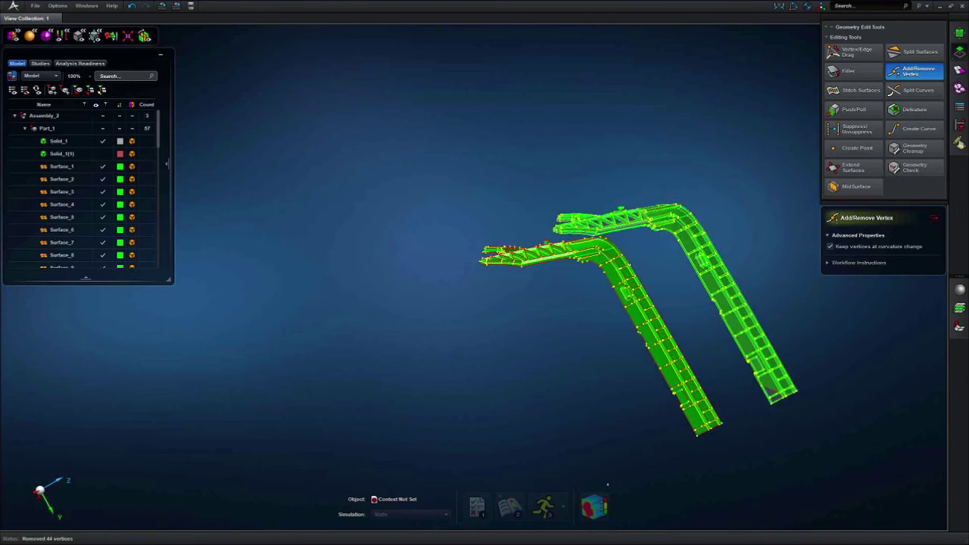
pyautogui.scroll(5, 530, 314)
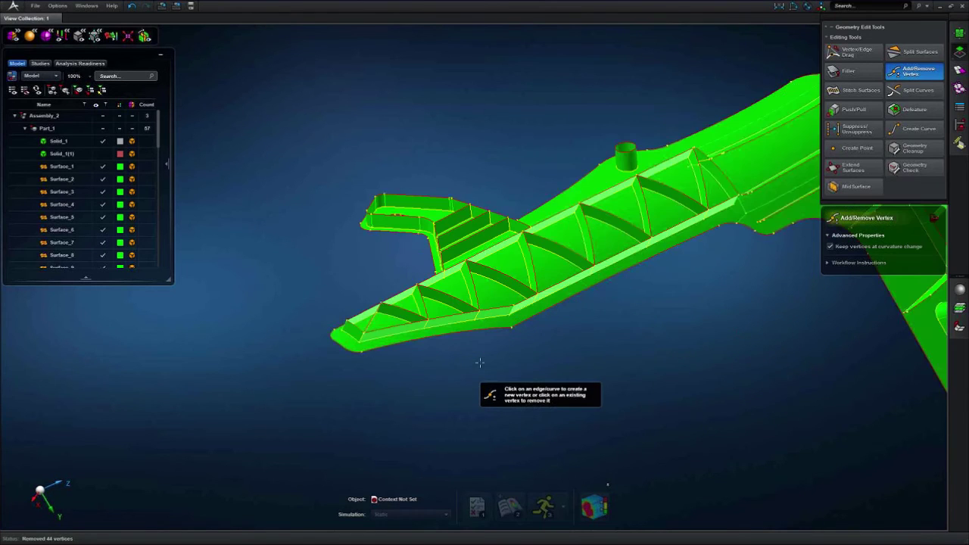
pyautogui.scroll(3, 480, 363)
pyautogui.moveTo(499, 349); pyautogui.dragTo(400, 203, button='middle')
pyautogui.scroll(-6, 470, 336)
# - Try surface-meshing the whole midsurface model with a mesh size of 10 mm
pyautogui.click(959, 70)
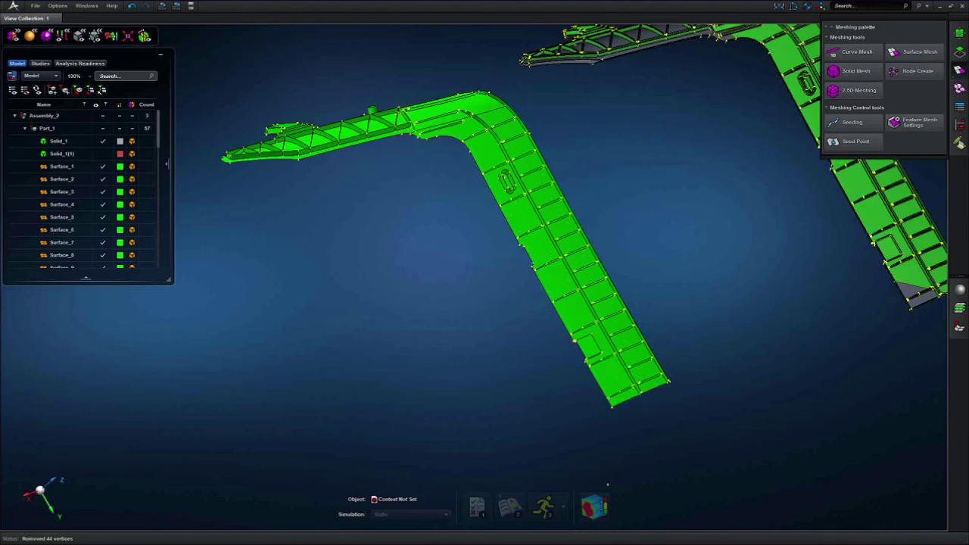
pyautogui.click(915, 53)
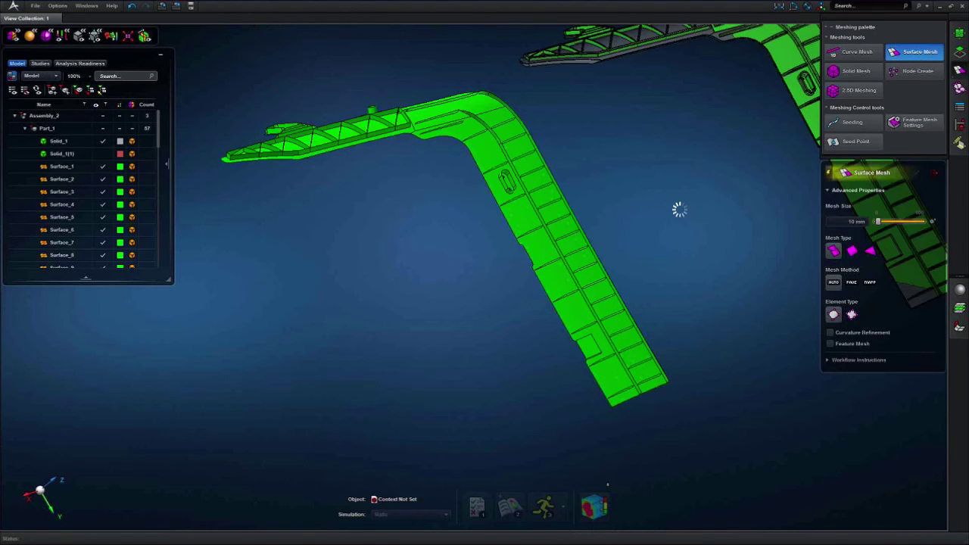
pyautogui.click(571, 227)
pyautogui.moveTo(627, 229); pyautogui.dragTo(611, 215, button='middle')
pyautogui.scroll(5, 598, 216)
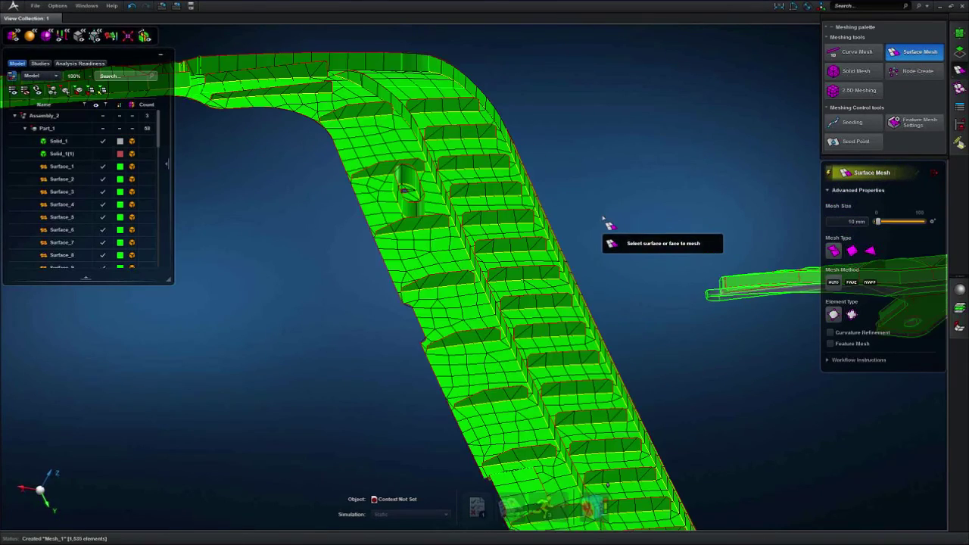
pyautogui.moveTo(595, 213); pyautogui.dragTo(615, 218, button='middle')
pyautogui.hotkey('ctrl', 'z')
# - Surface-mesh the whole midsurface model with a mesh size of 4 mm
pyautogui.moveTo(484, 118); pyautogui.dragTo(517, 143, button='middle')
pyautogui.scroll(-3, 516, 143)
pyautogui.moveTo(357, 164); pyautogui.dragTo(448, 236, button='middle')
pyautogui.click(853, 223)
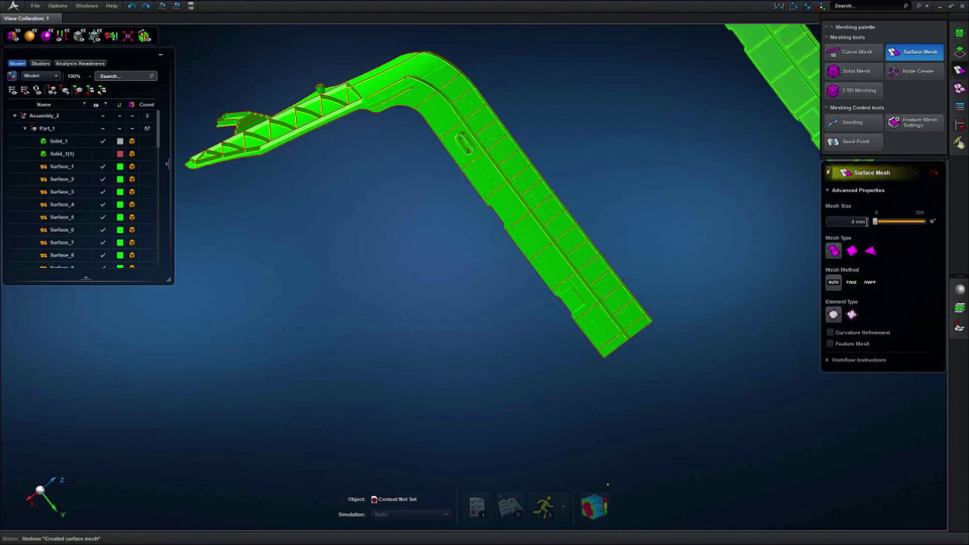
pyautogui.moveTo(697, 248)
pyautogui.mouseDown(button='middle')
pyautogui.moveTo(685, 234)
pyautogui.moveTo(682, 253)
pyautogui.mouseUp(button='middle')
pyautogui.click(598, 268)
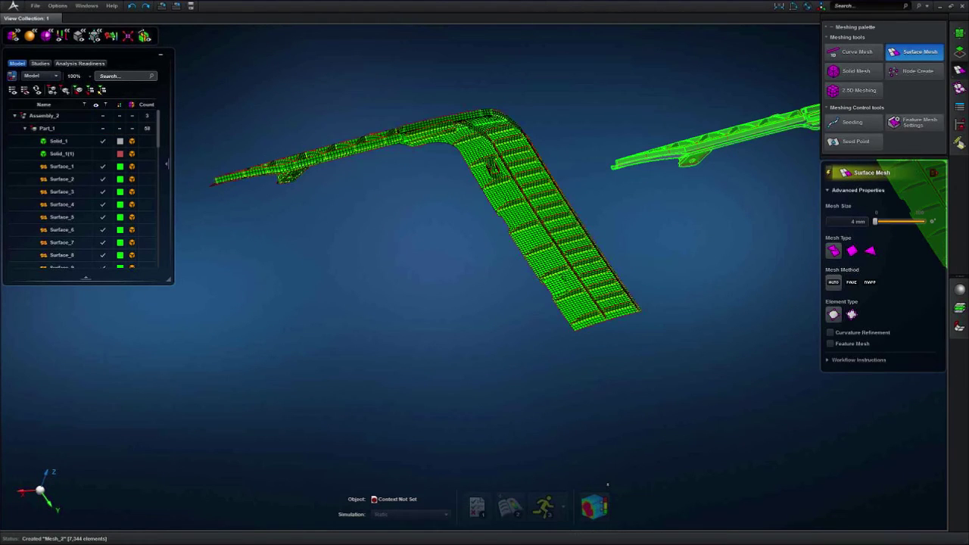
# - Inspect the new mesh on the base, the ribs and the slotted boss
pyautogui.scroll(5, 620, 244)
pyautogui.moveTo(620, 241); pyautogui.dragTo(530, 284, button='middle')
pyautogui.scroll(3, 550, 264)
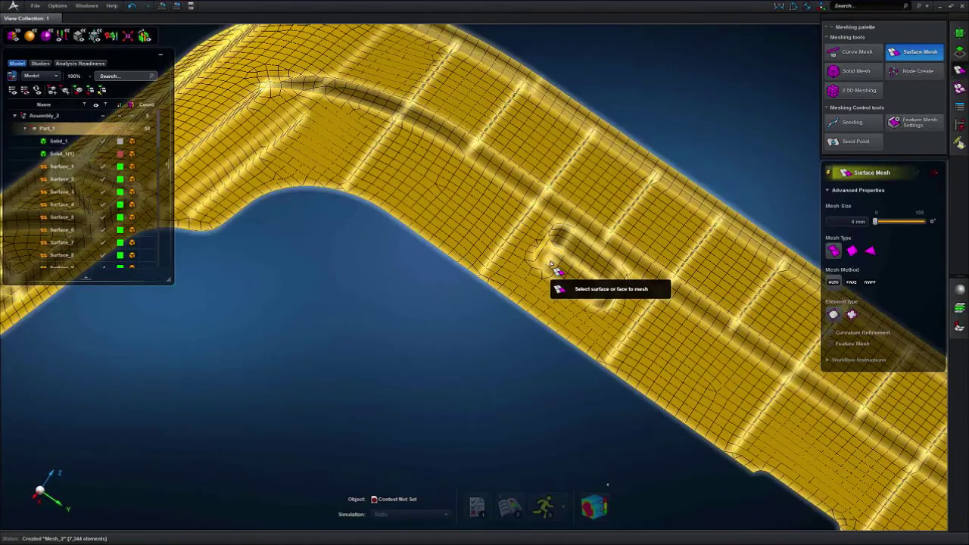
pyautogui.scroll(3, 550, 264)
pyautogui.moveTo(400, 340); pyautogui.dragTo(354, 327, button='middle')
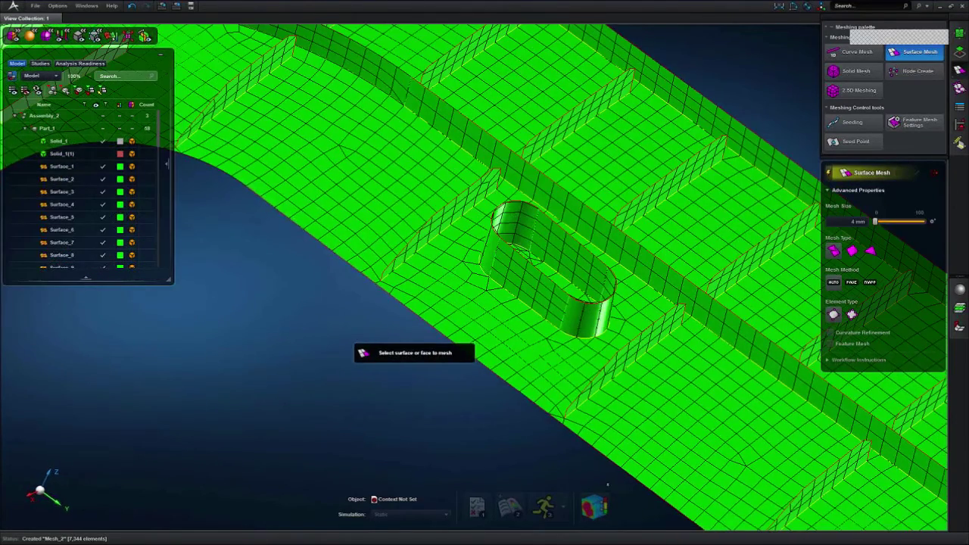
pyautogui.scroll(-4, 294, 284)
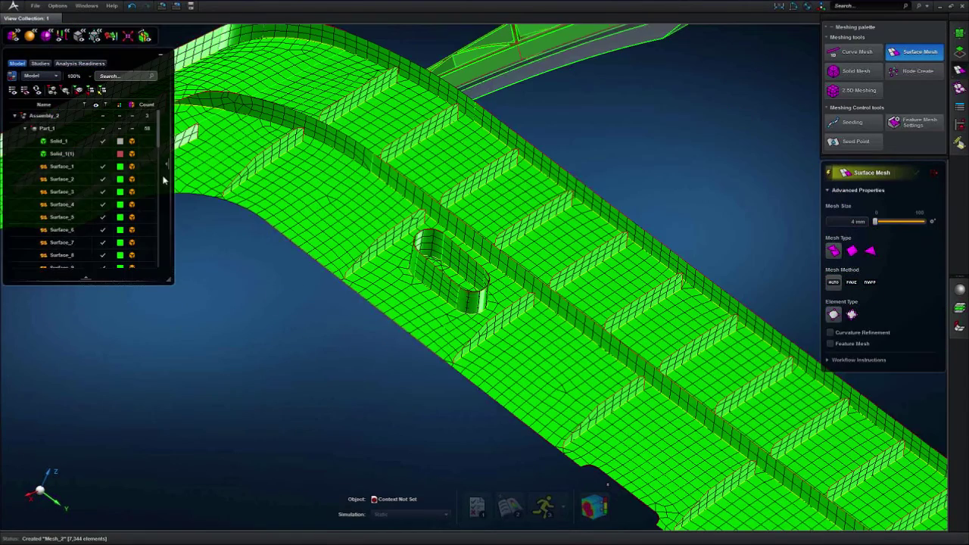
# - Set the display style of GeneralBody_1 to wireframe and that of Mesh_2 to shaded
pyautogui.scroll(-1, 157, 163)
pyautogui.moveTo(159, 150); pyautogui.dragTo(159, 253)
pyautogui.click(143, 246)
pyautogui.click(140, 236)
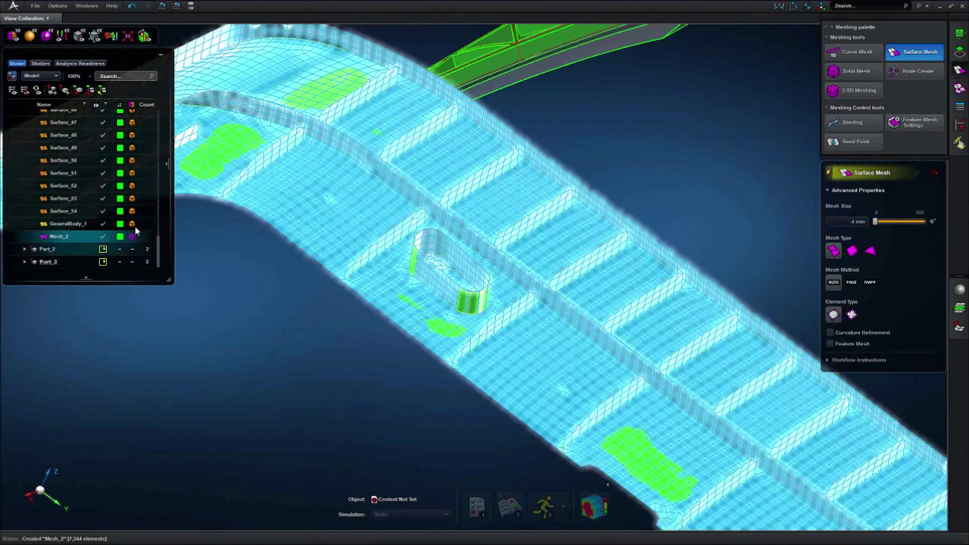
pyautogui.click(133, 234)
pyautogui.click(70, 257)
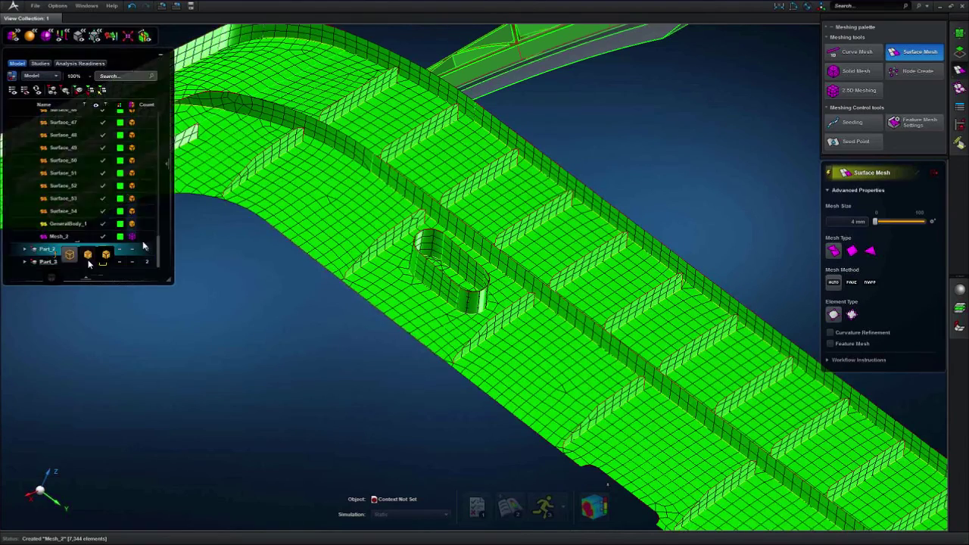
pyautogui.click(133, 238)
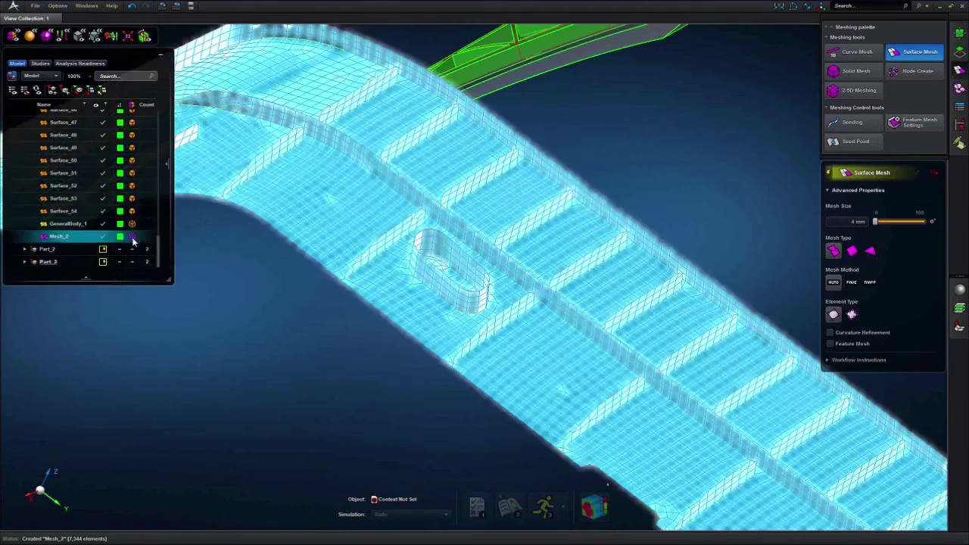
pyautogui.click(132, 239)
pyautogui.click(104, 268)
# - Leave Surface Mesh and display the mesh coloured by element Quality Index
pyautogui.moveTo(300, 319); pyautogui.dragTo(420, 319, button='middle')
pyautogui.scroll(5, 467, 301)
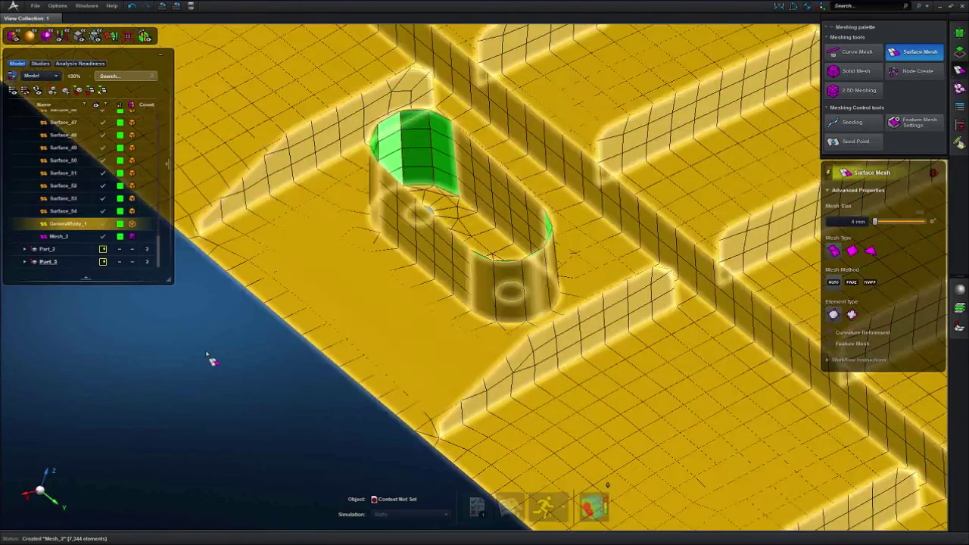
pyautogui.scroll(-5, 210, 344)
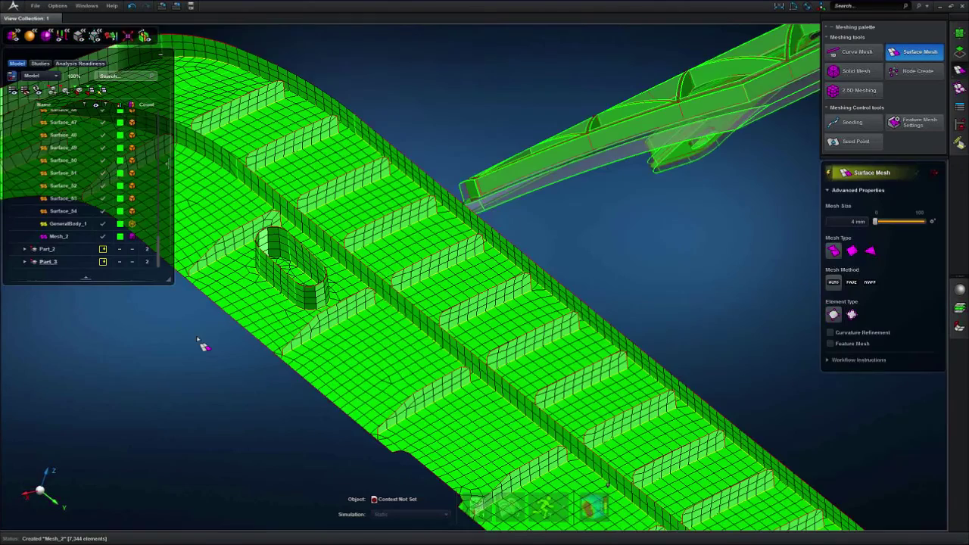
pyautogui.moveTo(203, 345); pyautogui.dragTo(332, 315, button='middle')
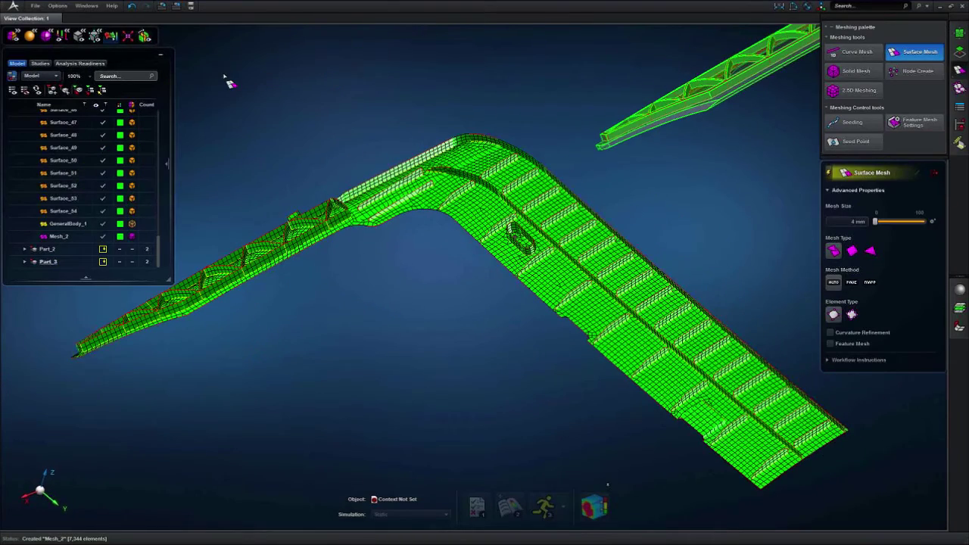
pyautogui.moveTo(341, 142); pyautogui.dragTo(478, 270, button='middle')
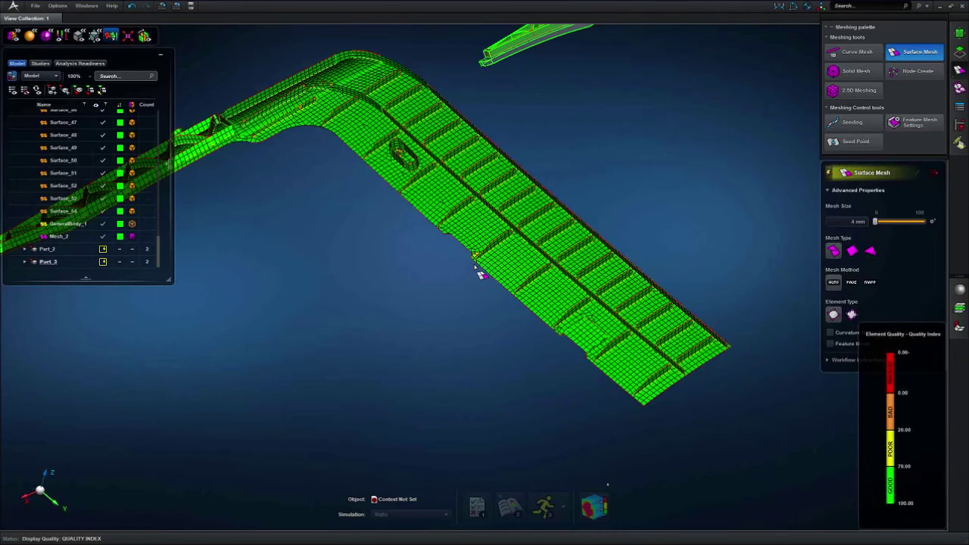
pyautogui.press('Escape')
pyautogui.click(960, 68)
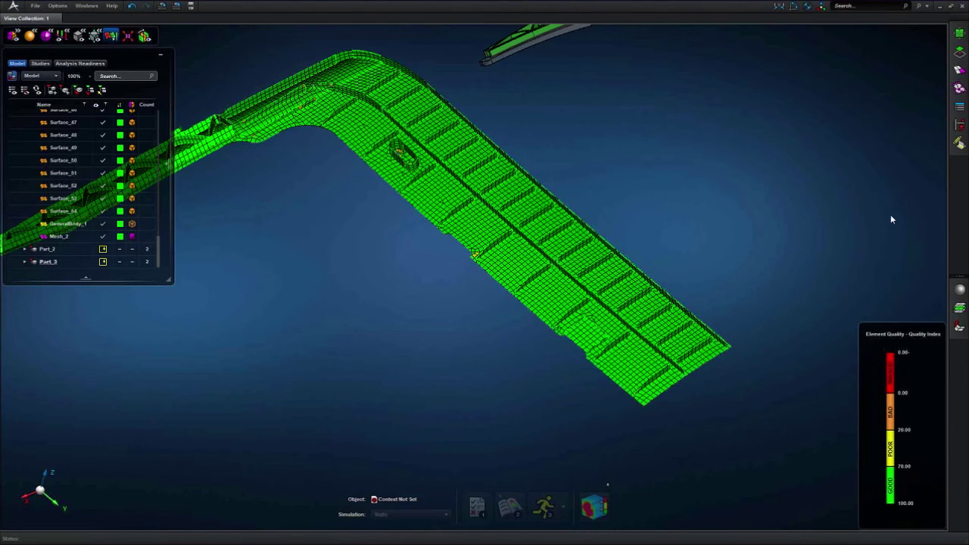
pyautogui.moveTo(763, 280); pyautogui.dragTo(651, 261, button='middle')
pyautogui.scroll(5, 793, 286)
# - Hide the GOOD, POOR and BAD elements of the Quality Index range so only failed elements stay displayed
pyautogui.moveTo(895, 480)
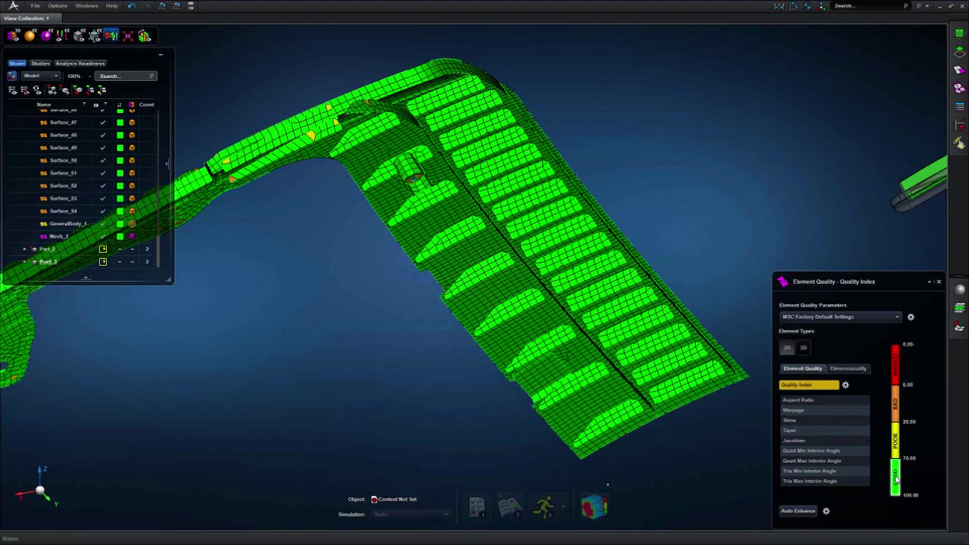
pyautogui.rightClick(896, 479)
pyautogui.click(926, 499)
pyautogui.moveTo(737, 460); pyautogui.dragTo(769, 463, button='middle')
pyautogui.moveTo(492, 393); pyautogui.dragTo(695, 471, button='middle')
pyautogui.moveTo(897, 396)
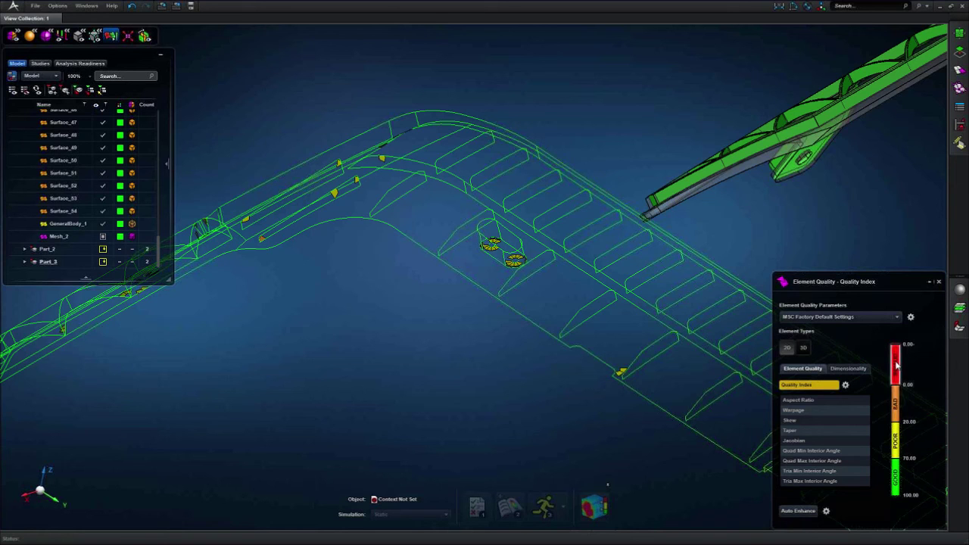
pyautogui.rightClick(897, 440)
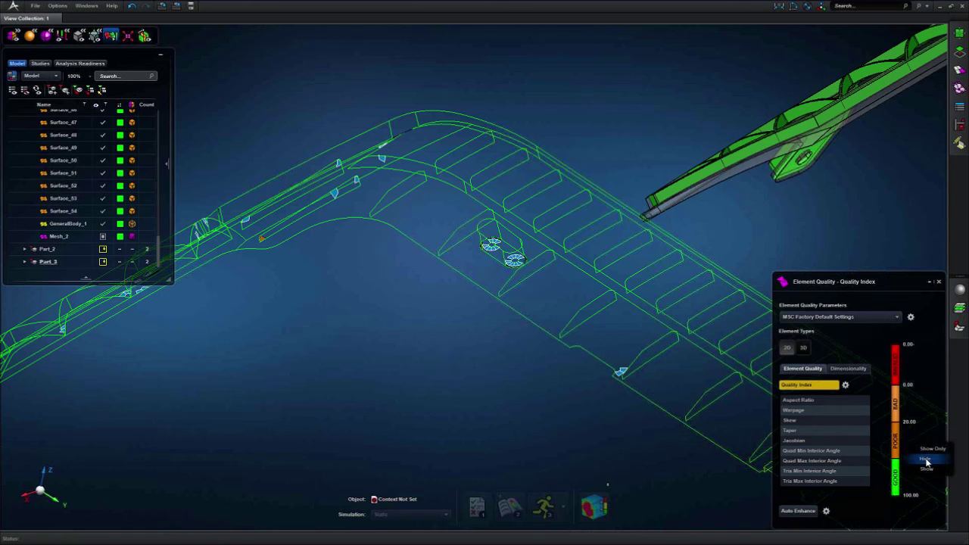
pyautogui.click(925, 460)
pyautogui.rightClick(896, 405)
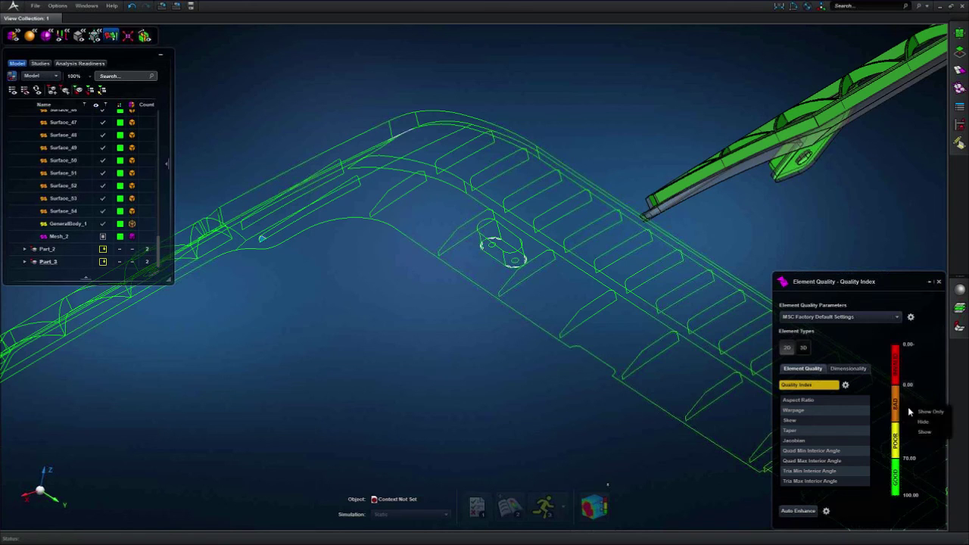
pyautogui.moveTo(514, 379); pyautogui.dragTo(578, 284, button='middle')
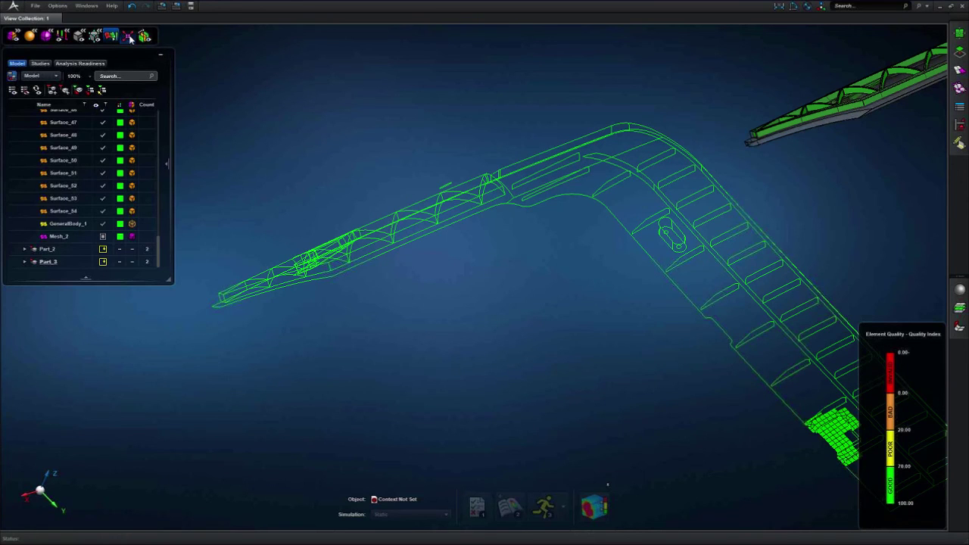
# - Examine the failed elements at both ends of the narrow wall beside the notched base edge, including their corner vertices
pyautogui.moveTo(627, 313); pyautogui.dragTo(483, 230, button='middle')
pyautogui.moveTo(632, 347); pyautogui.dragTo(617, 259, button='middle')
pyautogui.scroll(5, 554, 281)
pyautogui.scroll(8, 619, 259)
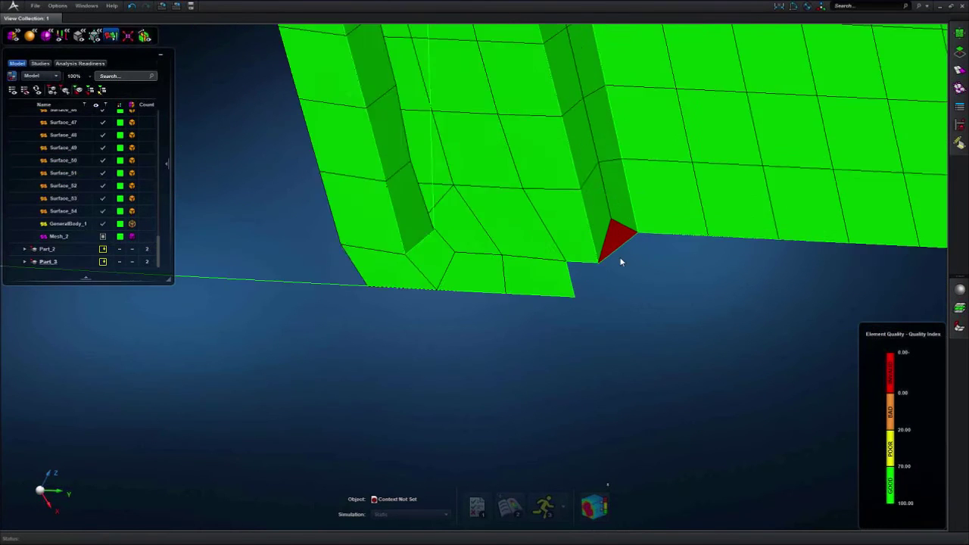
pyautogui.scroll(8, 590, 281)
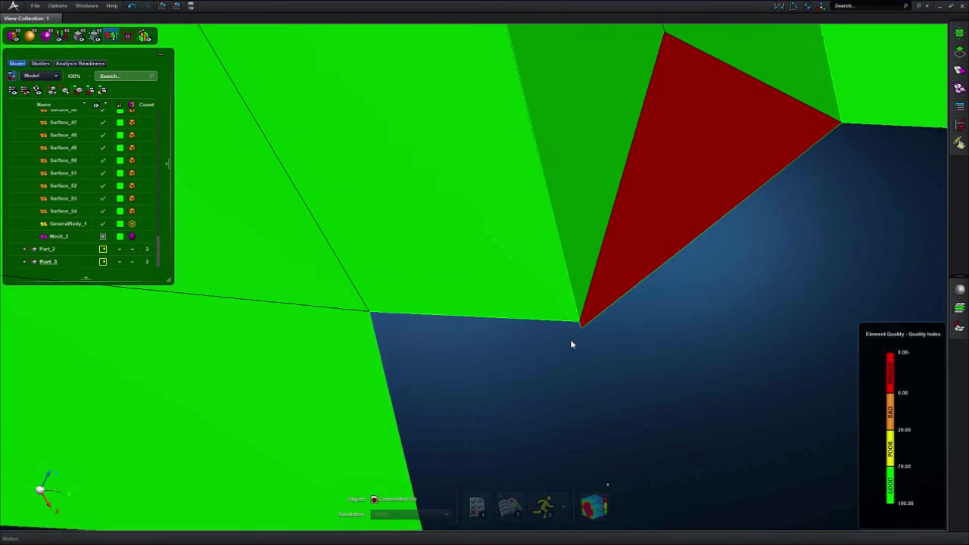
pyautogui.scroll(-10, 582, 316)
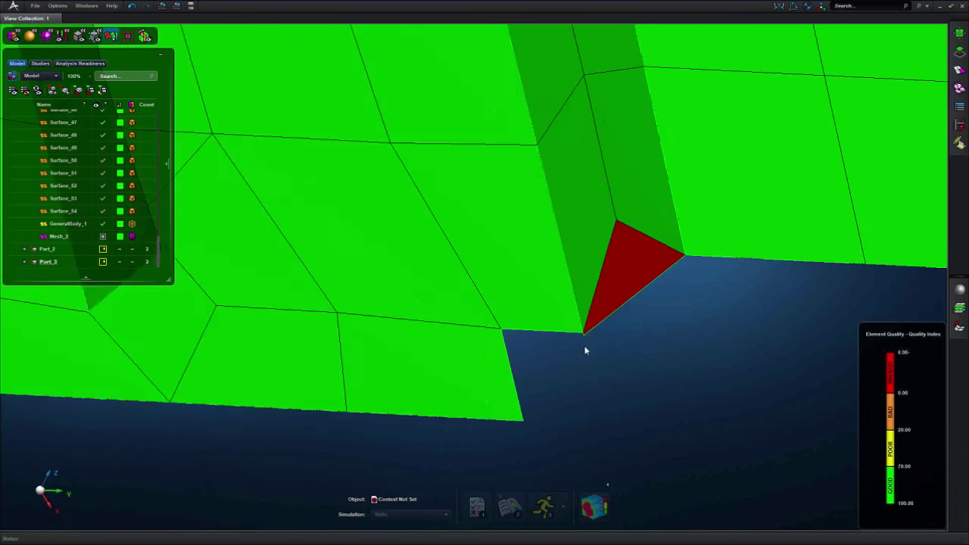
pyautogui.moveTo(557, 277); pyautogui.dragTo(581, 207, button='middle')
pyautogui.scroll(10, 583, 205)
pyautogui.scroll(3, 585, 200)
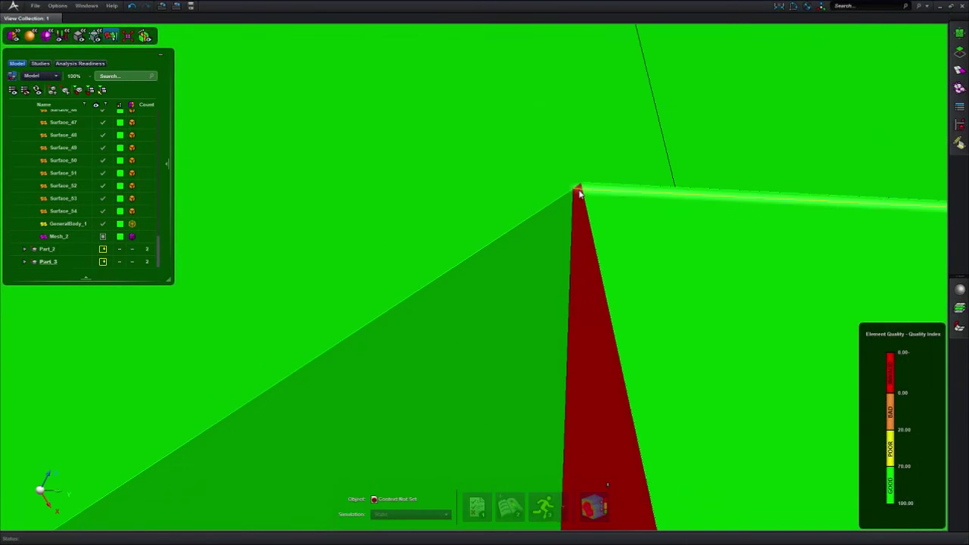
pyautogui.scroll(-10, 579, 194)
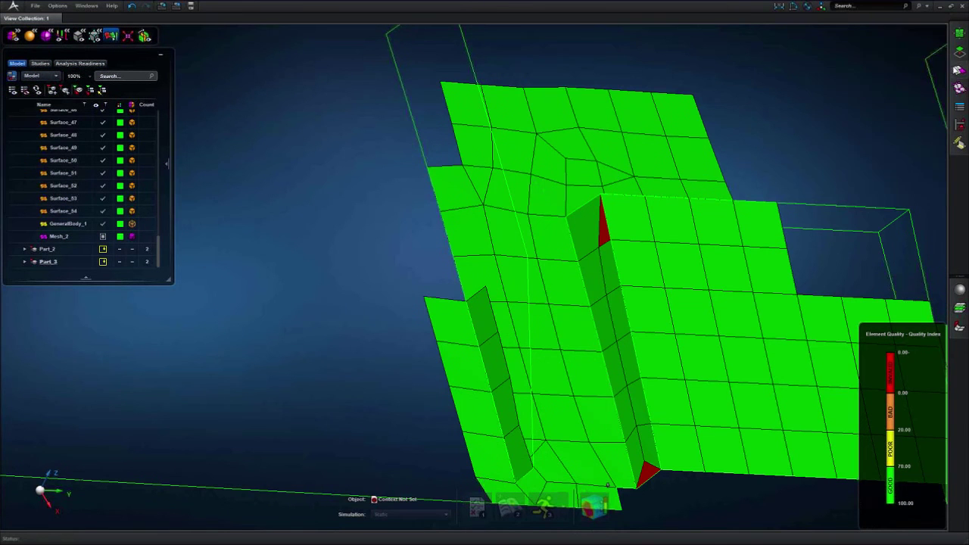
# - Use Vertex/Edge Drag to snap the stray vertex at the narrow wall's upper end onto the adjacent corner vertex
pyautogui.click(959, 52)
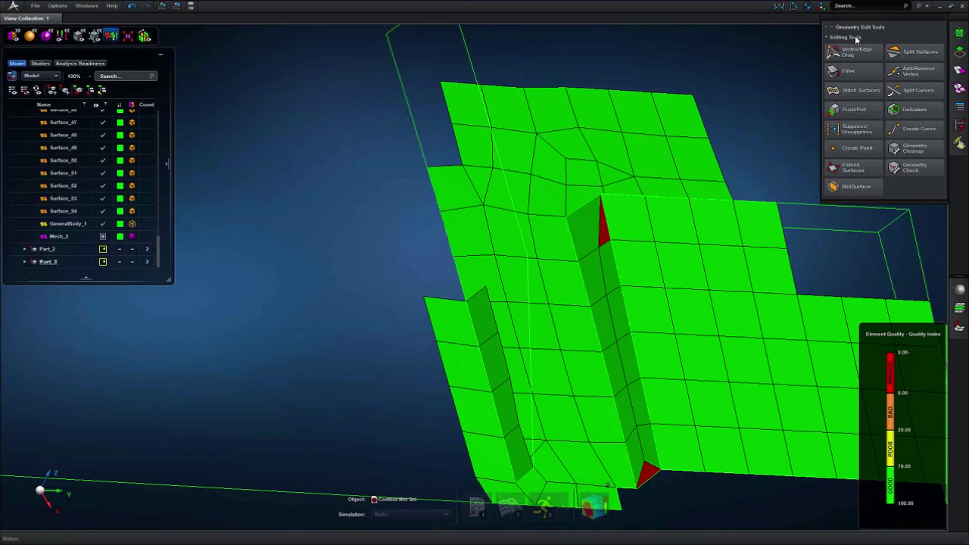
pyautogui.click(853, 53)
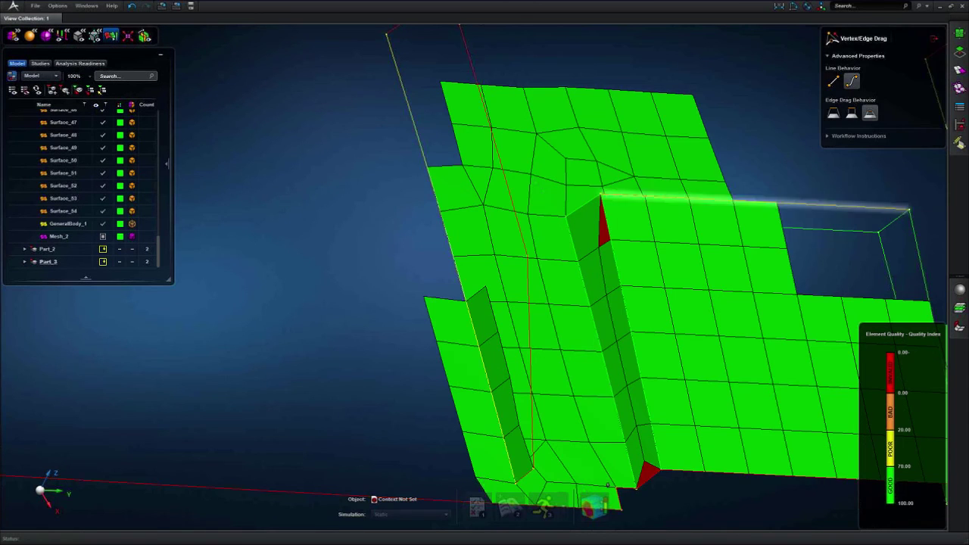
pyautogui.scroll(5, 610, 198)
pyautogui.scroll(5, 610, 197)
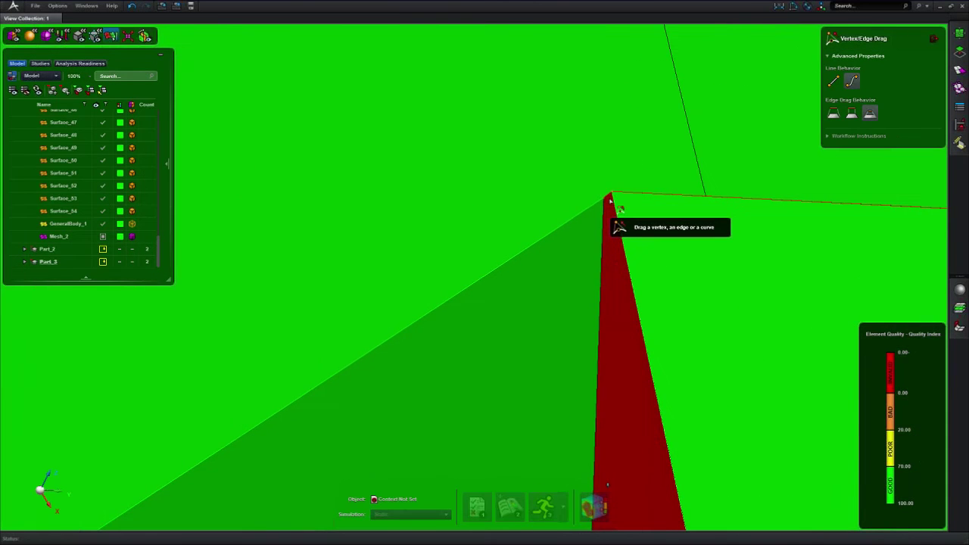
pyautogui.click(610, 199)
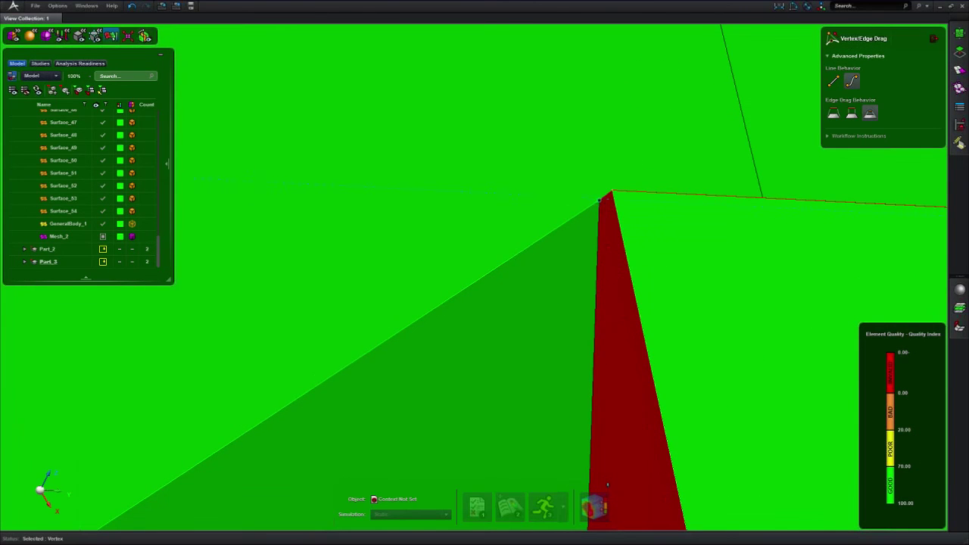
pyautogui.moveTo(610, 199); pyautogui.dragTo(614, 193)
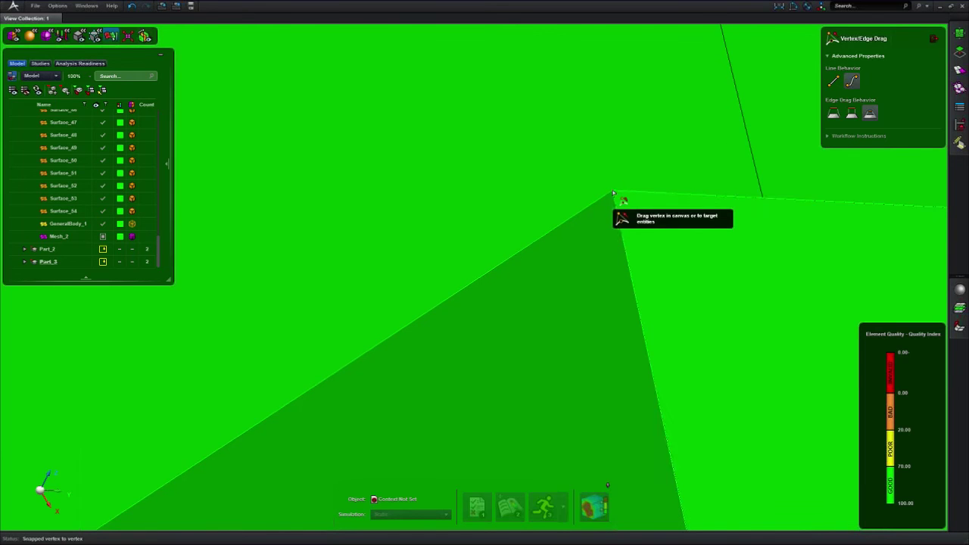
# - Snap the stray vertex at the narrow wall's lower end onto the neighbouring corner vertex
pyautogui.scroll(-5, 614, 193)
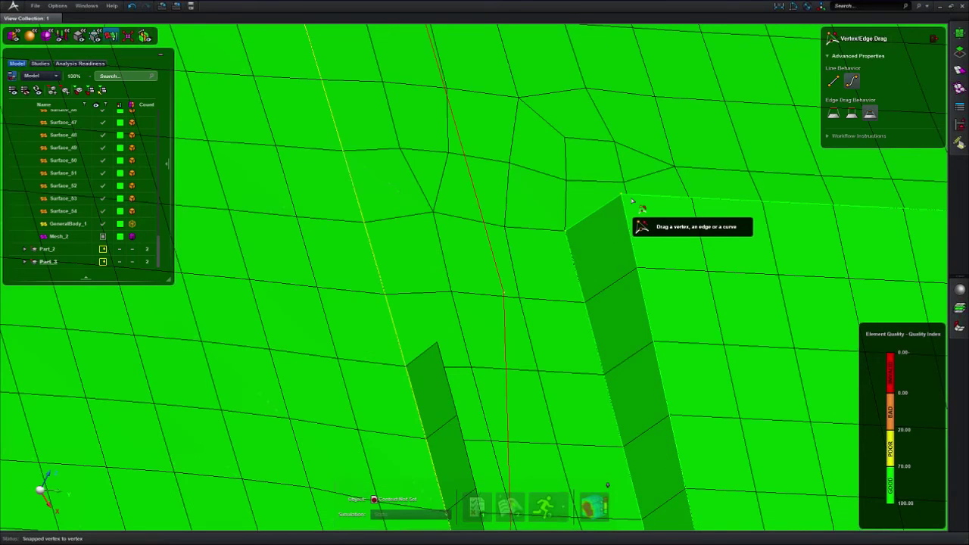
pyautogui.scroll(-6, 632, 201)
pyautogui.scroll(11, 663, 321)
pyautogui.moveTo(694, 321)
pyautogui.mouseDown()
pyautogui.moveTo(673, 324)
pyautogui.moveTo(680, 311)
pyautogui.moveTo(676, 322)
pyautogui.mouseUp()
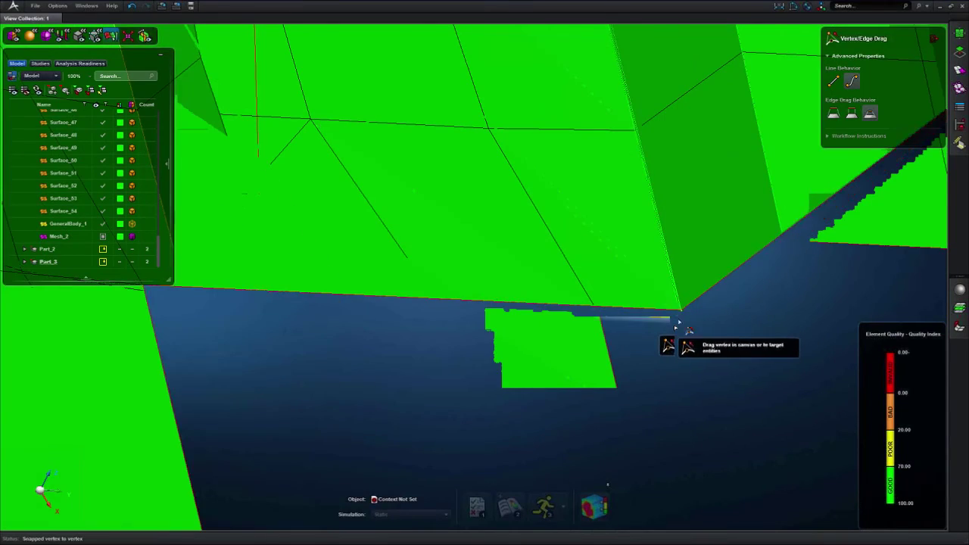
# - Redisplay the complete Mesh_2 mesh on the ribbed part
pyautogui.scroll(-8, 676, 322)
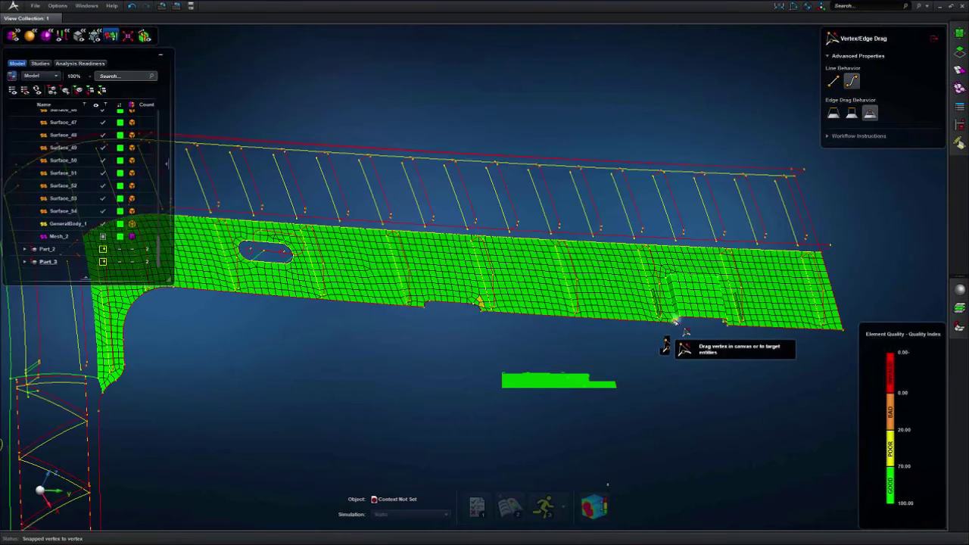
pyautogui.moveTo(665, 345); pyautogui.dragTo(483, 285, button='middle')
pyautogui.scroll(-3, 490, 311)
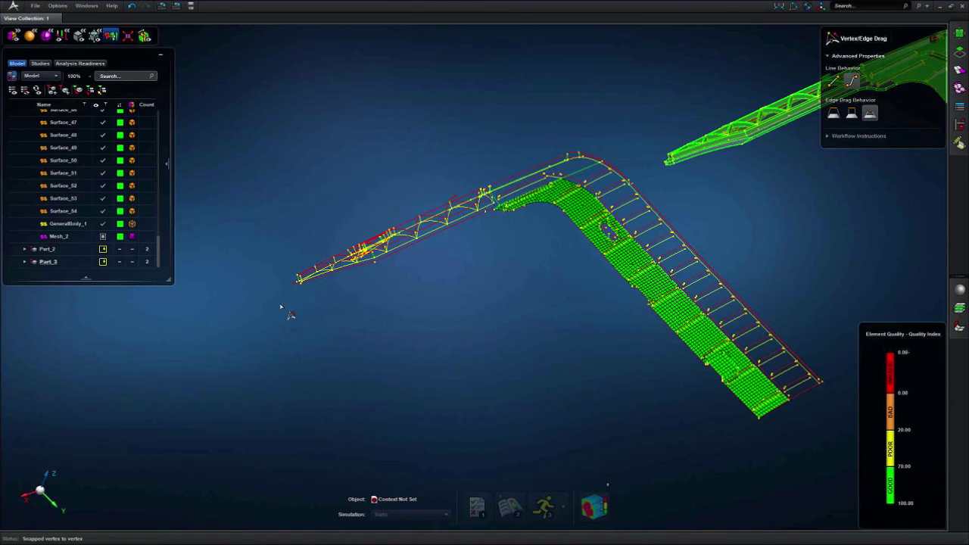
pyautogui.click(104, 237)
pyautogui.click(103, 238)
pyautogui.click(103, 238)
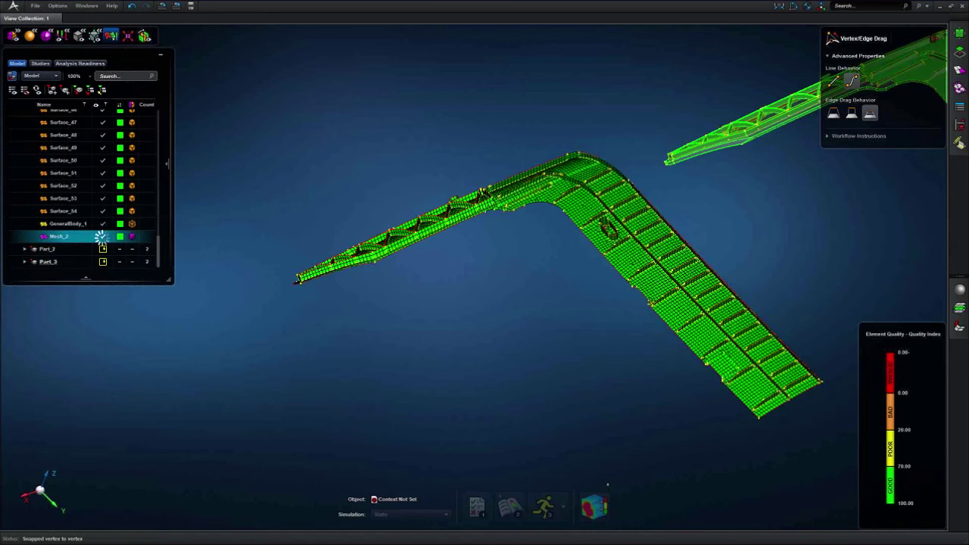
# - Reopen the 2D Quality Index check and show only the elements in the INVALID range
pyautogui.click(112, 37)
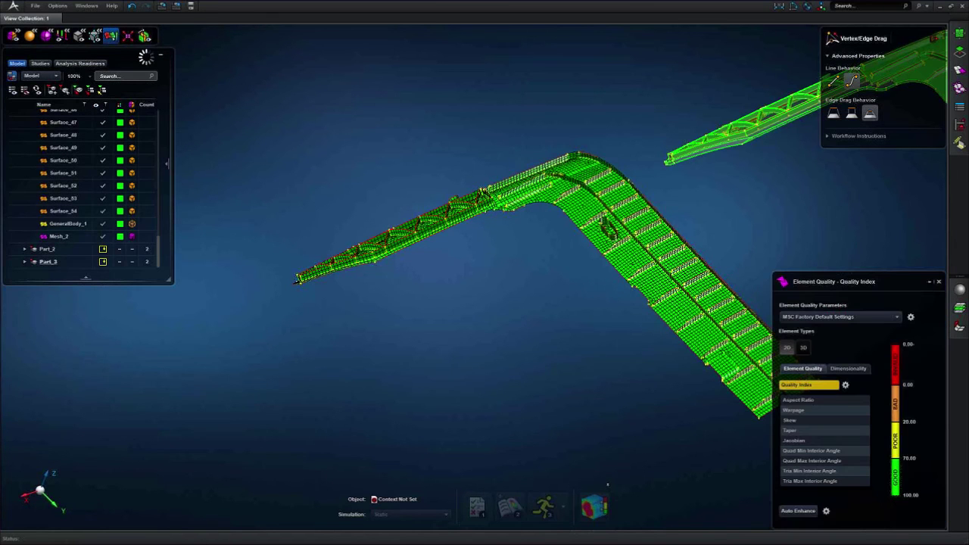
pyautogui.moveTo(324, 160); pyautogui.dragTo(262, 143, button='middle')
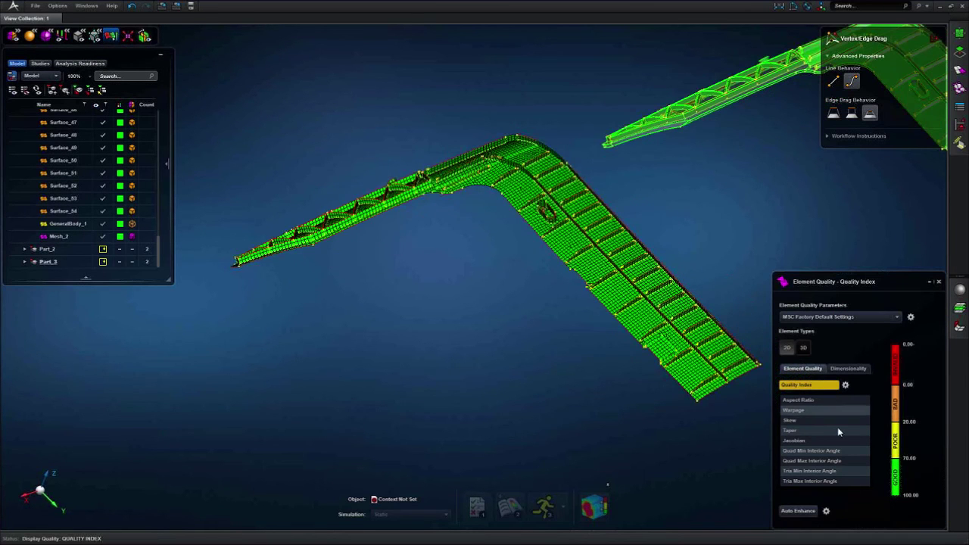
pyautogui.rightClick(896, 365)
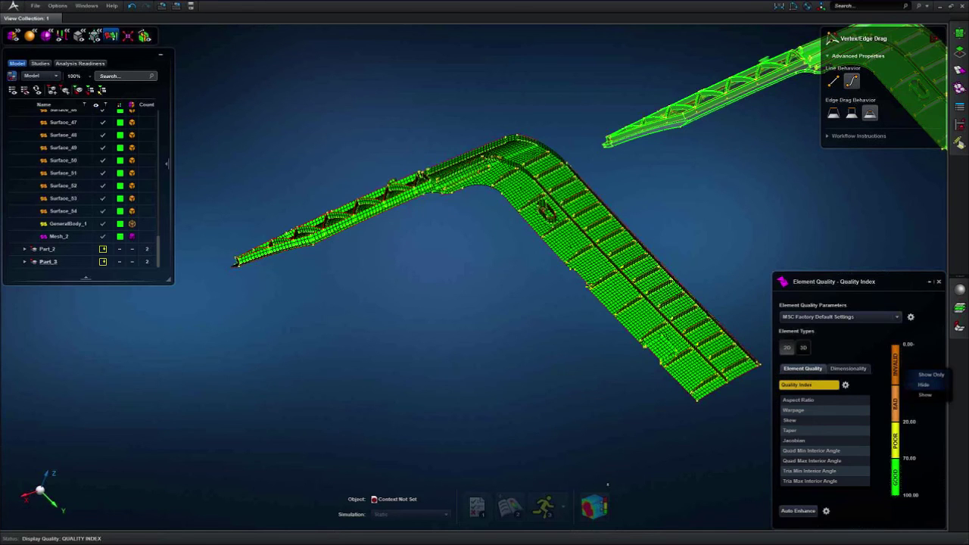
pyautogui.click(931, 374)
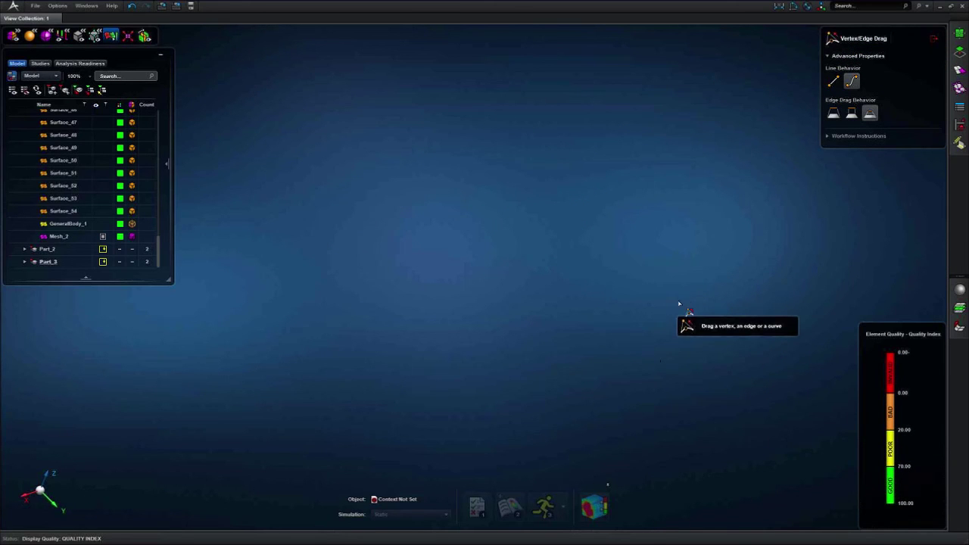
# - Display GeneralBody_1 and snap the stray vertex of the failed element at the base edge notch onto the adjacent corner vertex
pyautogui.click(103, 224)
pyautogui.moveTo(525, 328); pyautogui.dragTo(392, 236, button='middle')
pyautogui.scroll(3, 499, 280)
pyautogui.scroll(8, 553, 303)
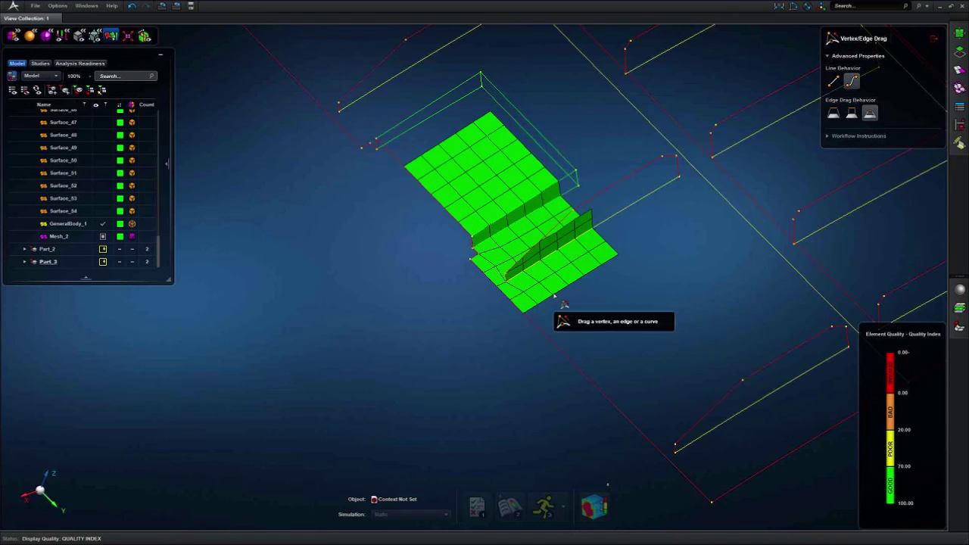
pyautogui.scroll(10, 482, 245)
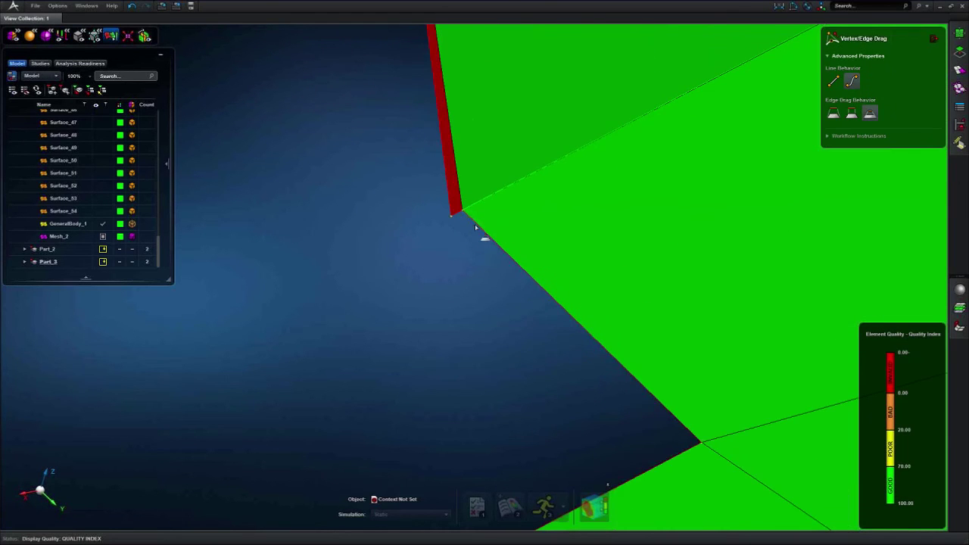
pyautogui.scroll(2, 470, 227)
pyautogui.click(459, 217)
pyautogui.moveTo(470, 213); pyautogui.dragTo(470, 211)
# - Redisplay Mesh_2 and recheck its Quality Index for INVALID elements after the notch vertex repair
pyautogui.scroll(-10, 480, 244)
pyautogui.moveTo(393, 249); pyautogui.dragTo(491, 280, button='middle')
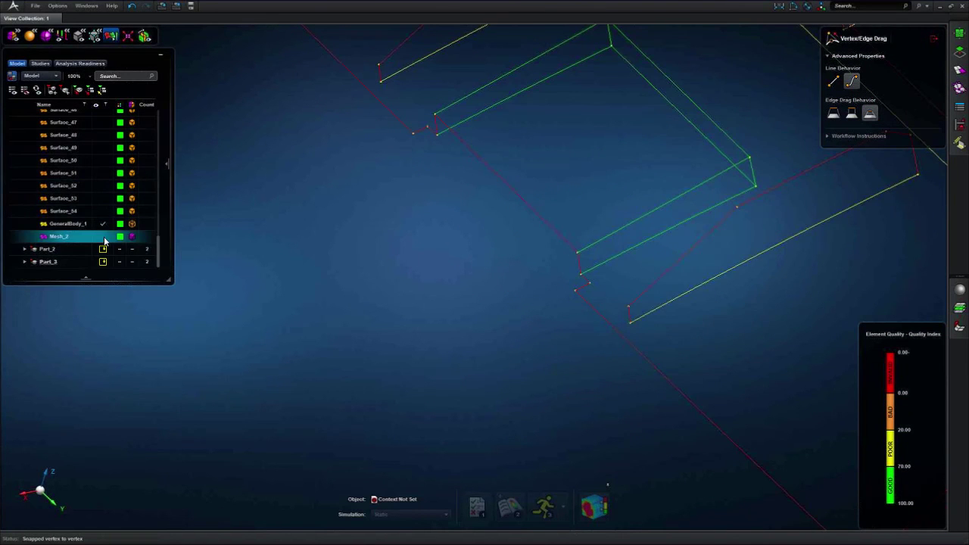
pyautogui.click(103, 237)
pyautogui.click(111, 36)
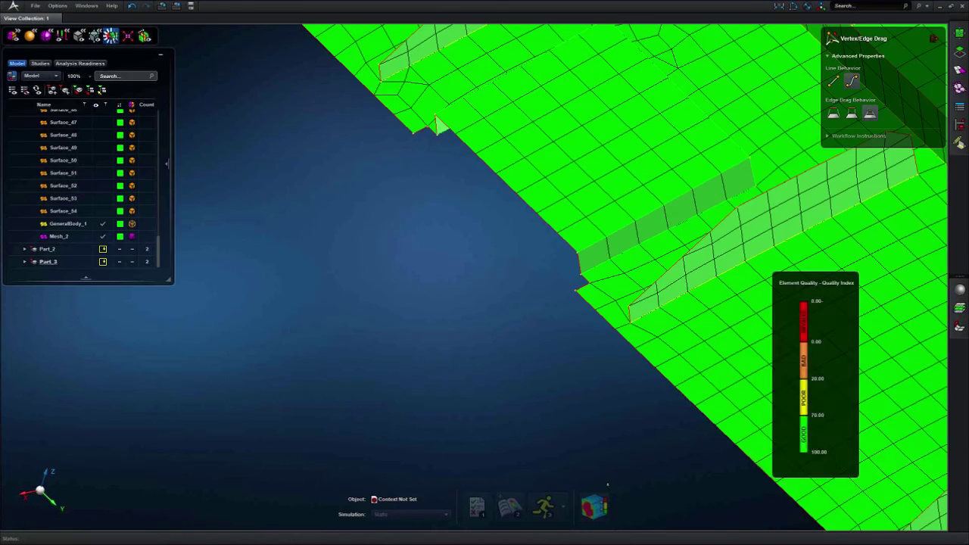
pyautogui.scroll(-3, 512, 342)
pyautogui.scroll(-5, 512, 342)
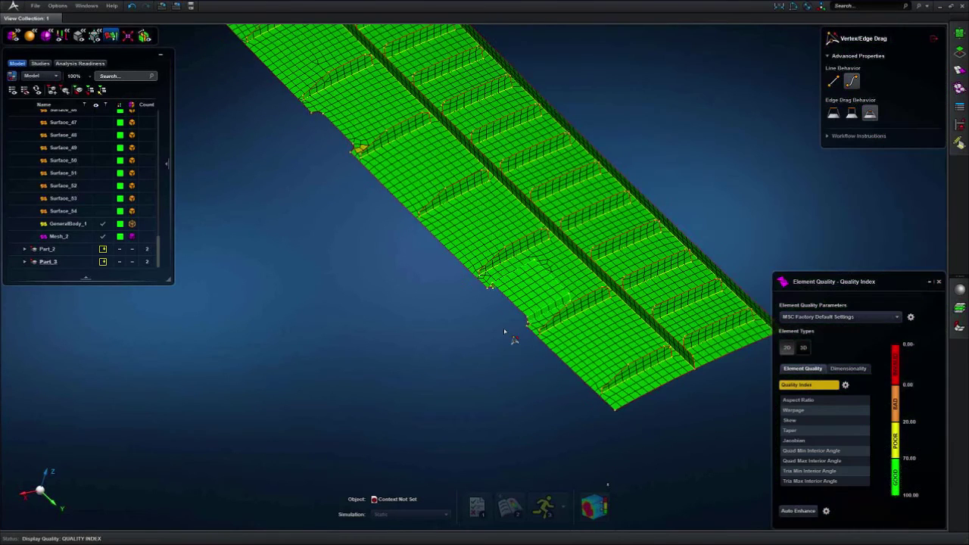
pyautogui.click(895, 363)
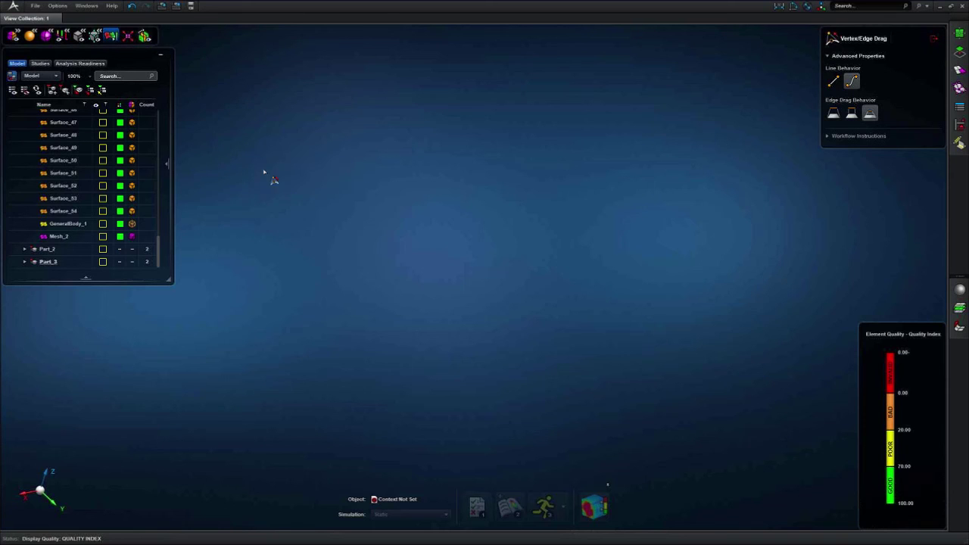
# - Show all entities of the assembly again, with the meshed ribbed part in view
pyautogui.rightClick(313, 180)
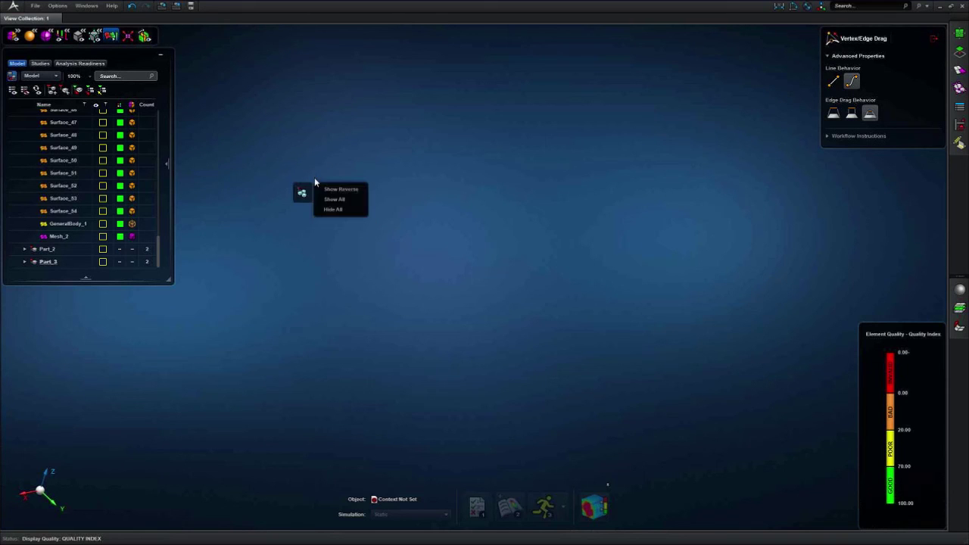
pyautogui.click(330, 199)
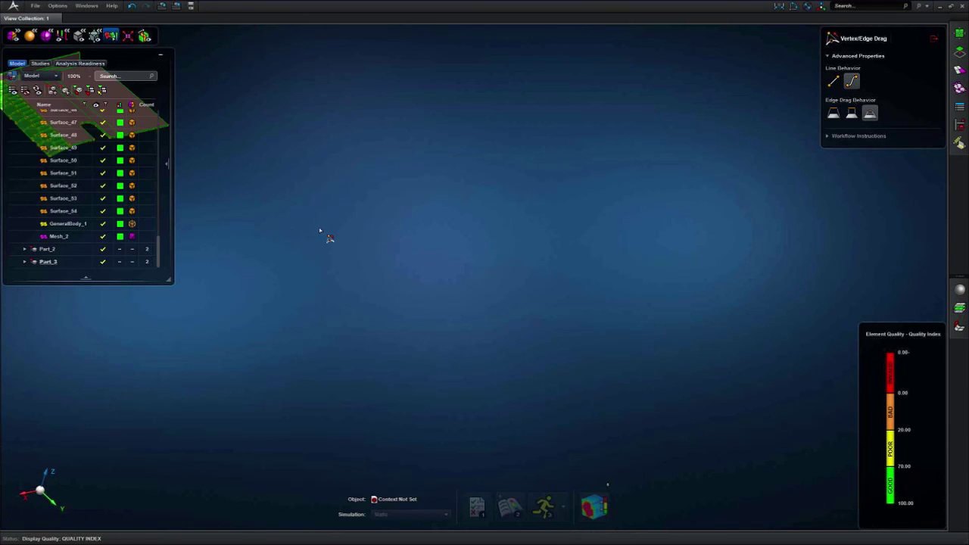
pyautogui.moveTo(261, 226); pyautogui.dragTo(653, 281, button='middle')
pyautogui.scroll(10, 444, 218)
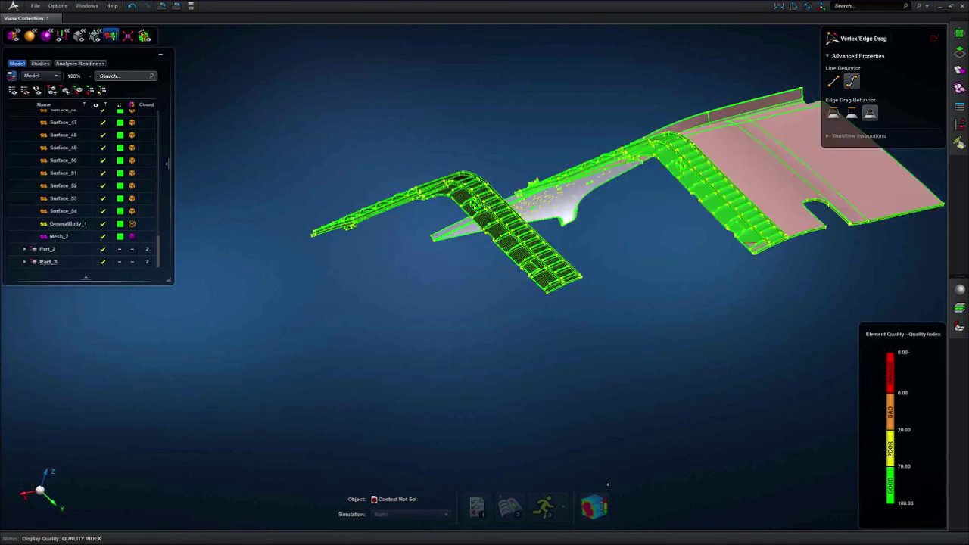
pyautogui.scroll(3, 450, 218)
pyautogui.moveTo(456, 217); pyautogui.dragTo(456, 223, button='middle')
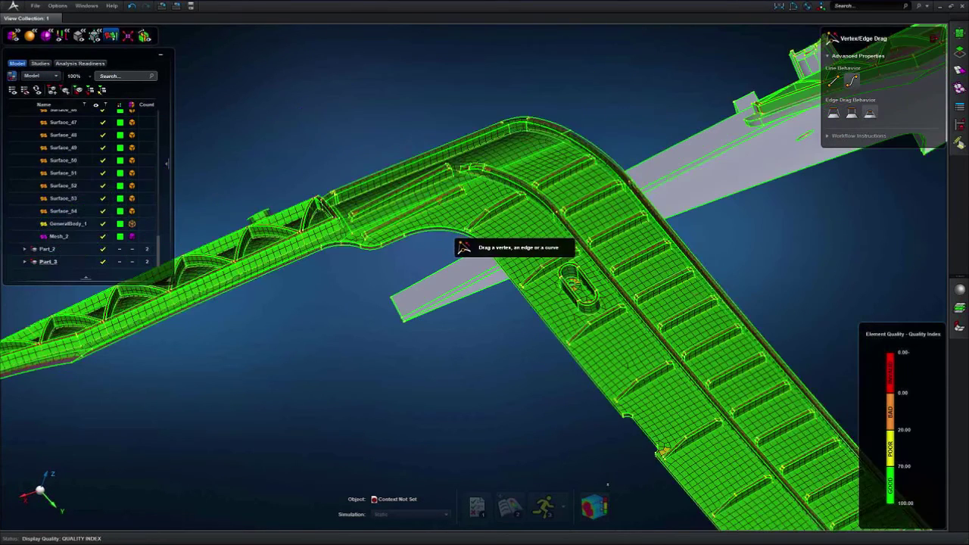
# - Hide Solid_1 and Solid_1(1) of Part_1, keeping the surfaces and mesh displayed
pyautogui.moveTo(159, 251); pyautogui.dragTo(159, 114)
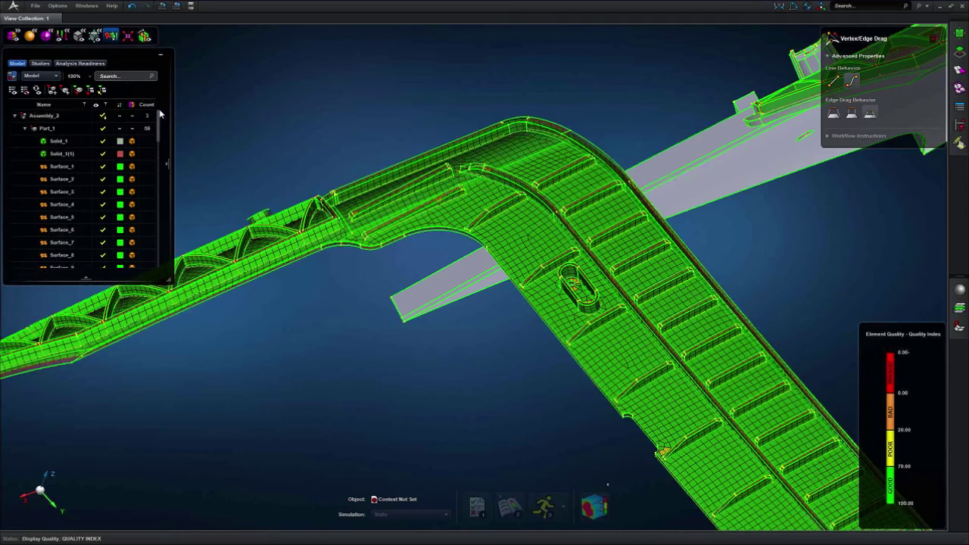
pyautogui.click(103, 142)
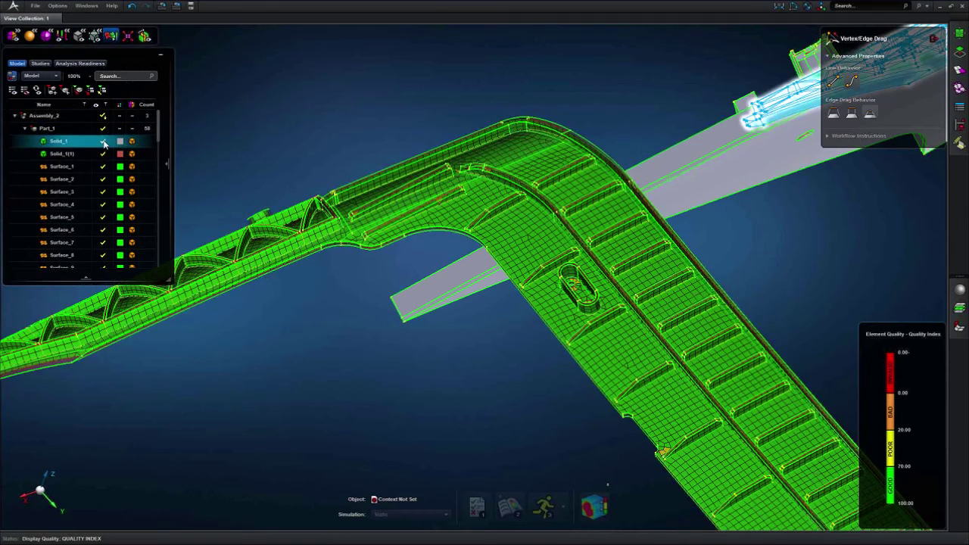
pyautogui.click(104, 142)
pyautogui.click(103, 154)
# - Examine the Quality Index colours over the whole ribbed part mesh from several angles
pyautogui.moveTo(288, 165); pyautogui.dragTo(336, 126, button='middle')
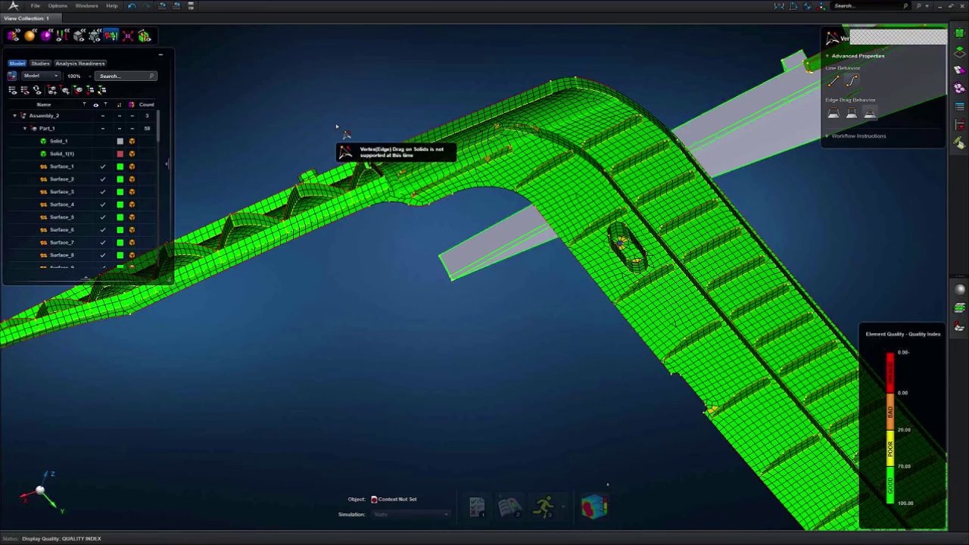
pyautogui.scroll(-3, 363, 262)
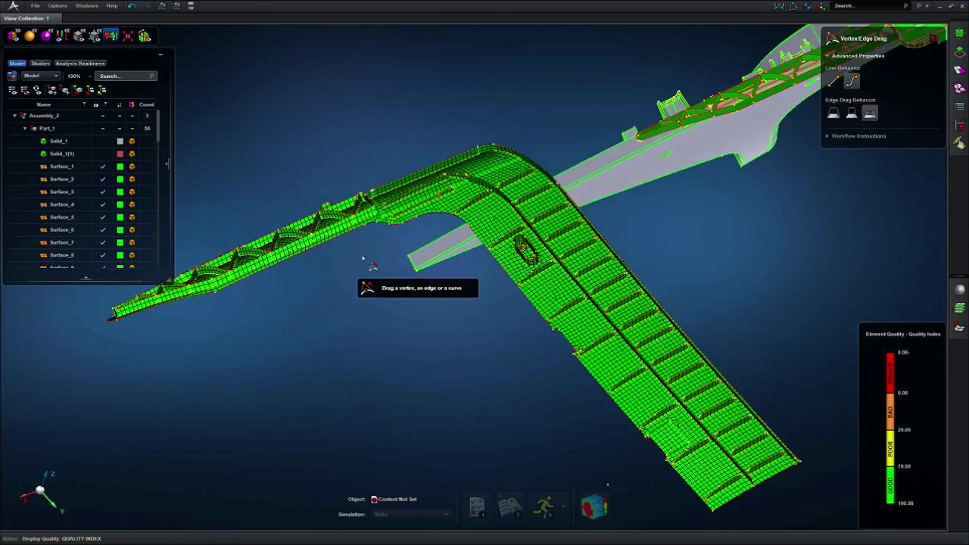
pyautogui.scroll(3, 418, 194)
pyautogui.moveTo(410, 211); pyautogui.dragTo(442, 227, button='middle')
pyautogui.scroll(-3, 428, 229)
pyautogui.scroll(2, 443, 212)
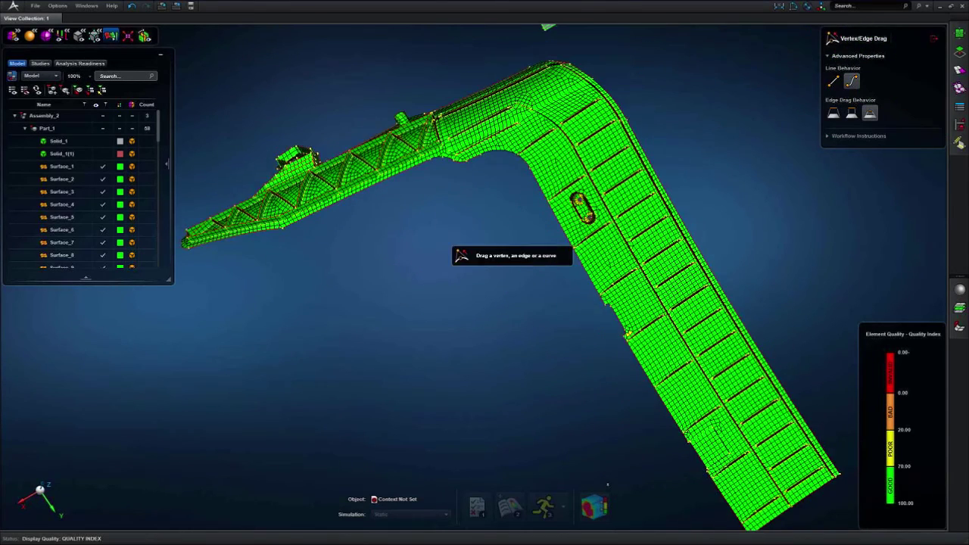
pyautogui.scroll(2, 446, 220)
pyautogui.moveTo(445, 220); pyautogui.dragTo(442, 215, button='middle')
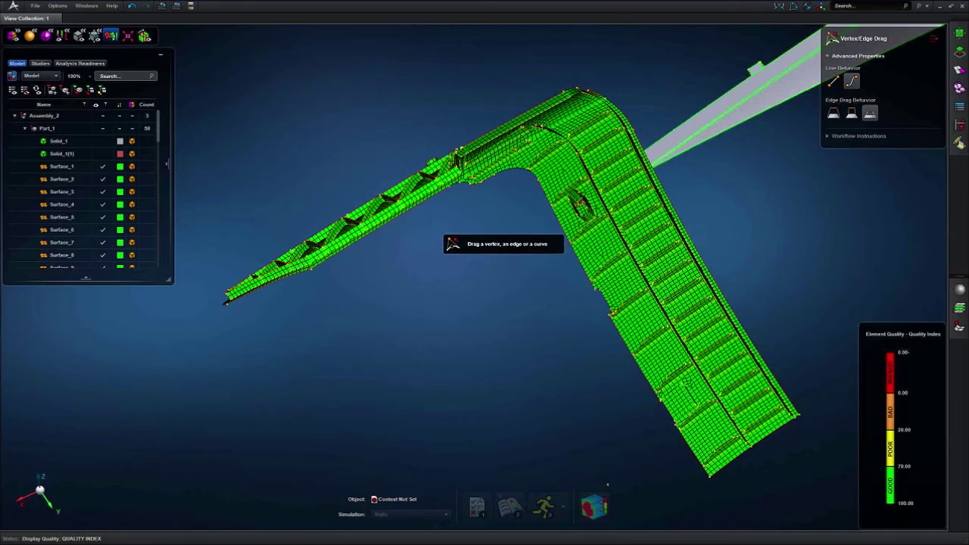
# - Exit Vertex/Edge Drag and turn off the element quality display
pyautogui.click(935, 38)
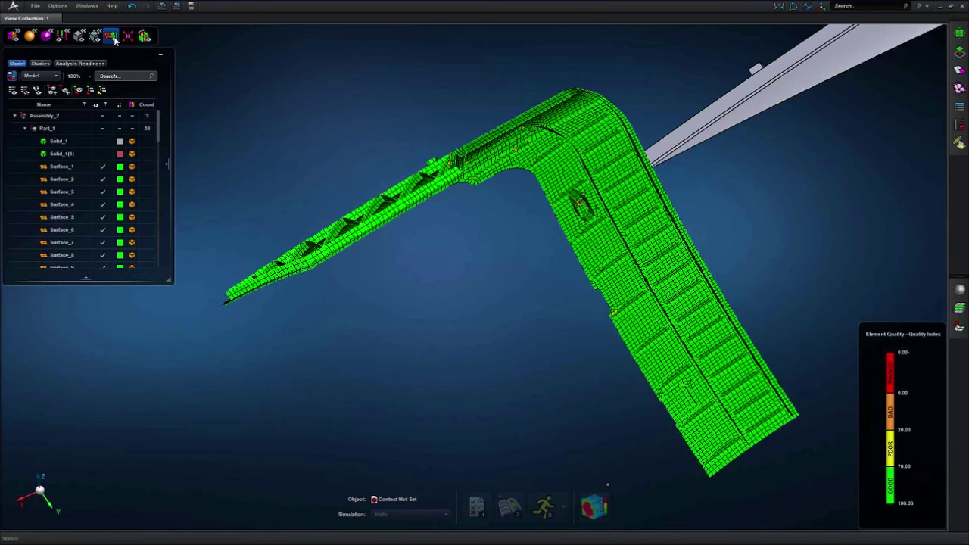
pyautogui.click(112, 37)
pyautogui.moveTo(485, 250); pyautogui.dragTo(427, 260, button='middle')
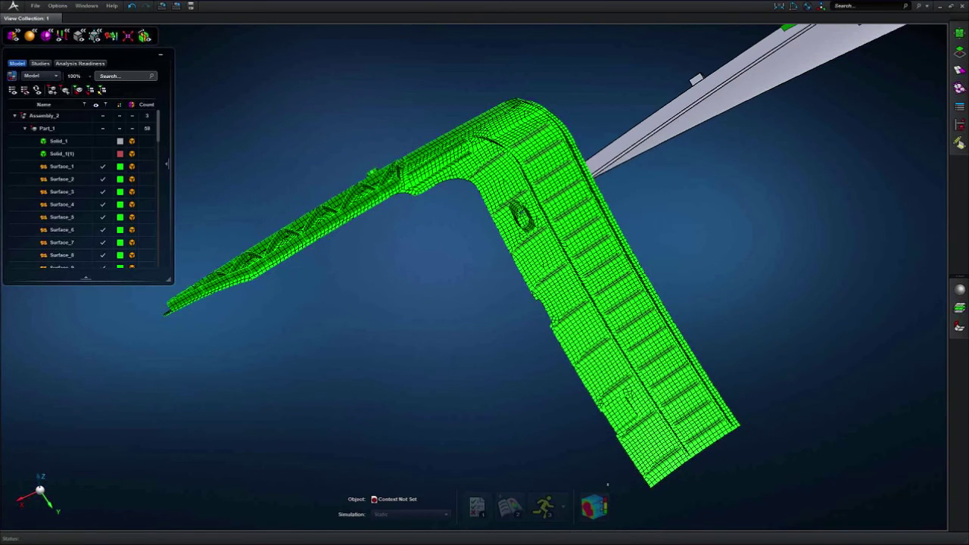
# - Set up Auto-Thickness with a maximum thickness of 5 mm and the Force Variable Thickness option
pyautogui.click(959, 107)
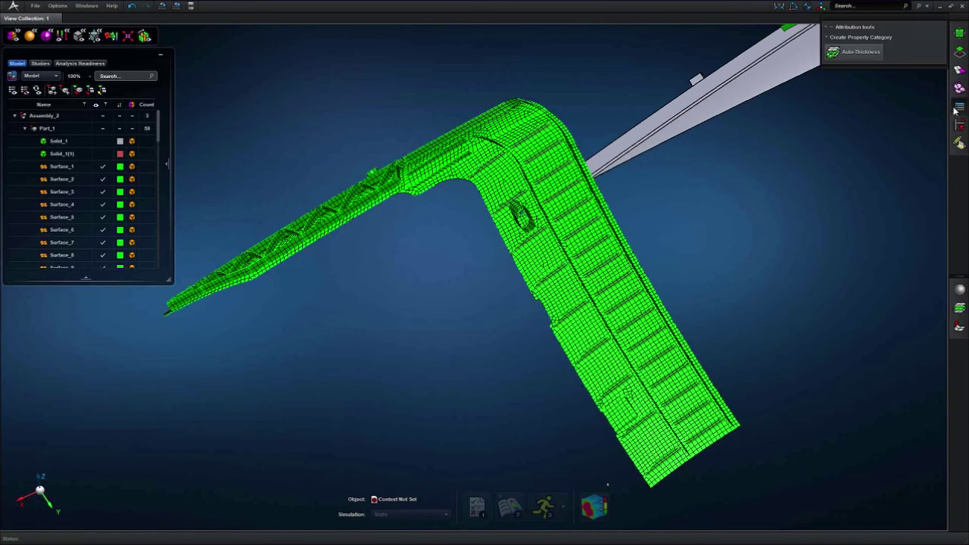
pyautogui.click(862, 57)
pyautogui.moveTo(754, 196); pyautogui.dragTo(763, 165, button='middle')
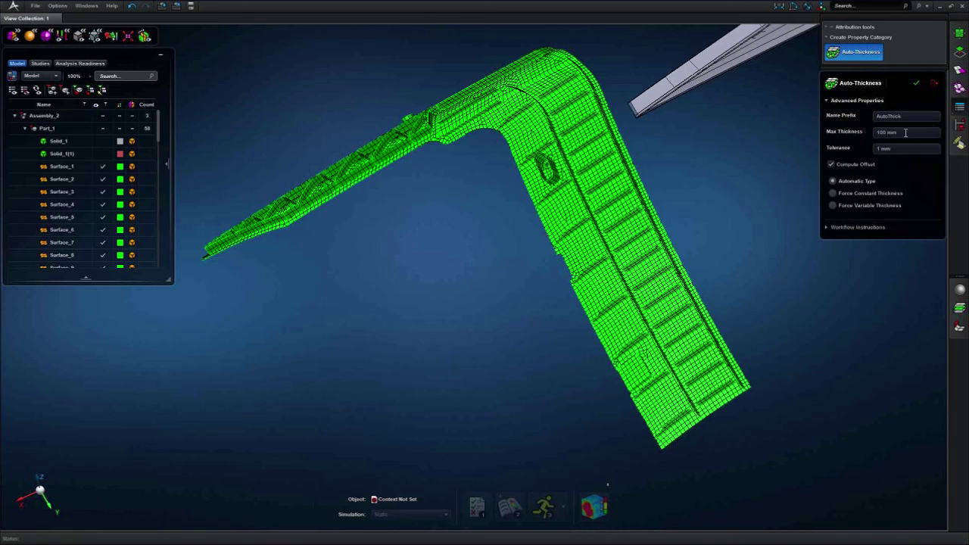
pyautogui.click(890, 134)
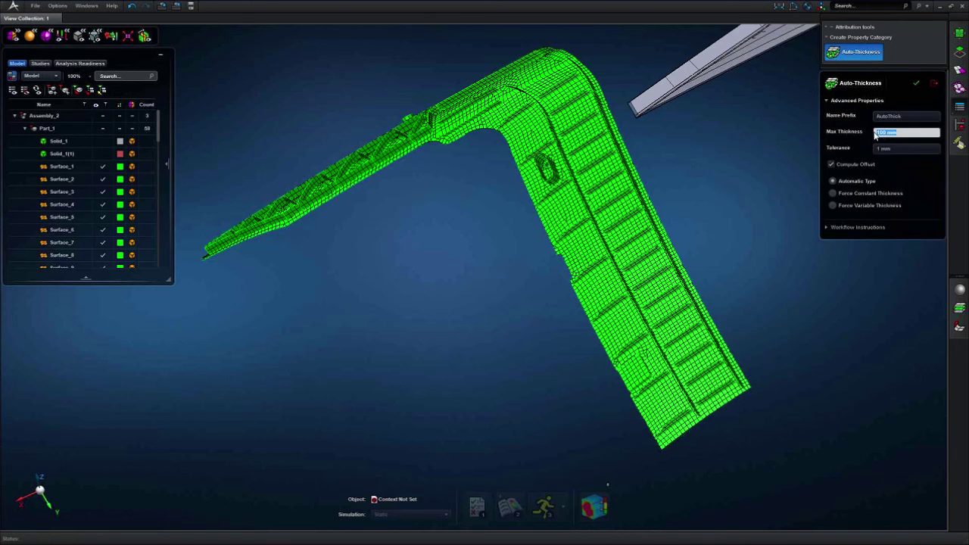
pyautogui.write('5')
pyautogui.press('Return')
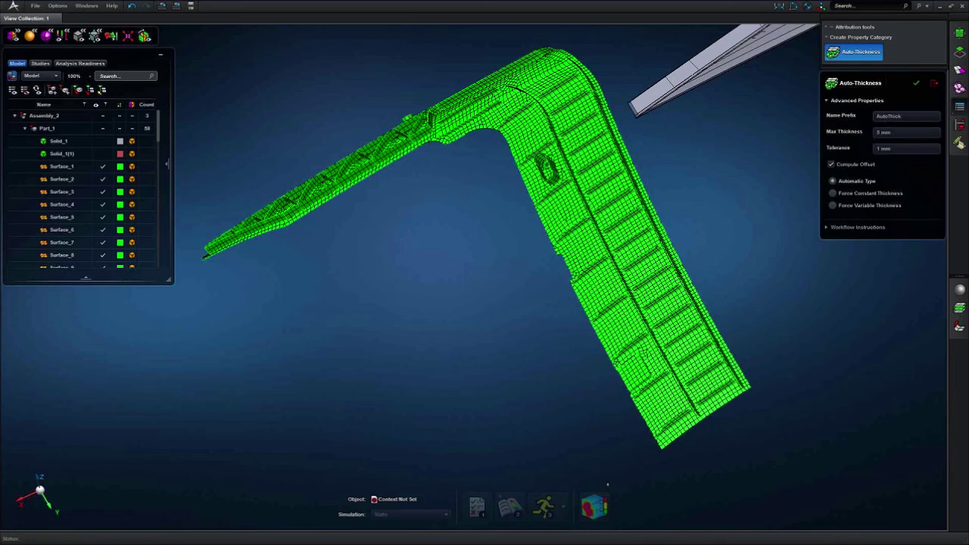
pyautogui.moveTo(697, 202); pyautogui.dragTo(763, 213, button='middle')
pyautogui.moveTo(387, 220); pyautogui.dragTo(428, 229, button='middle')
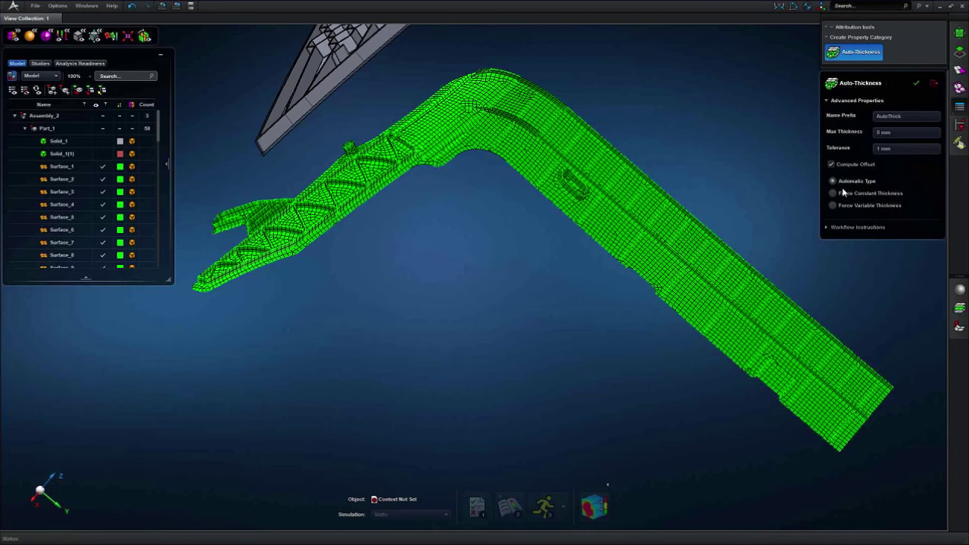
pyautogui.click(833, 205)
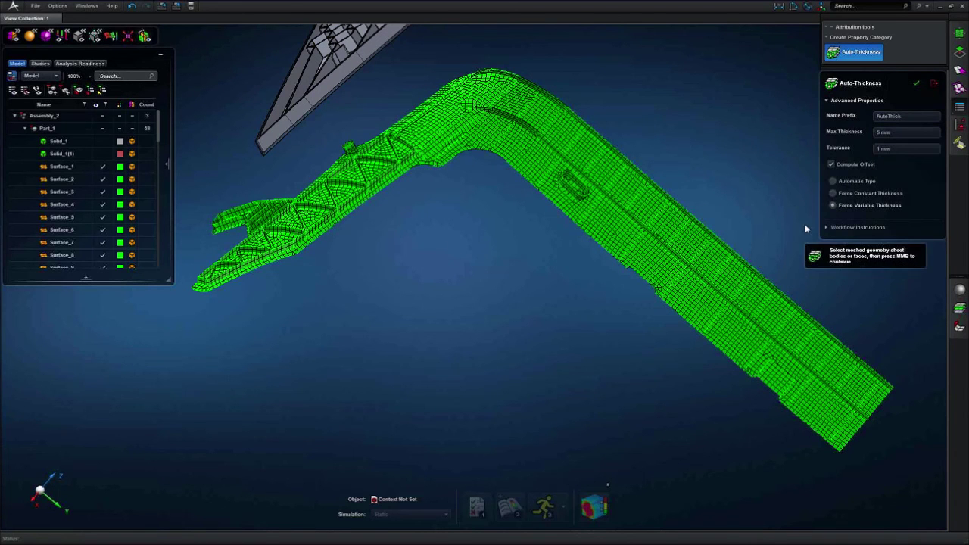
# - Apply Auto-Thickness to the meshed sheet body GeneralBody_1
pyautogui.moveTo(805, 224); pyautogui.dragTo(757, 235, button='middle')
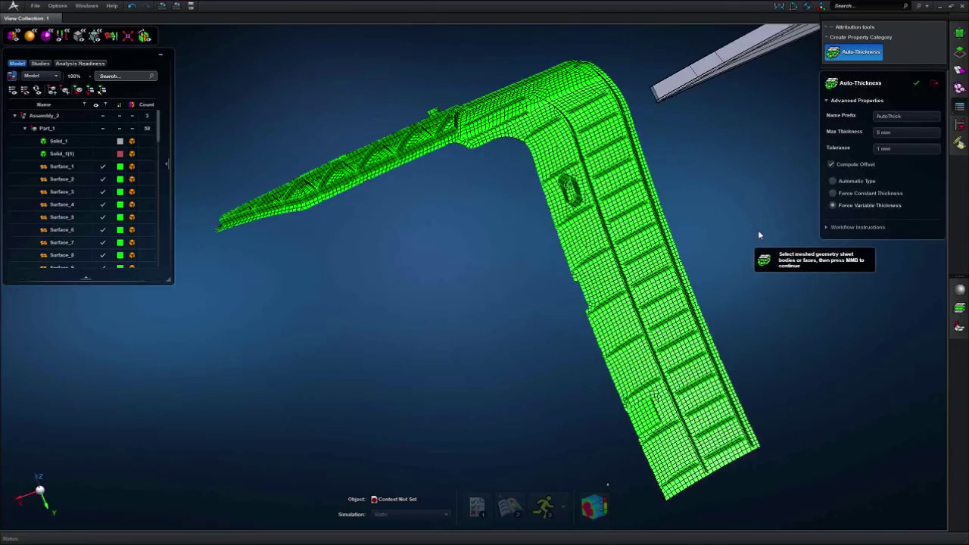
pyautogui.moveTo(387, 208); pyautogui.dragTo(457, 158, button='middle')
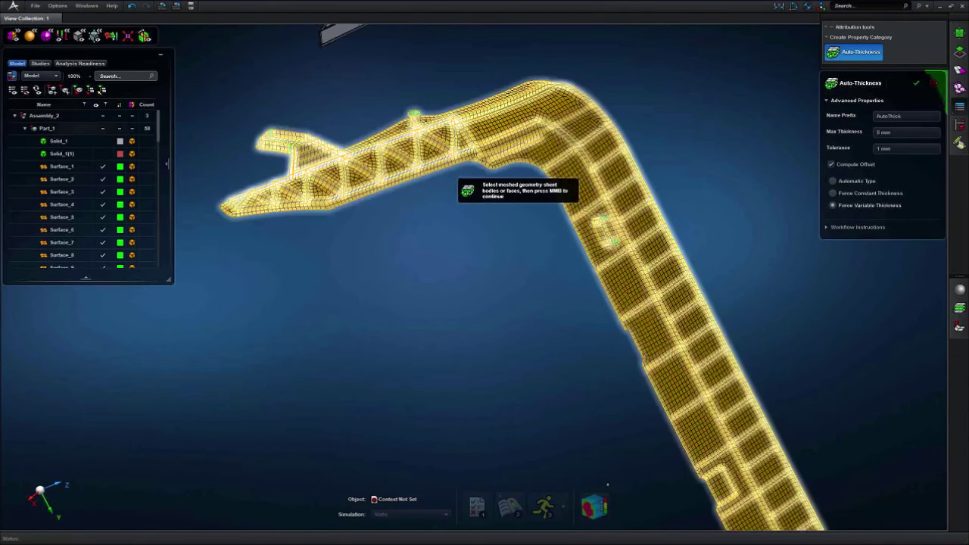
pyautogui.click(457, 161)
pyautogui.click(457, 160)
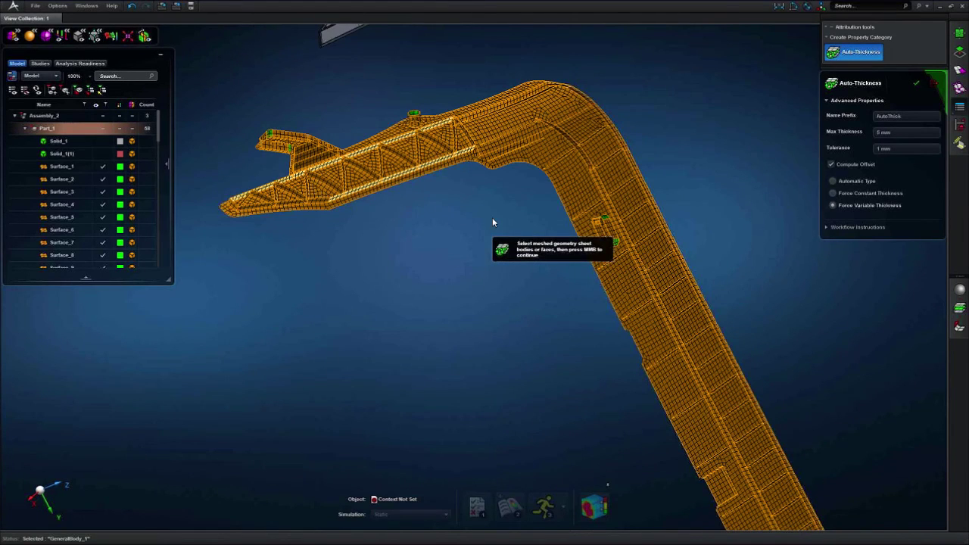
pyautogui.middleClick(495, 204)
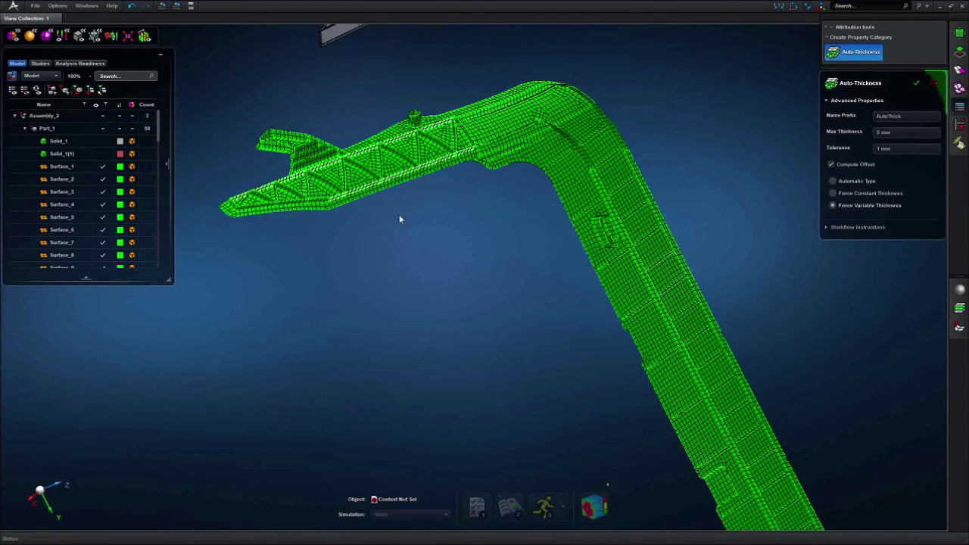
# - Use Solid_1(1) as the reference solid and compute the variable thicknesses of the meshed sheet body
pyautogui.click(60, 153)
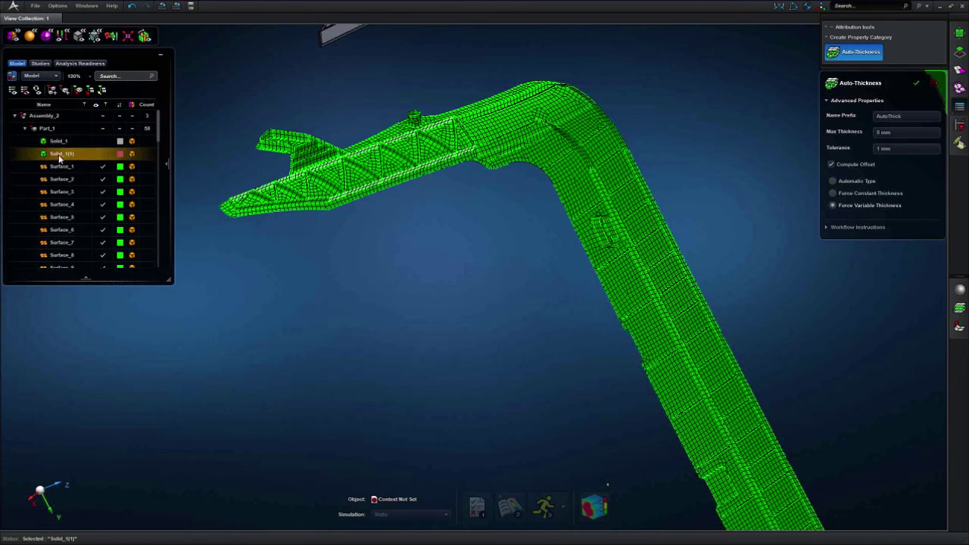
pyautogui.middleClick(340, 254)
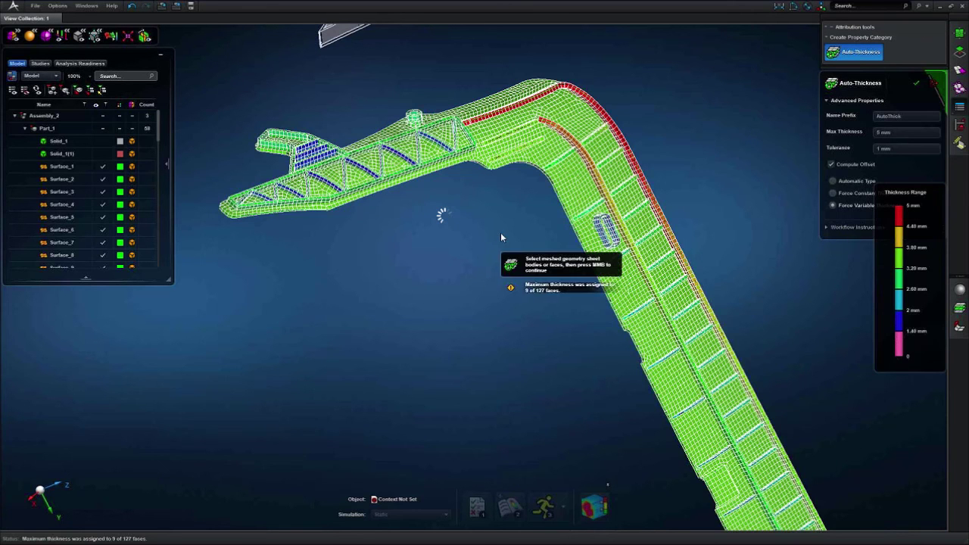
# - Examine the thickness colours on the long arm's cross ribs, lengthwise ribs and outer edge against the Thickness Range legend
pyautogui.moveTo(502, 232); pyautogui.dragTo(601, 295, button='middle')
pyautogui.scroll(8, 601, 296)
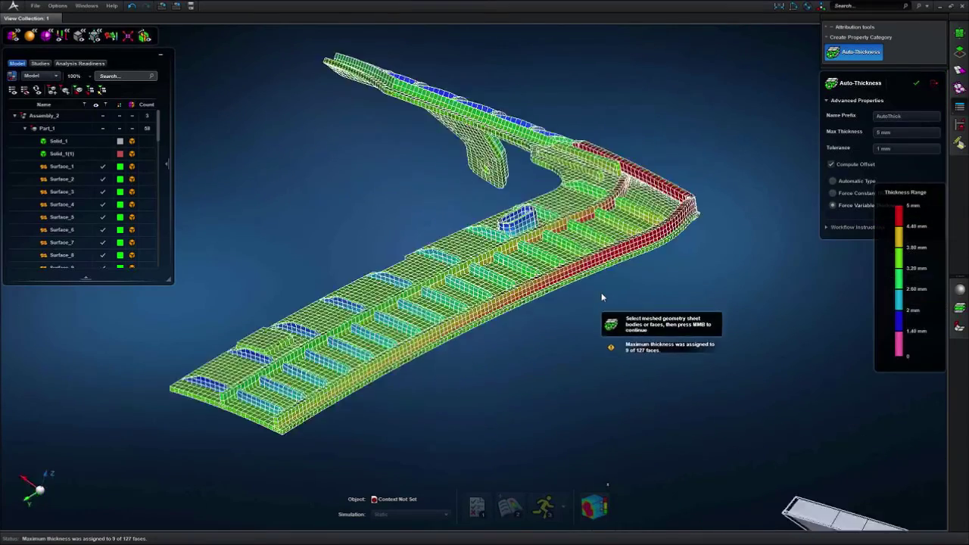
pyautogui.moveTo(495, 321); pyautogui.dragTo(916, 362, button='middle')
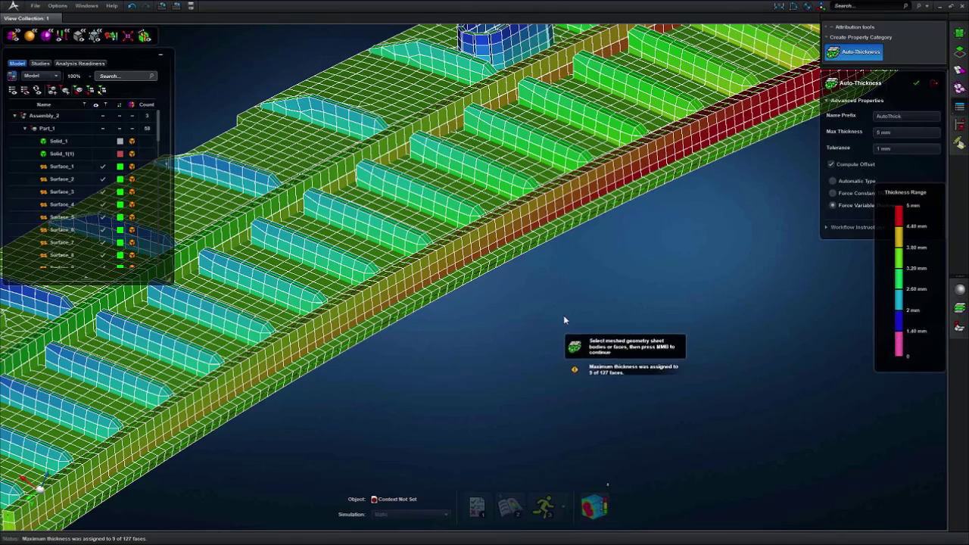
pyautogui.scroll(-6, 670, 250)
pyautogui.scroll(-2, 670, 251)
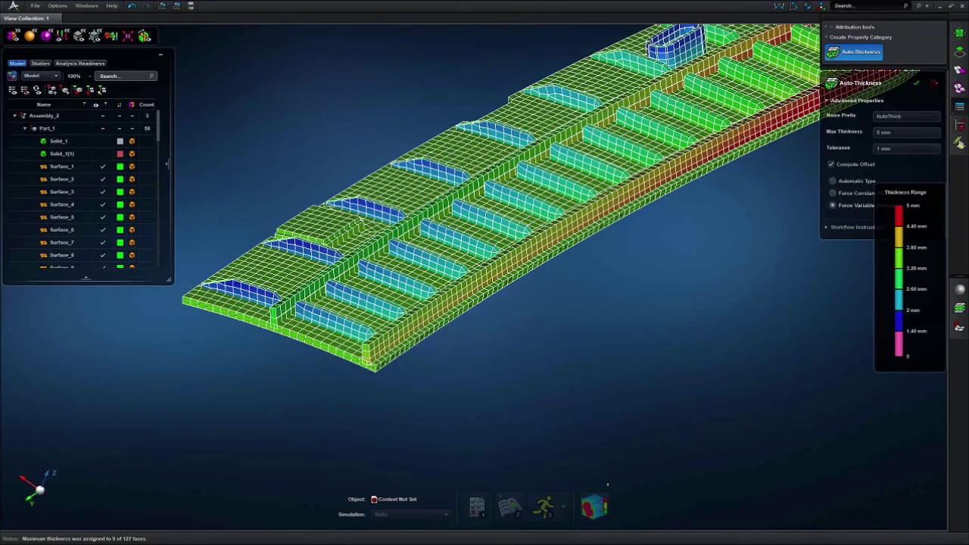
pyautogui.moveTo(600, 307); pyautogui.dragTo(644, 321, button='middle')
pyautogui.scroll(4, 445, 350)
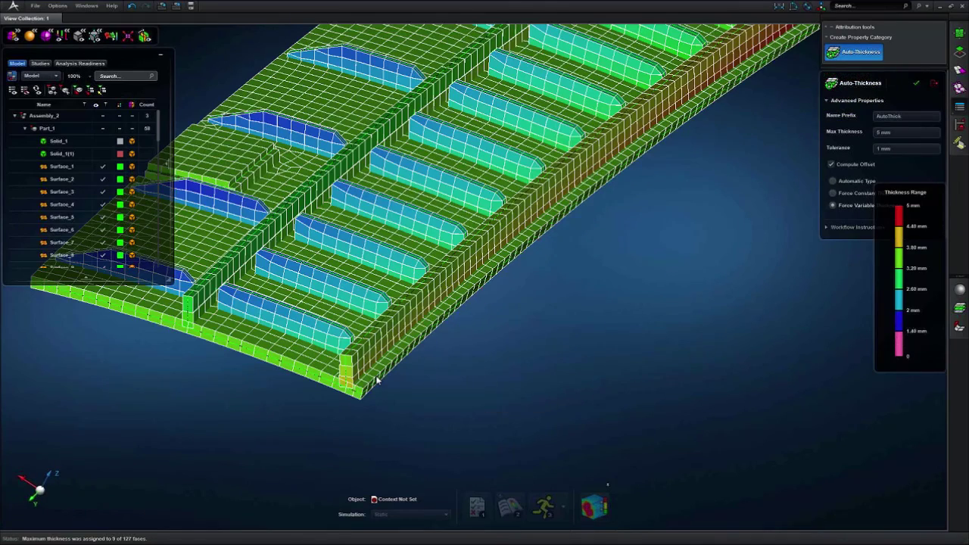
pyautogui.scroll(-5, 348, 371)
pyautogui.moveTo(486, 269); pyautogui.dragTo(406, 433, button='middle')
pyautogui.moveTo(452, 251); pyautogui.dragTo(507, 258, button='middle')
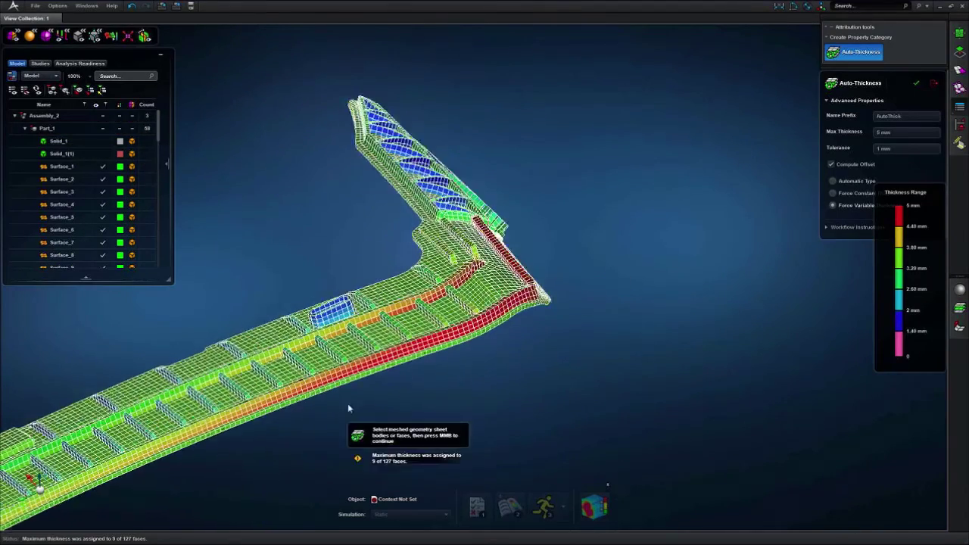
# - Examine the thickness colours on the curved ribs at the bend and the diagonal ribs of the short arm, and exit Auto-Thickness
pyautogui.scroll(5, 348, 402)
pyautogui.moveTo(389, 397); pyautogui.dragTo(584, 374, button='middle')
pyautogui.moveTo(655, 367)
pyautogui.mouseDown(button='middle')
pyautogui.moveTo(785, 321)
pyautogui.moveTo(690, 345)
pyautogui.moveTo(703, 379)
pyautogui.moveTo(640, 356)
pyautogui.mouseUp(button='middle')
pyautogui.scroll(4, 690, 345)
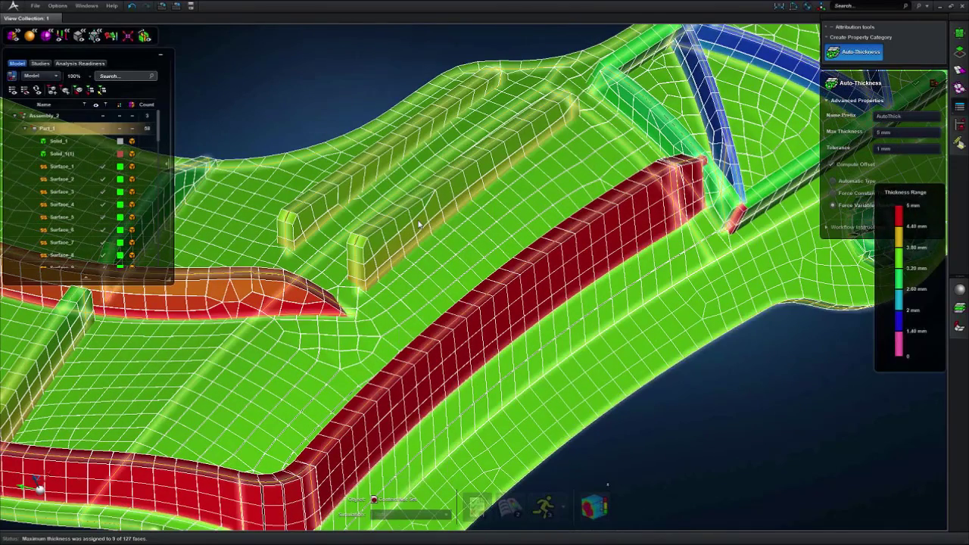
pyautogui.scroll(-3, 418, 225)
pyautogui.moveTo(354, 286); pyautogui.dragTo(346, 242, button='middle')
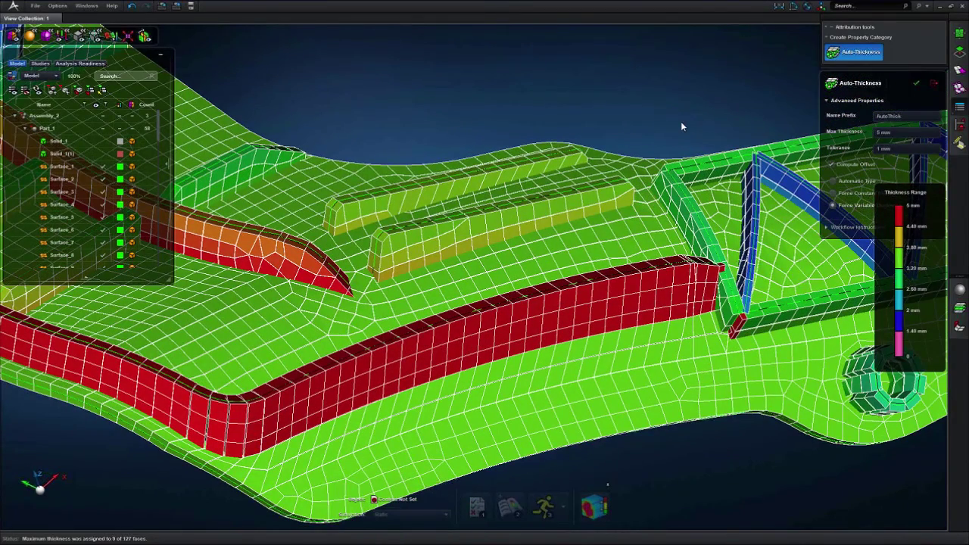
pyautogui.moveTo(670, 122); pyautogui.dragTo(594, 142, button='middle')
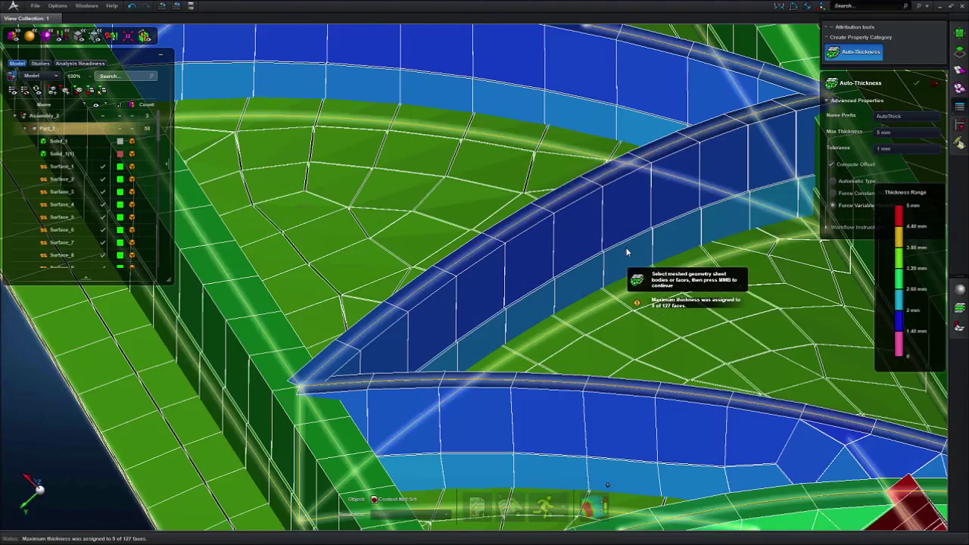
pyautogui.scroll(-5, 622, 248)
pyautogui.moveTo(426, 346); pyautogui.dragTo(508, 290, button='middle')
pyautogui.scroll(-3, 501, 269)
pyautogui.scroll(-5, 507, 293)
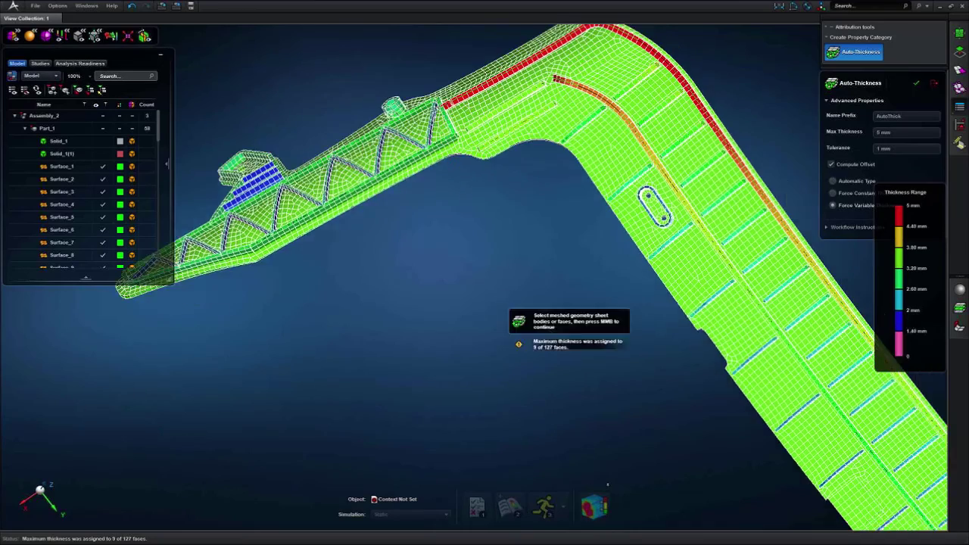
pyautogui.moveTo(500, 301); pyautogui.dragTo(492, 309, button='middle')
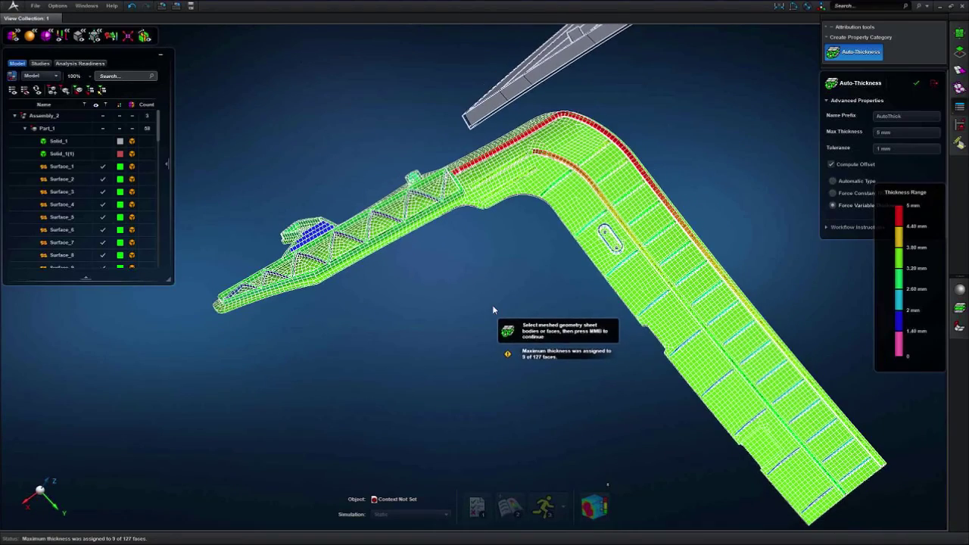
pyautogui.middleClick(492, 304)
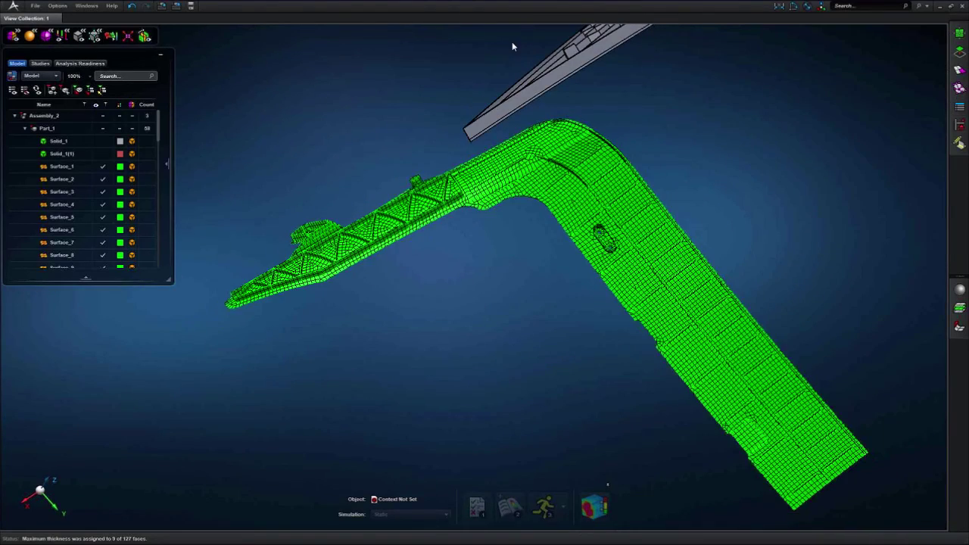
# - Set up a model export with the file type Nastran Export (*.bdf) and cancel it without exporting
pyautogui.click(35, 6)
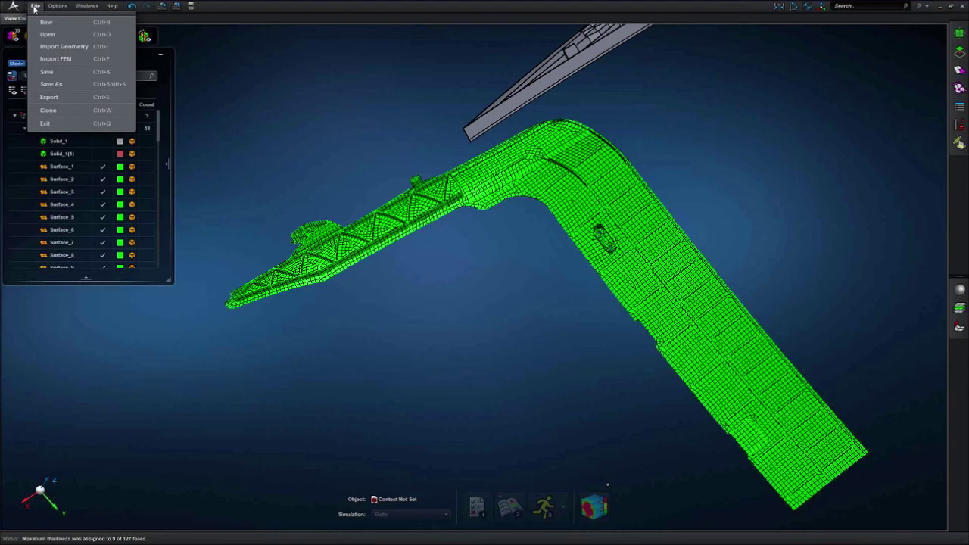
pyautogui.click(49, 97)
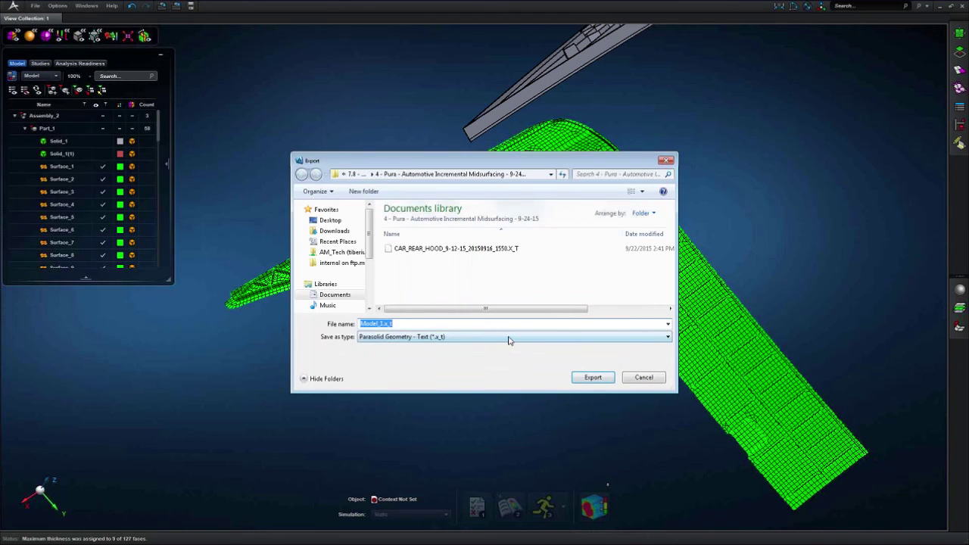
pyautogui.click(509, 337)
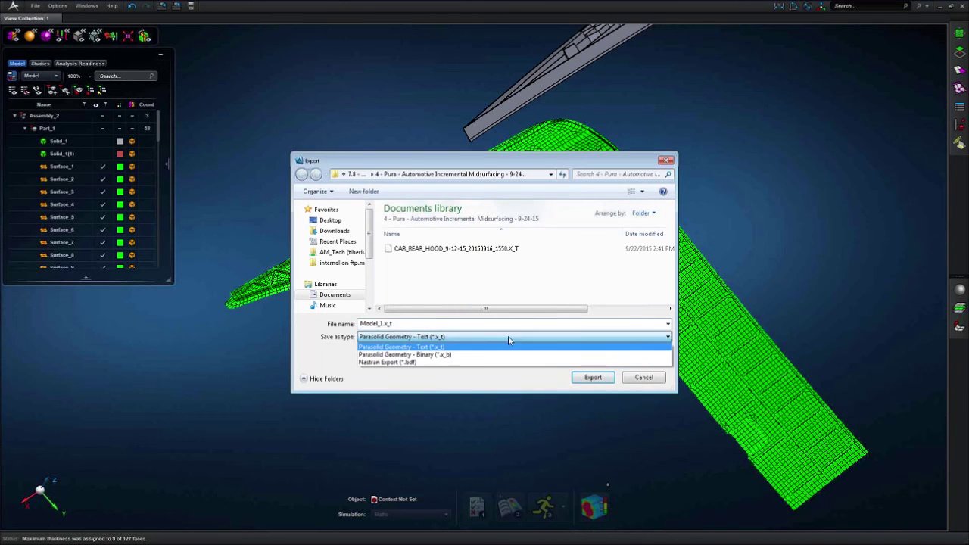
pyautogui.click(423, 362)
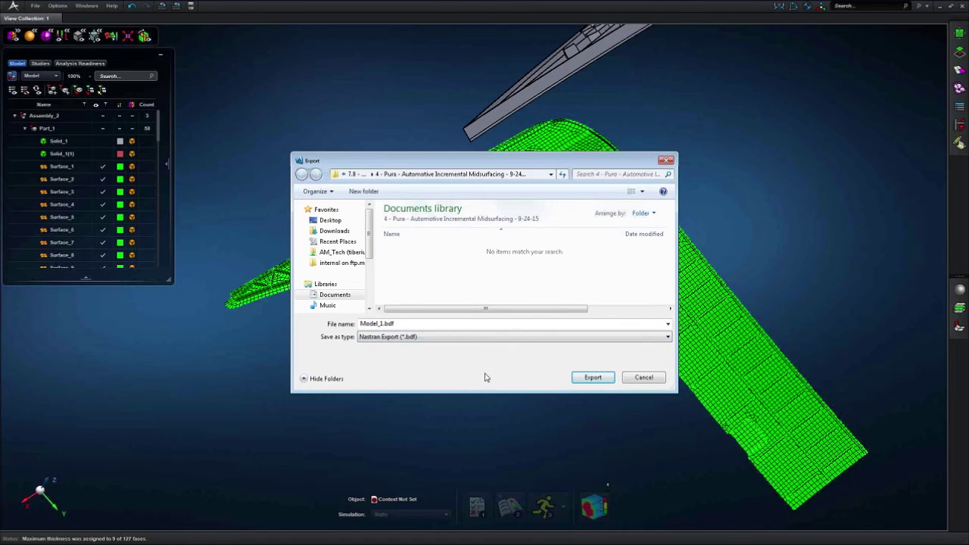
pyautogui.click(642, 377)
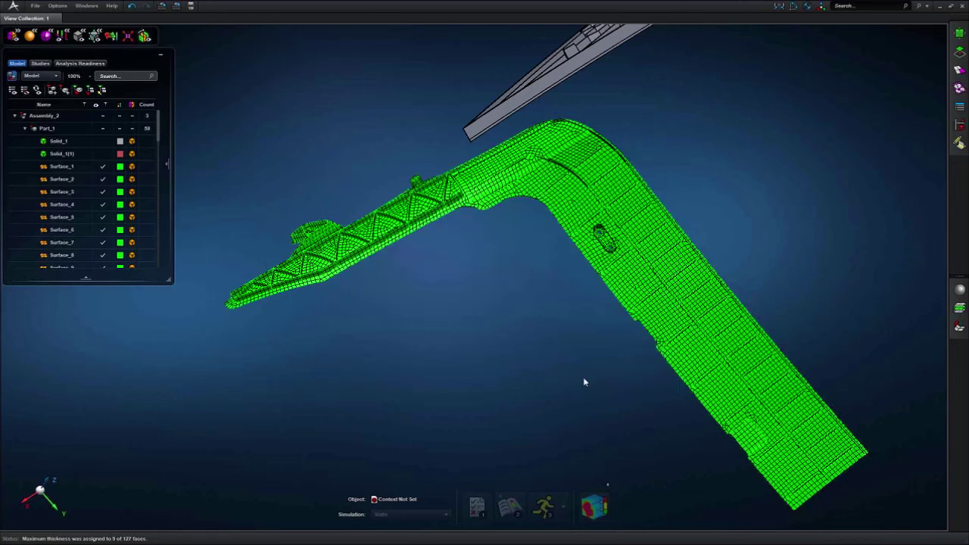
pyautogui.moveTo(398, 385); pyautogui.dragTo(428, 354, button='middle')
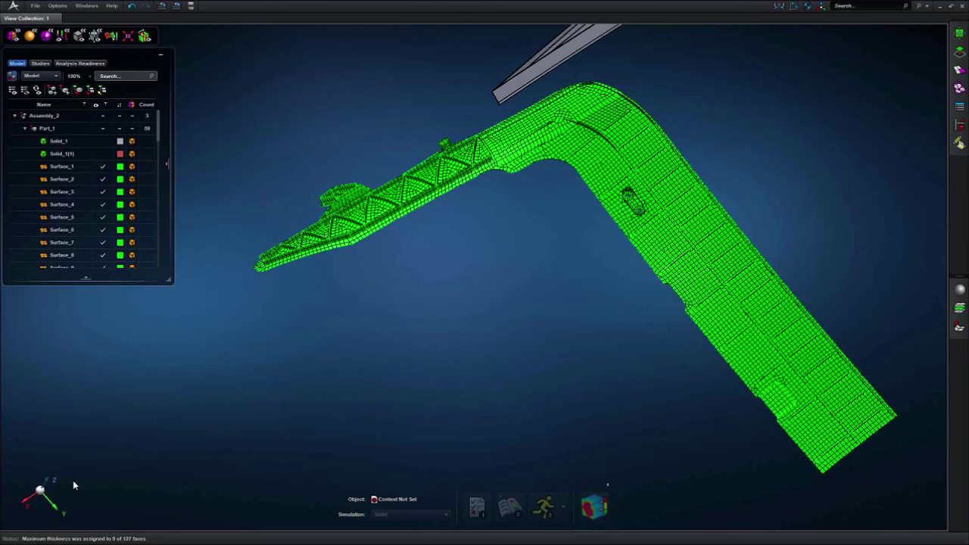